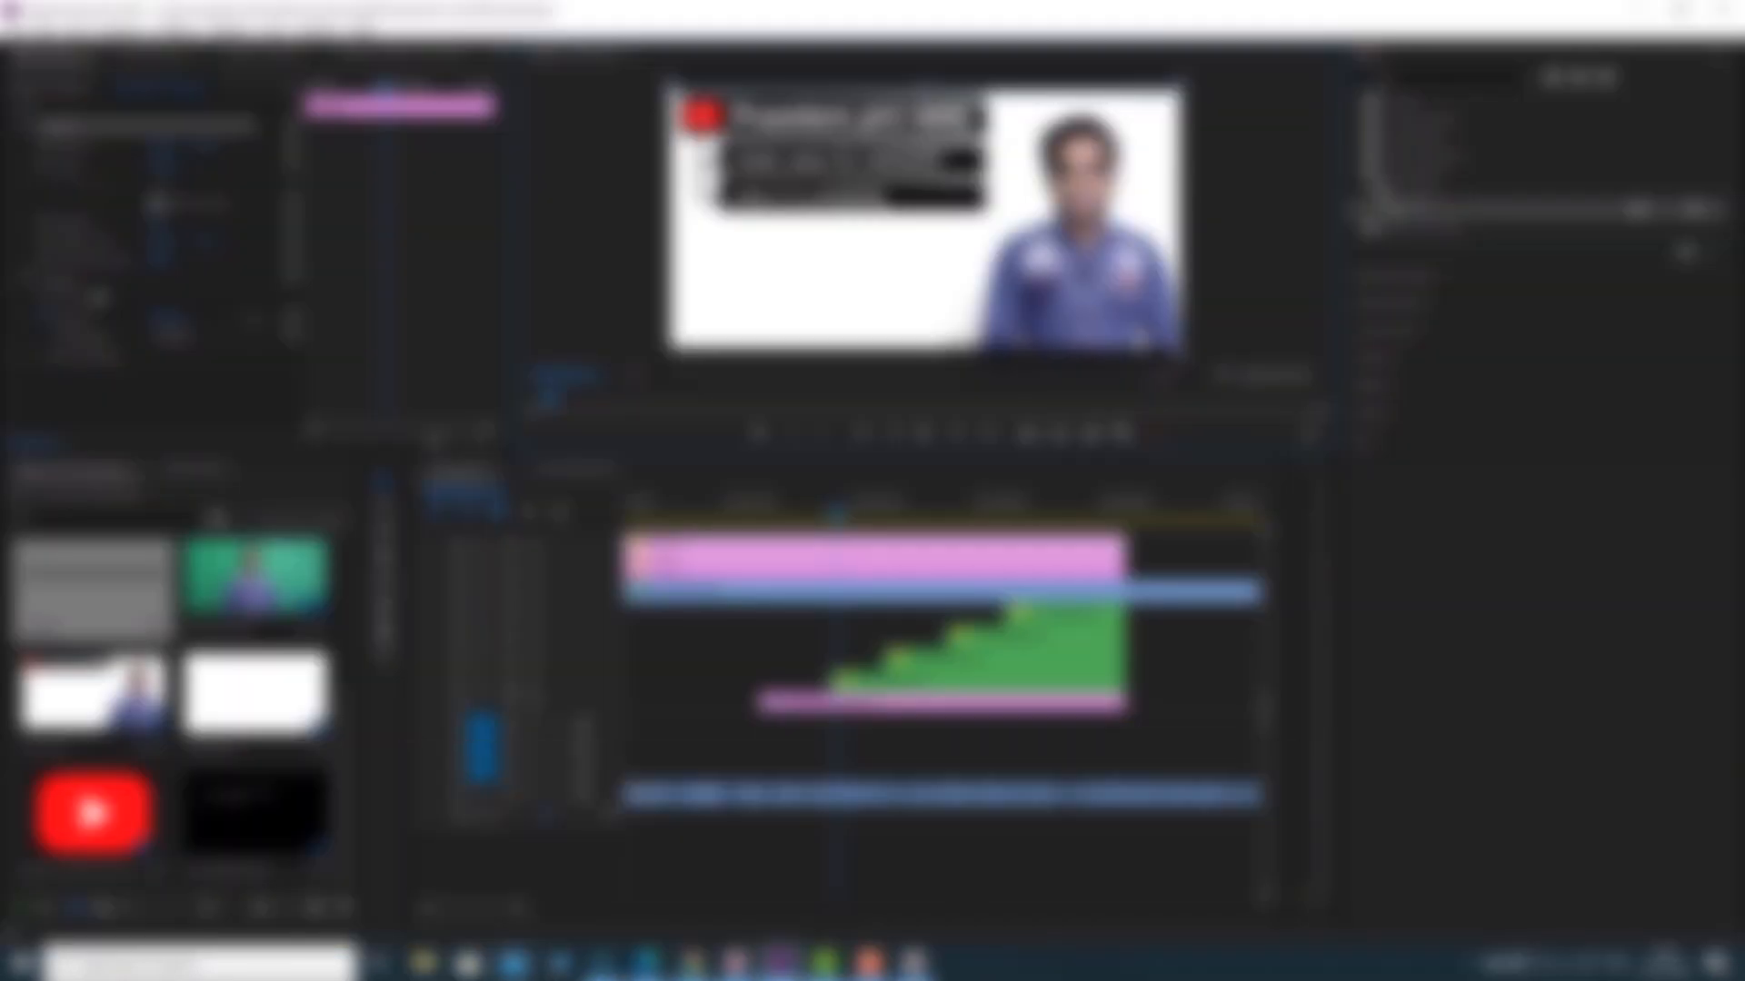
- Mute audio track A4 and play the finished example sequence from its start
click(823, 641)
mouse_move(1033, 505)
mouse_down()
mouse_move(1068, 500)
mouse_move(1042, 505)
mouse_up()
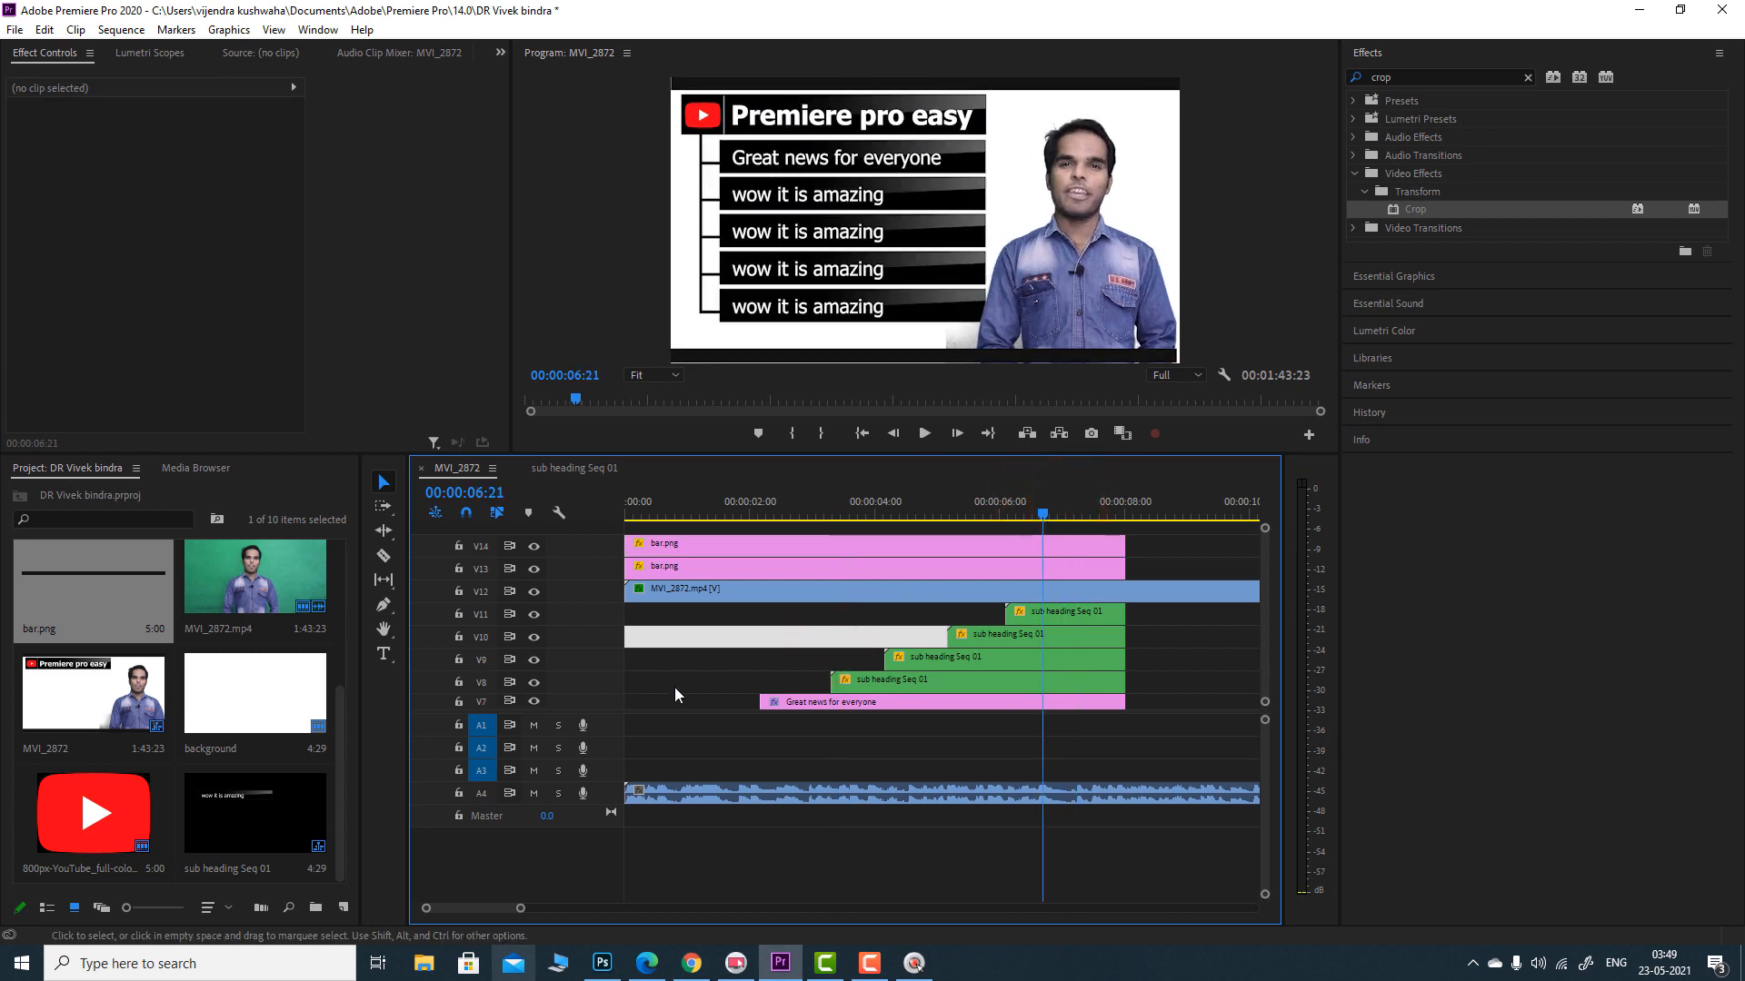
click(534, 793)
click(894, 502)
key(Home)
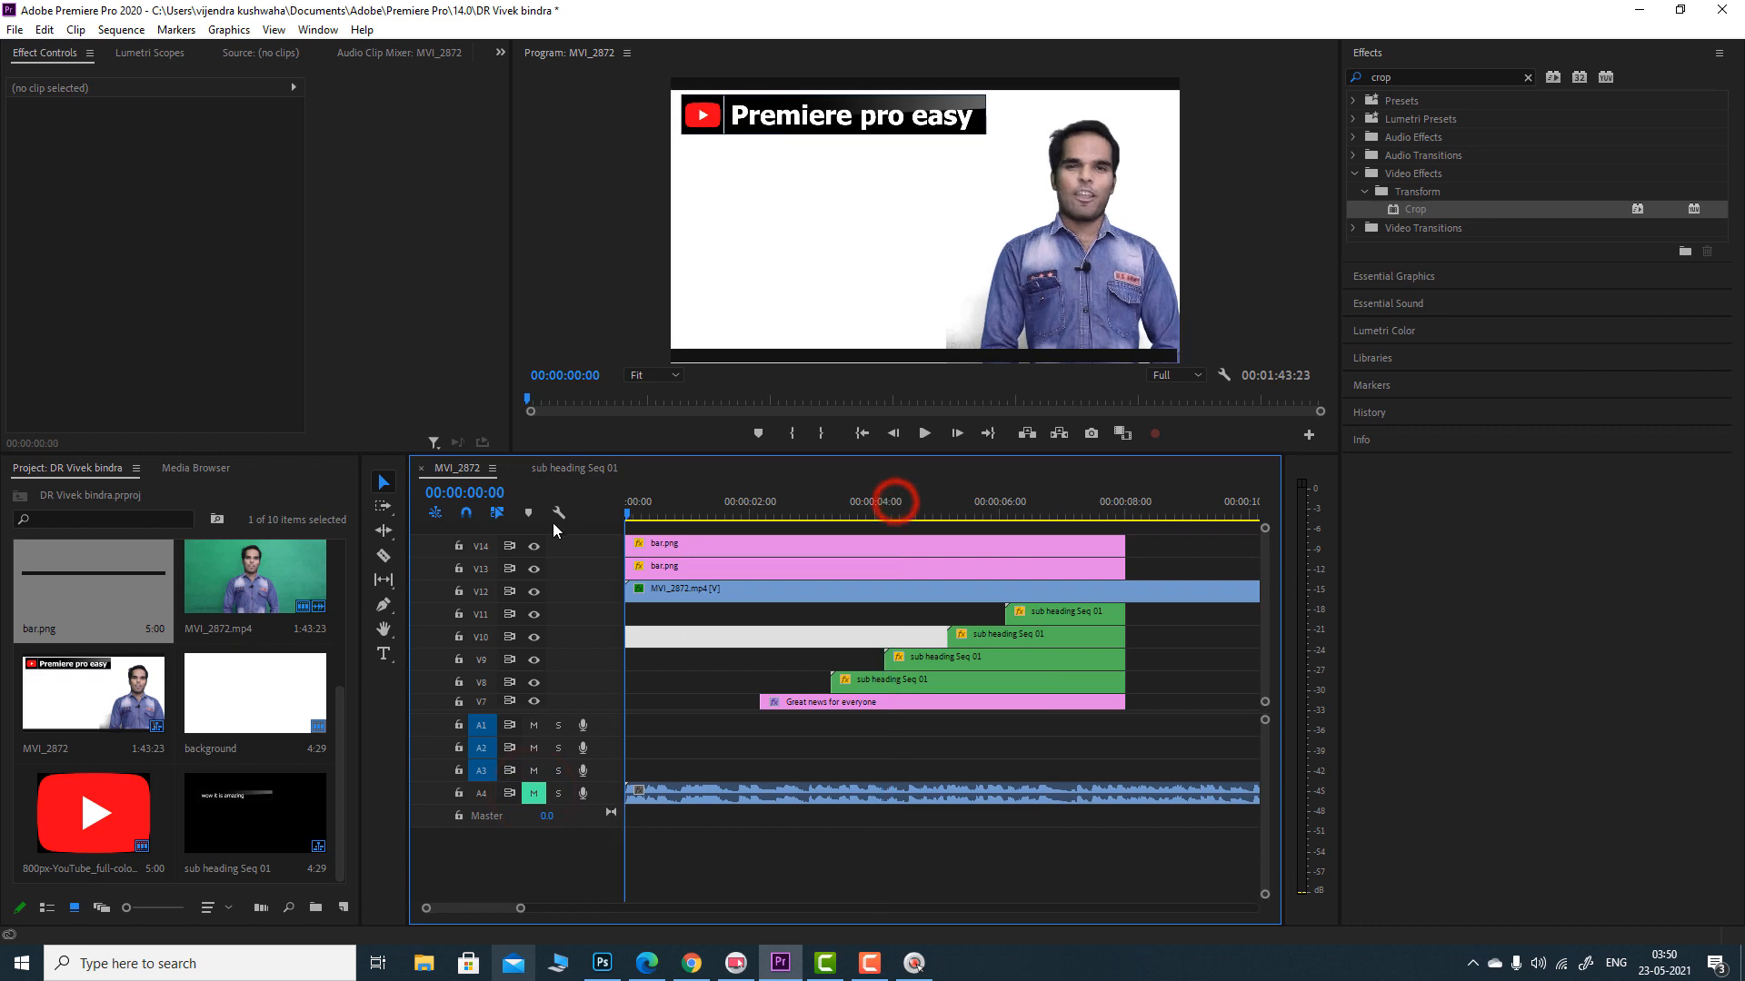
key(space)
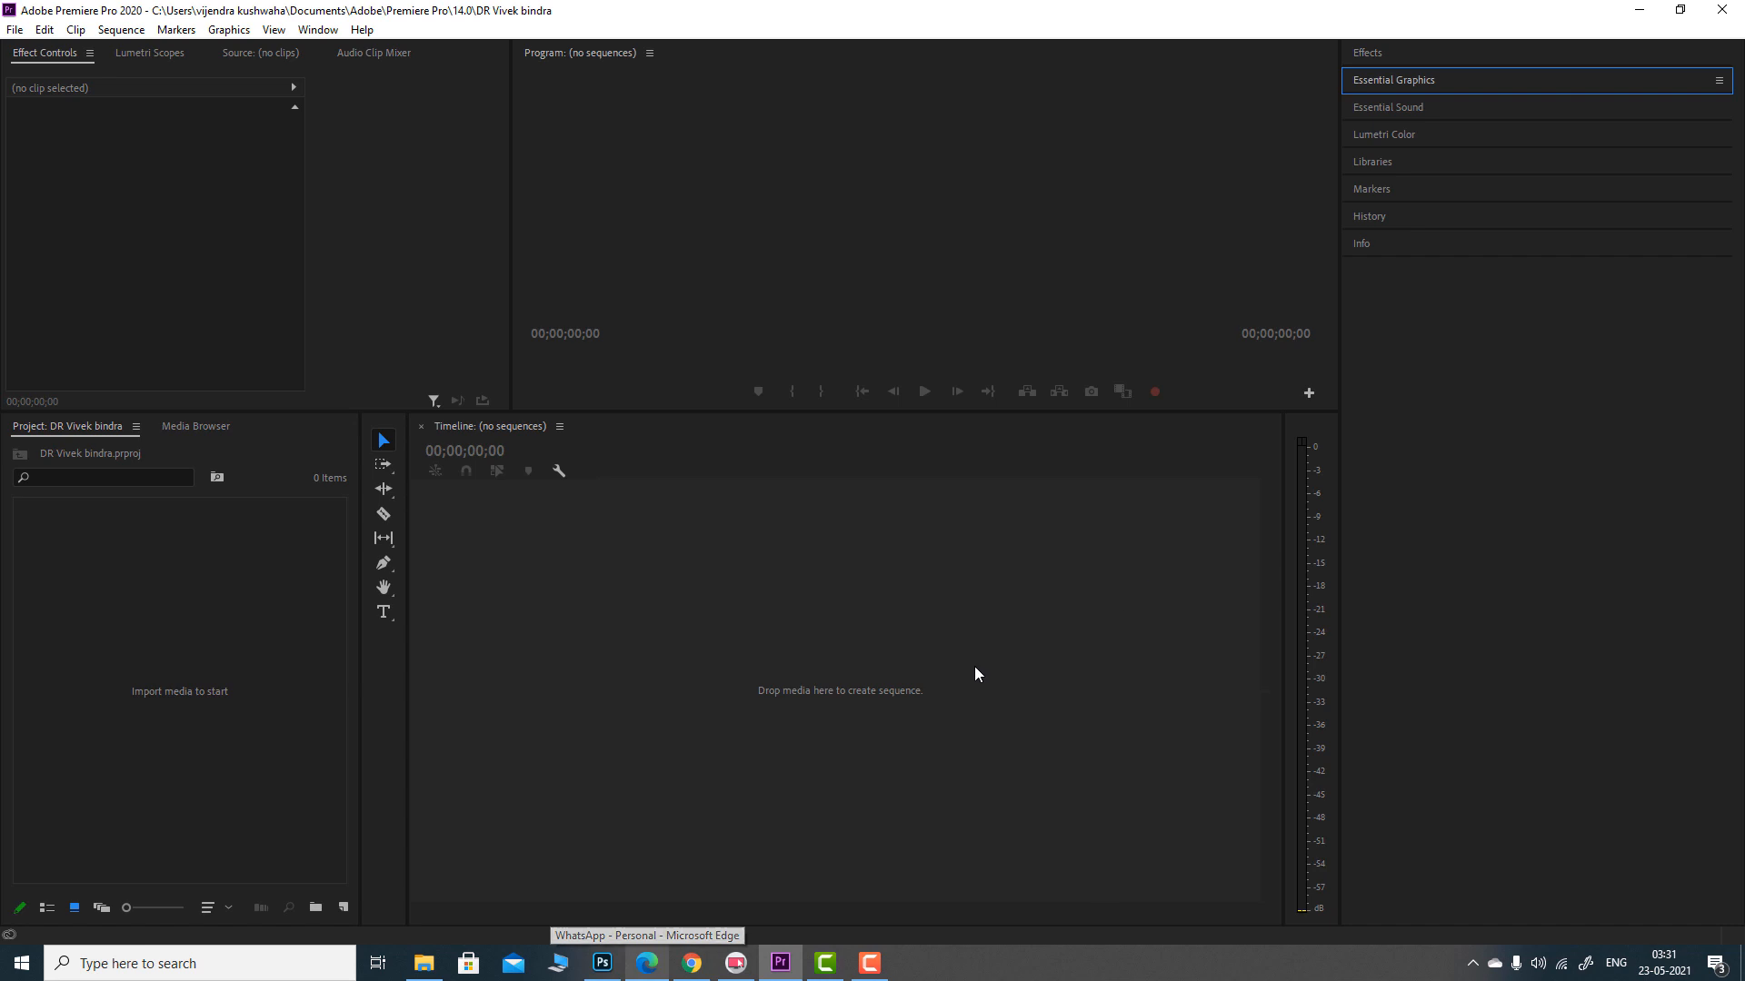
- Import the graphics 01, 02, 03, 04 and bar plus the MVI_2872 footage into the project from File Explorer
click(423, 963)
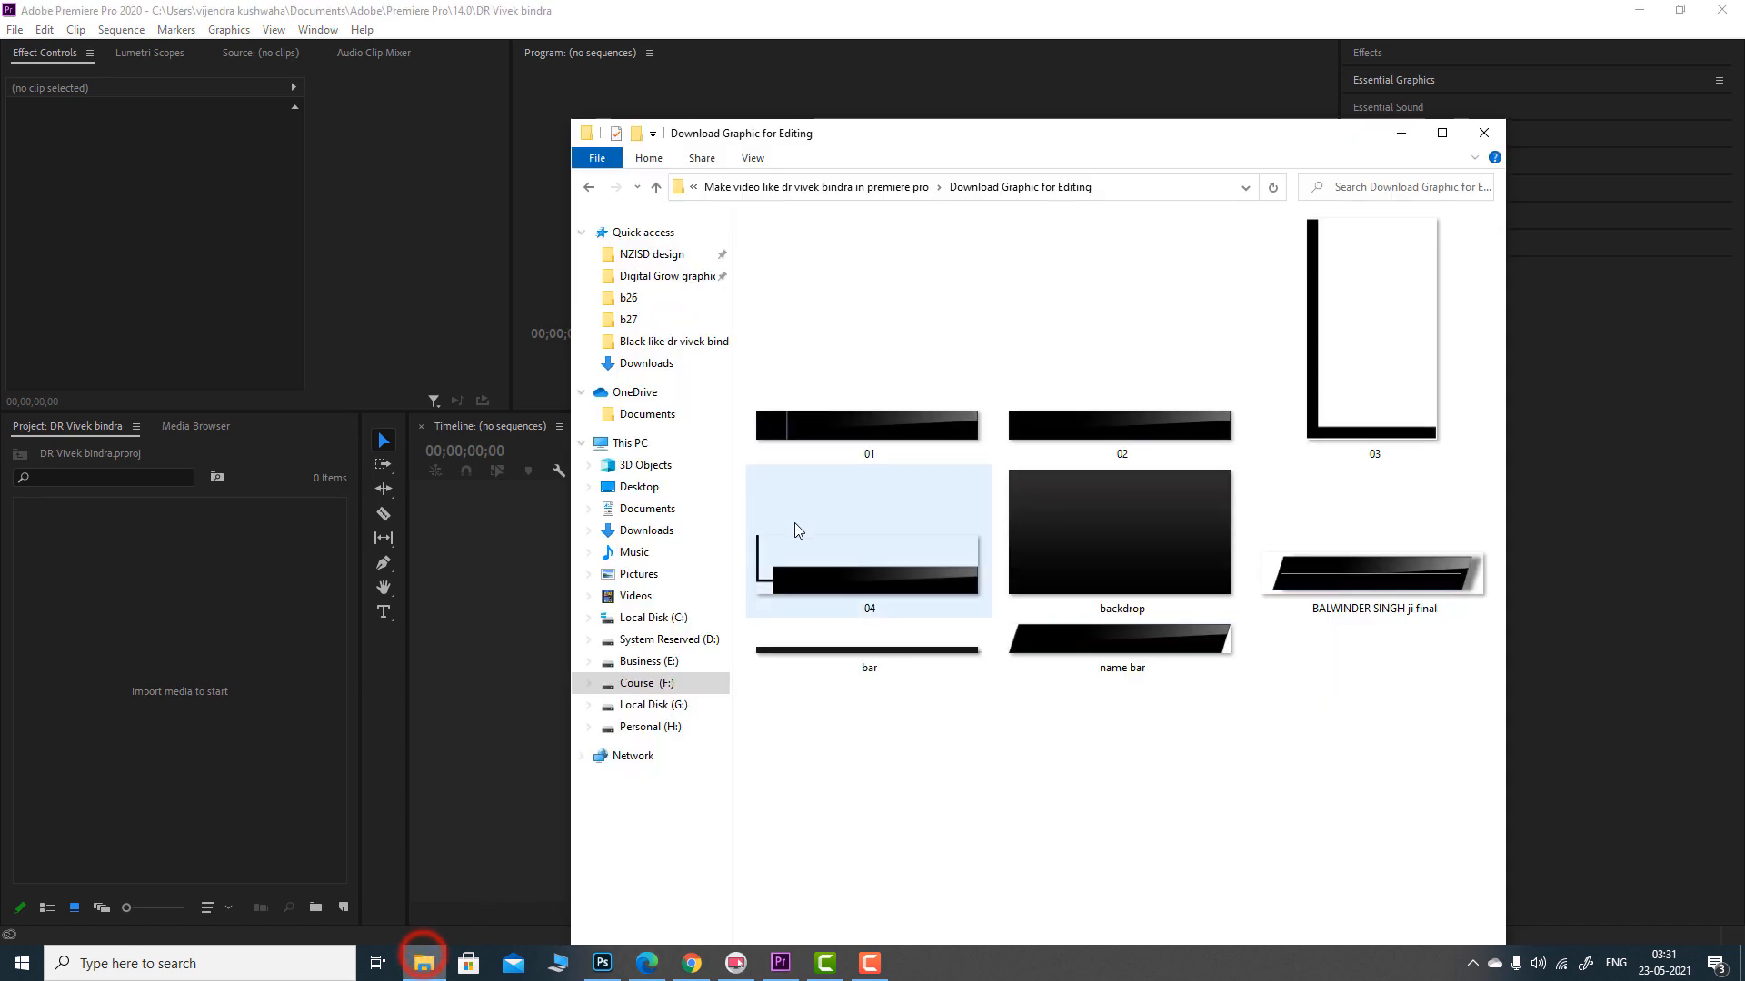
click(851, 463)
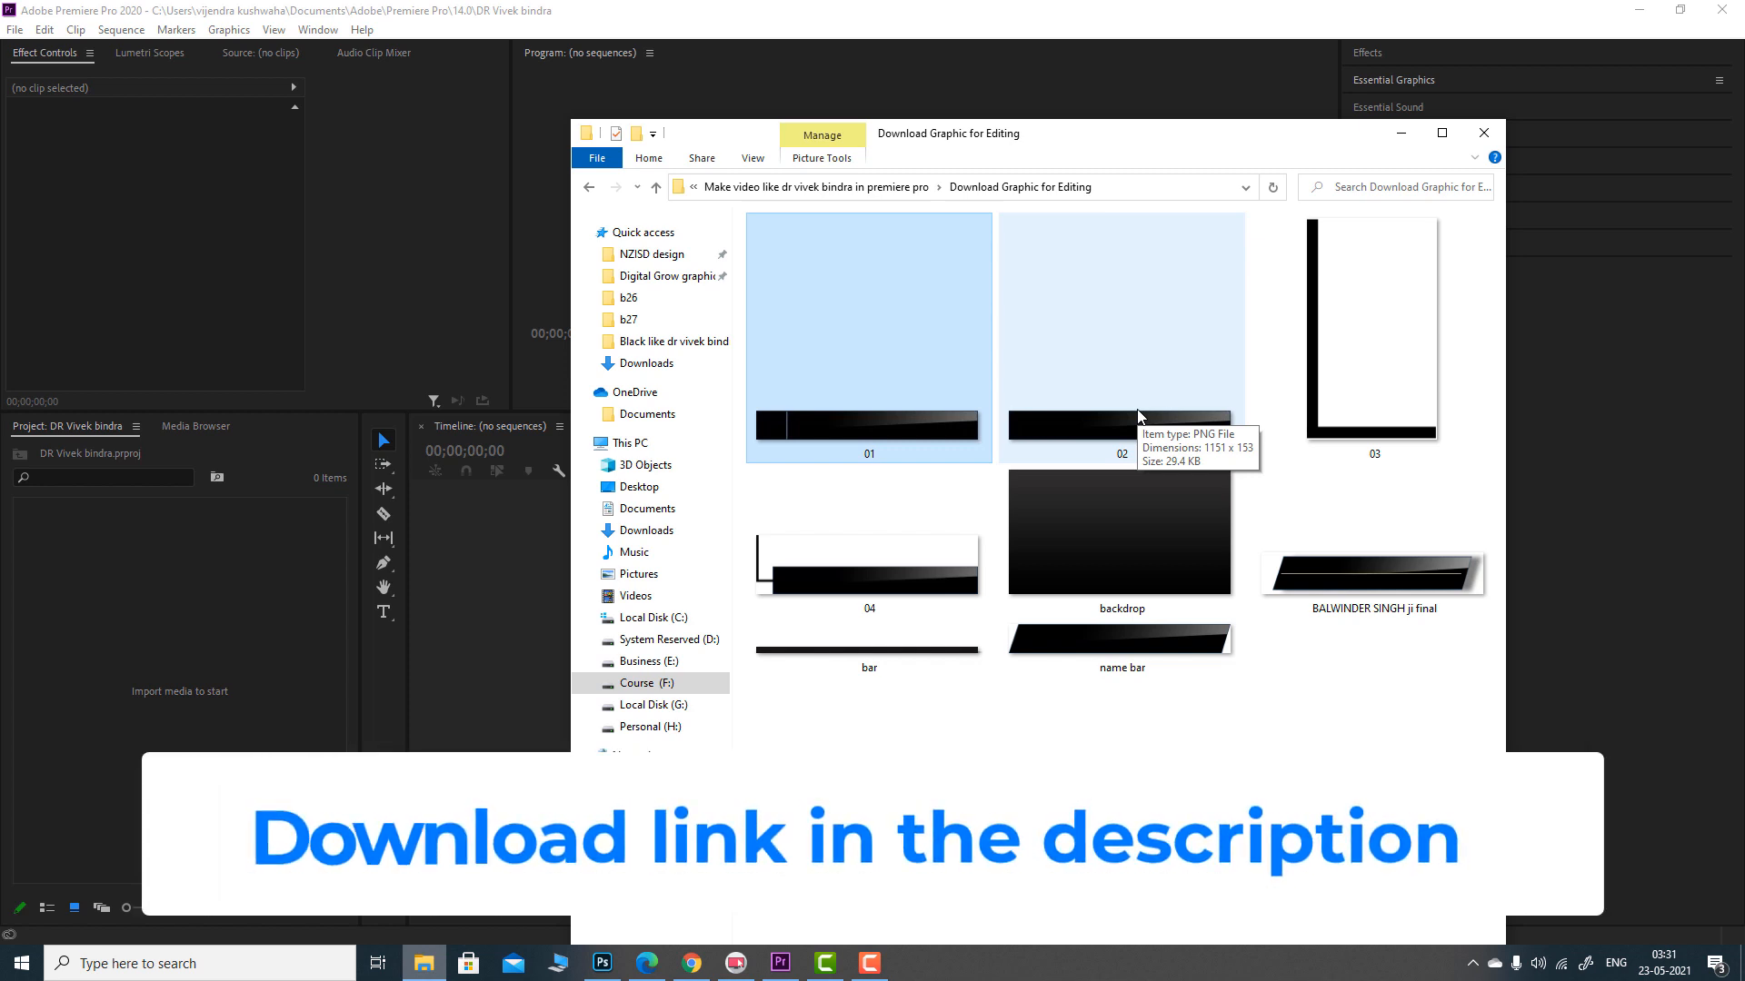
shift+click(900, 555)
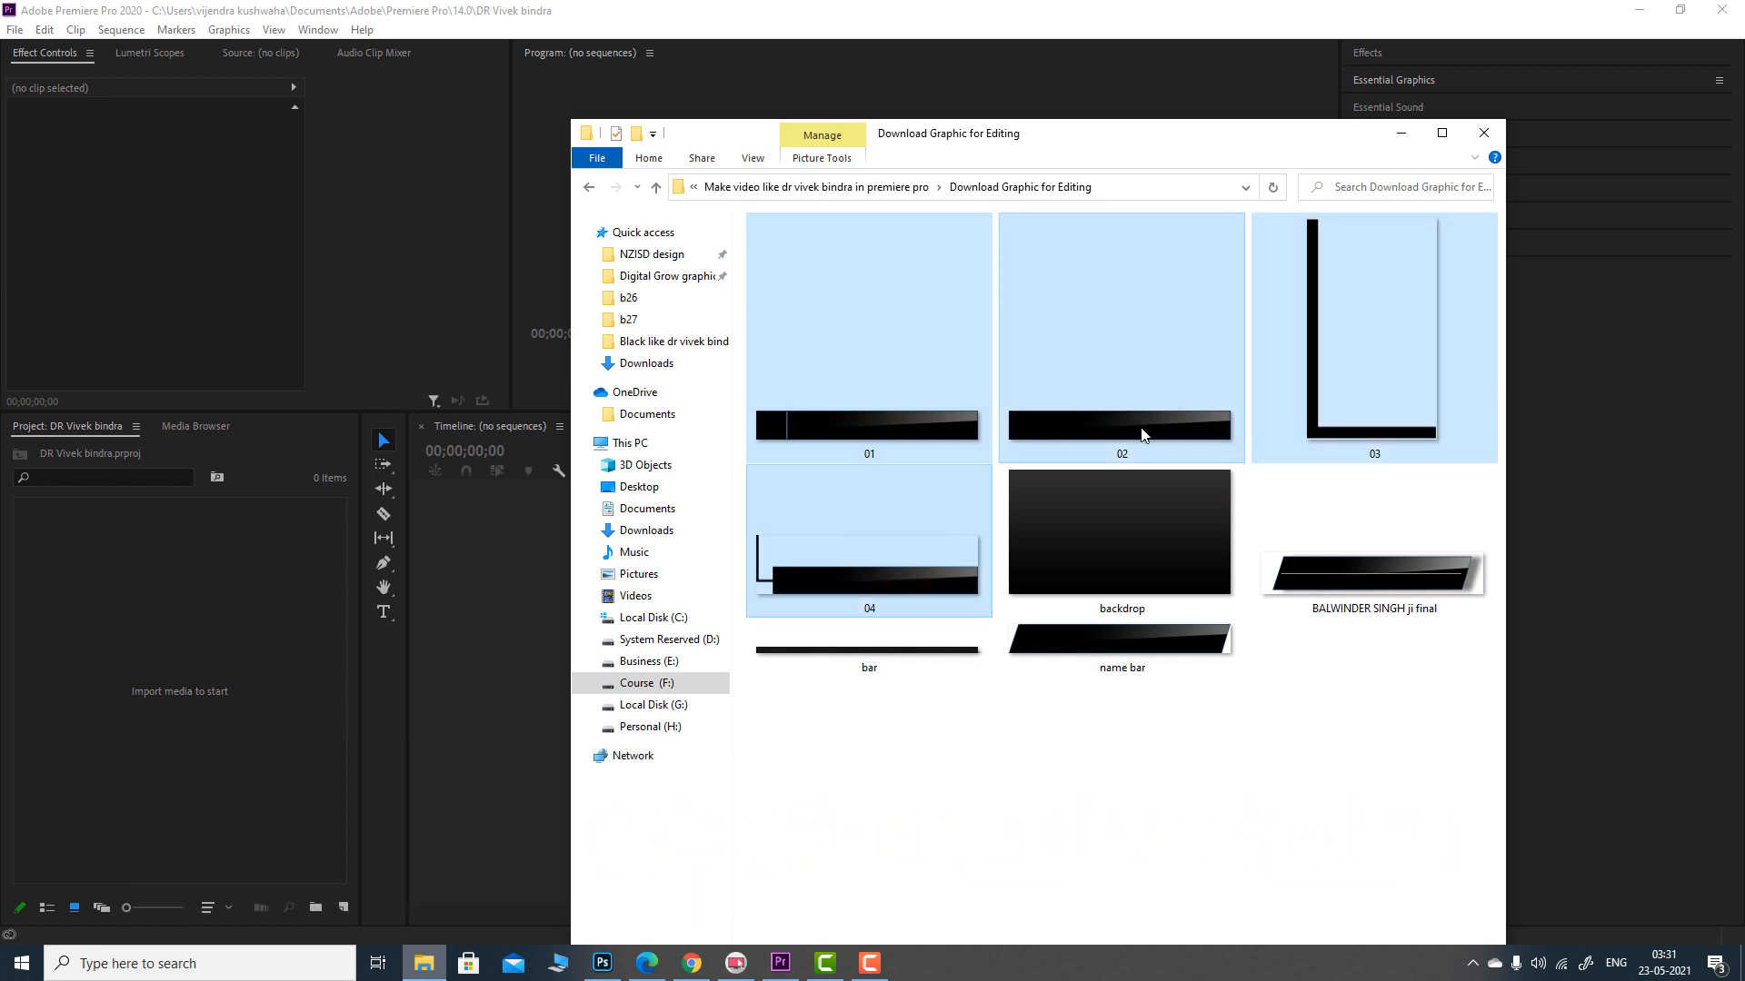
ctrl+click(888, 673)
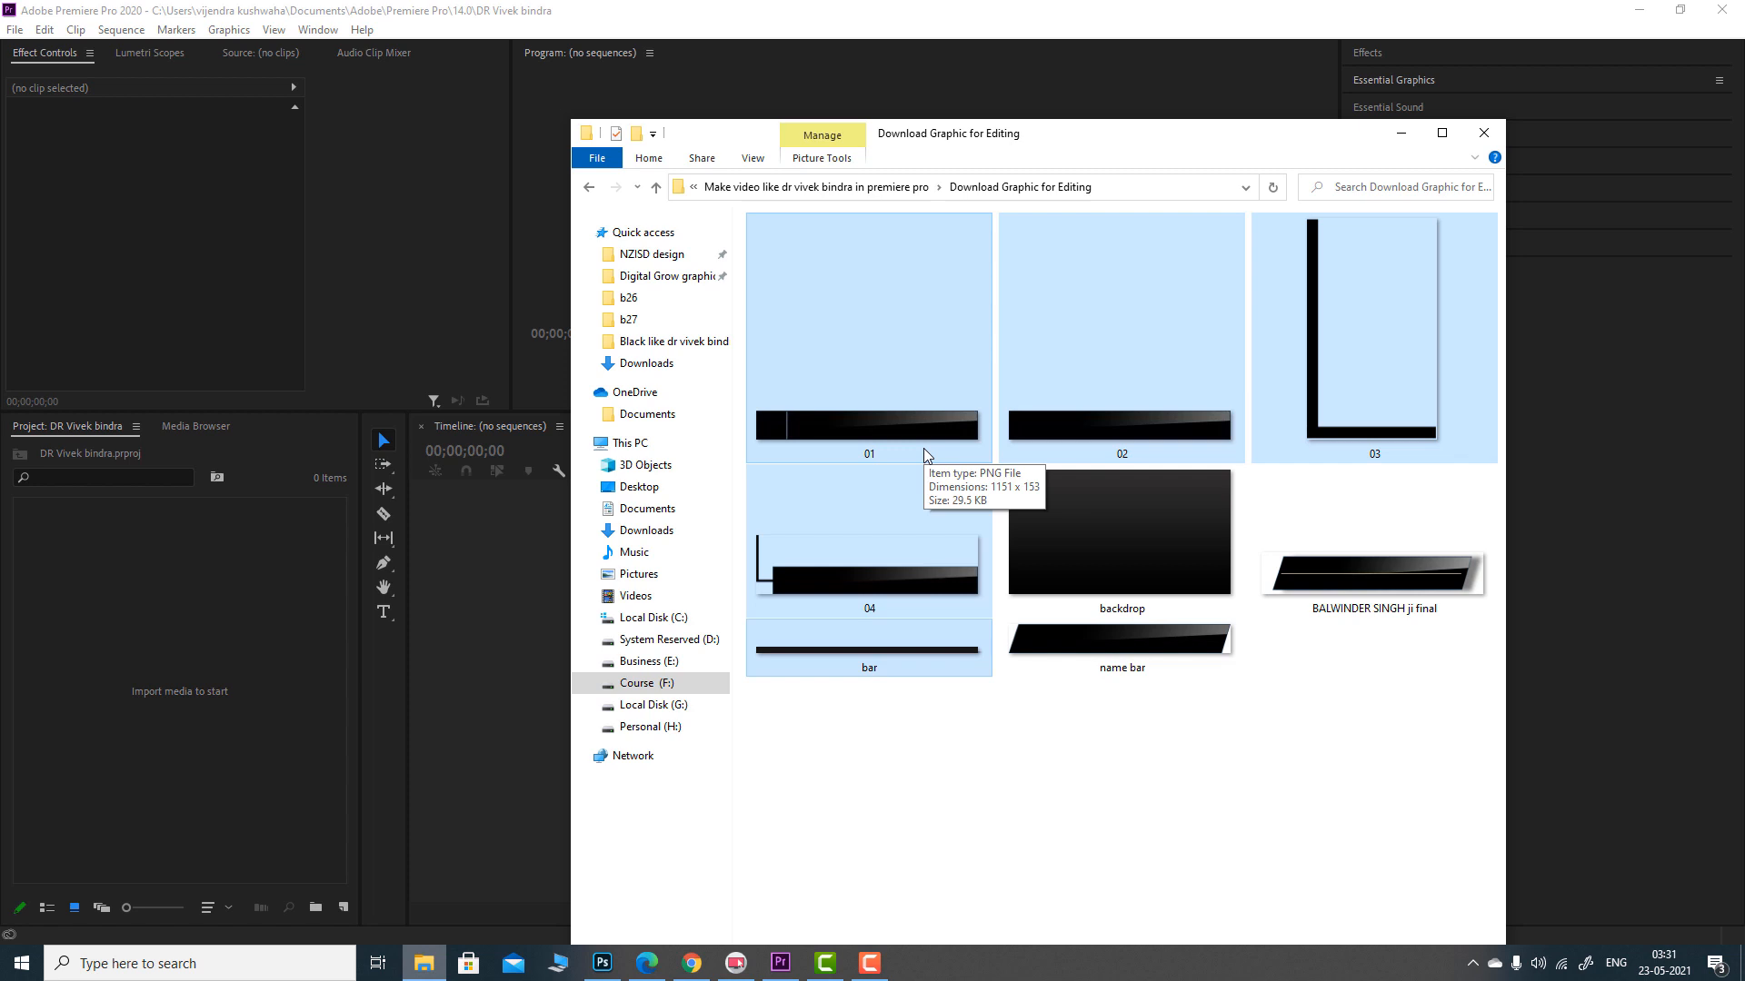
drag(885, 413, 143, 686)
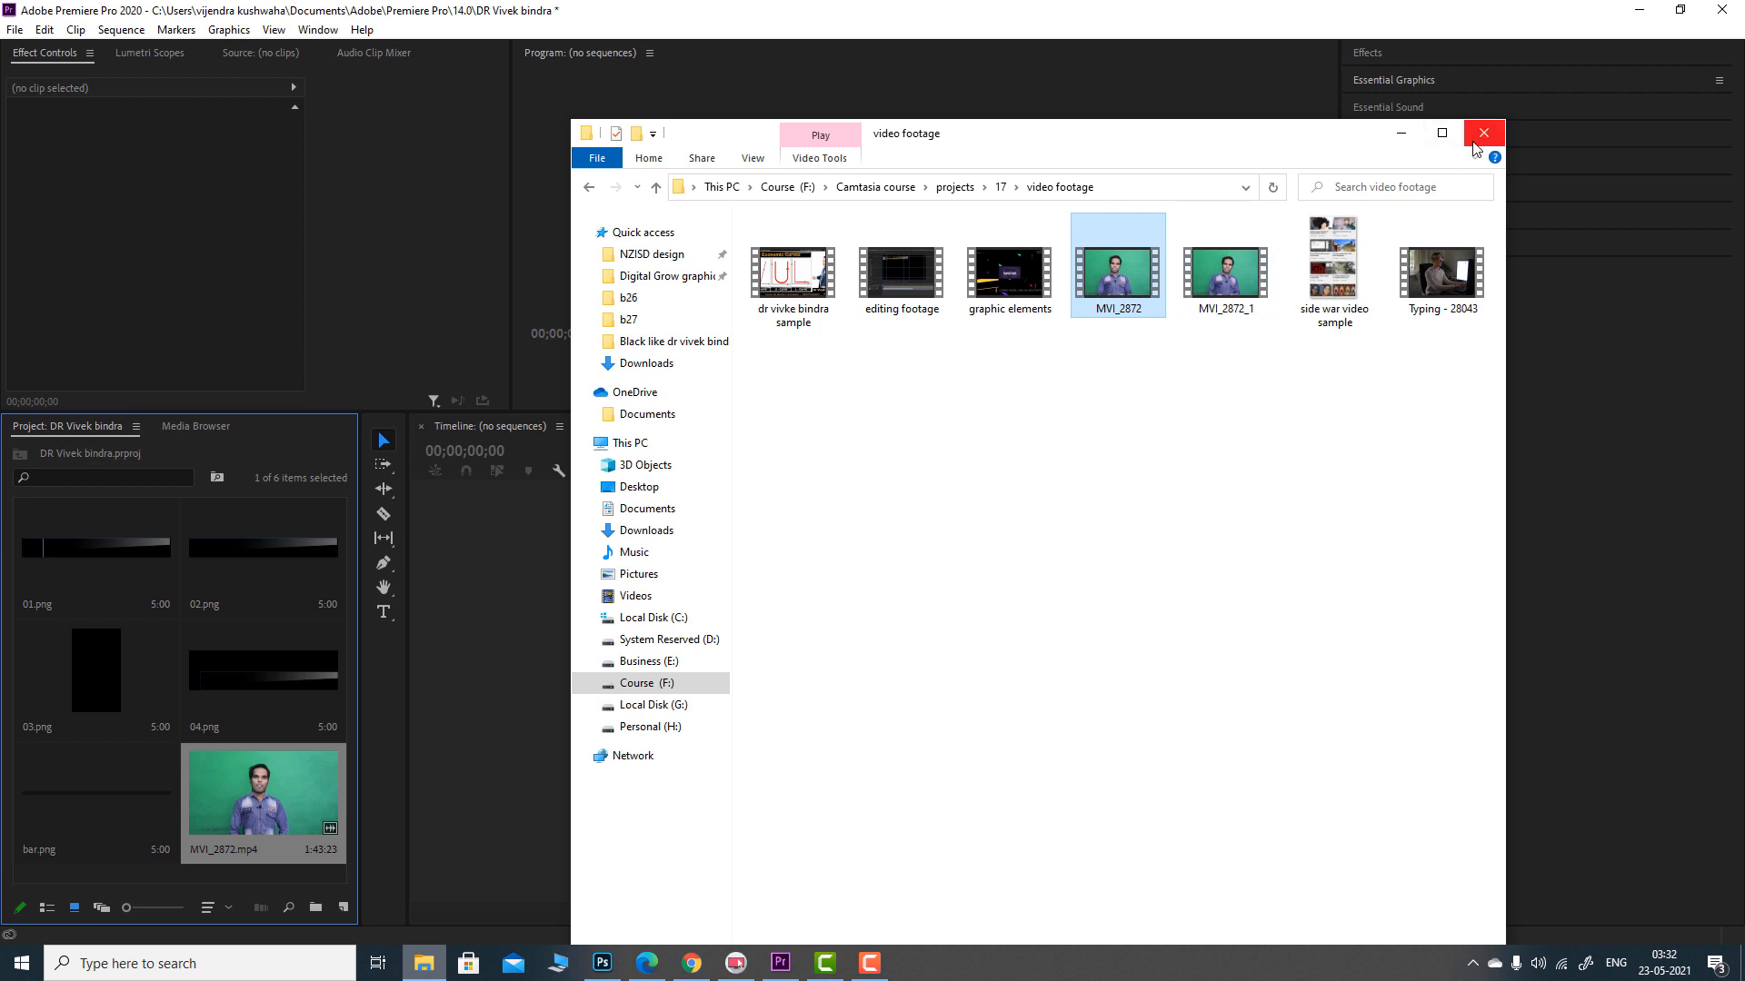
click(1474, 142)
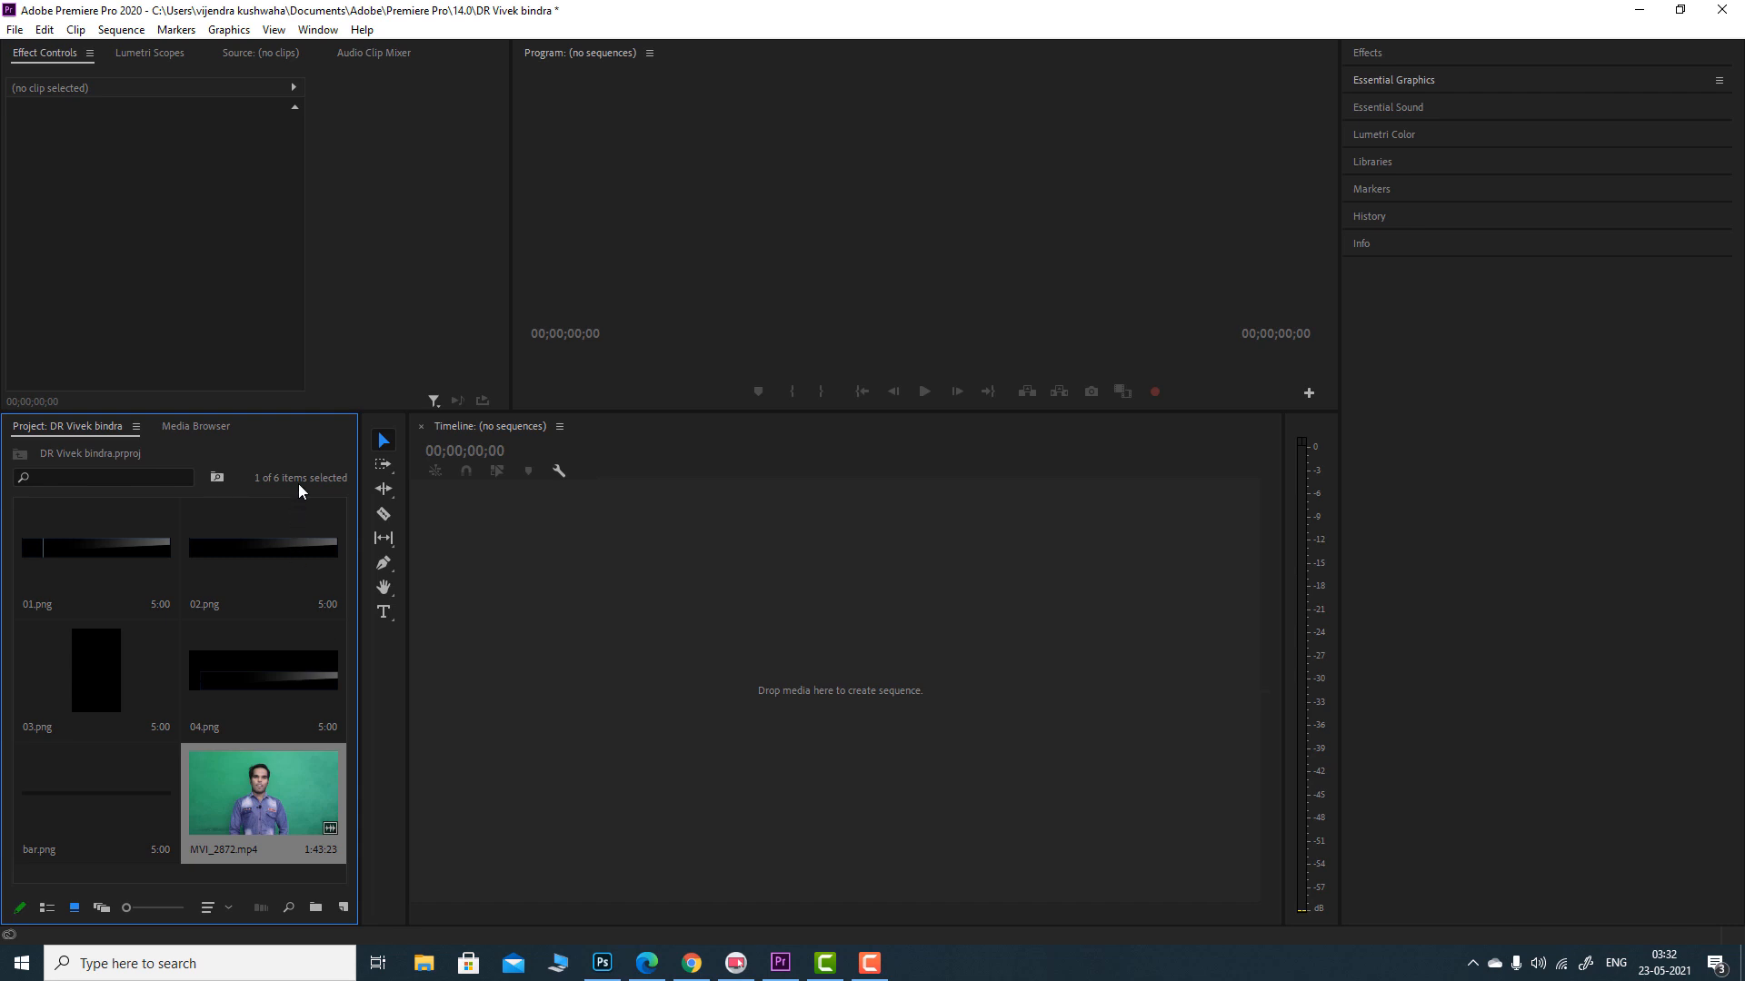
- Create a sequence from MVI_2872.mp4 and delete the clip from its timeline
drag(263, 789, 499, 704)
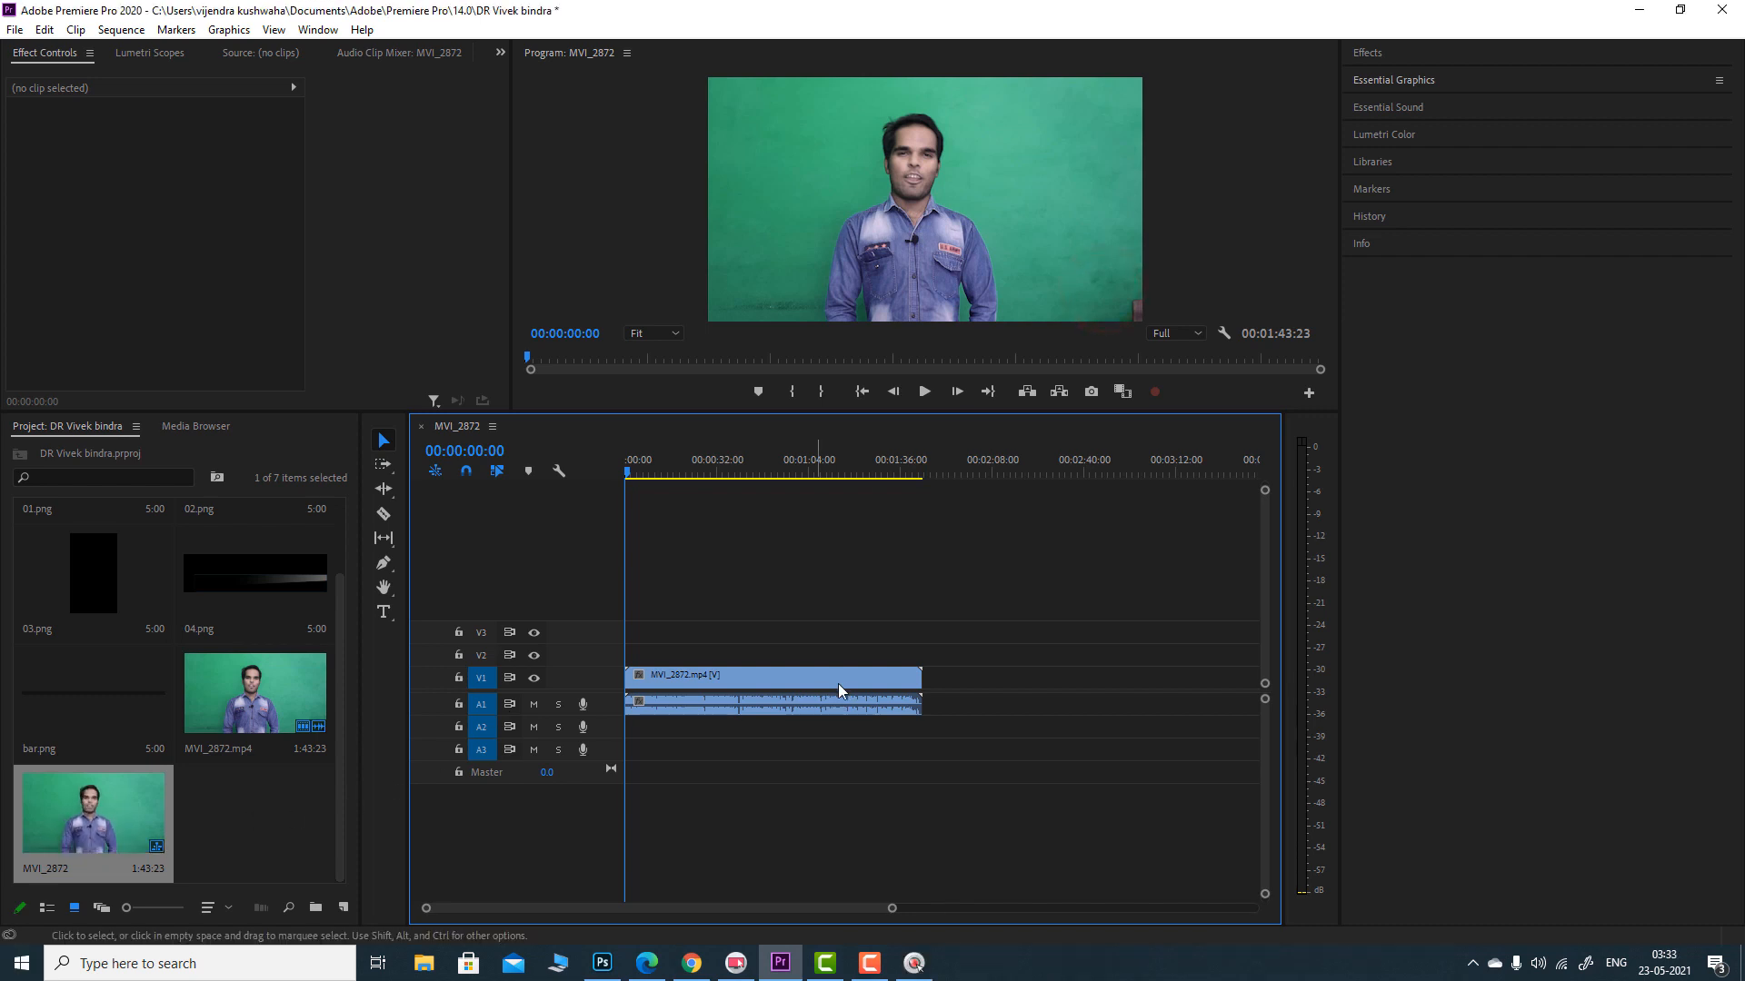
key(F2)
key(F2)
click(759, 672)
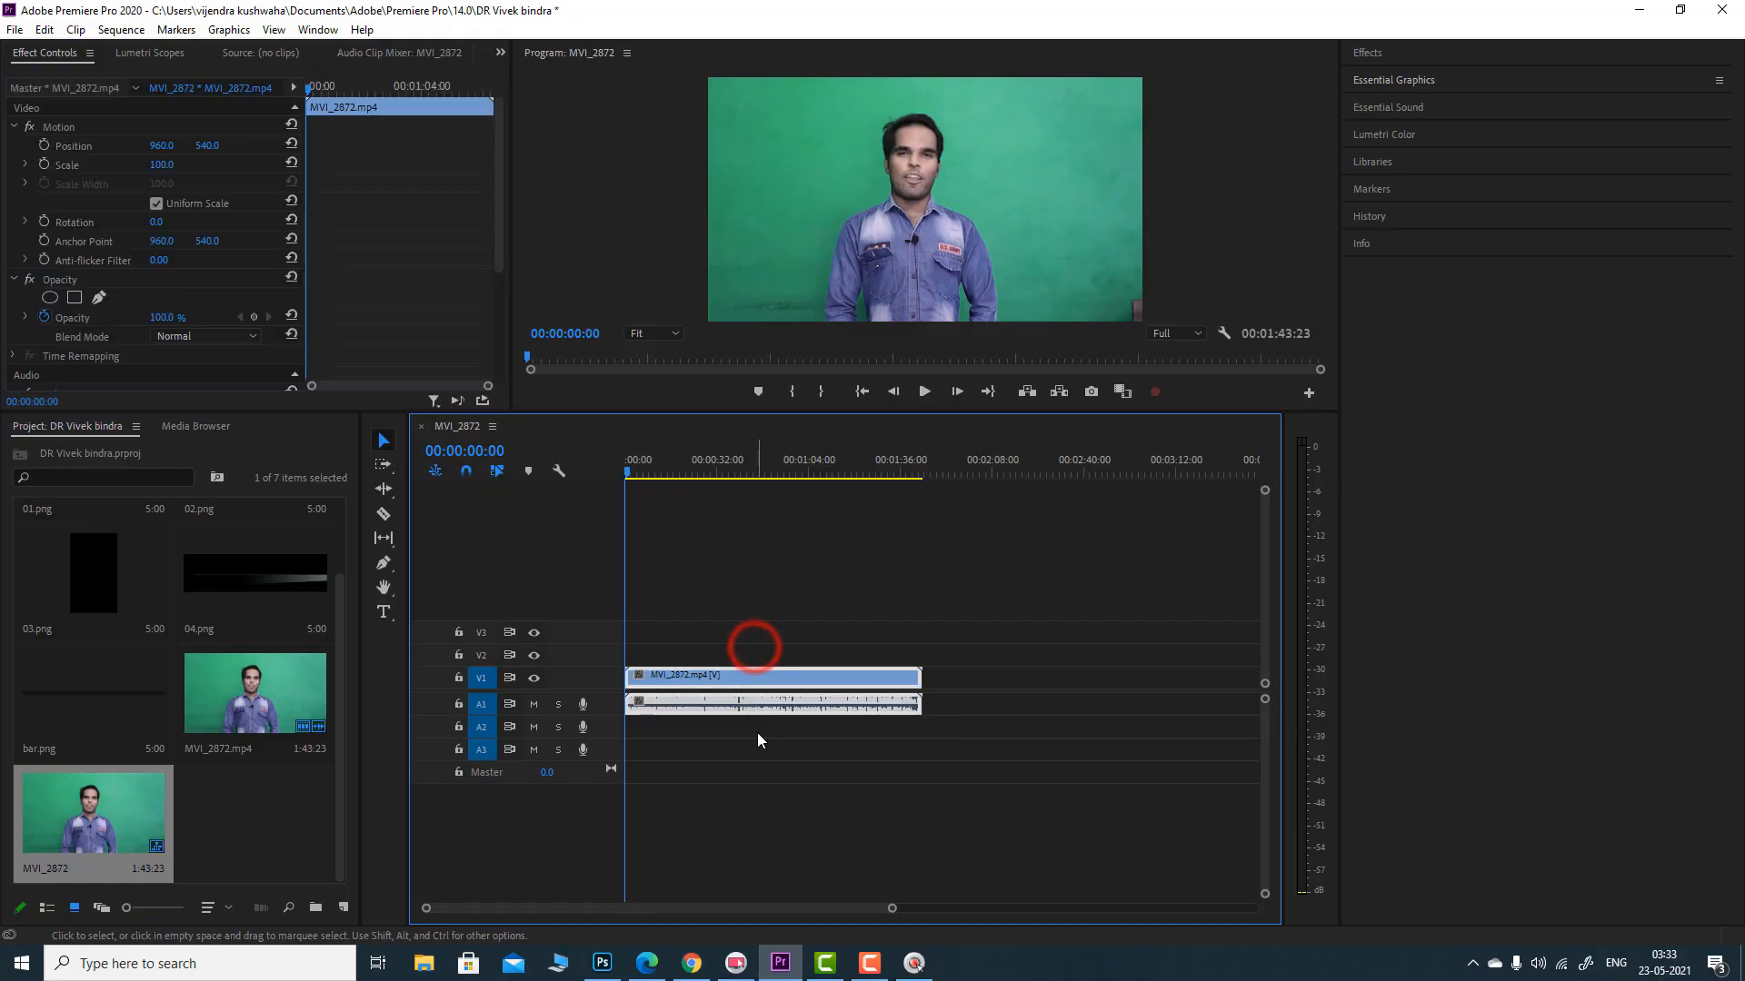
key(Delete)
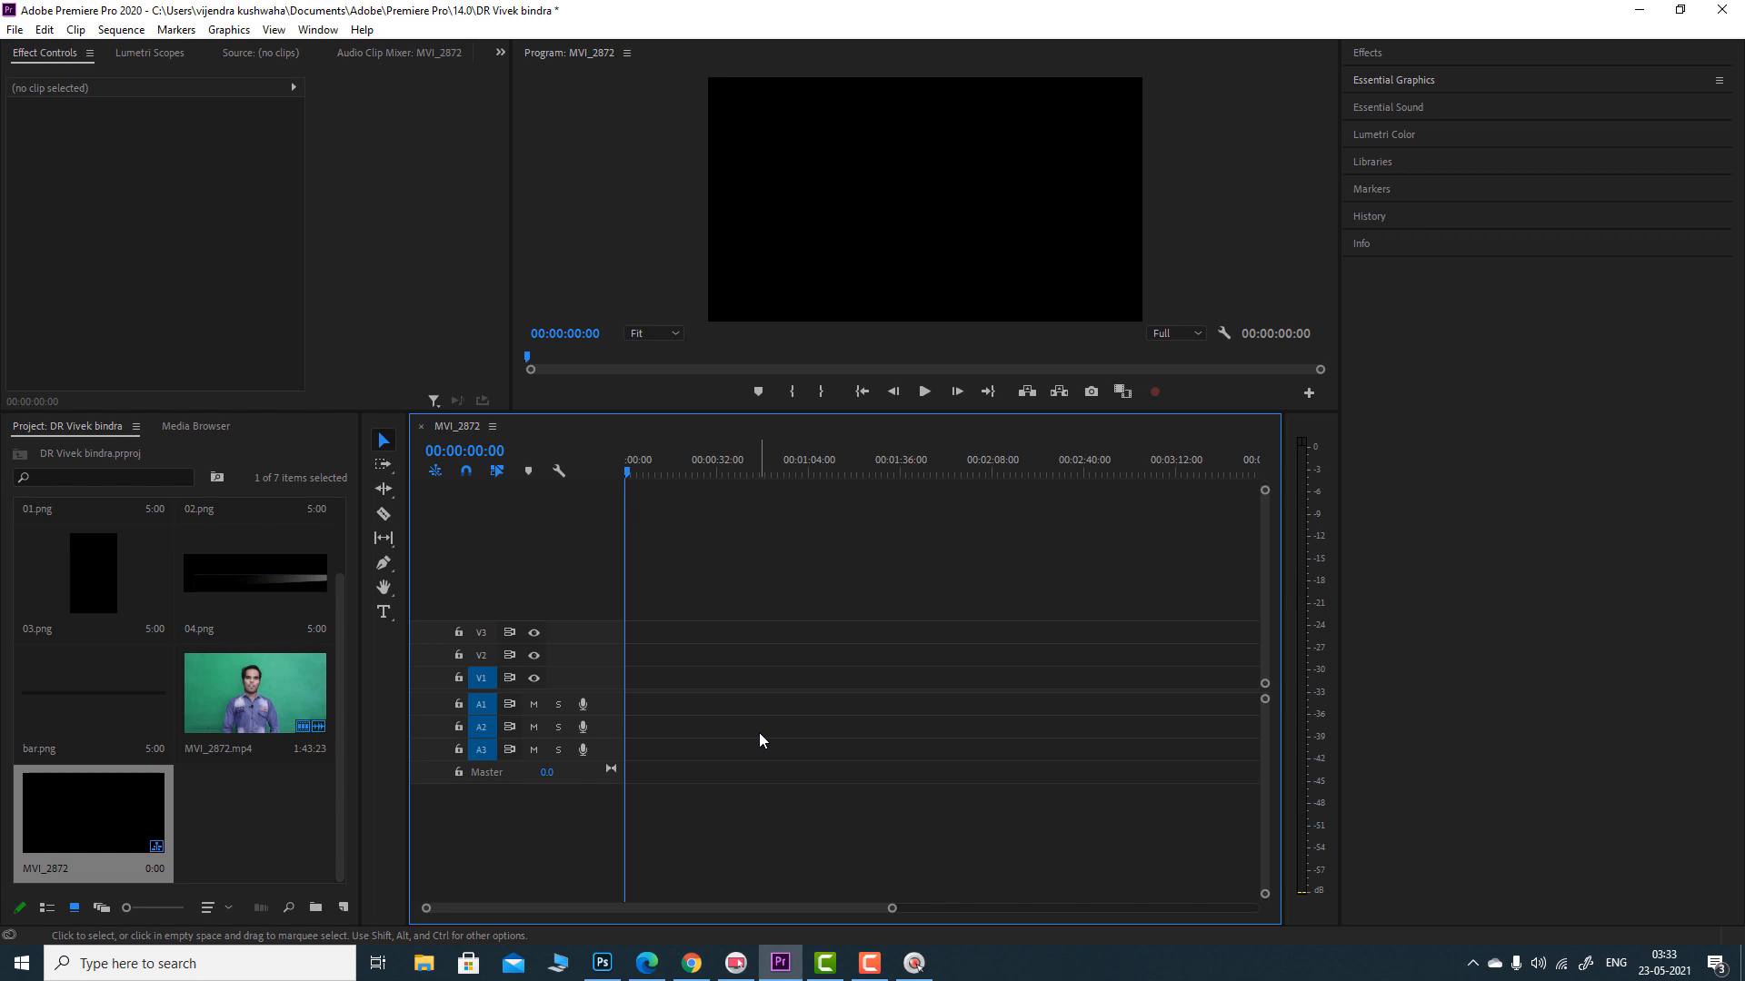
- Create a white (FFFFFF) 1920 x 1080 color matte named background
right_click(269, 775)
mouse_move(373, 527)
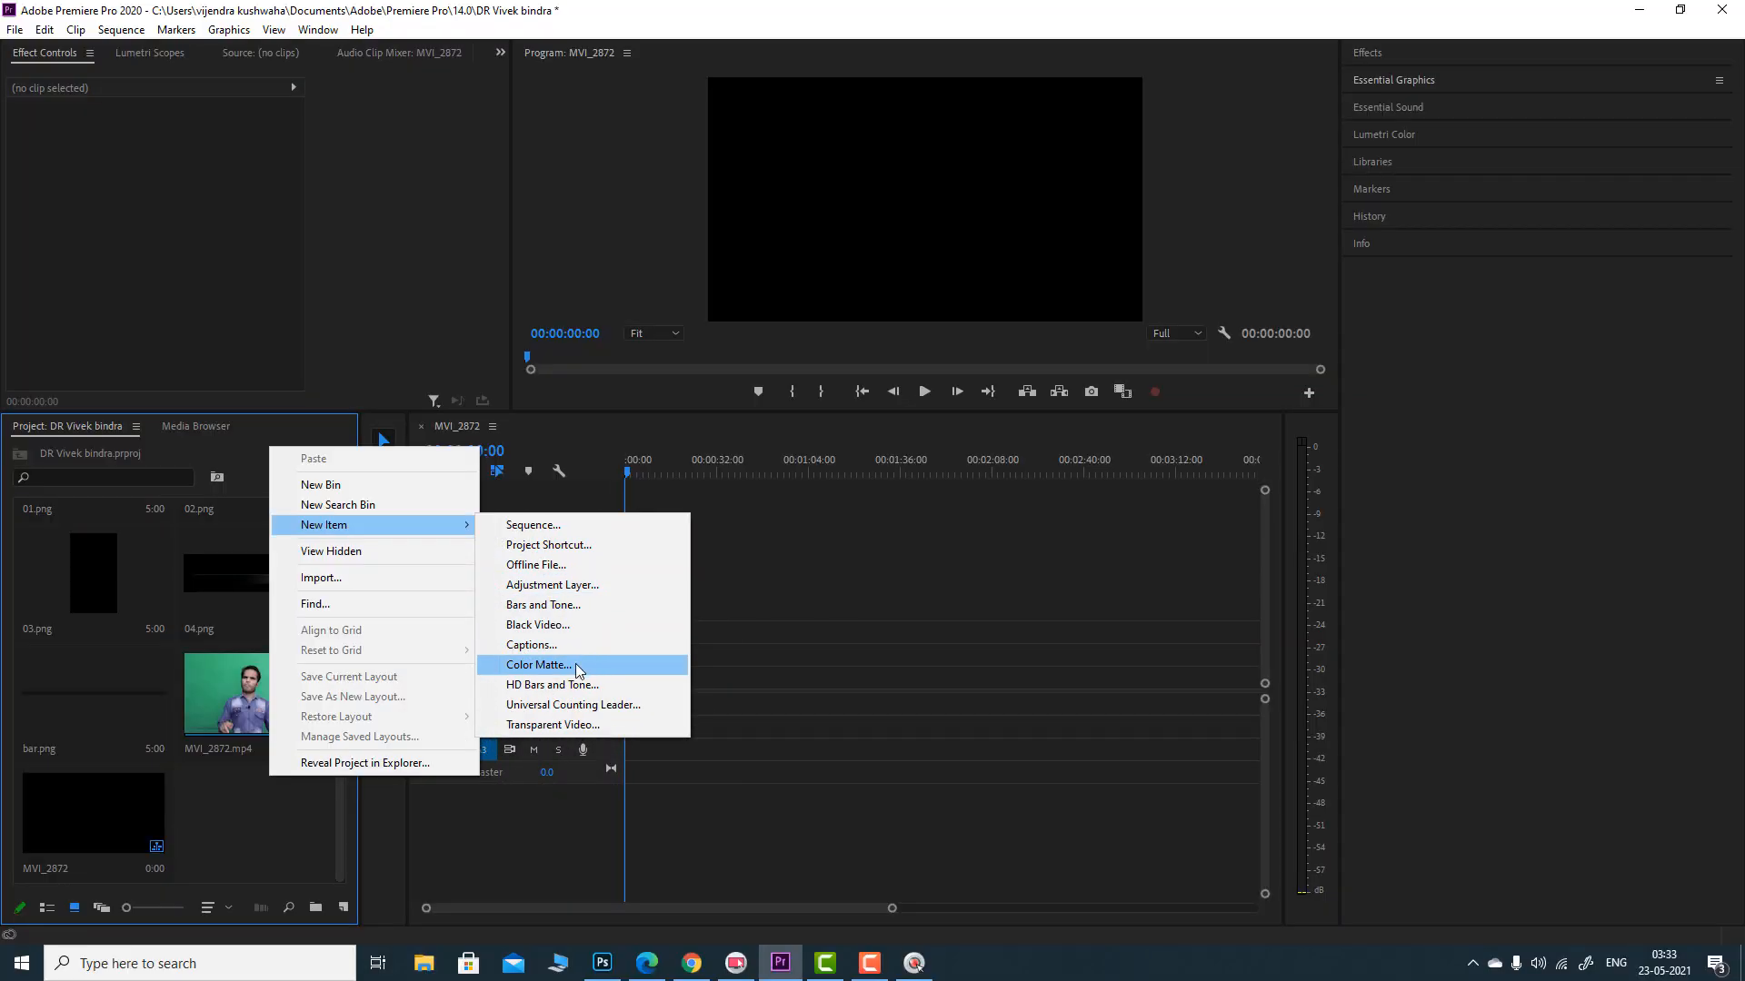
click(576, 667)
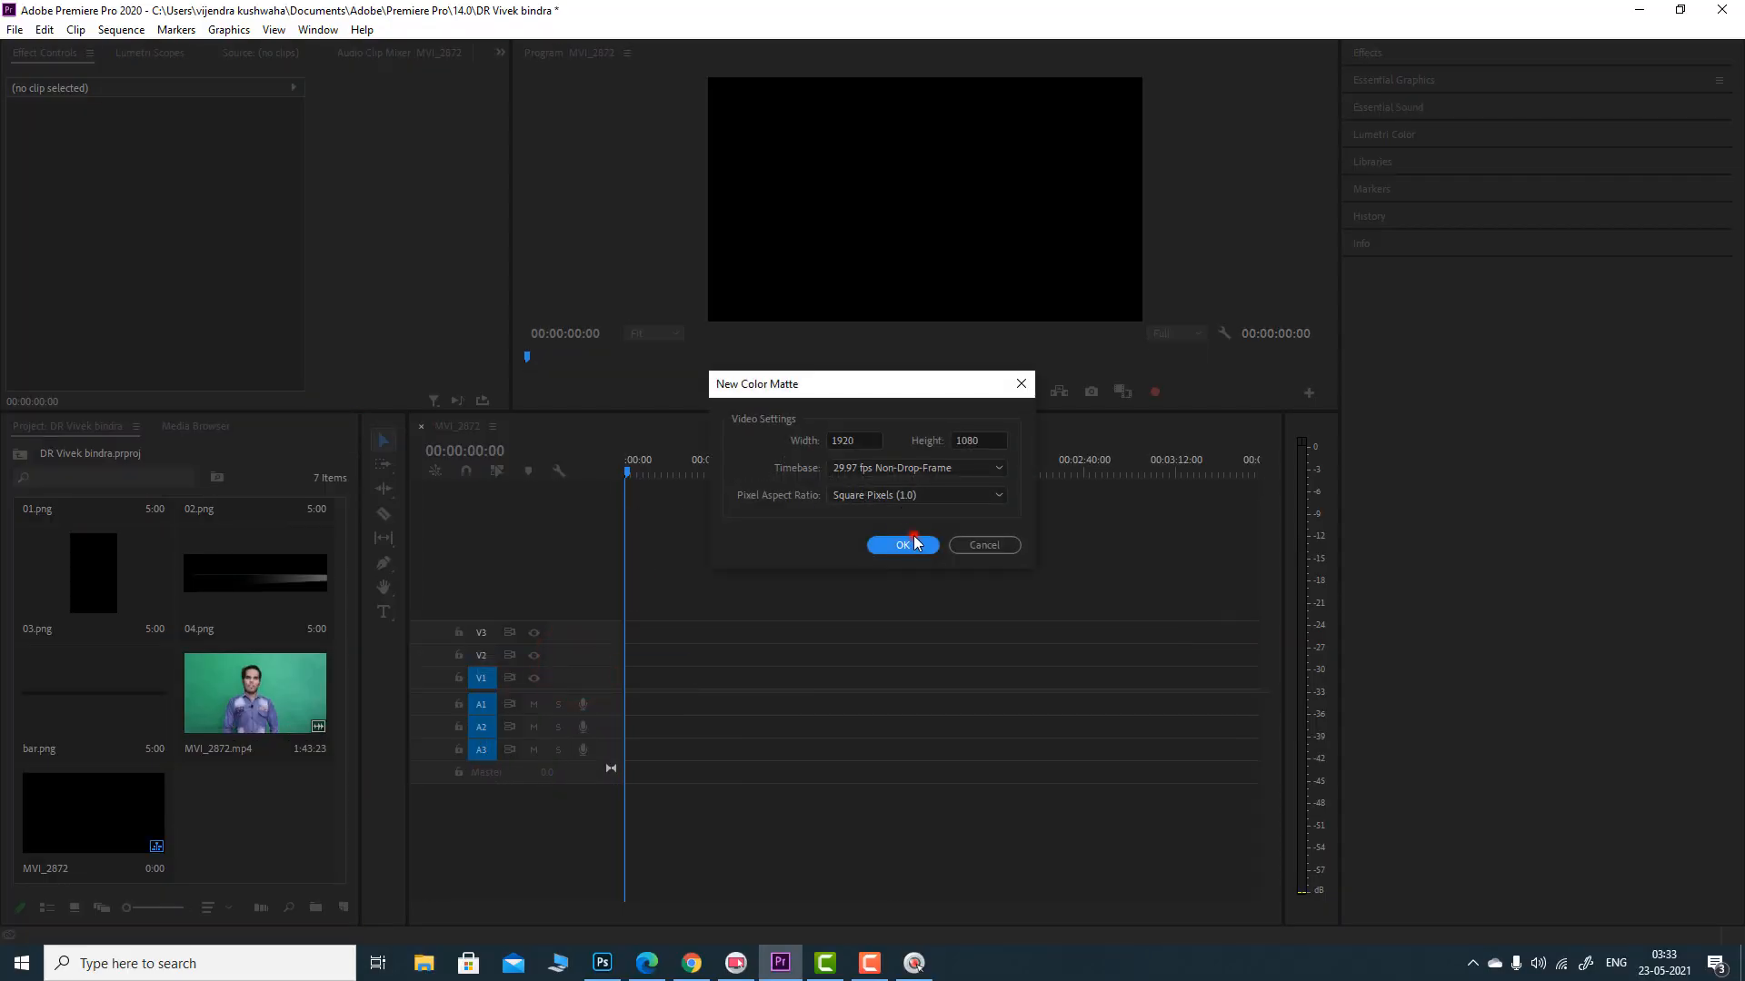
click(911, 541)
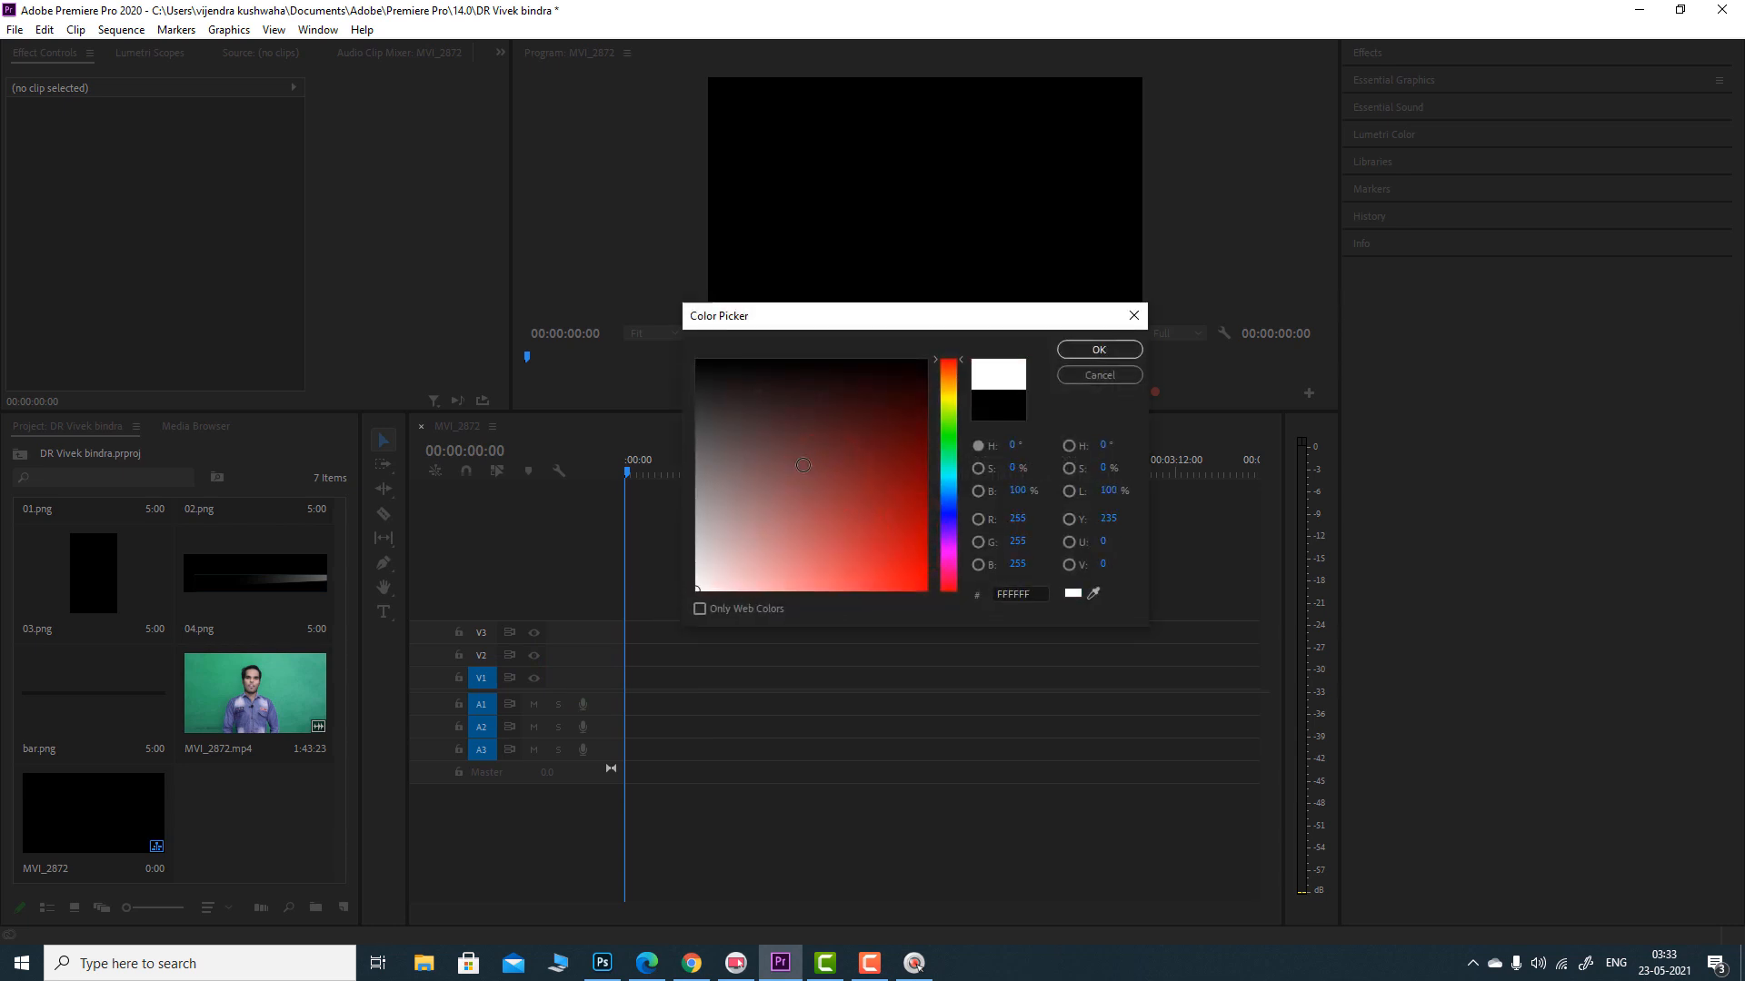
click(1075, 357)
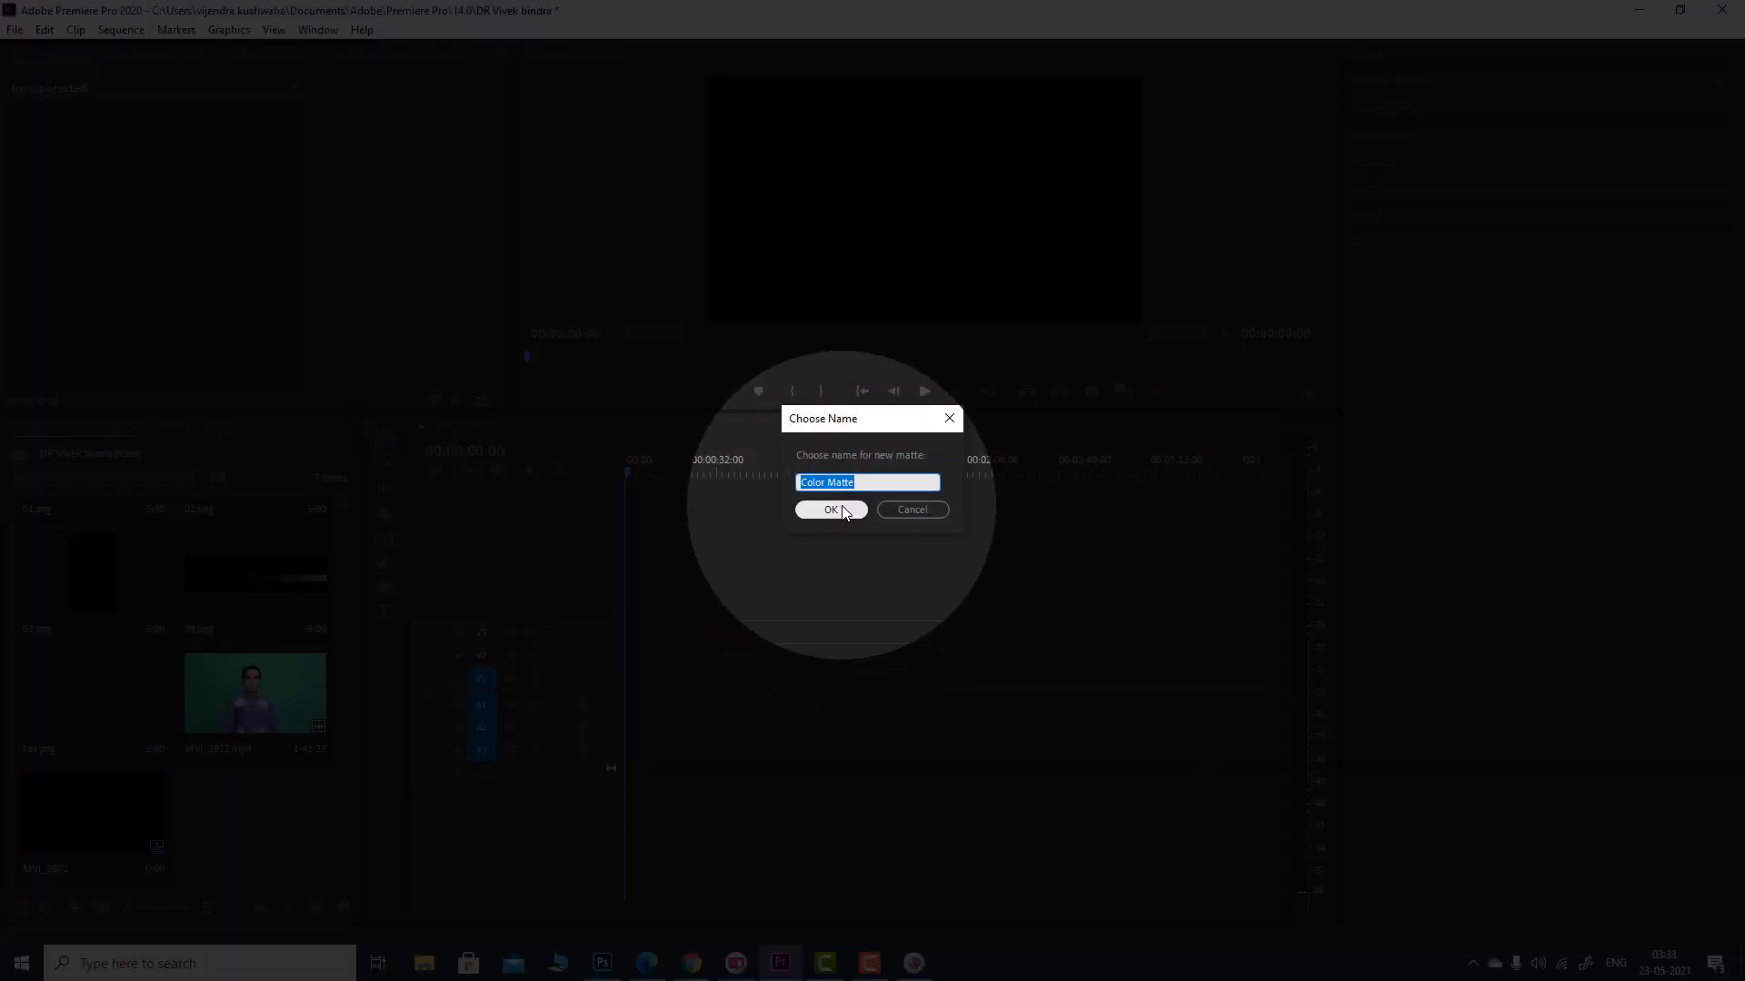
text(bakc)
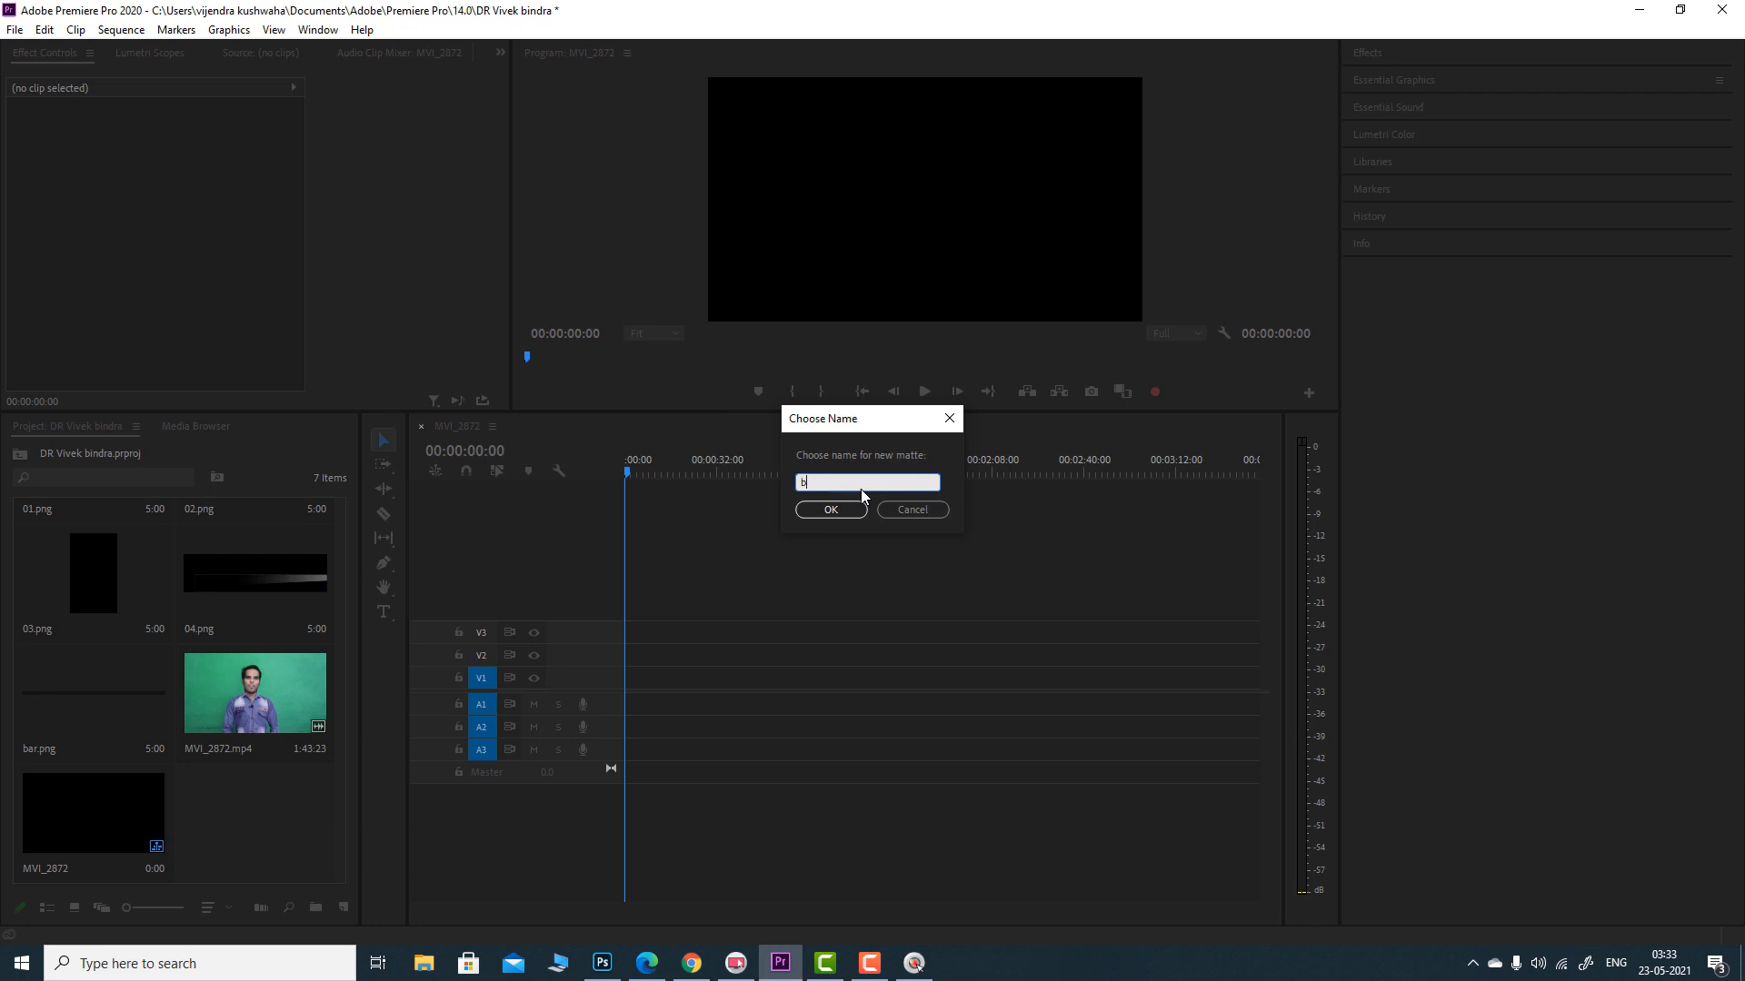
key(BackSpace)
key(BackSpace)
text(ckground)
key(Return)
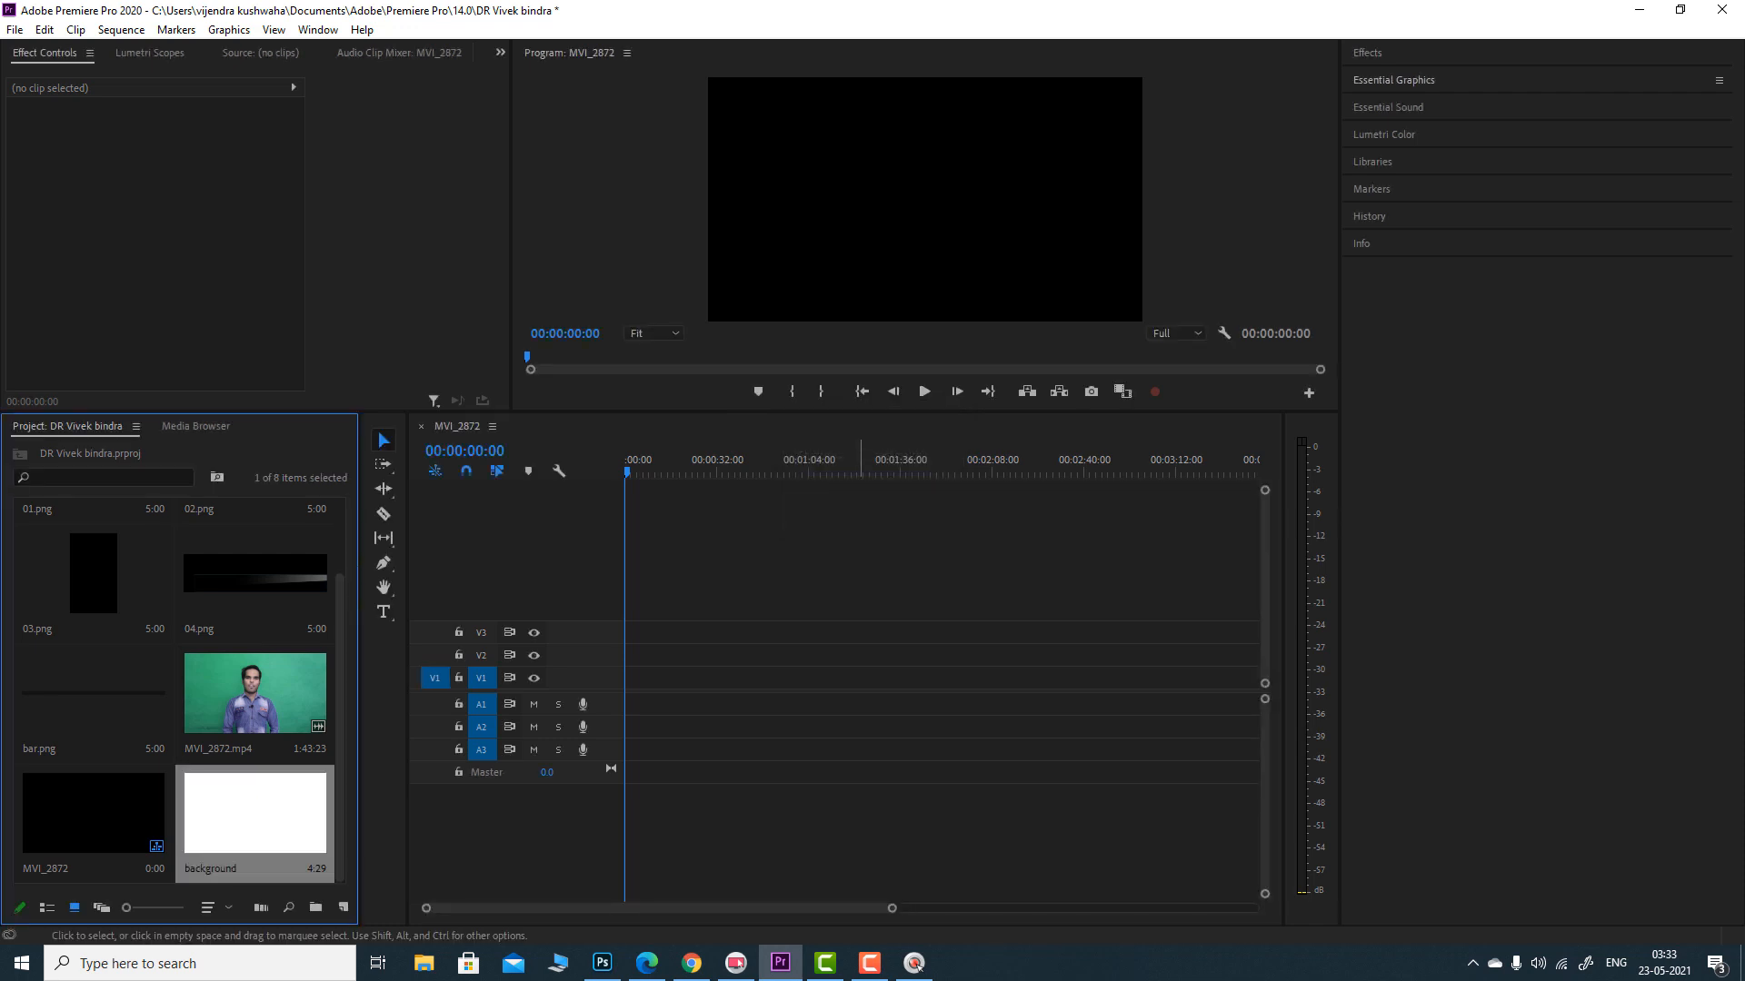
- Place the background matte at the start of V1 and extend it to about 00:00:10:20
drag(207, 803, 650, 682)
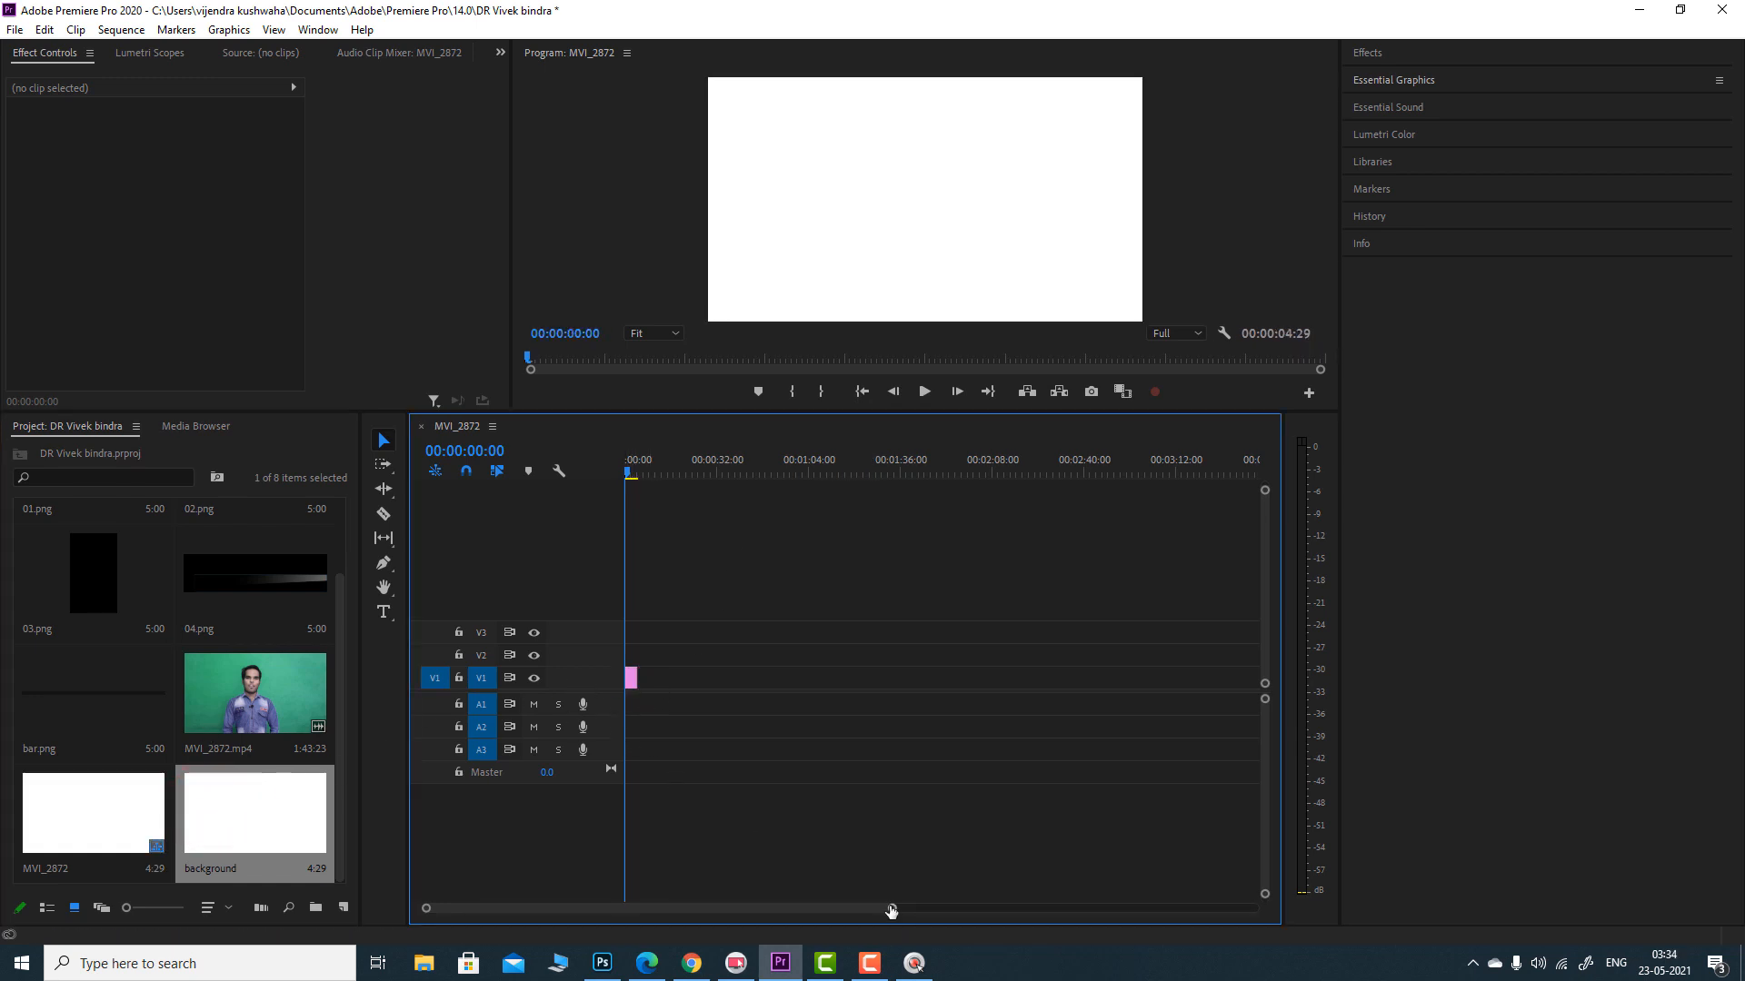
drag(890, 908, 730, 900)
drag(765, 676, 929, 674)
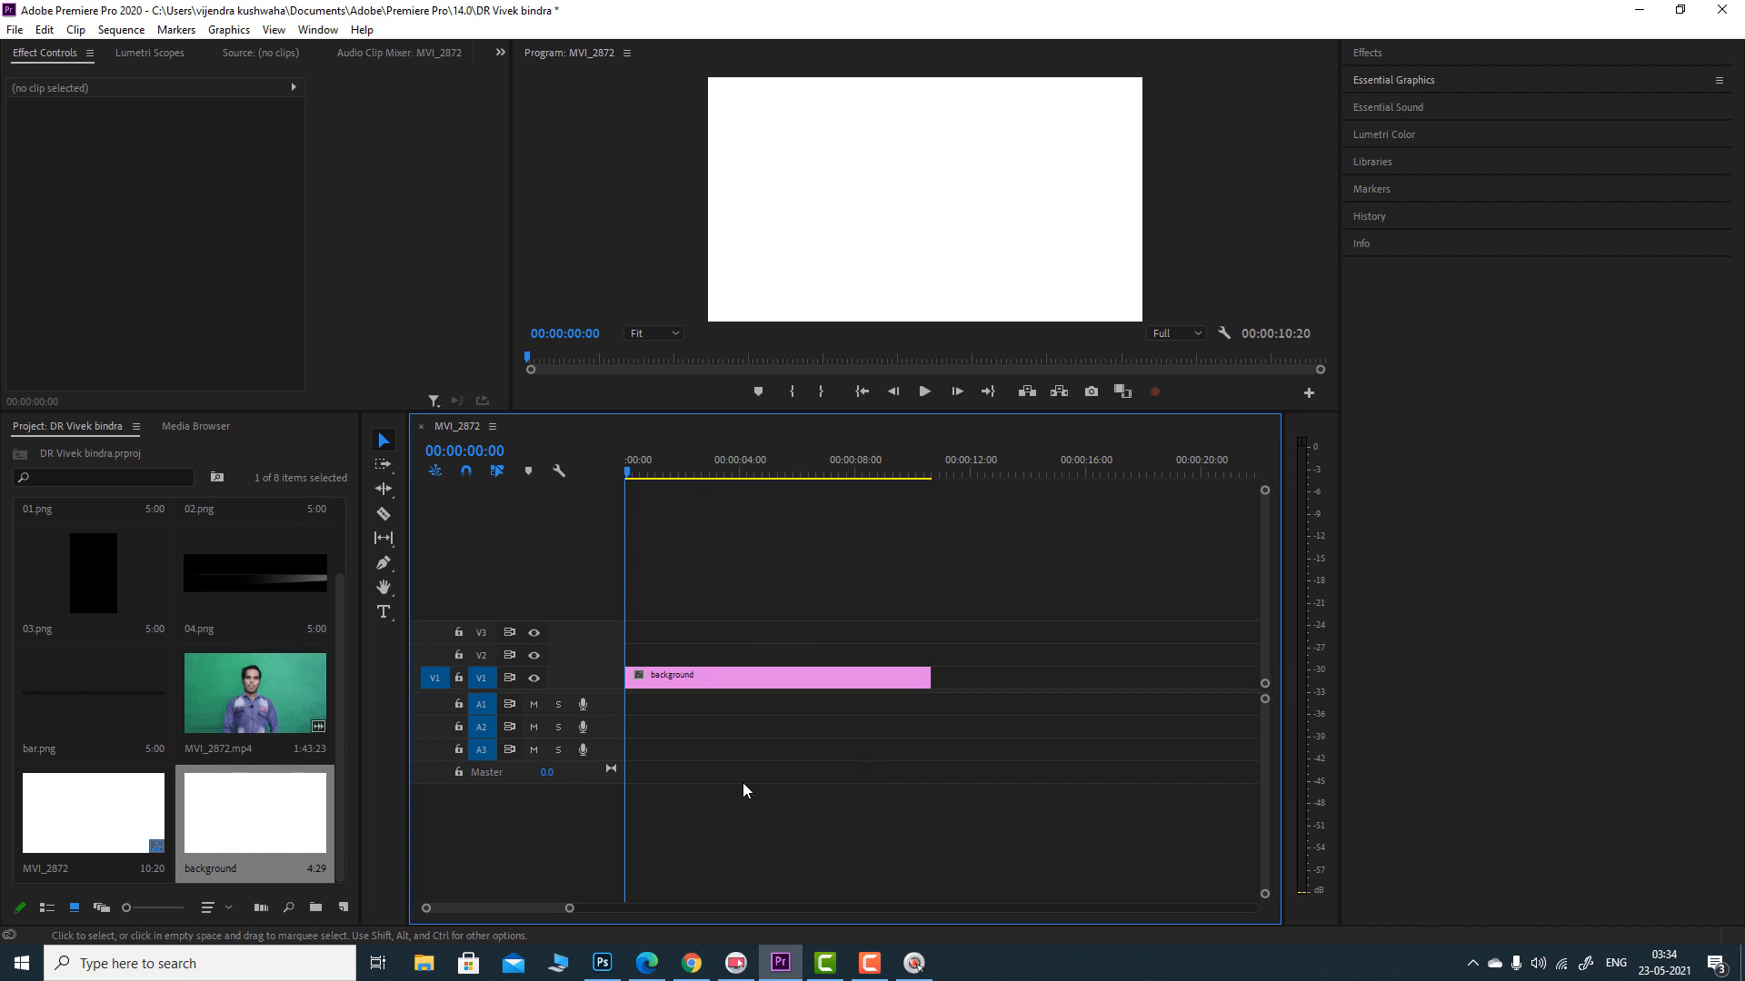
- Add 01.png on V2 at the sequence start and position the bar in the frame's upper left at about 615.3, 140.7
drag(42, 548, 629, 553)
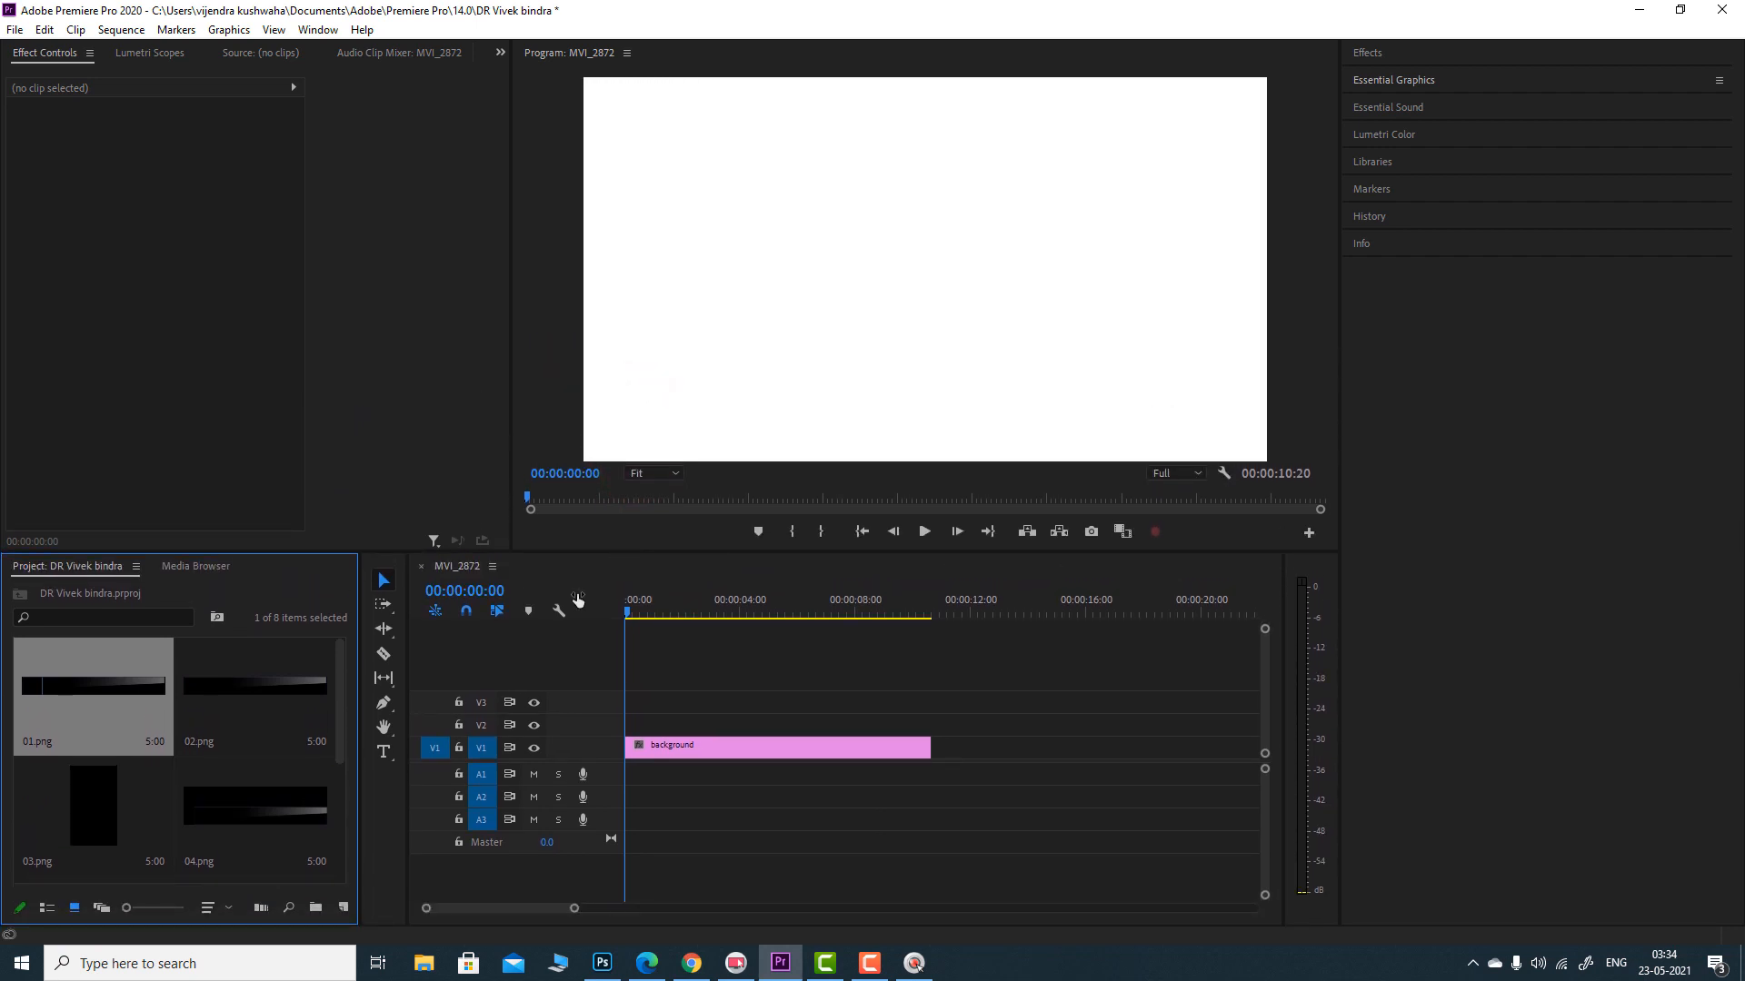
drag(59, 692, 620, 734)
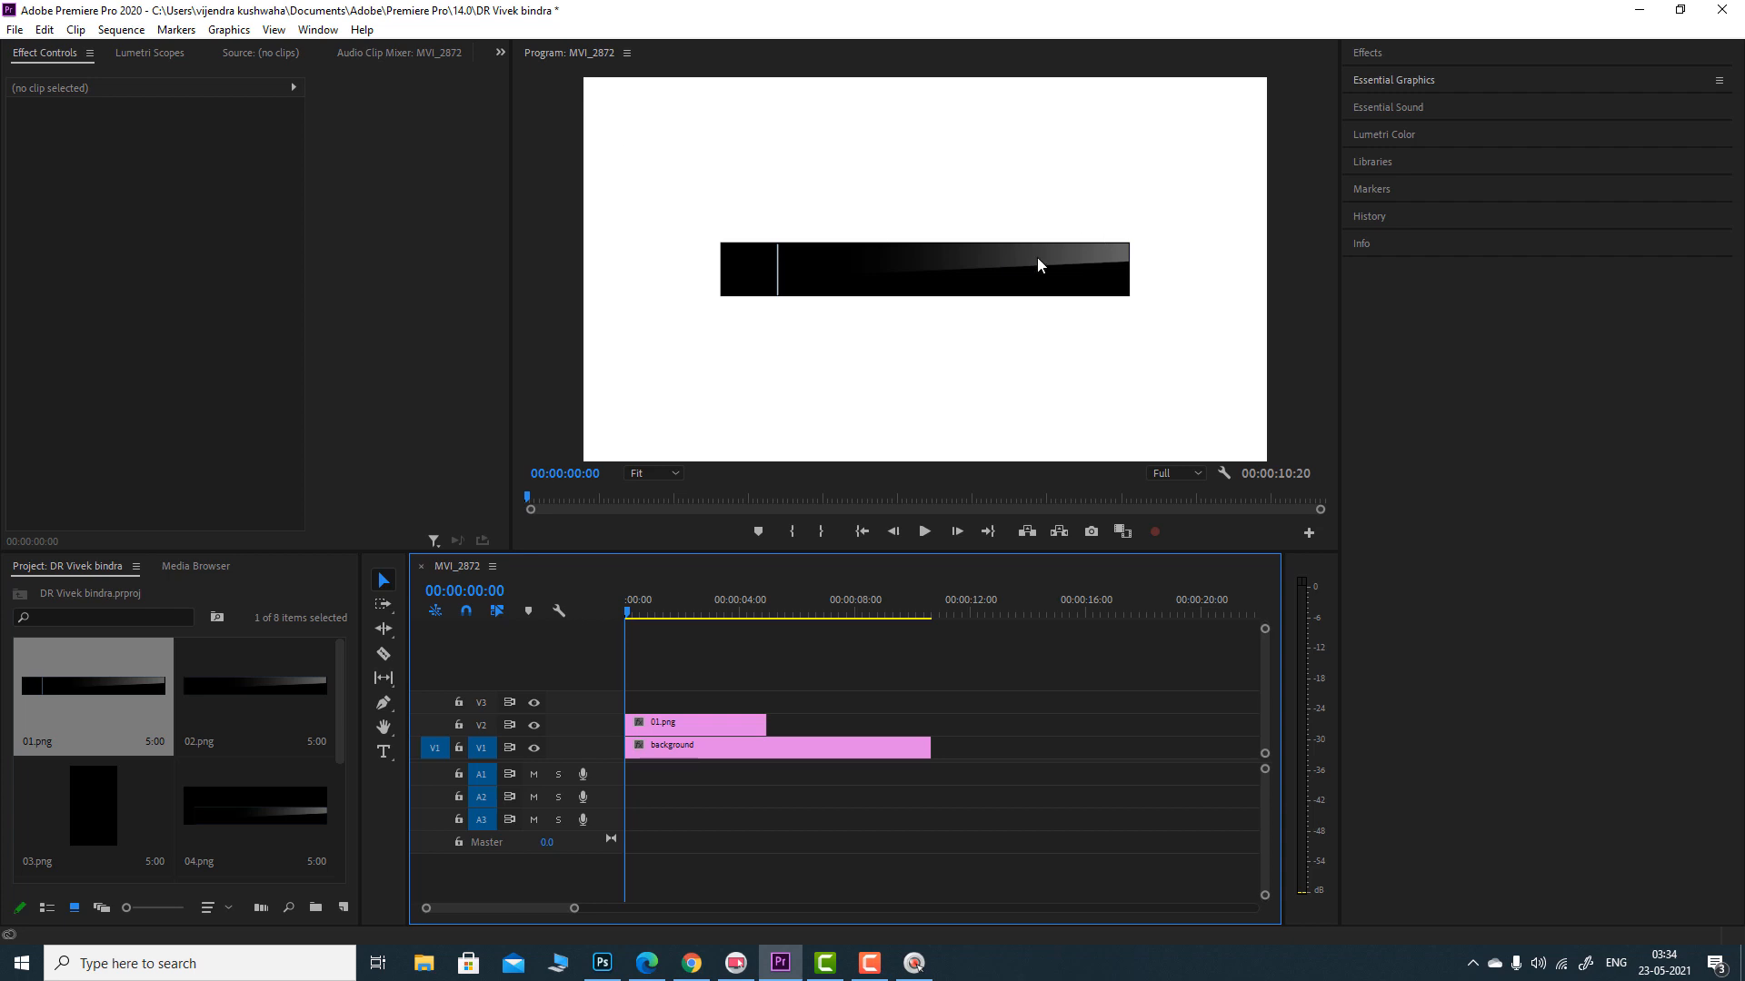
click(1032, 264)
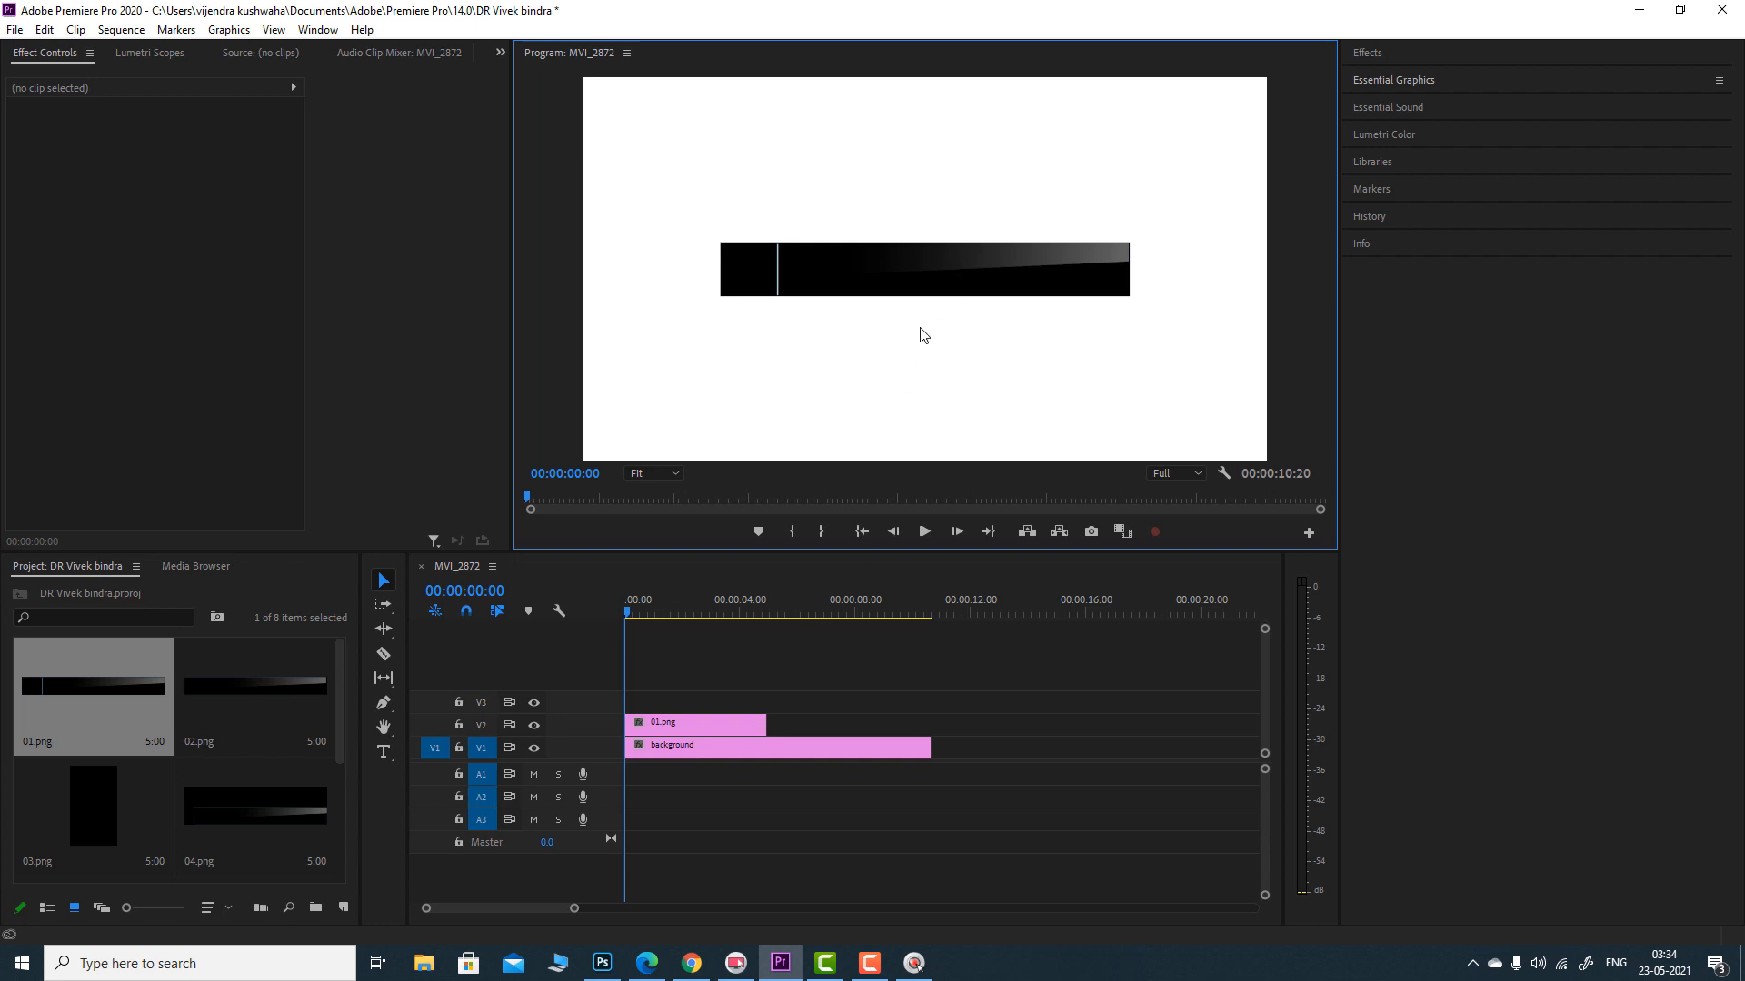
click(977, 265)
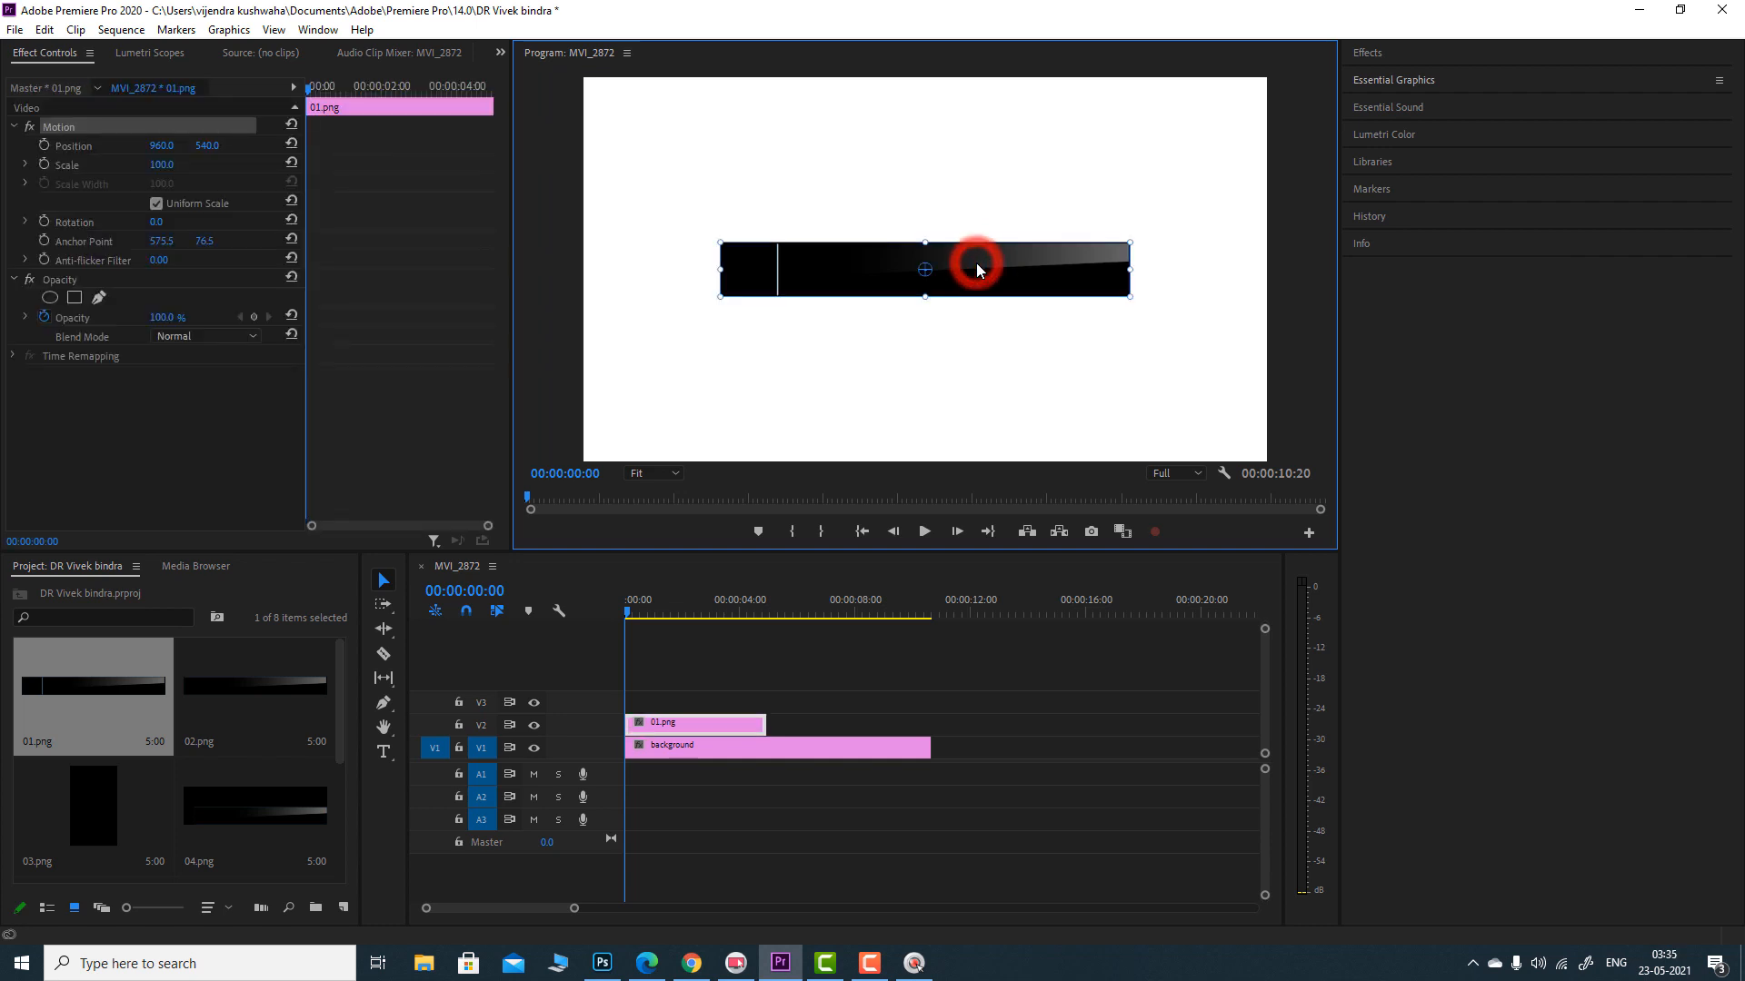
drag(981, 269, 860, 141)
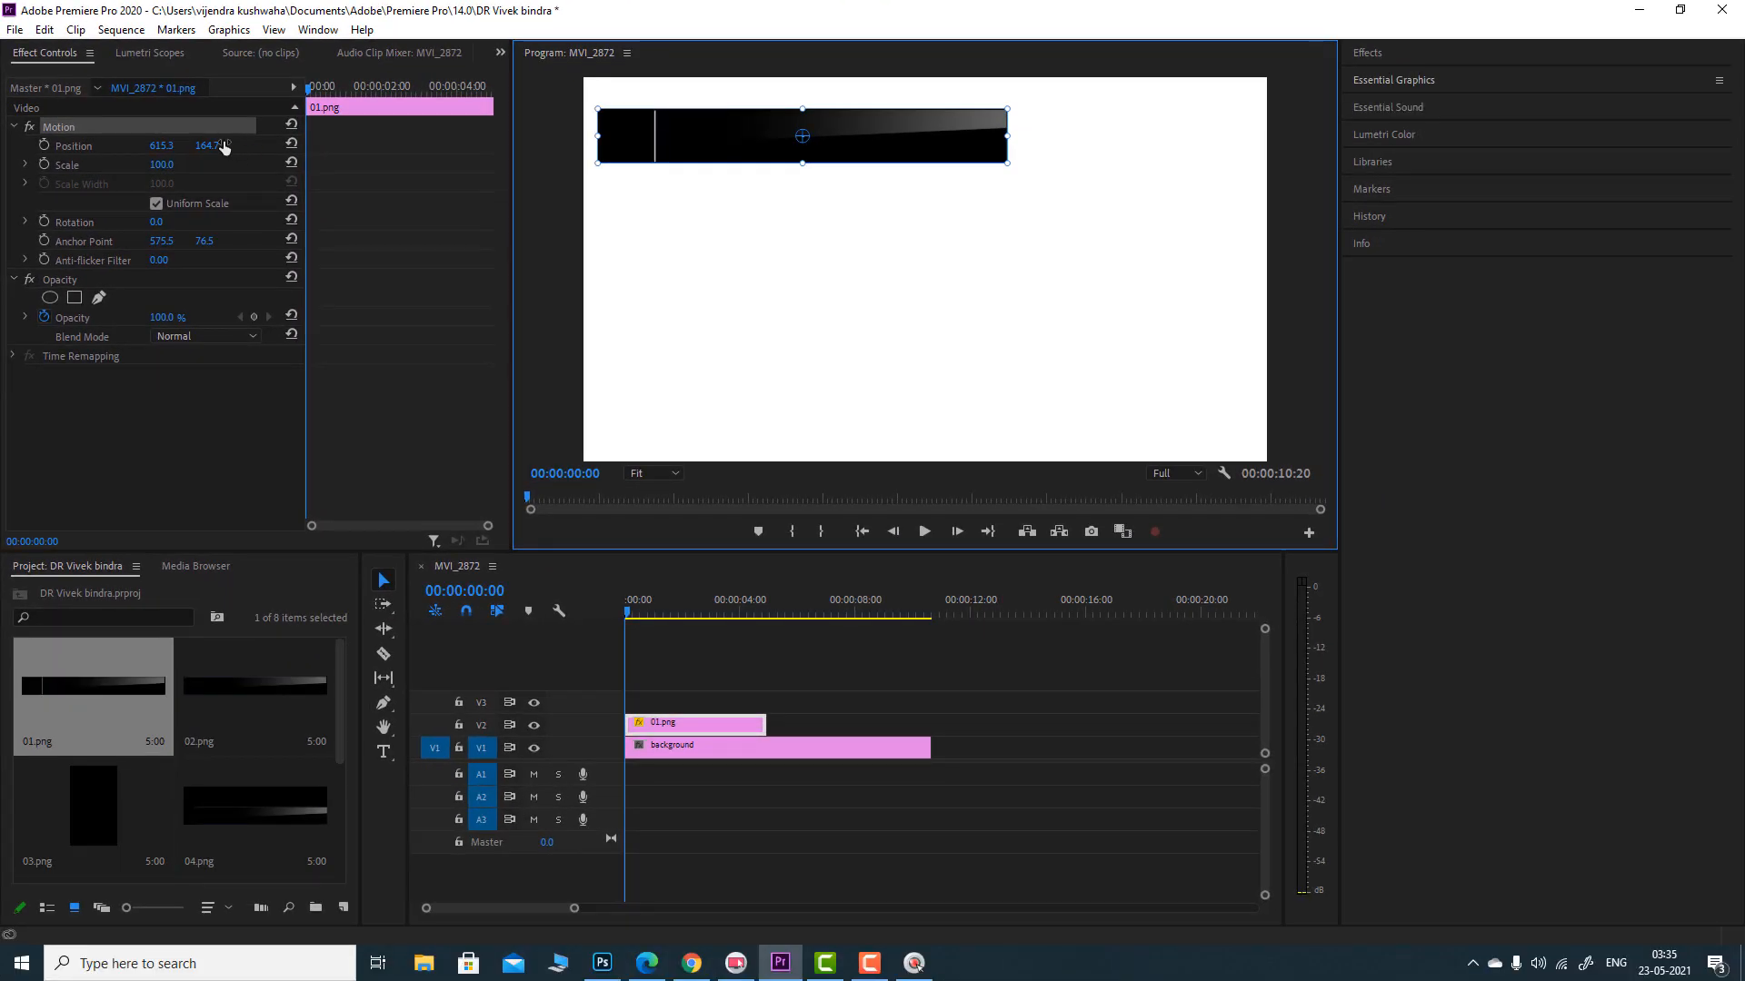
drag(224, 148, 206, 149)
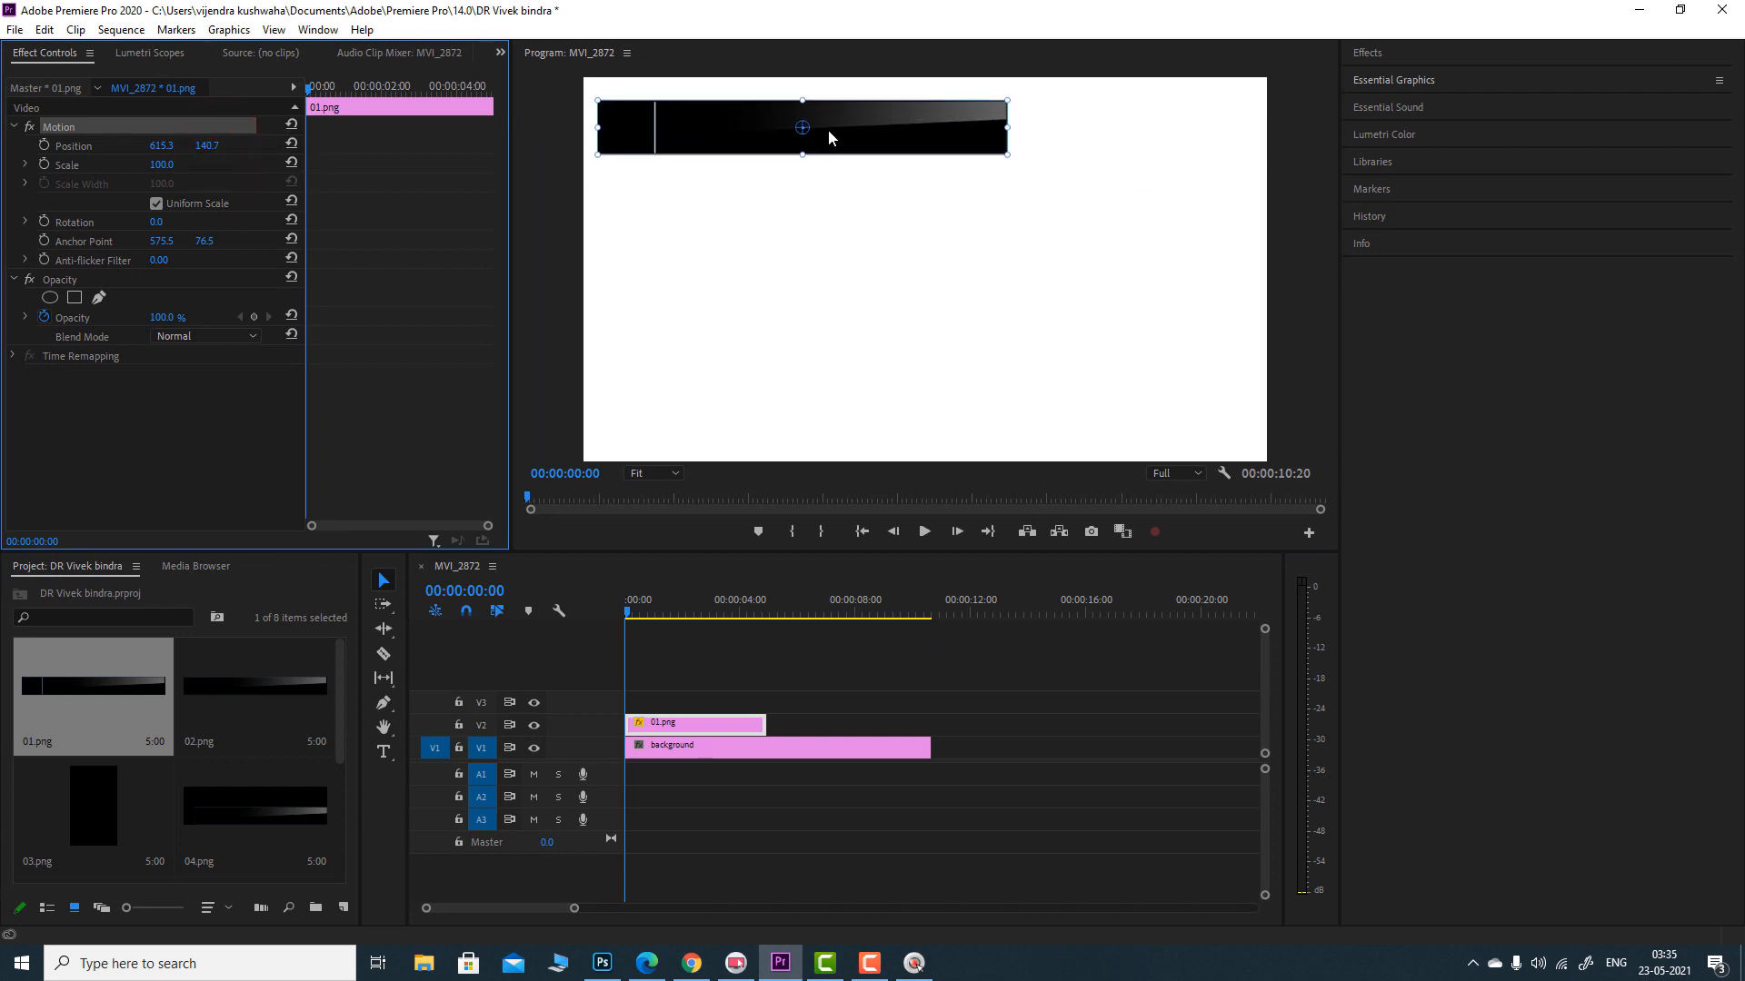
- Move the 01.png clip up to V3 and add 03.png on V2 at the sequence start
click(771, 701)
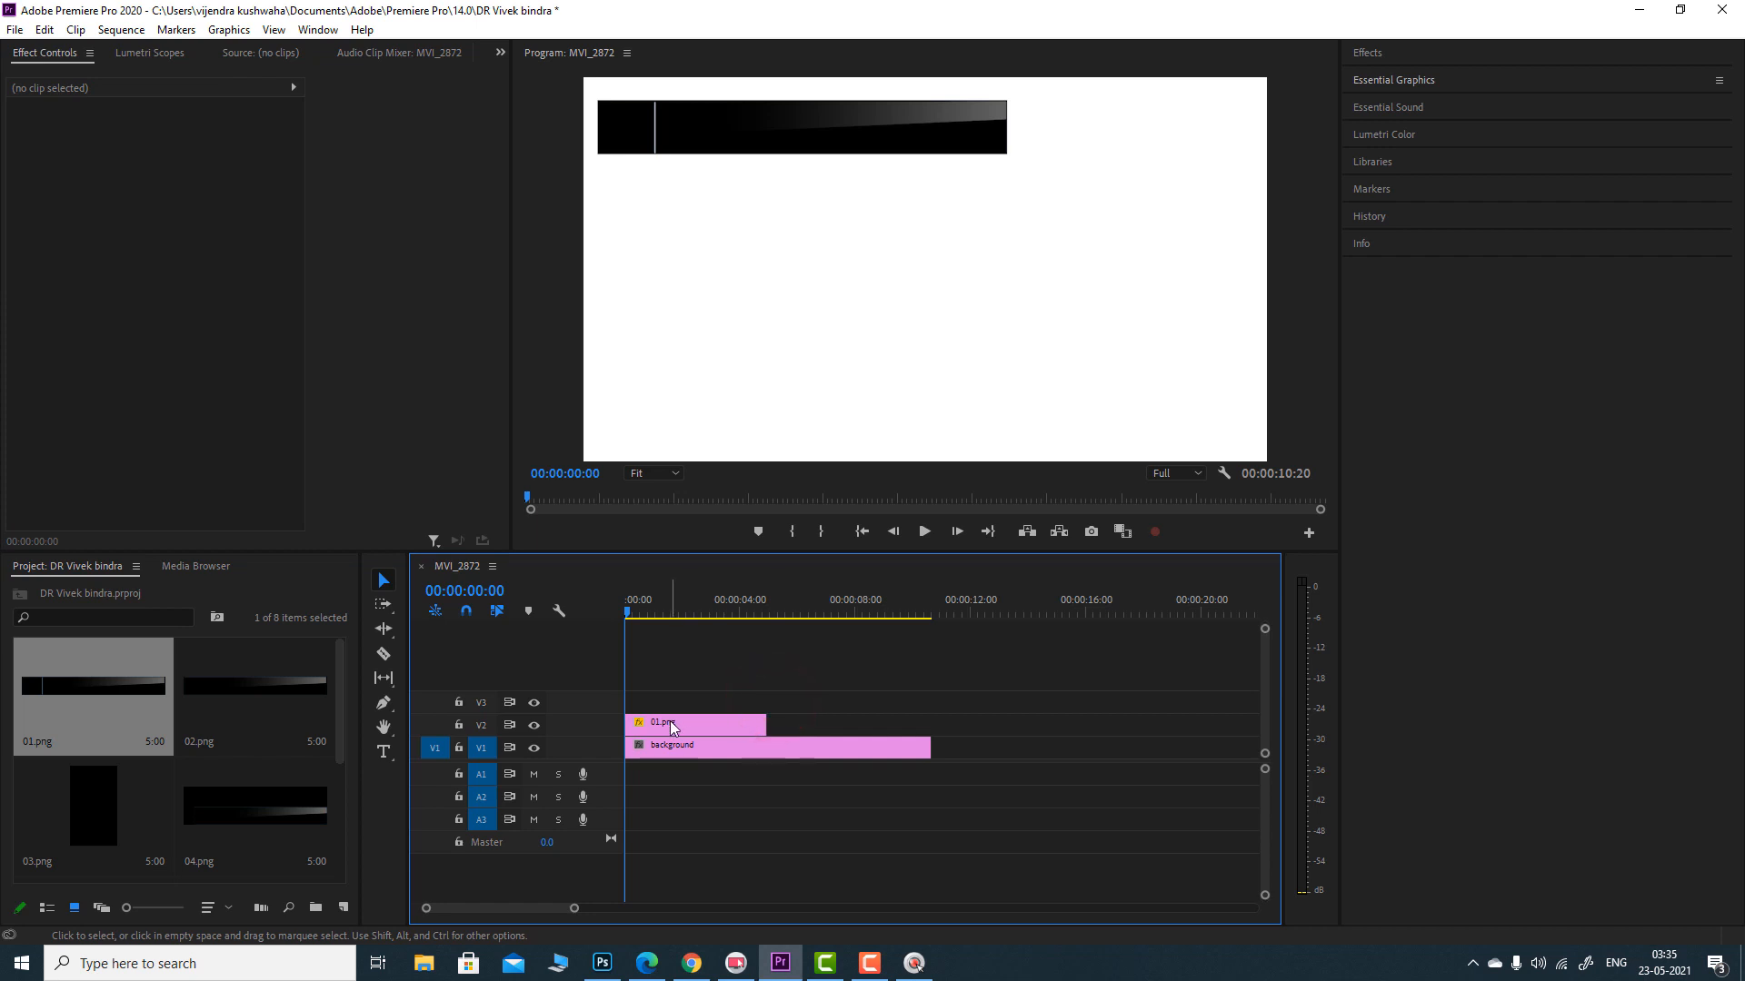
drag(673, 724, 668, 702)
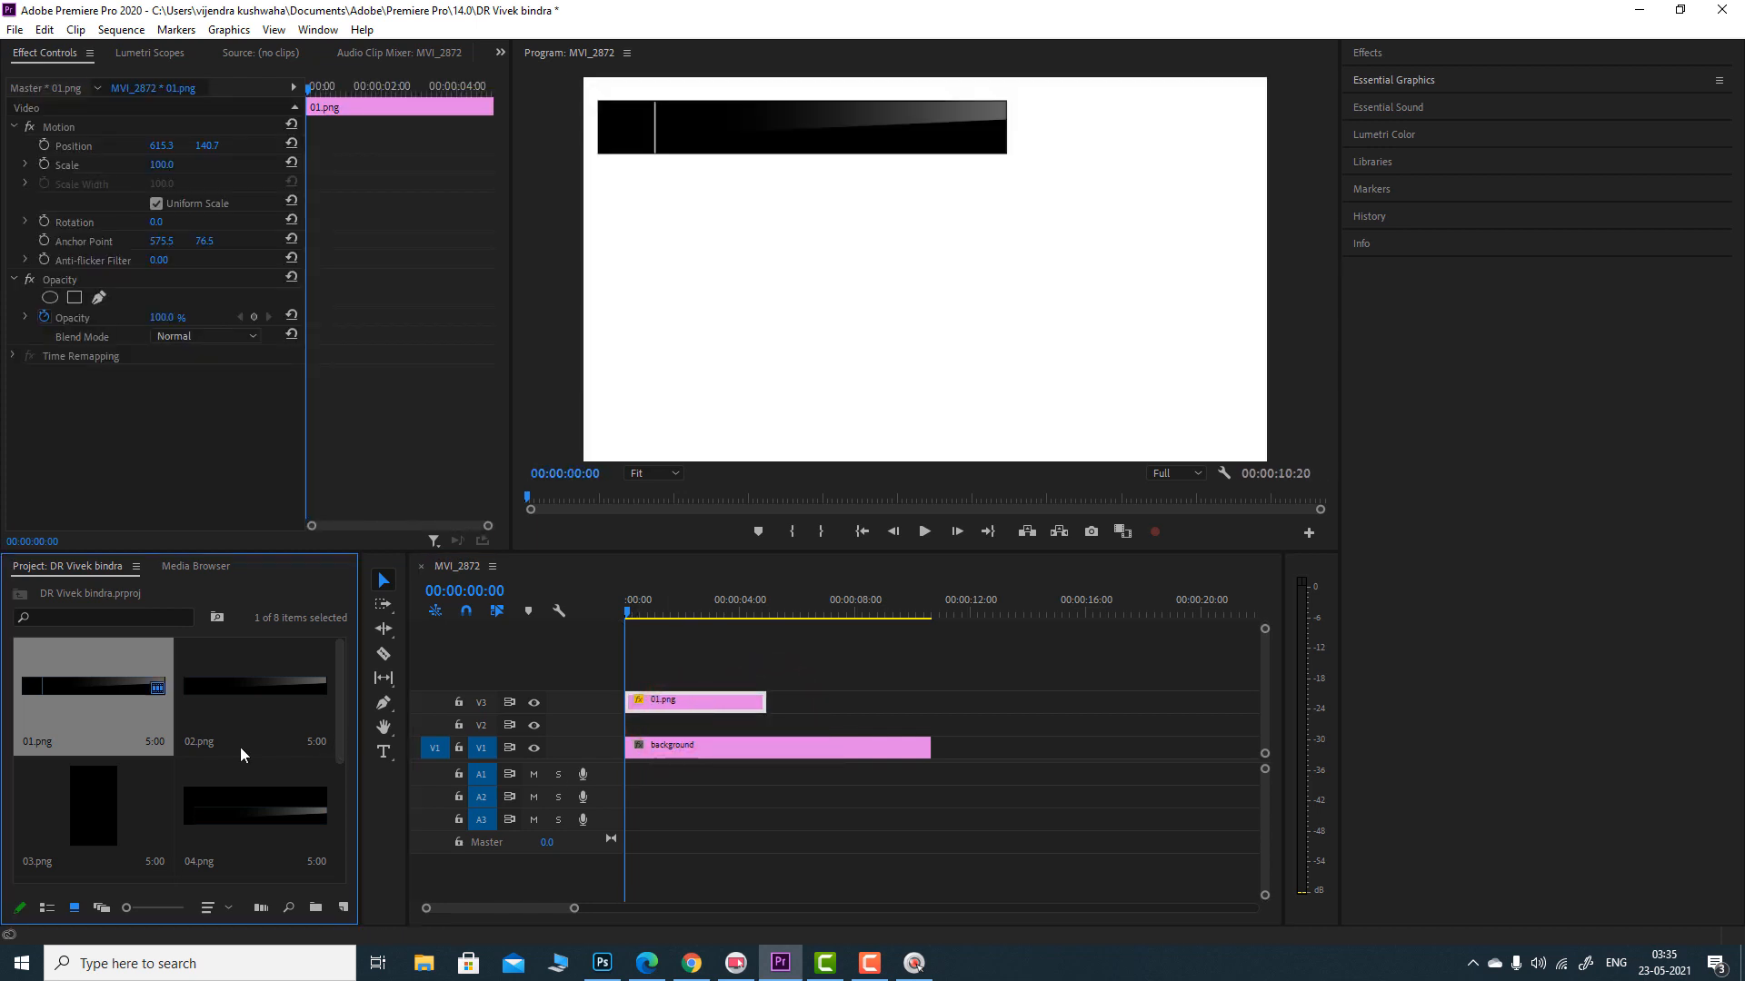
drag(88, 805, 623, 734)
- Scale the L-shaped 03.png to 21 and place it as a connector below the heading bar's left end
click(654, 727)
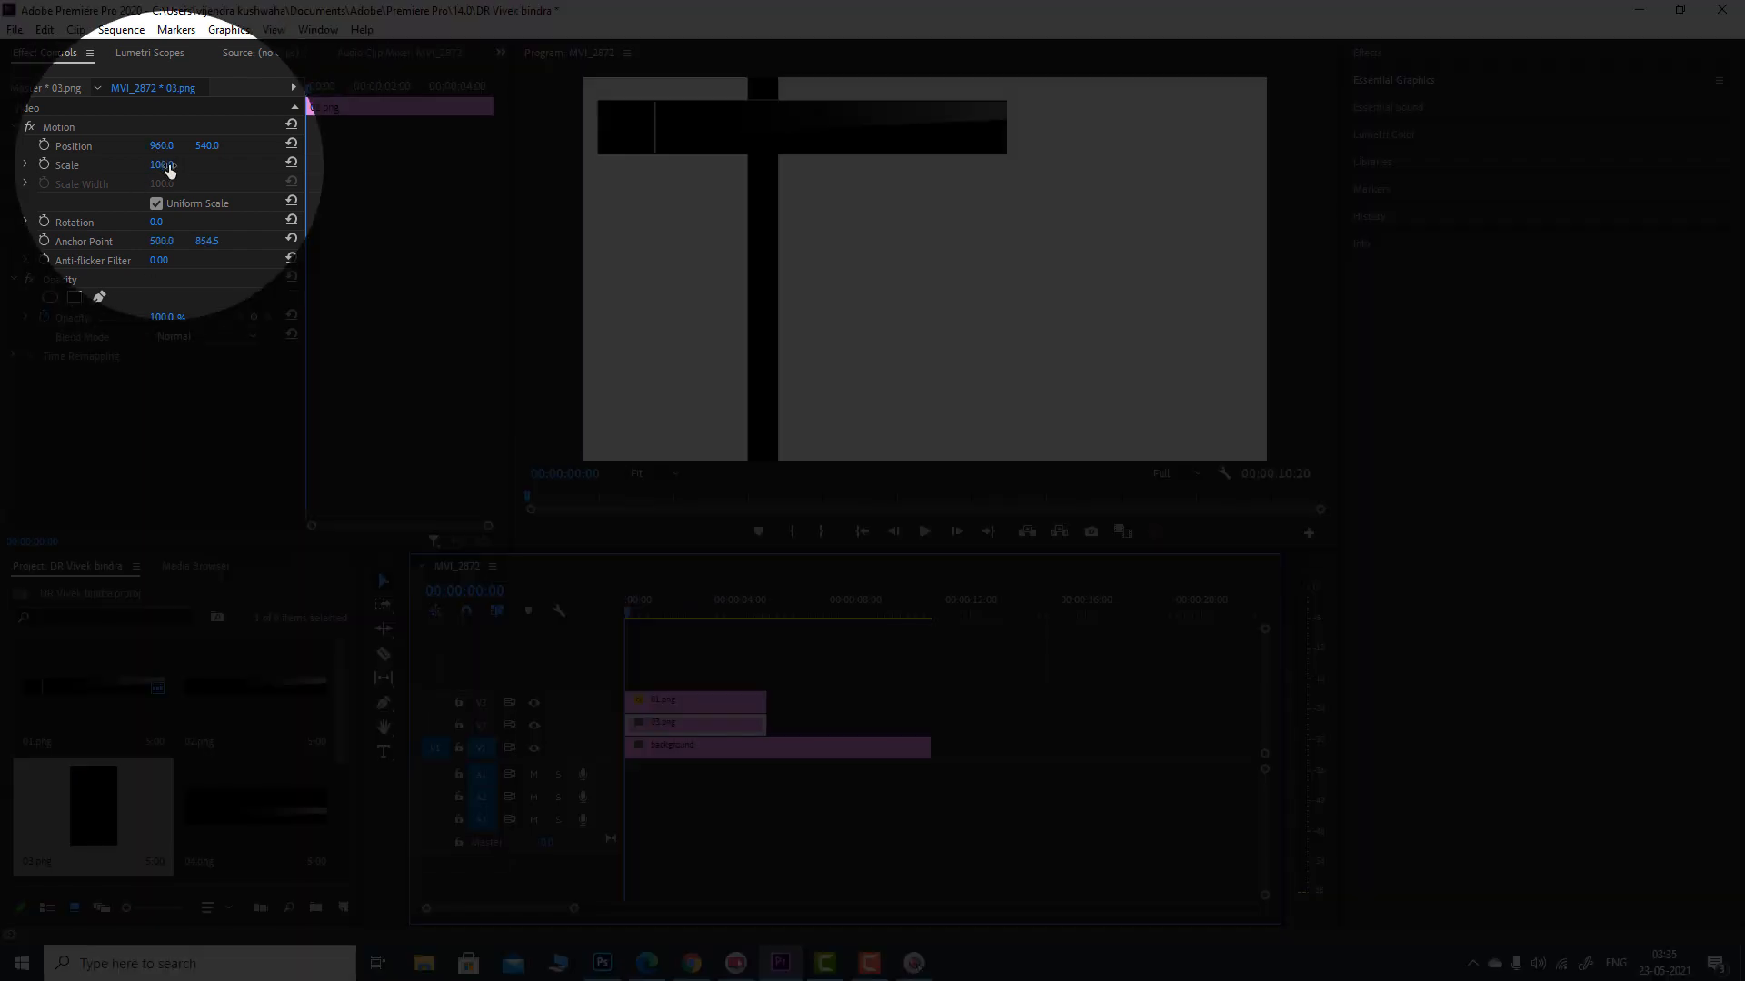
drag(162, 164, 90, 165)
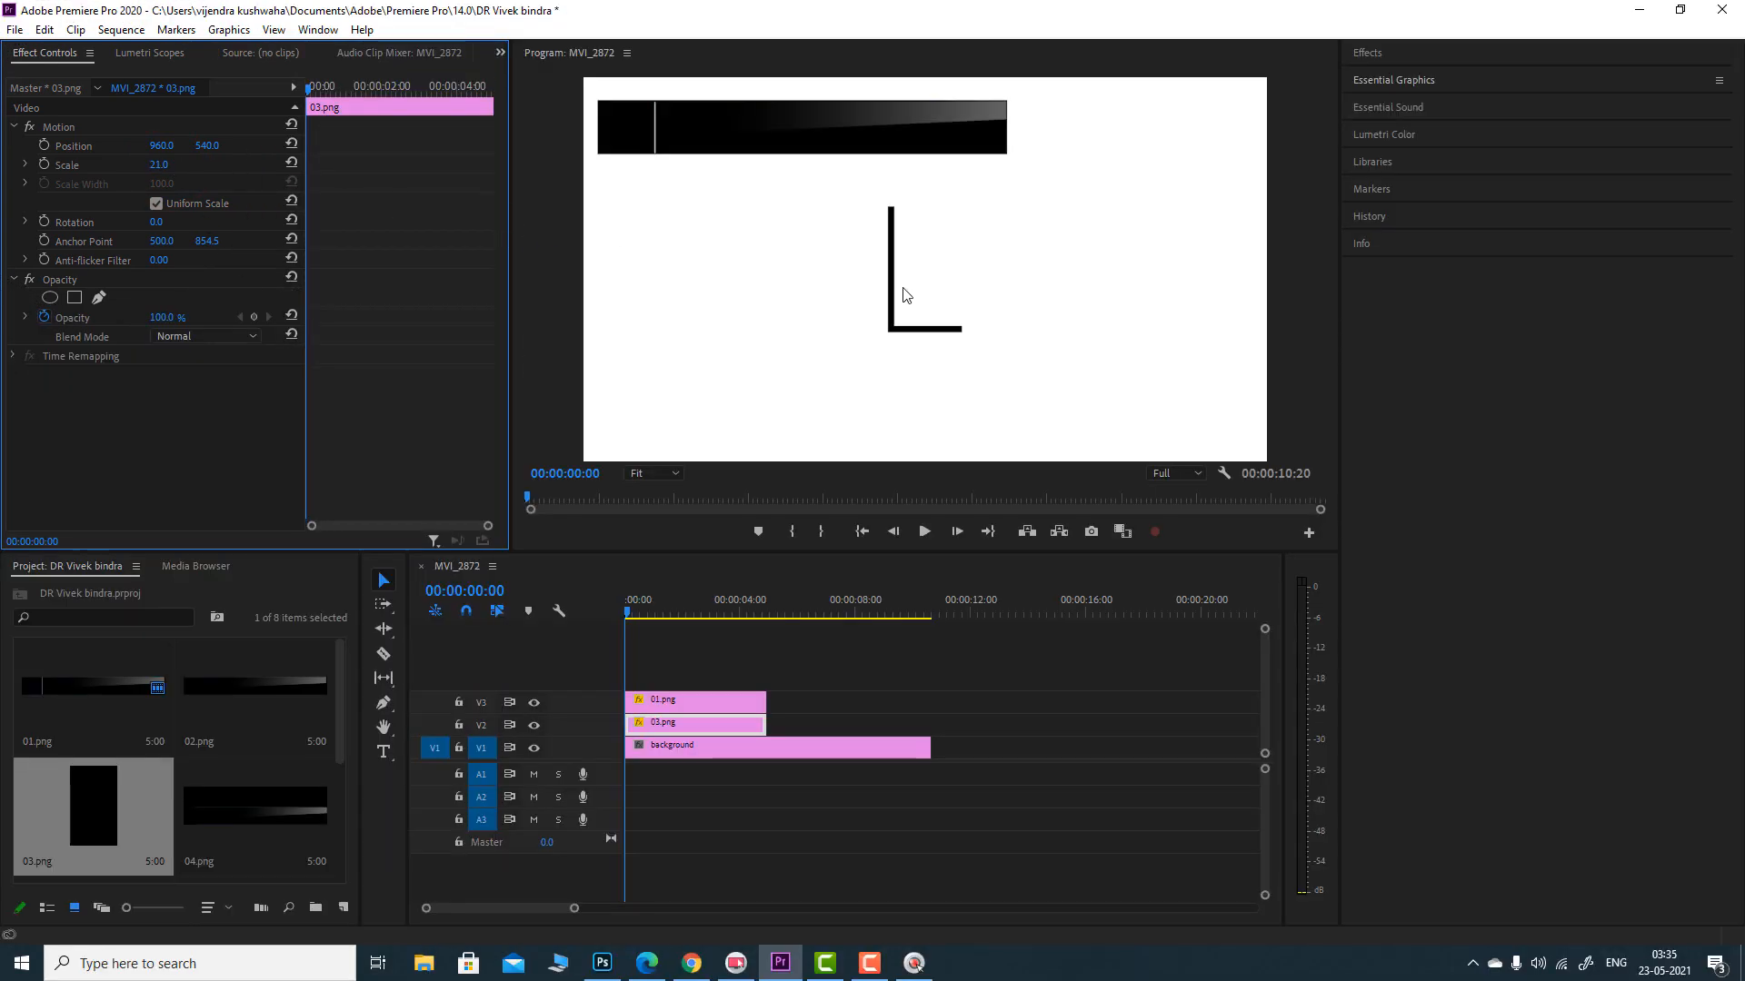
drag(904, 295, 644, 178)
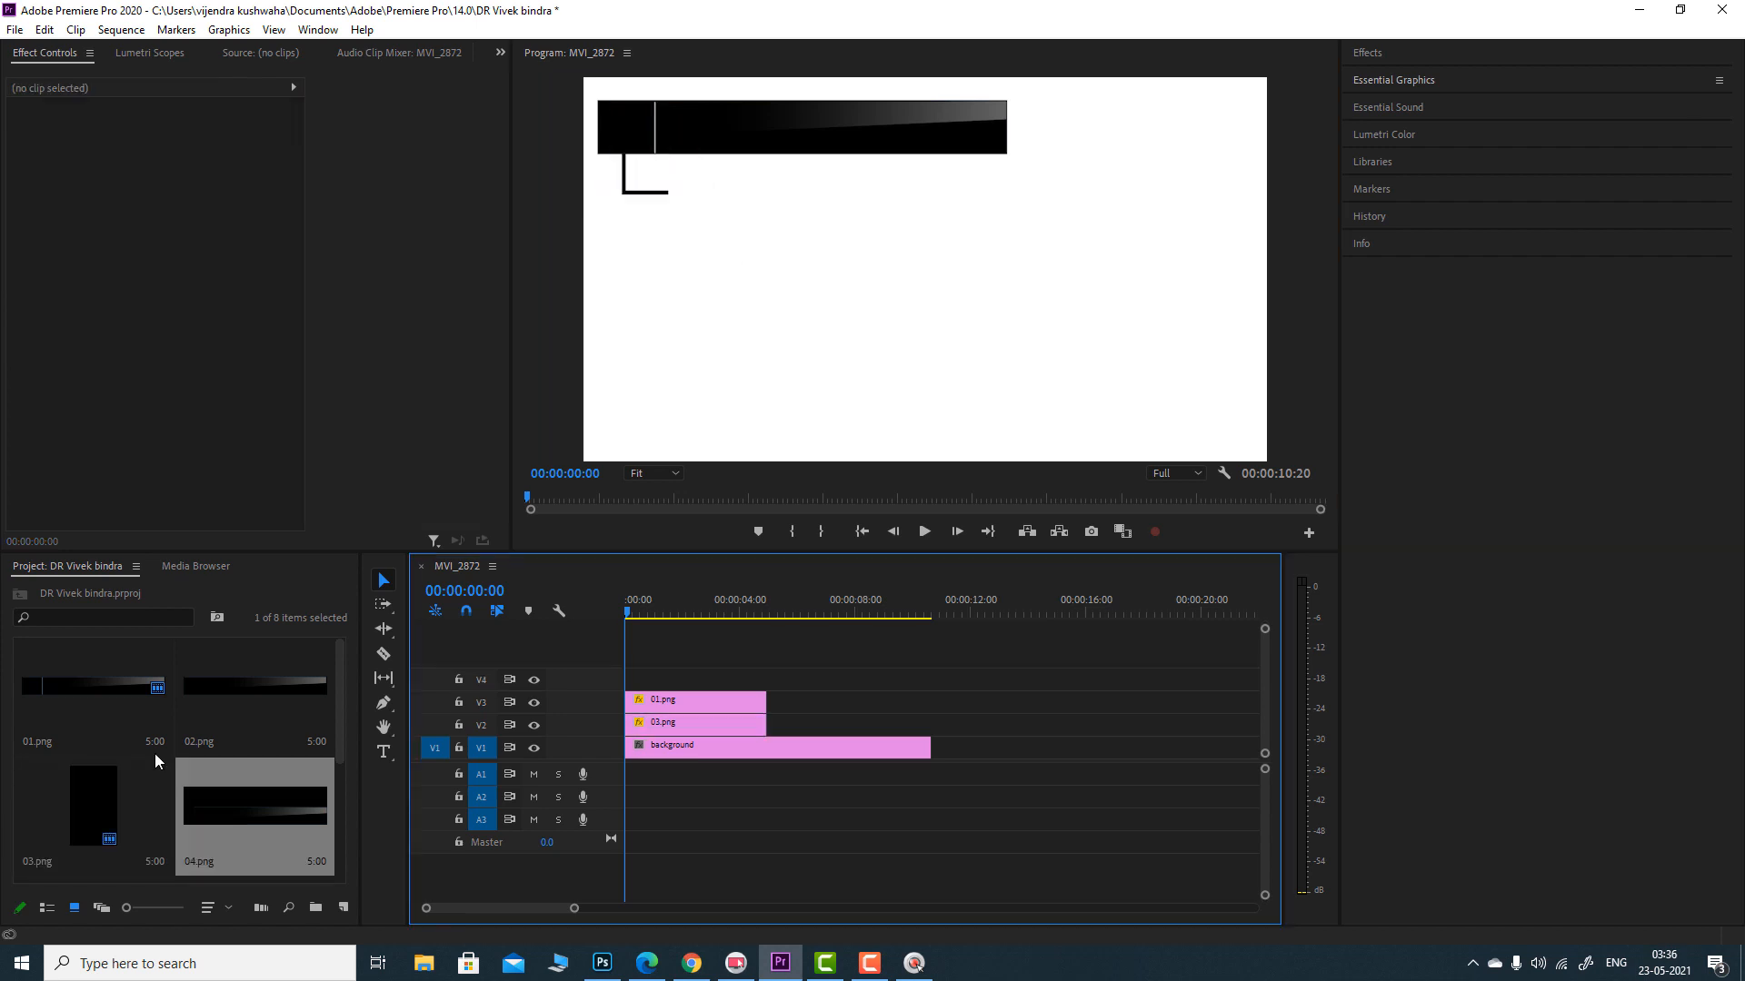
- Add 02.png on V4, scale it to about 83.3 and join it to the L-shaped connector at about 712.3, 302.6
click(206, 720)
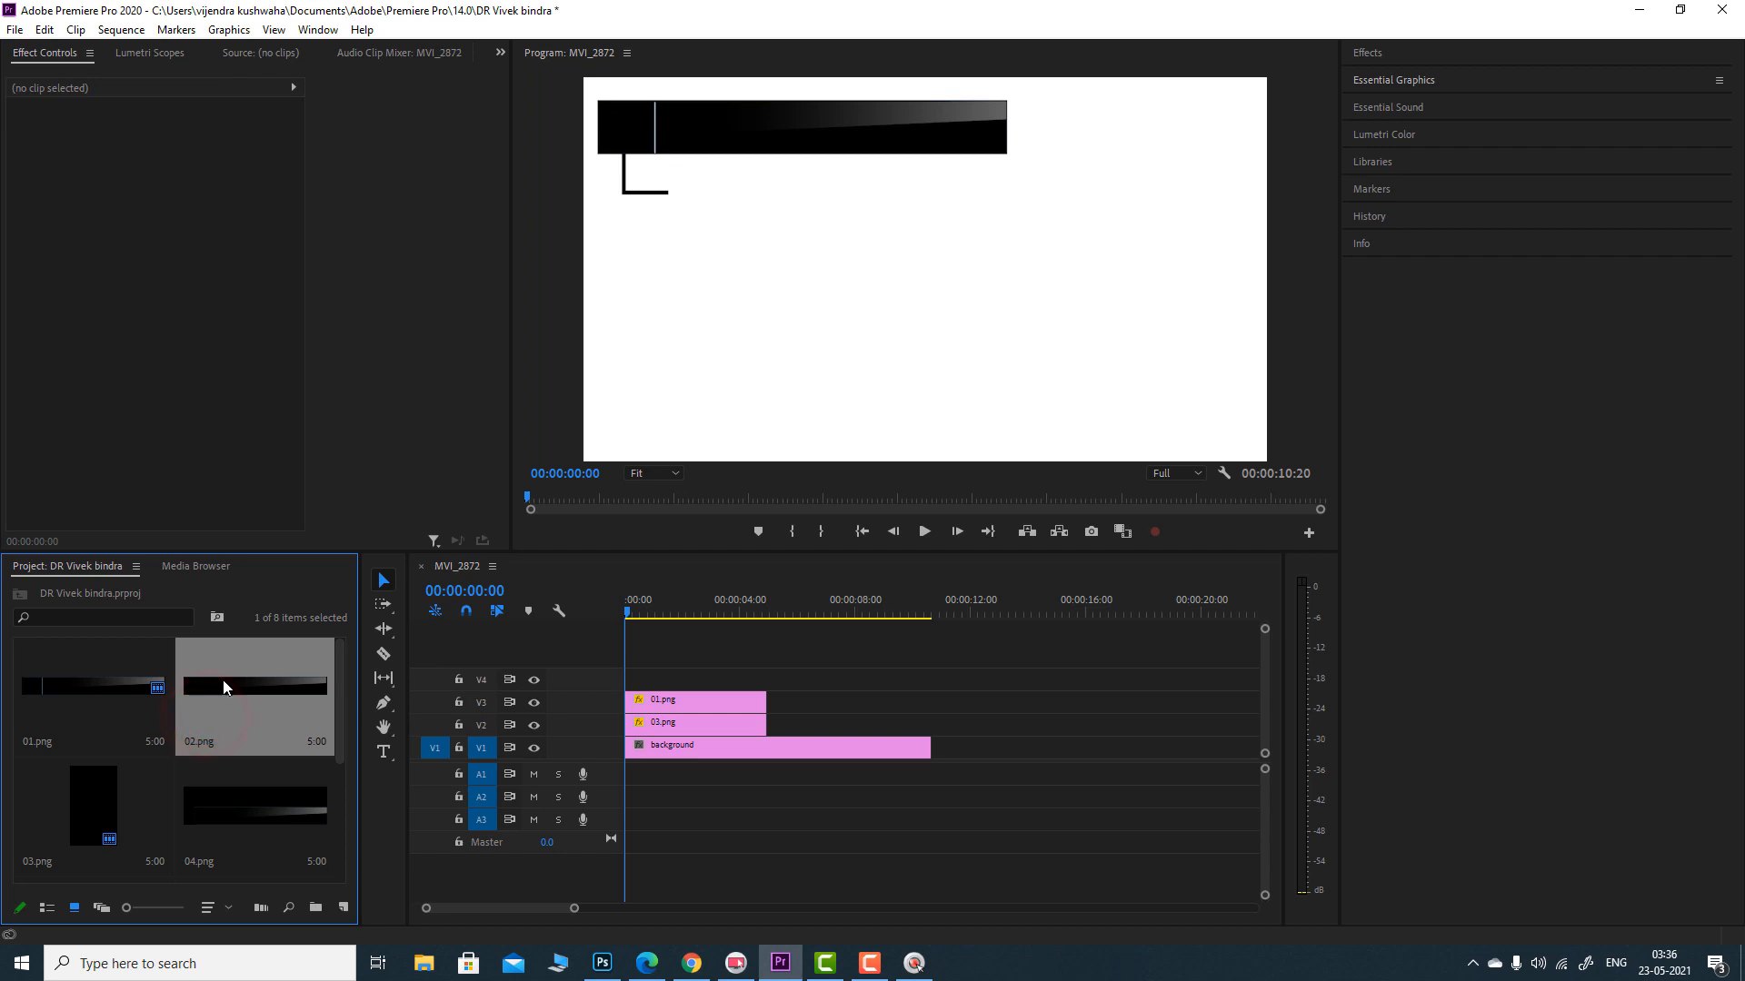
drag(232, 696, 625, 677)
click(809, 271)
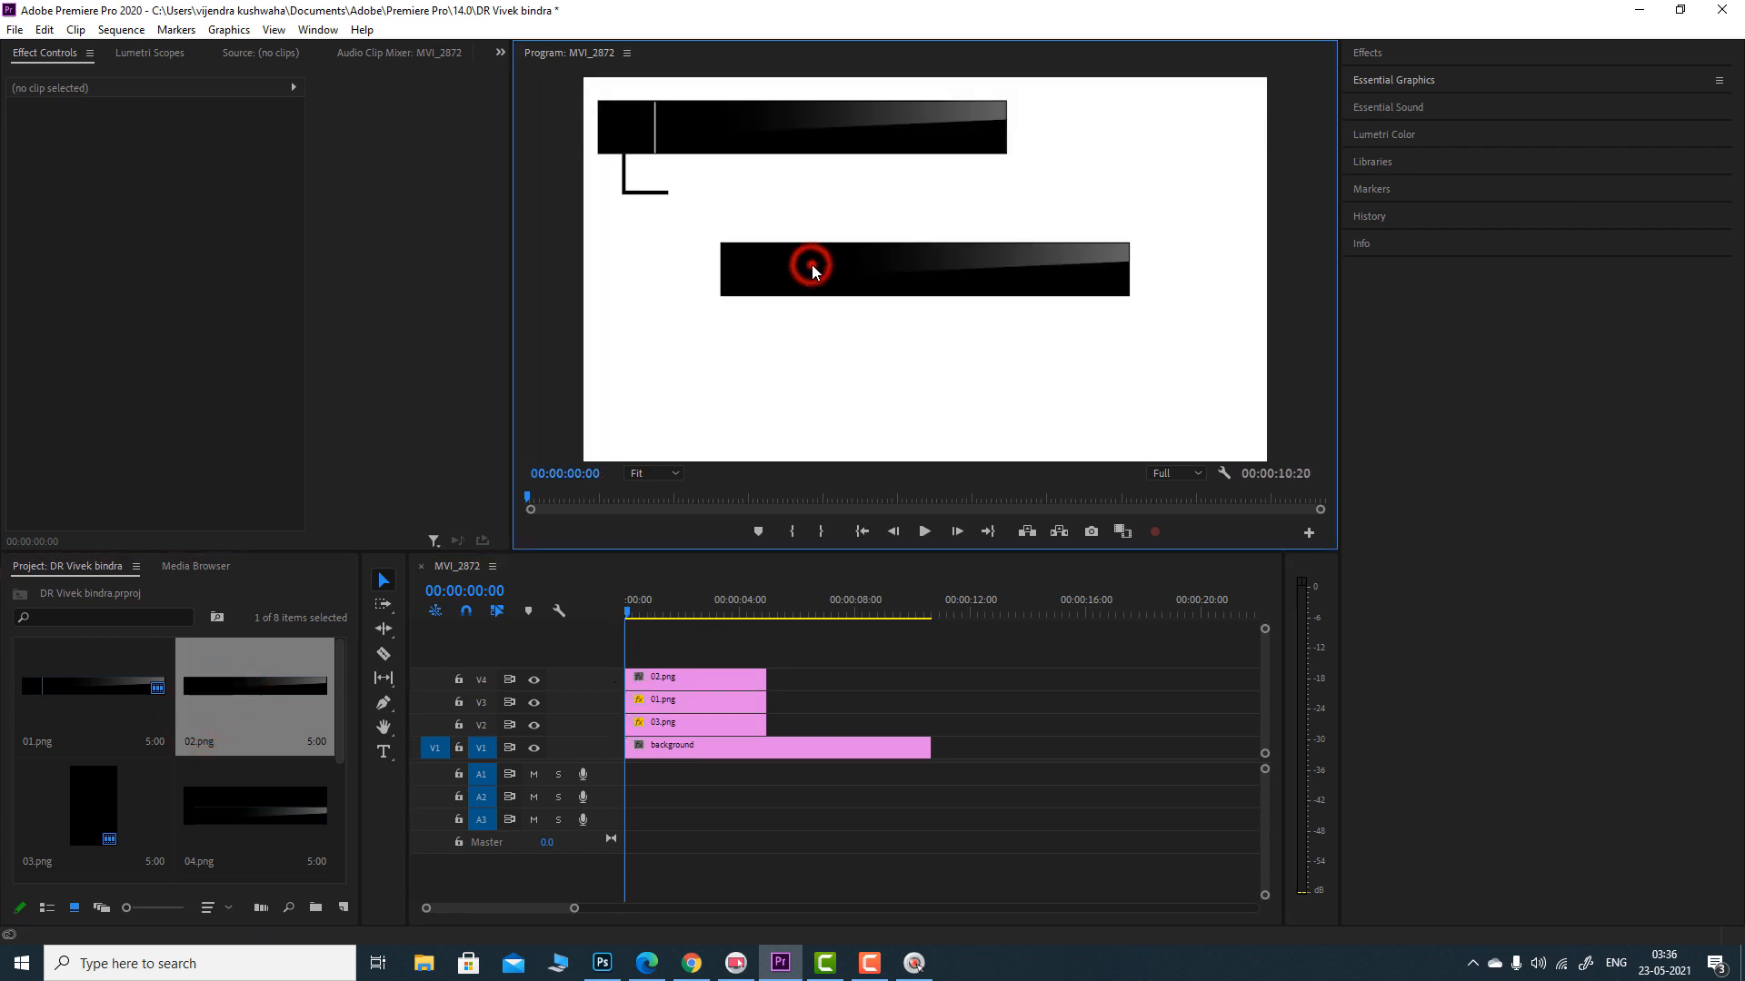
drag(810, 272, 771, 196)
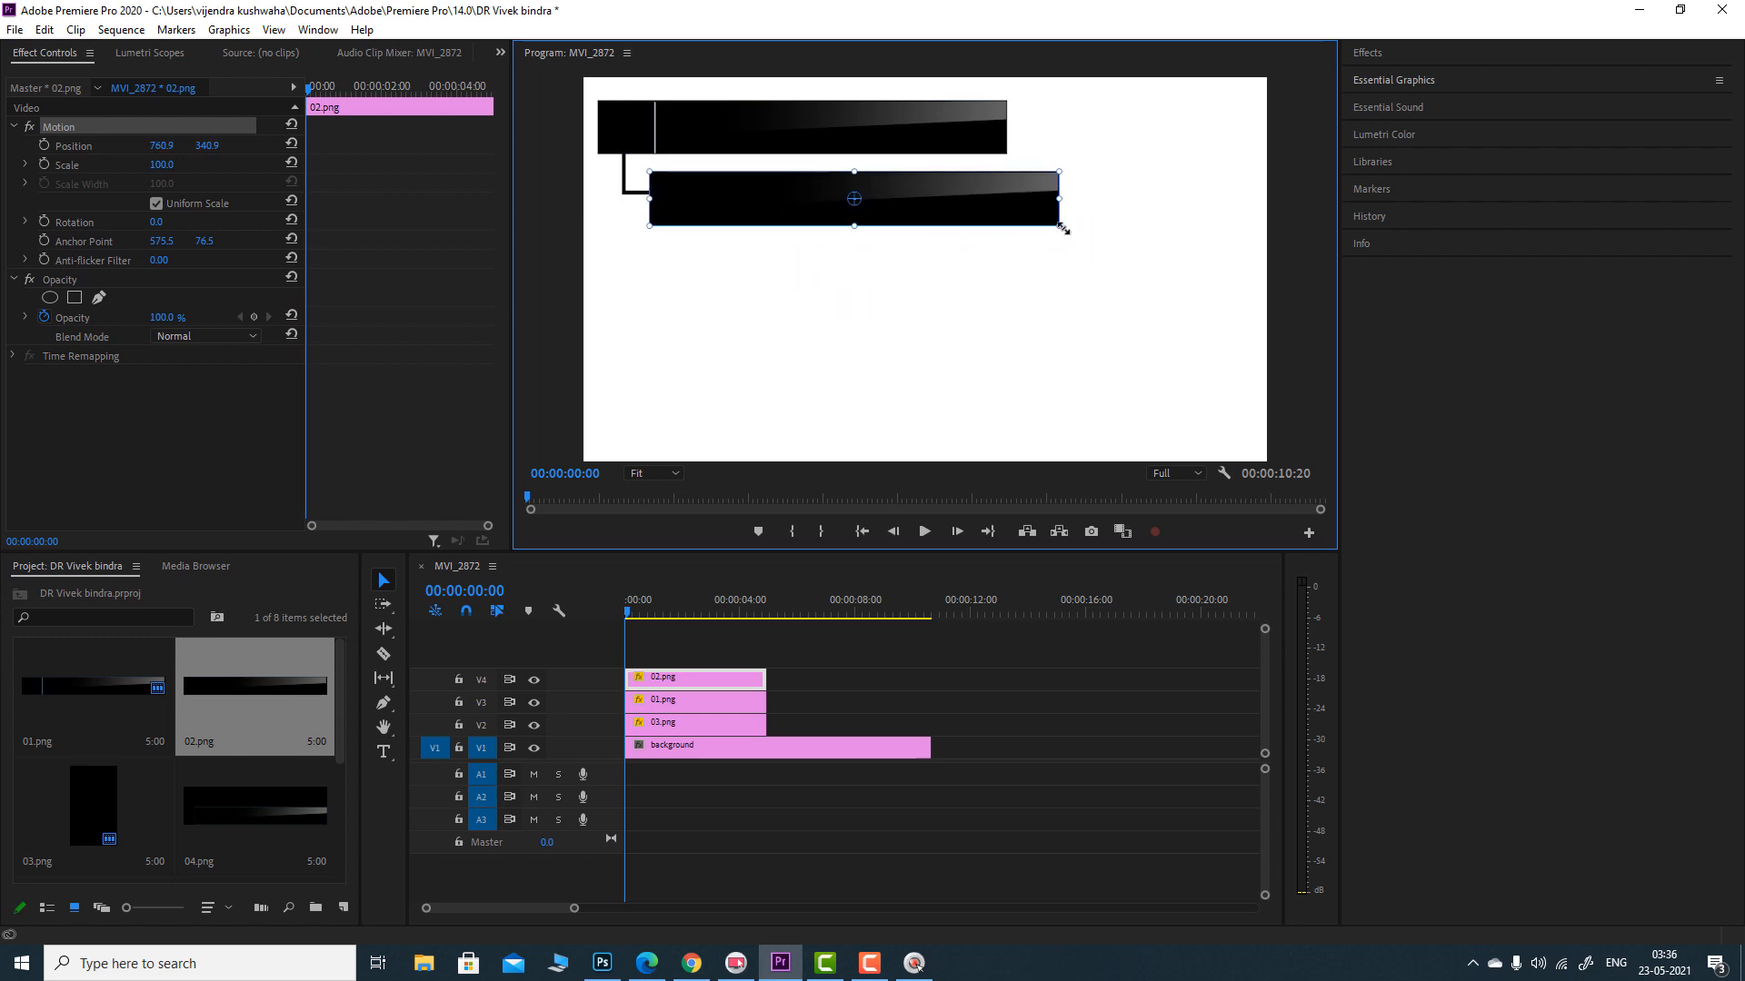
drag(1061, 229, 975, 199)
drag(673, 194, 671, 195)
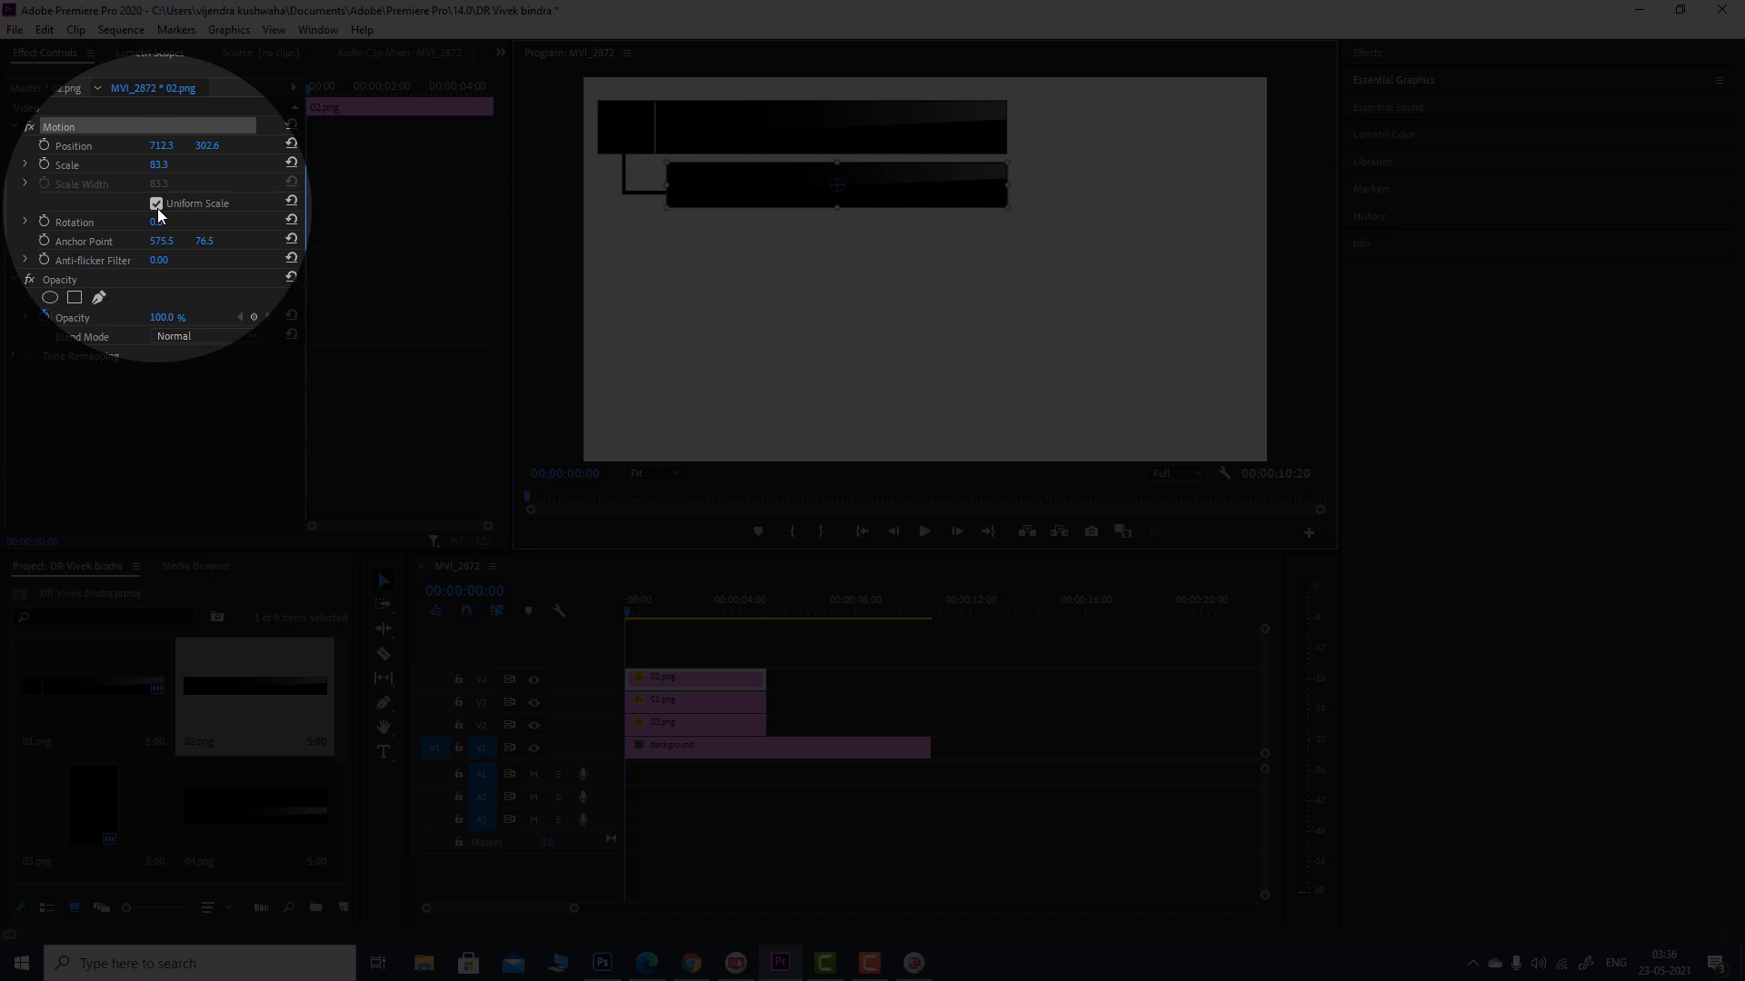
- Turn off uniform scaling for 02.png and stretch the subheading bar towards the connector to a scale width of about 87.3
click(158, 205)
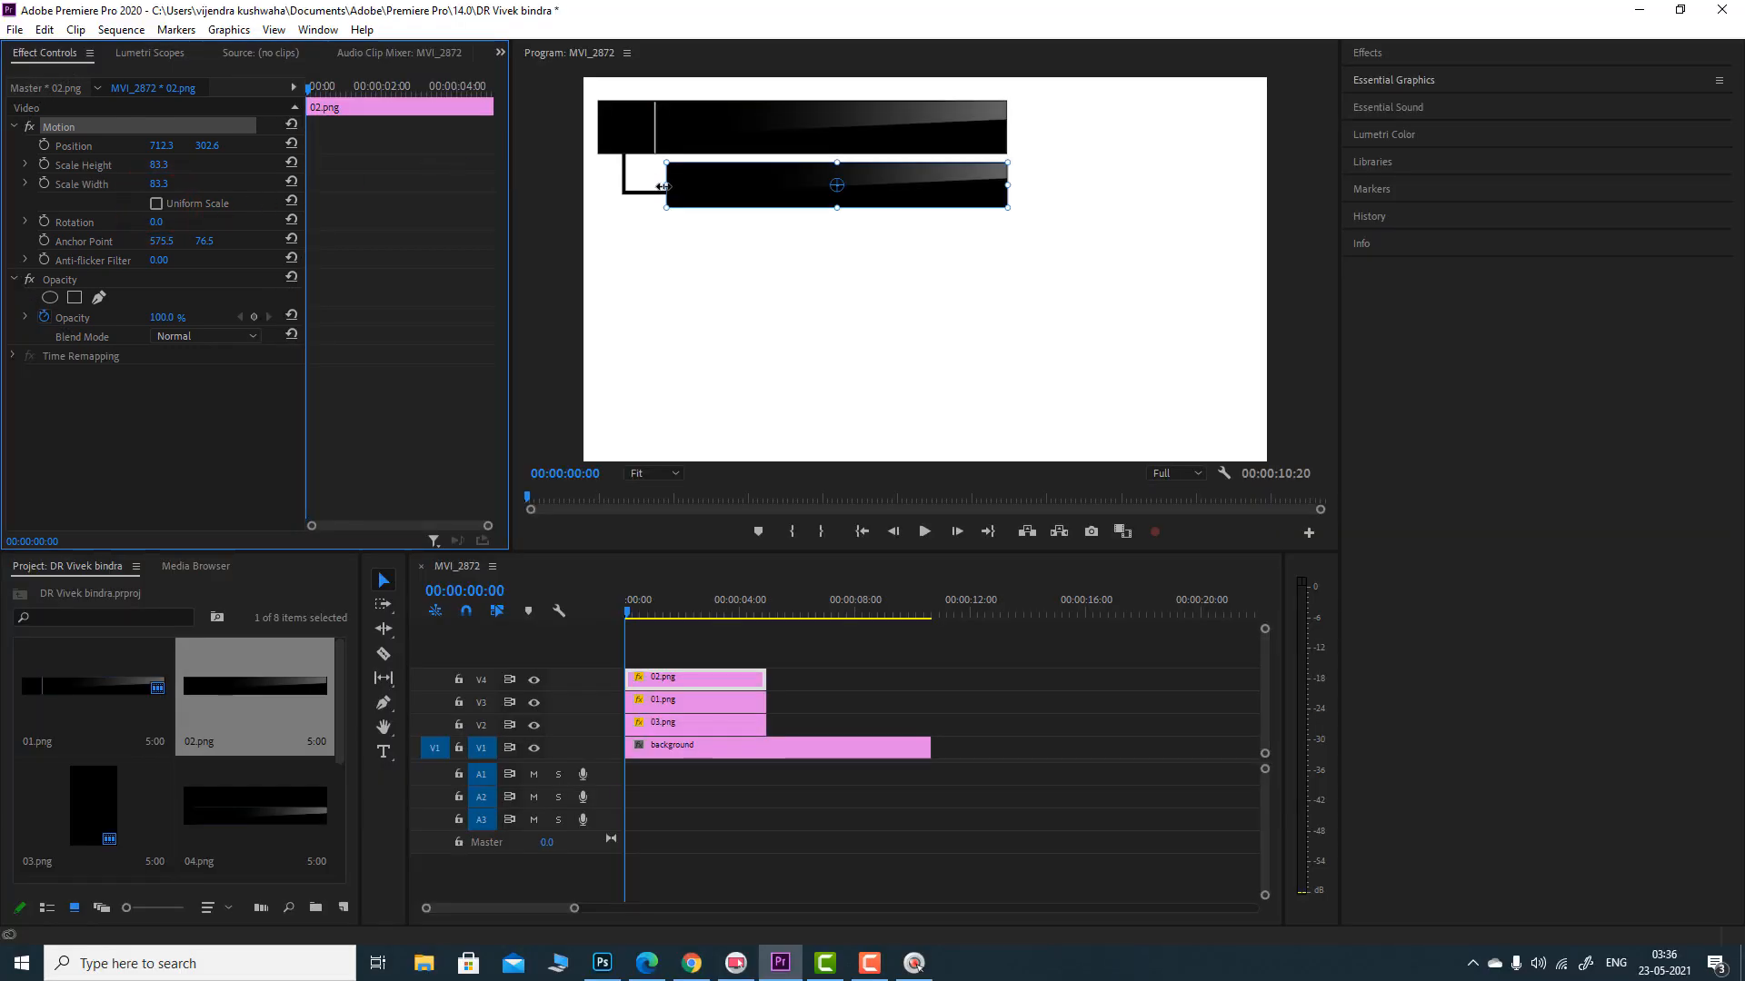
drag(662, 187, 642, 186)
click(692, 186)
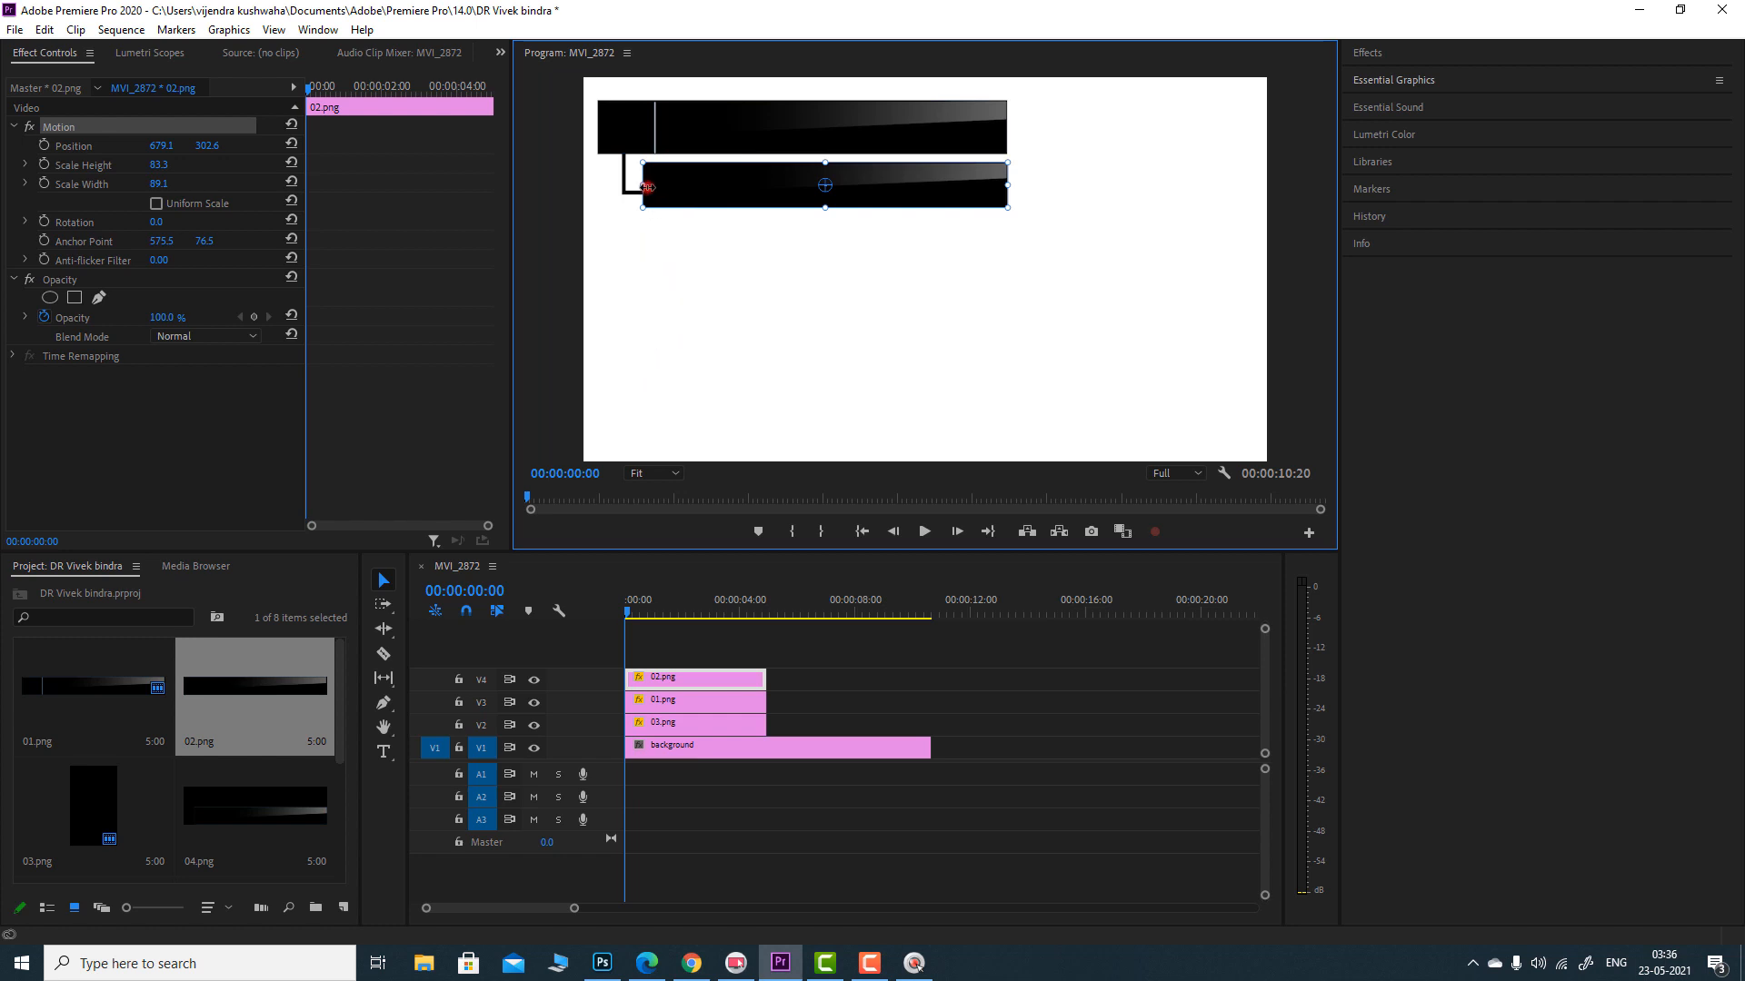
drag(647, 186, 656, 187)
click(655, 474)
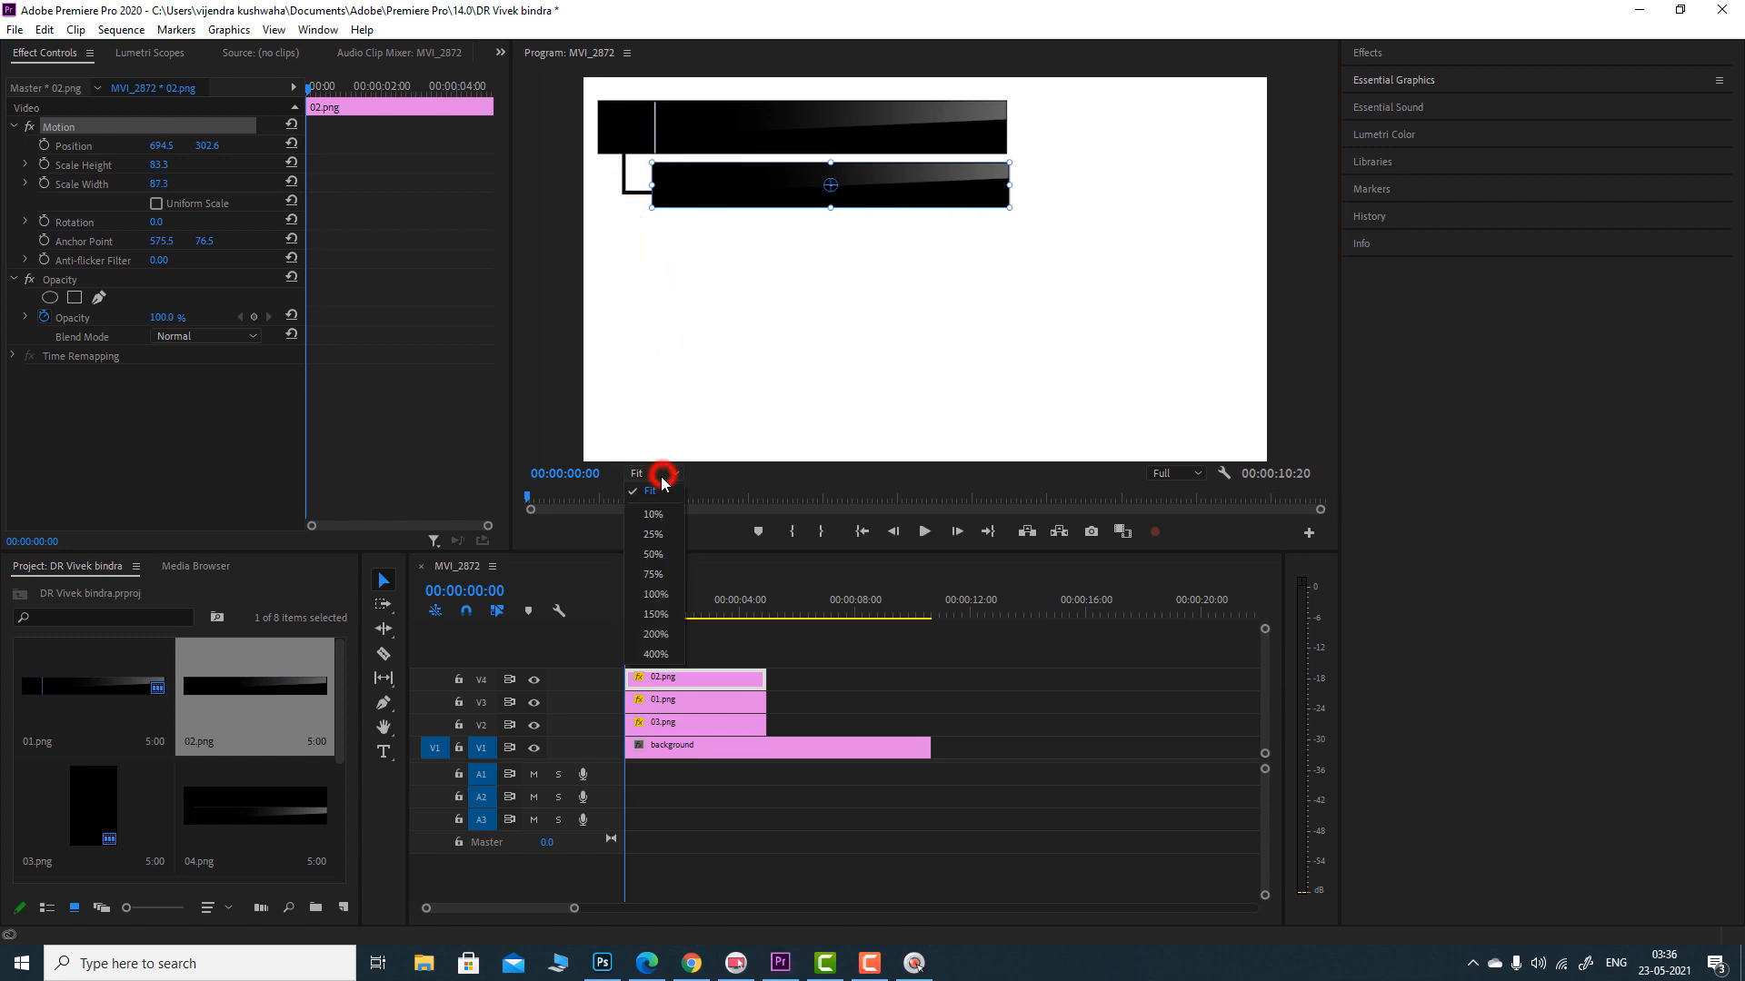
click(653, 574)
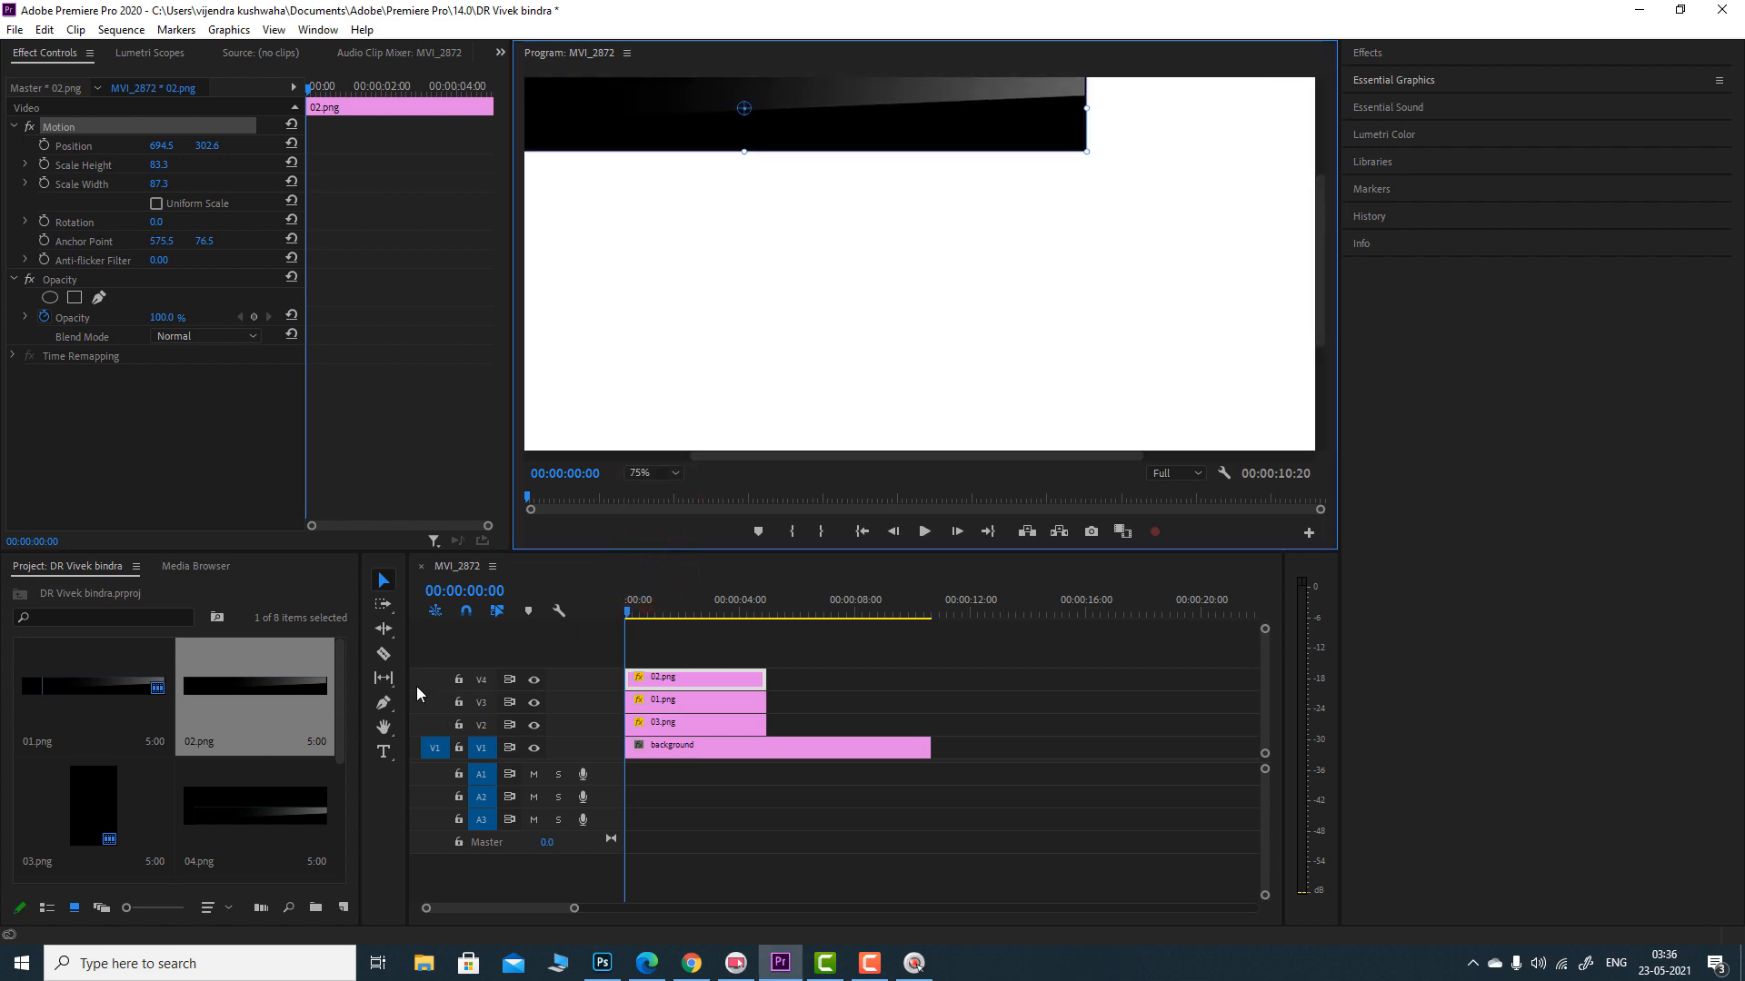
click(383, 727)
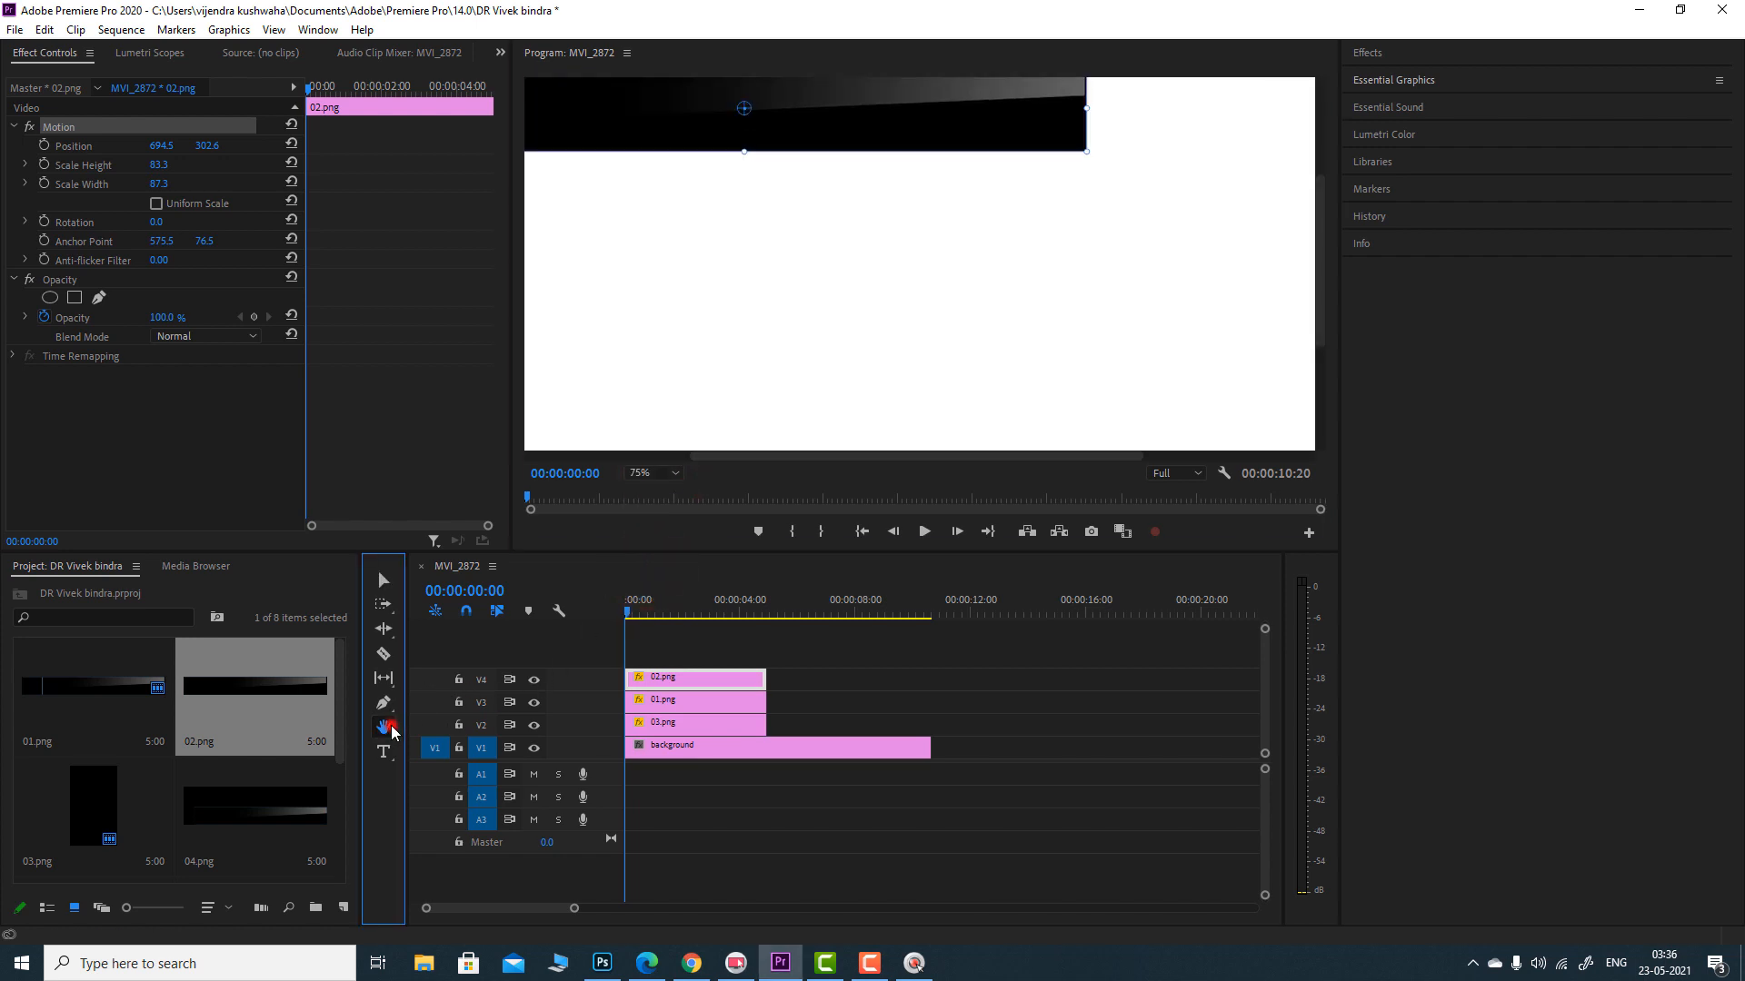
click(815, 687)
click(845, 334)
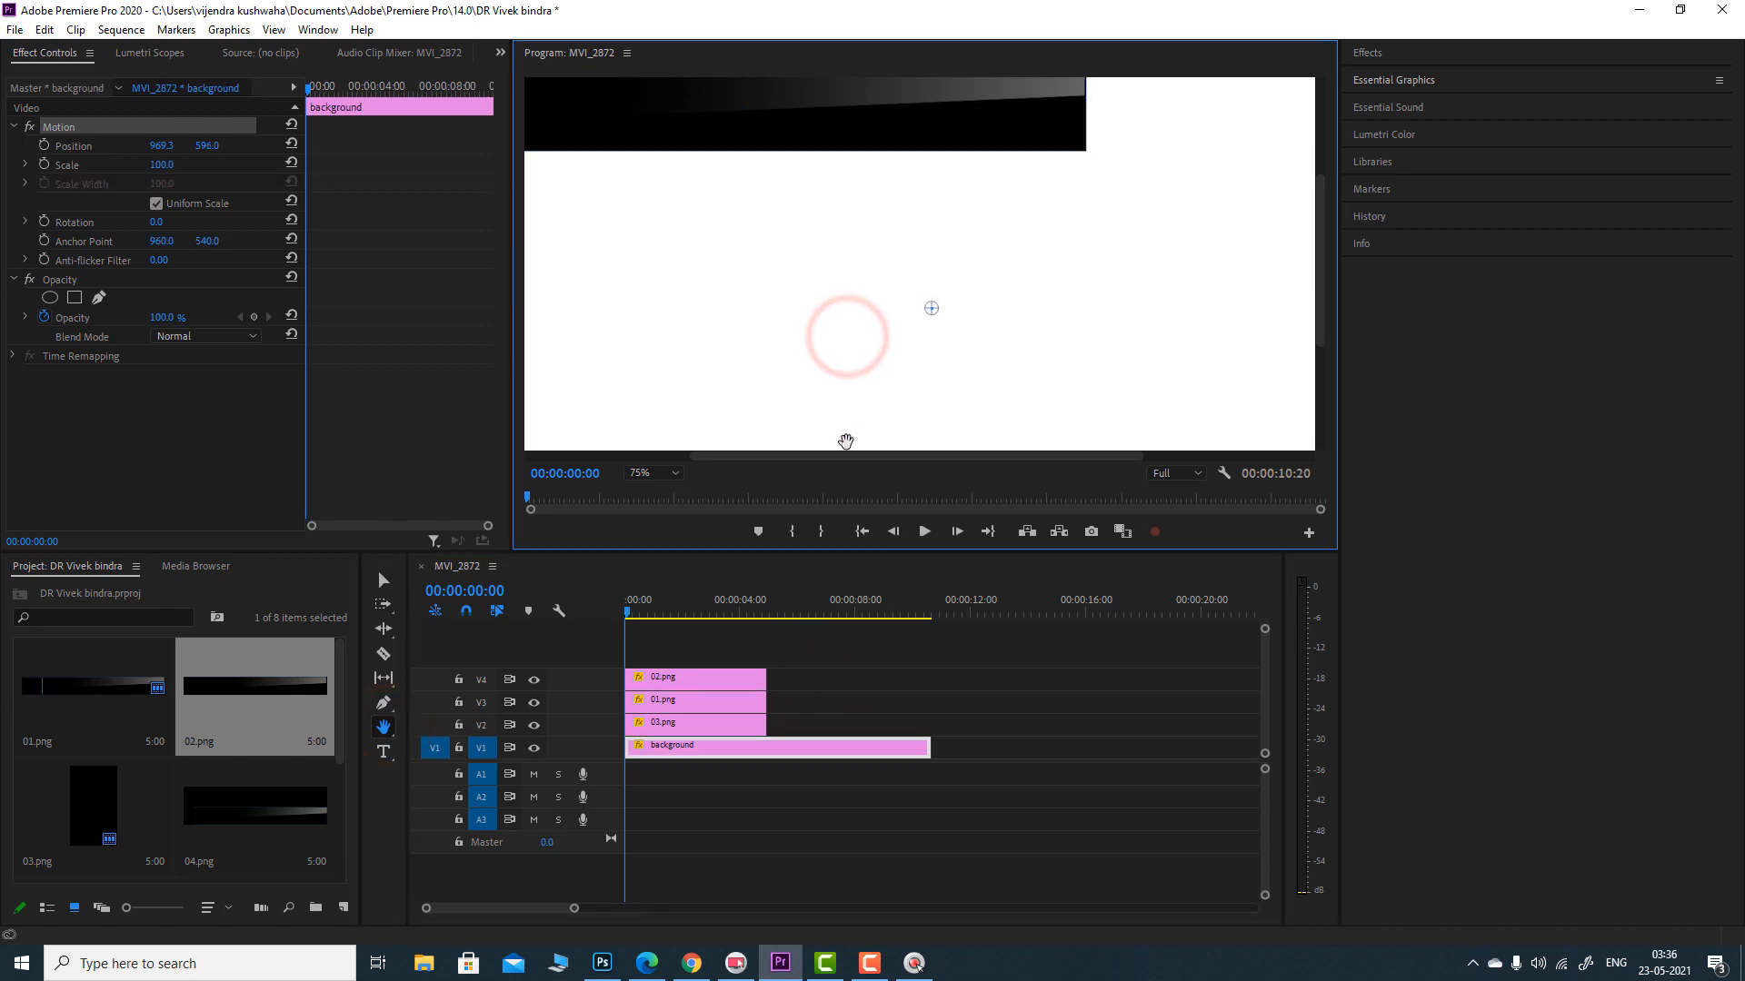
key(ctrl+z)
click(779, 654)
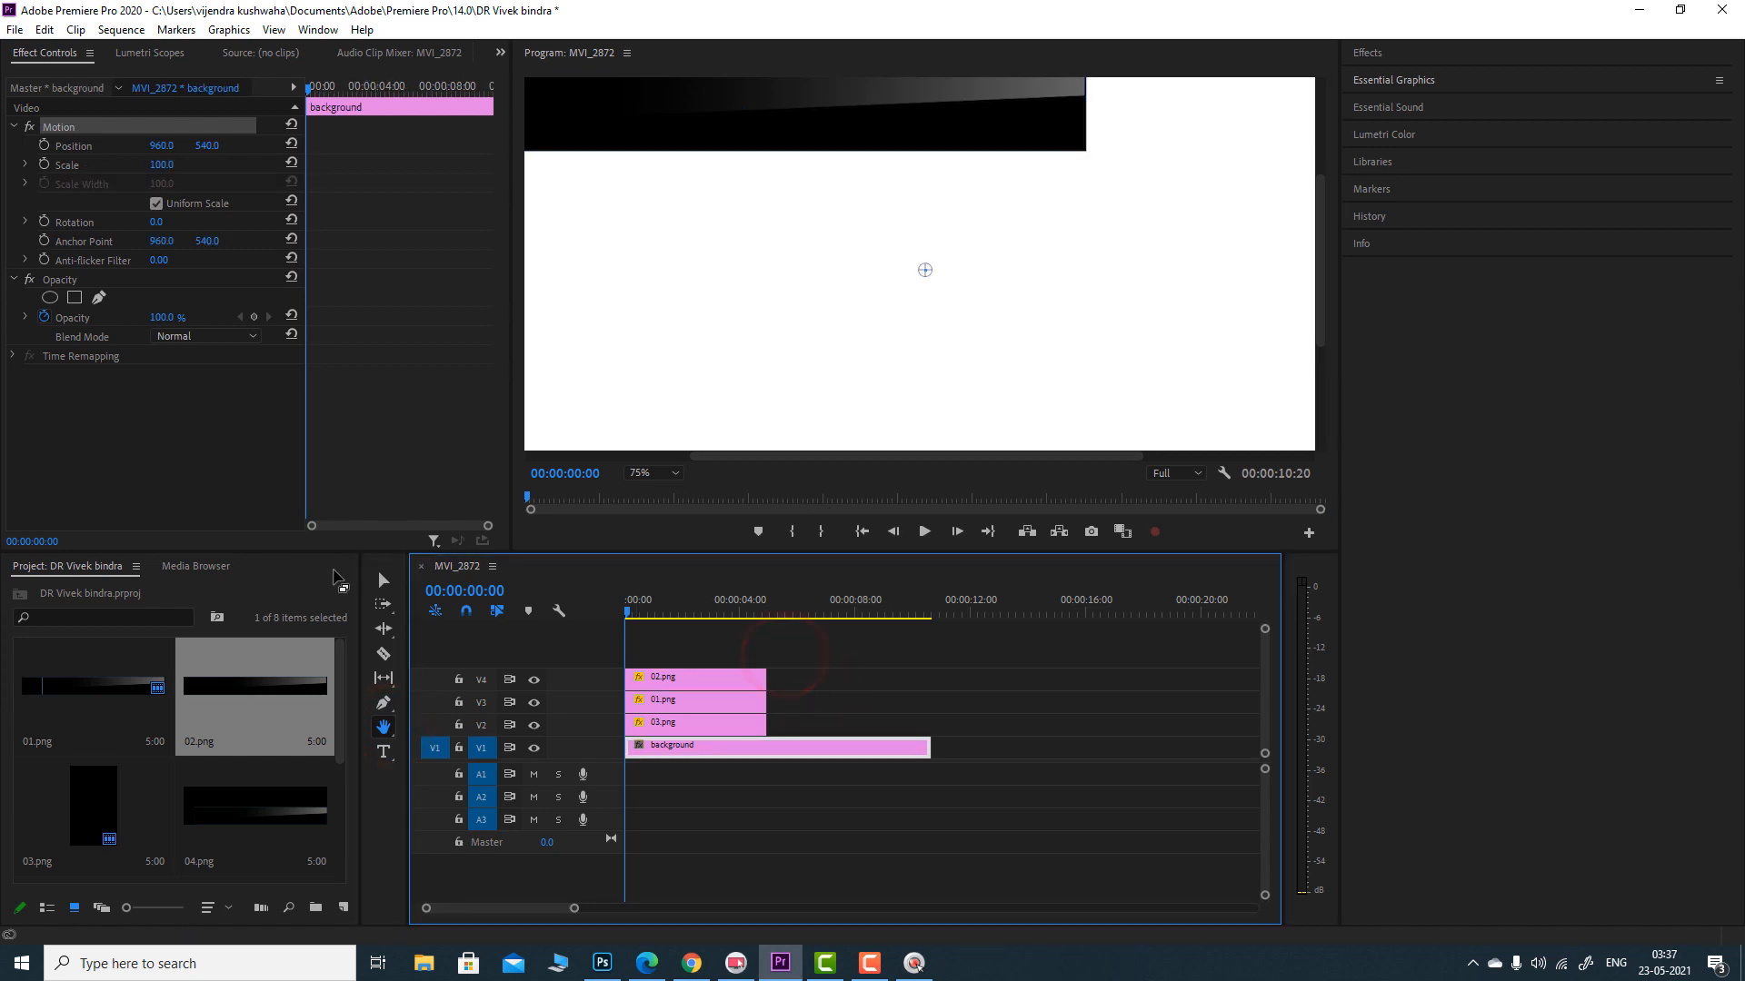
click(384, 580)
click(755, 655)
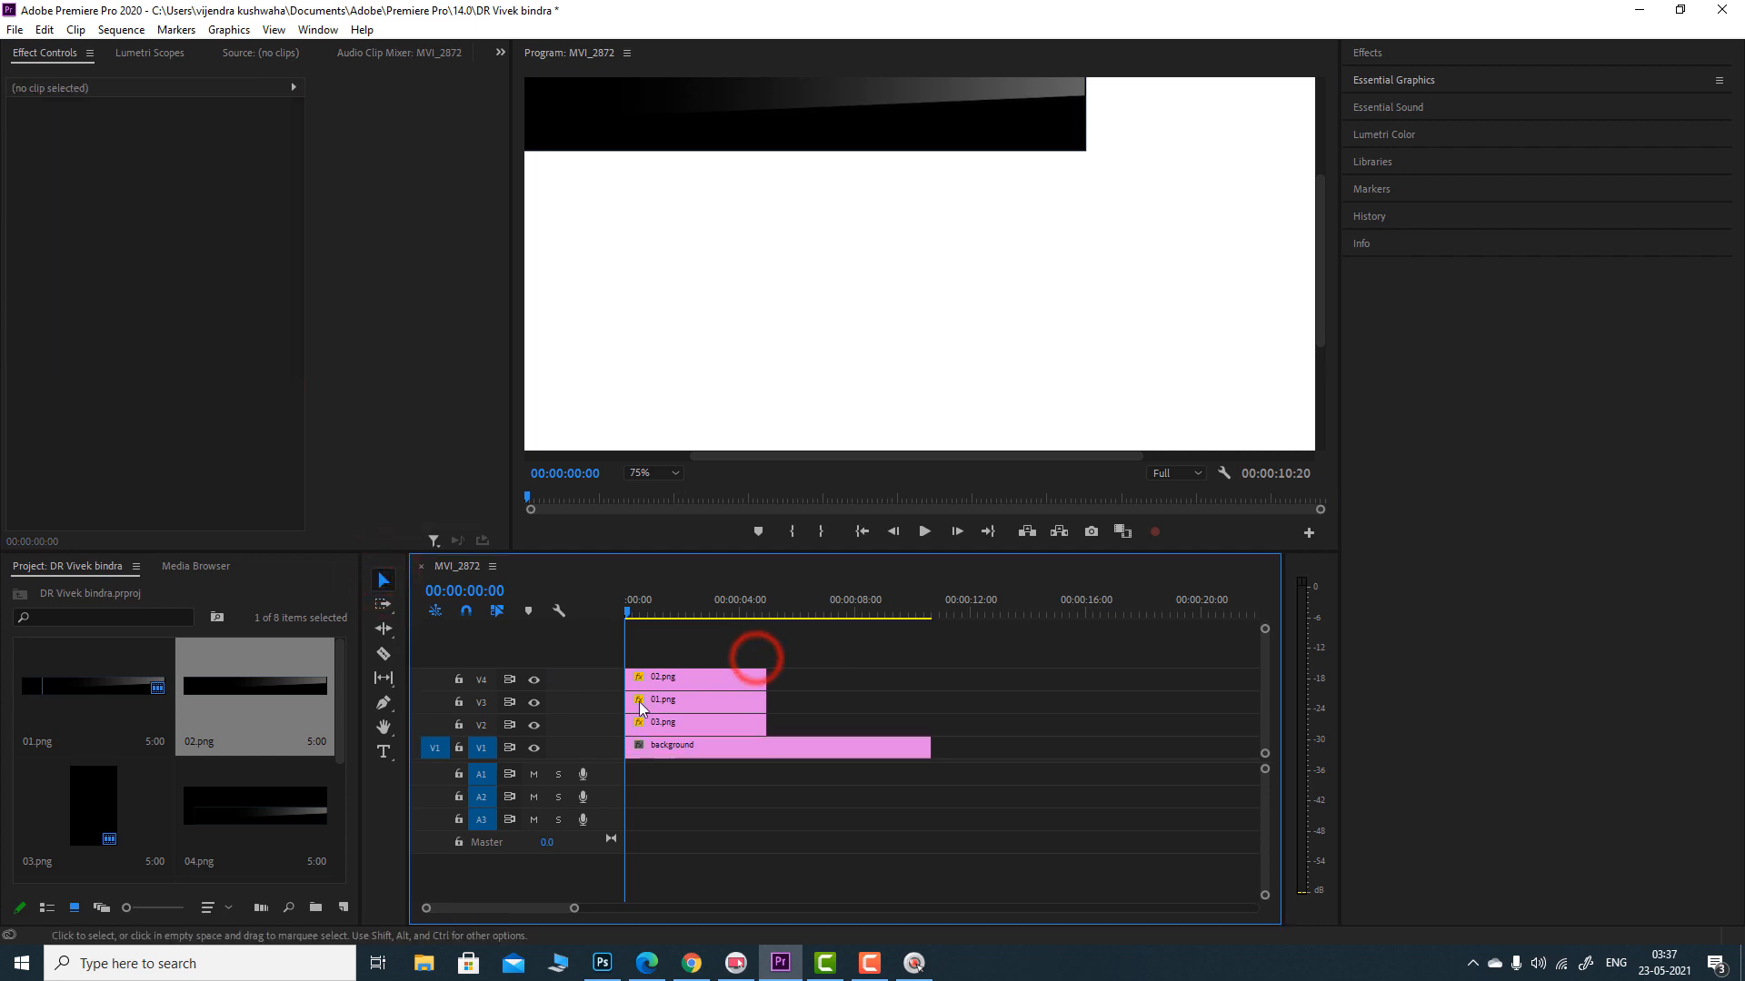
- Nudge the 02.png subheading bar to about 686.5, 299.9 so its right end lines up with the heading bar
click(383, 727)
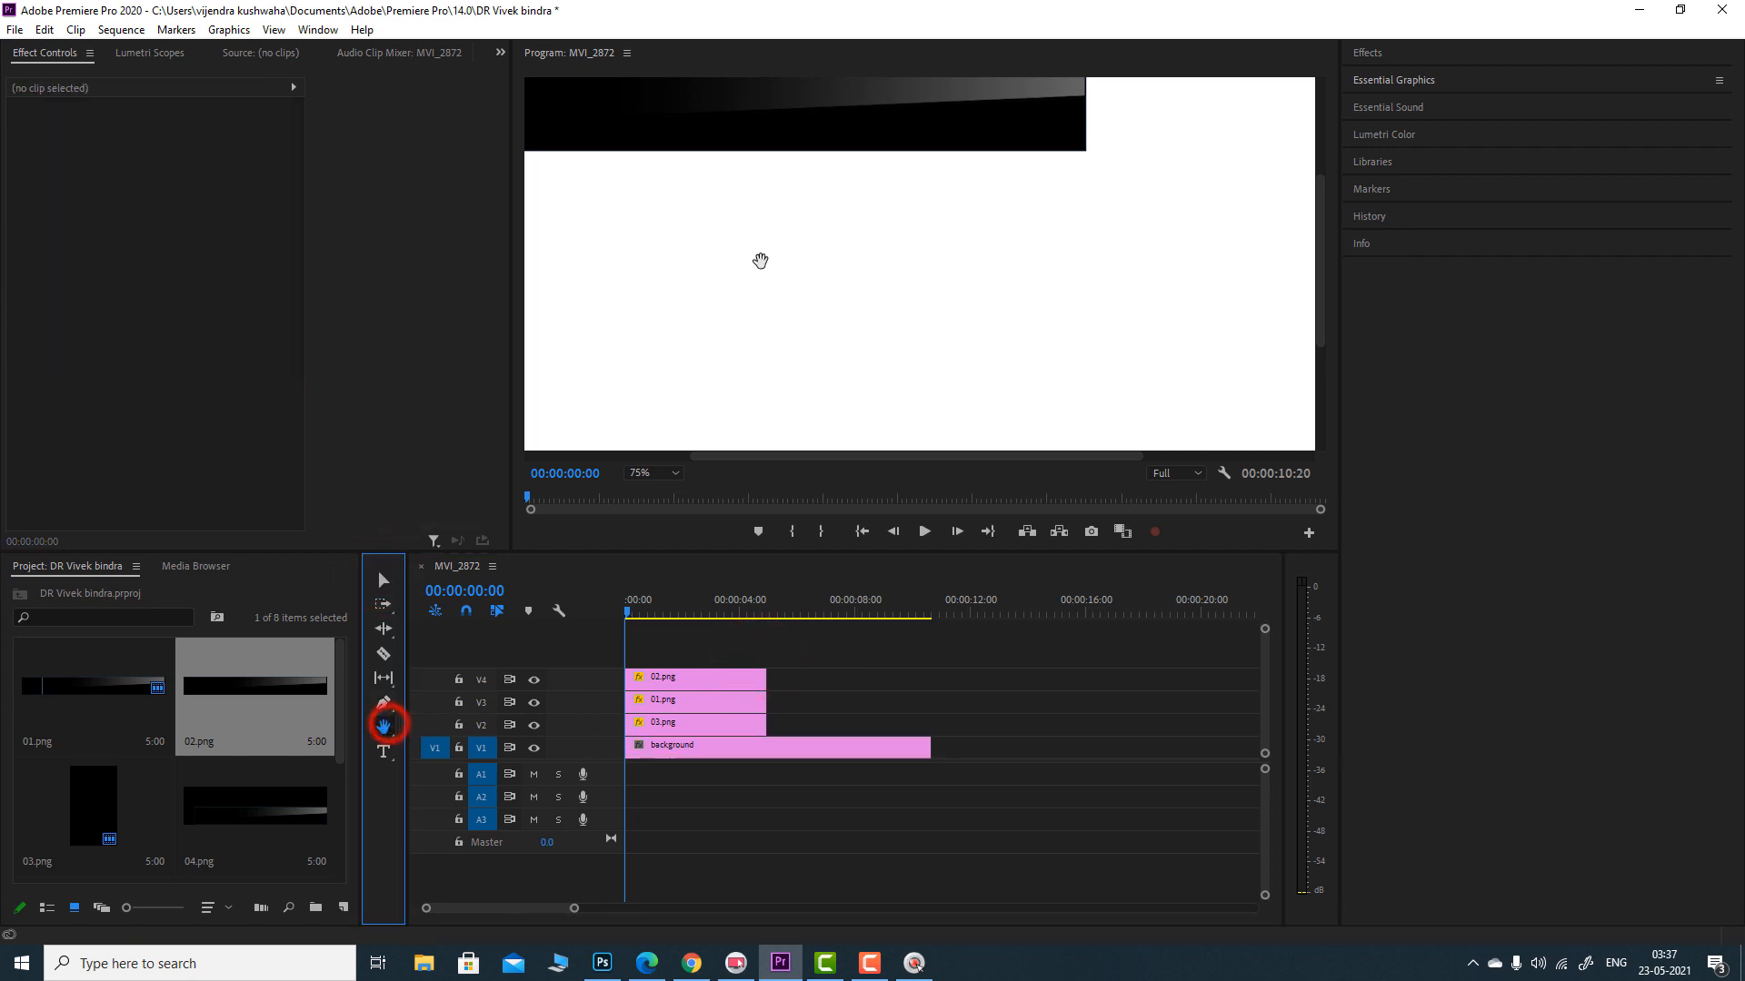
drag(767, 176, 954, 371)
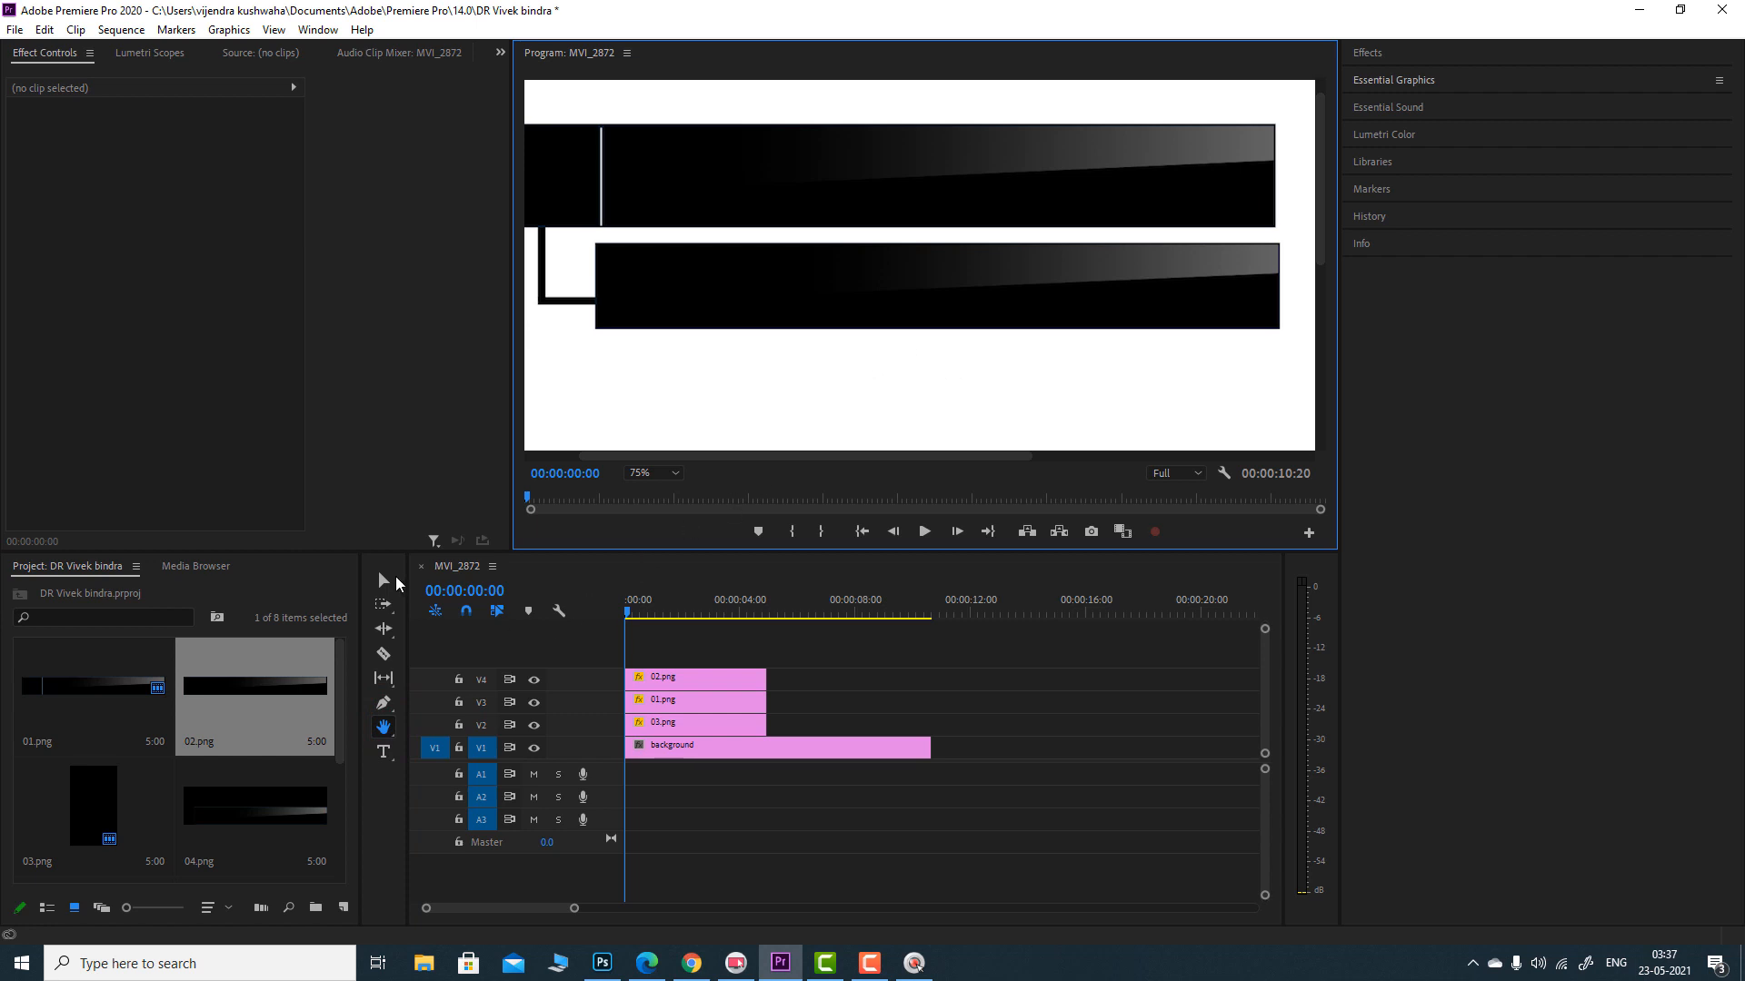
click(385, 580)
click(1024, 315)
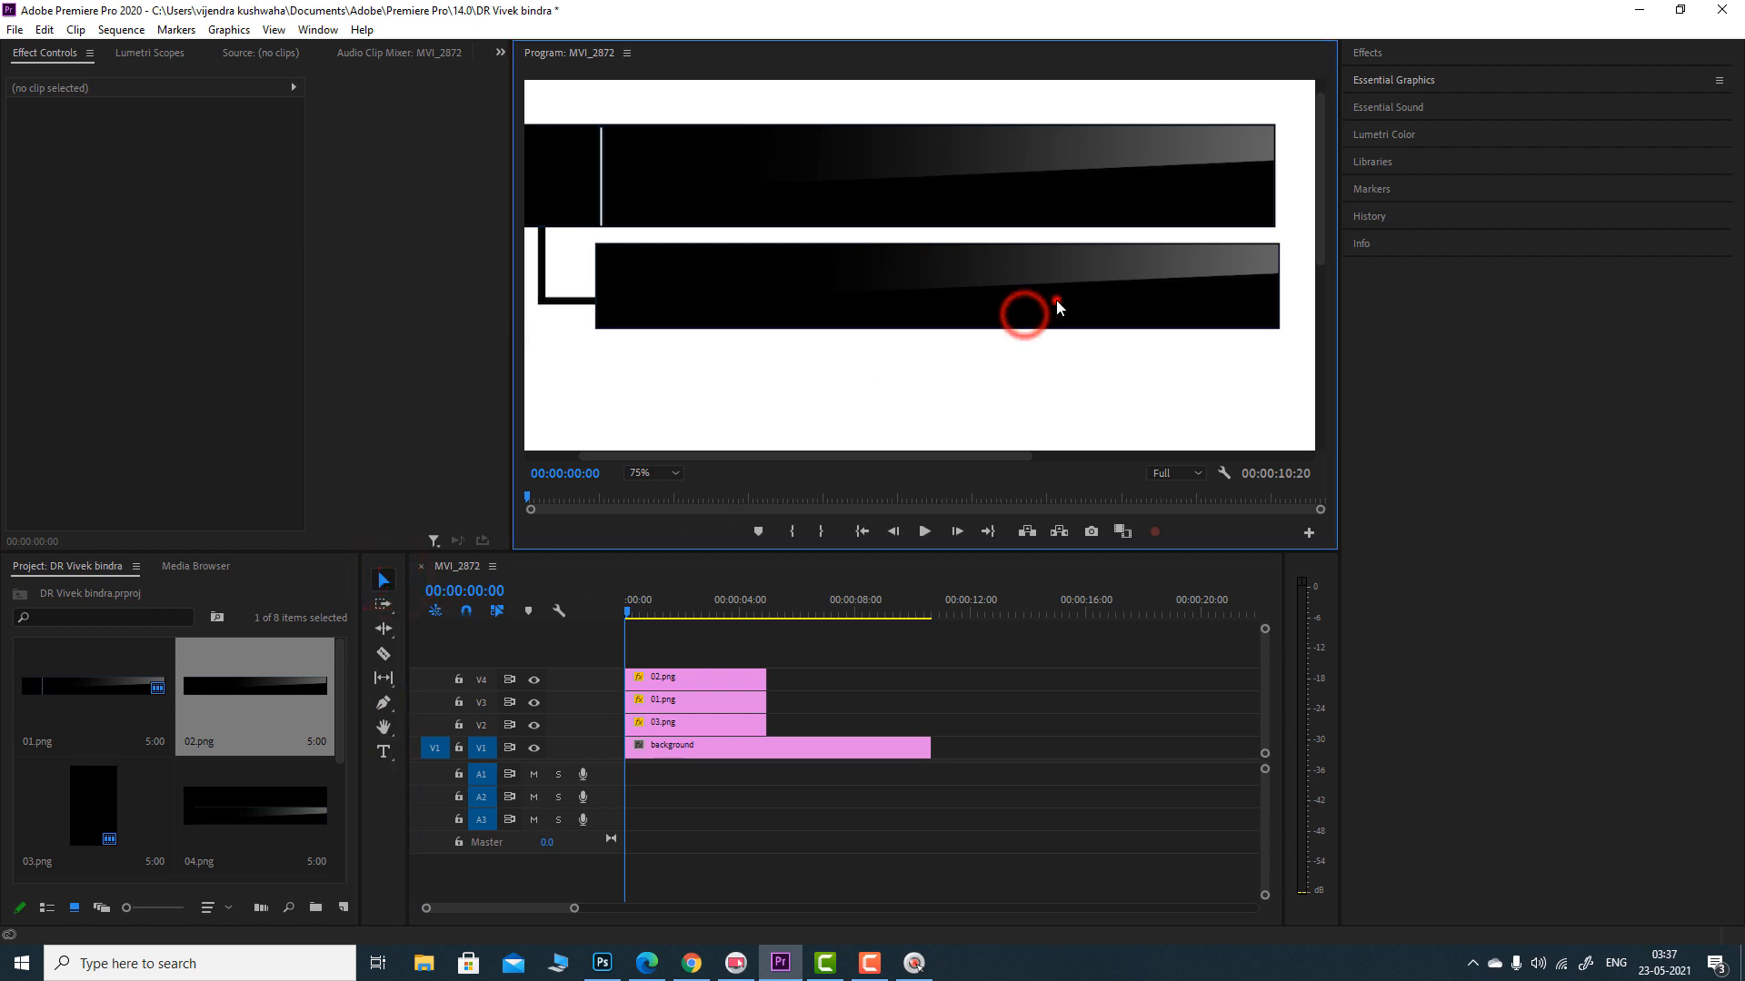
click(1055, 300)
drag(1092, 303, 1087, 298)
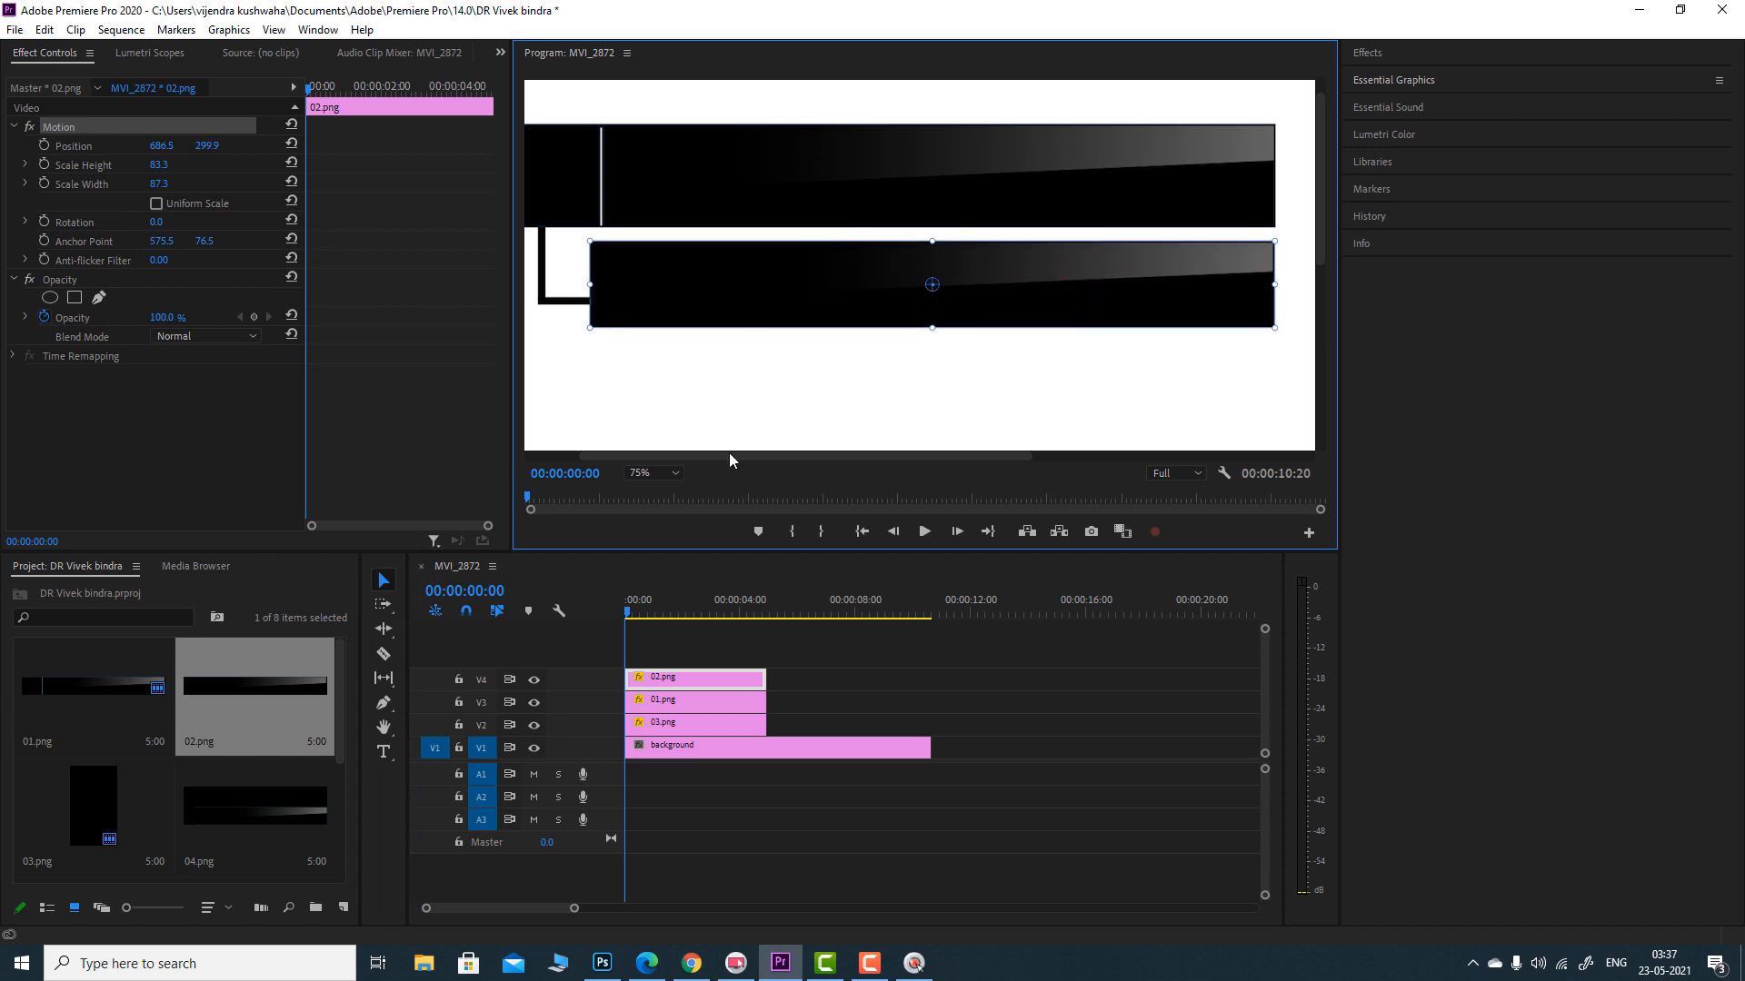
click(672, 473)
click(663, 493)
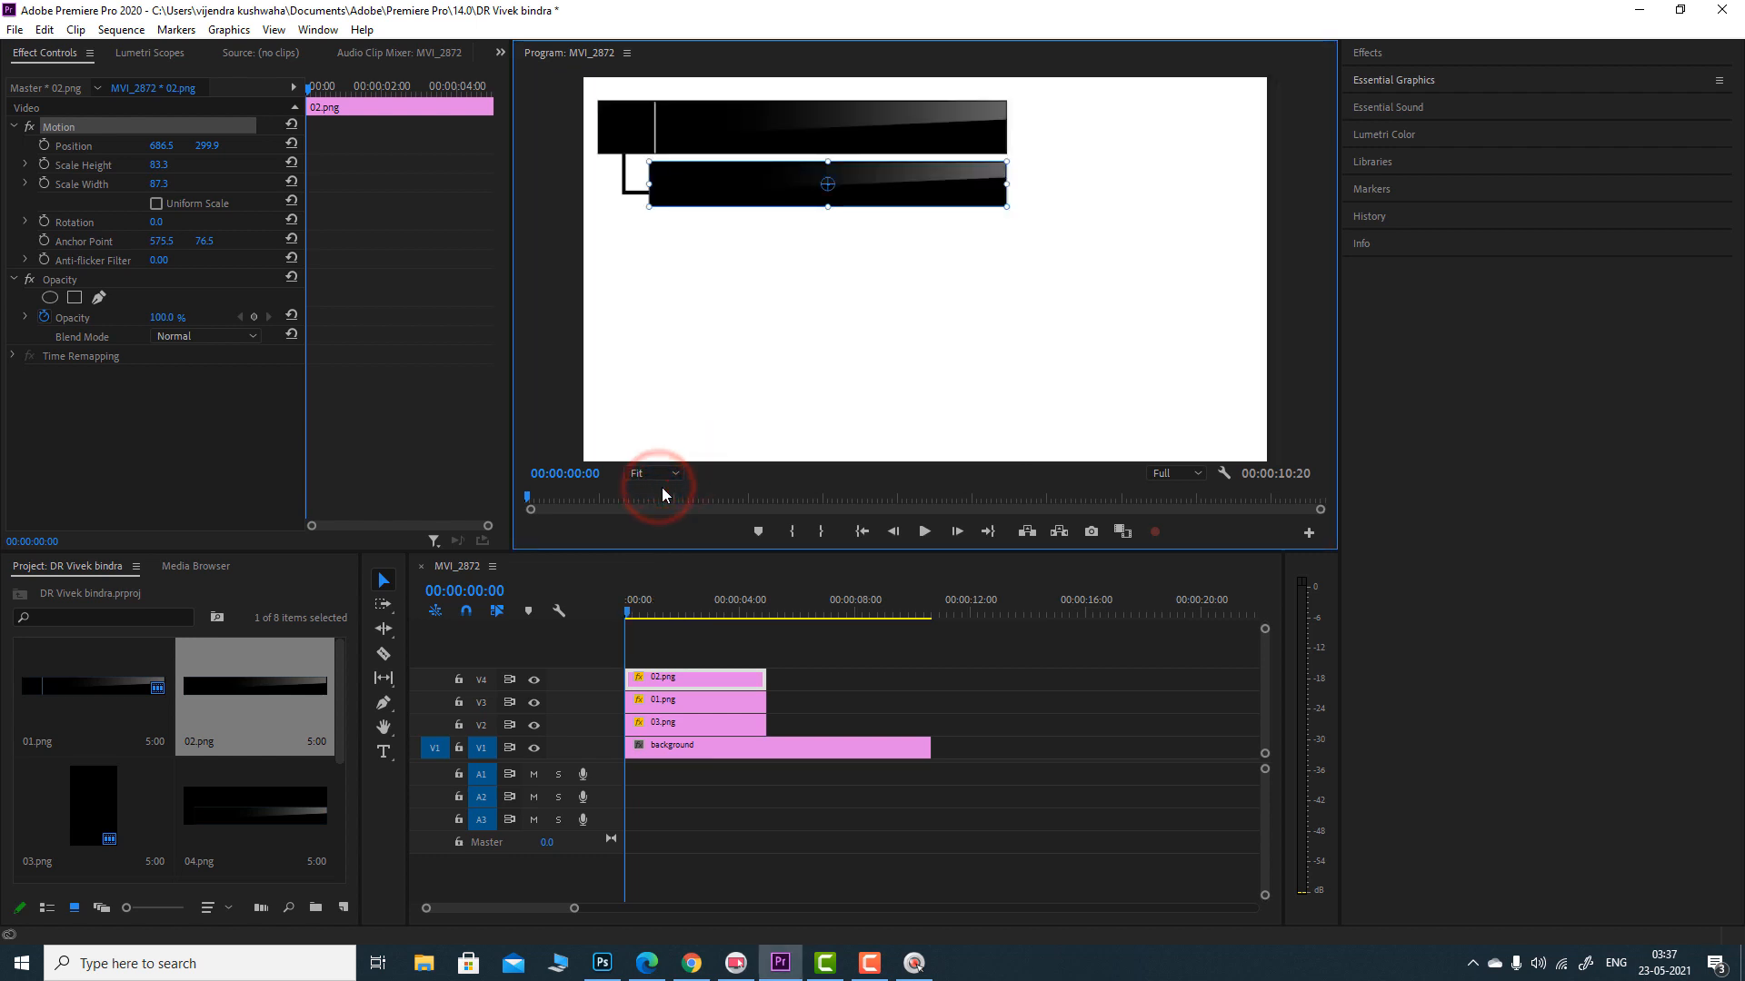
click(692, 649)
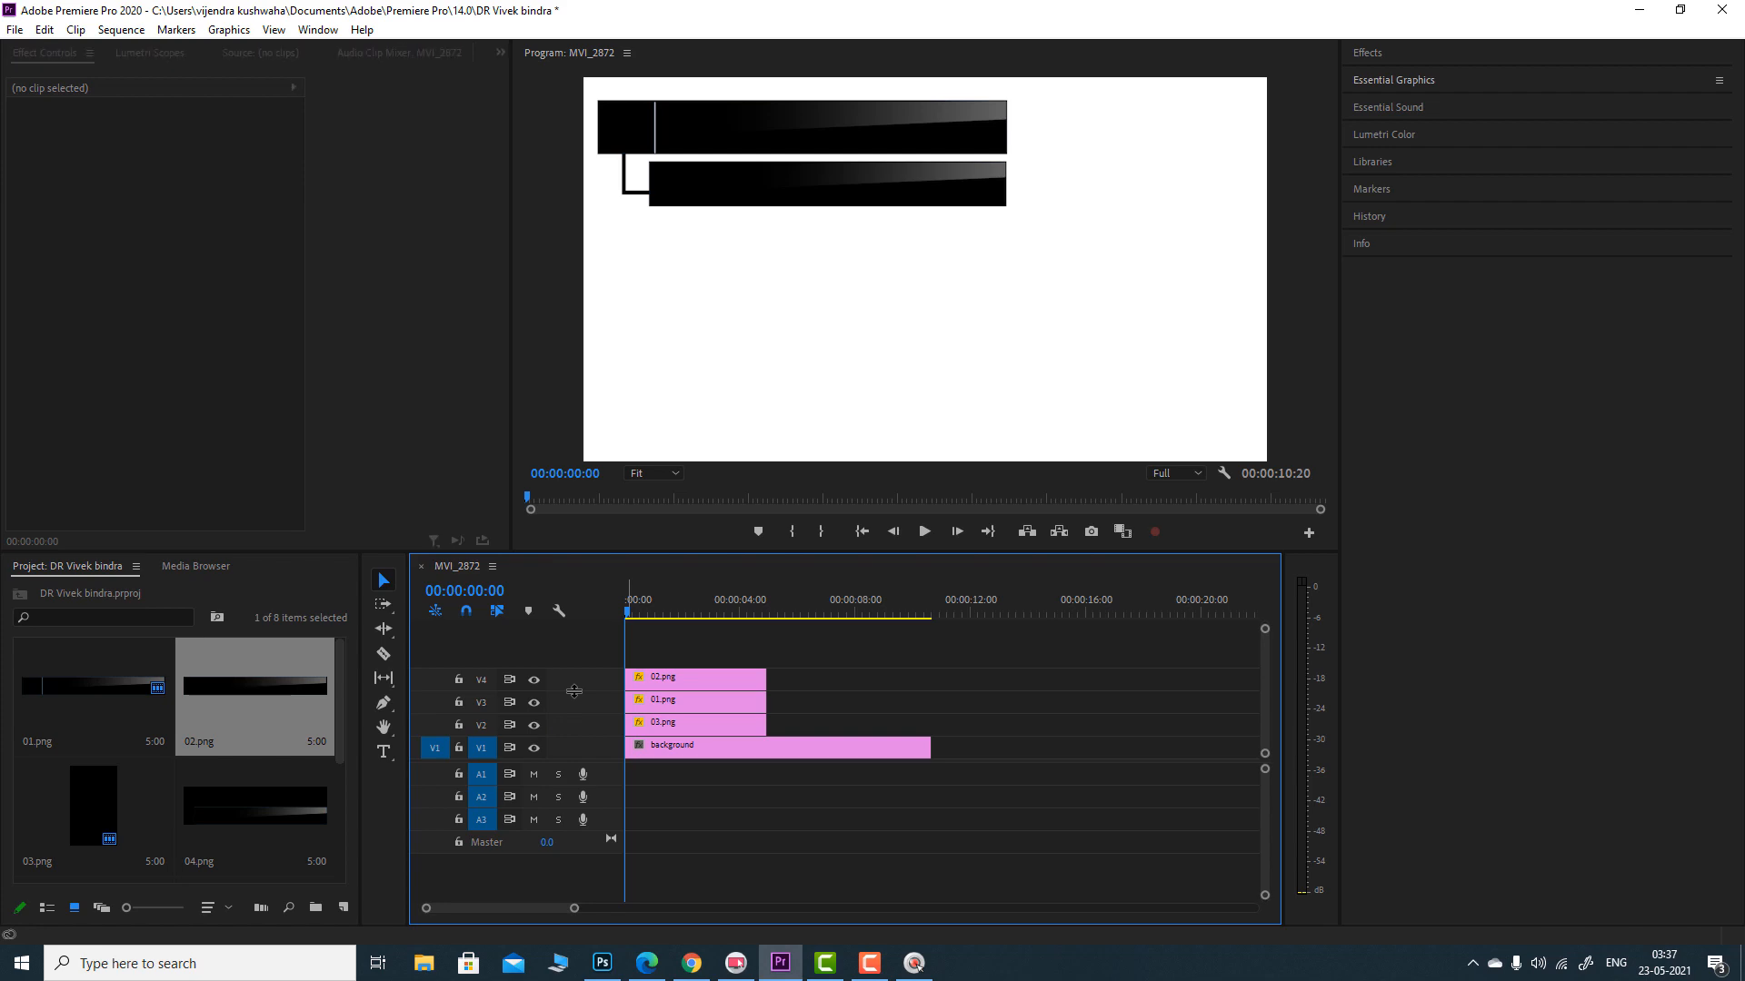
- Import the YouTube logo image from Downloads and move the 02.png and 03.png clips along their tracks to start at about 6 seconds
key(ctrl+i)
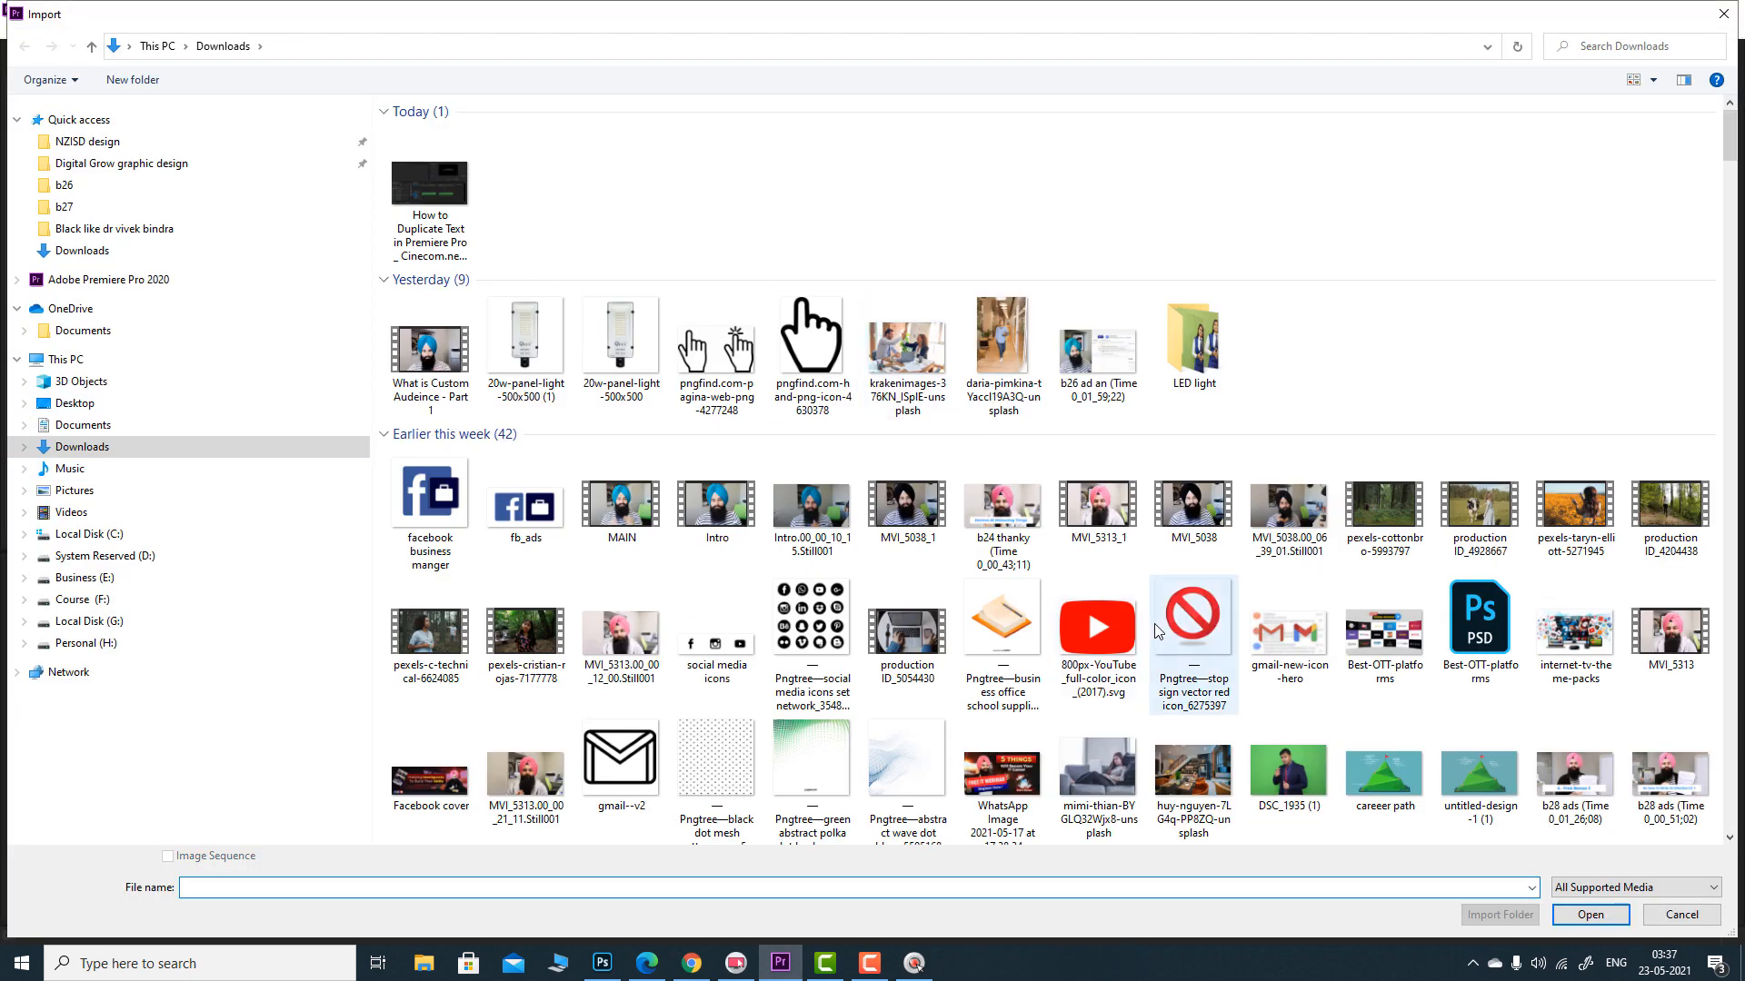
double_click(1098, 637)
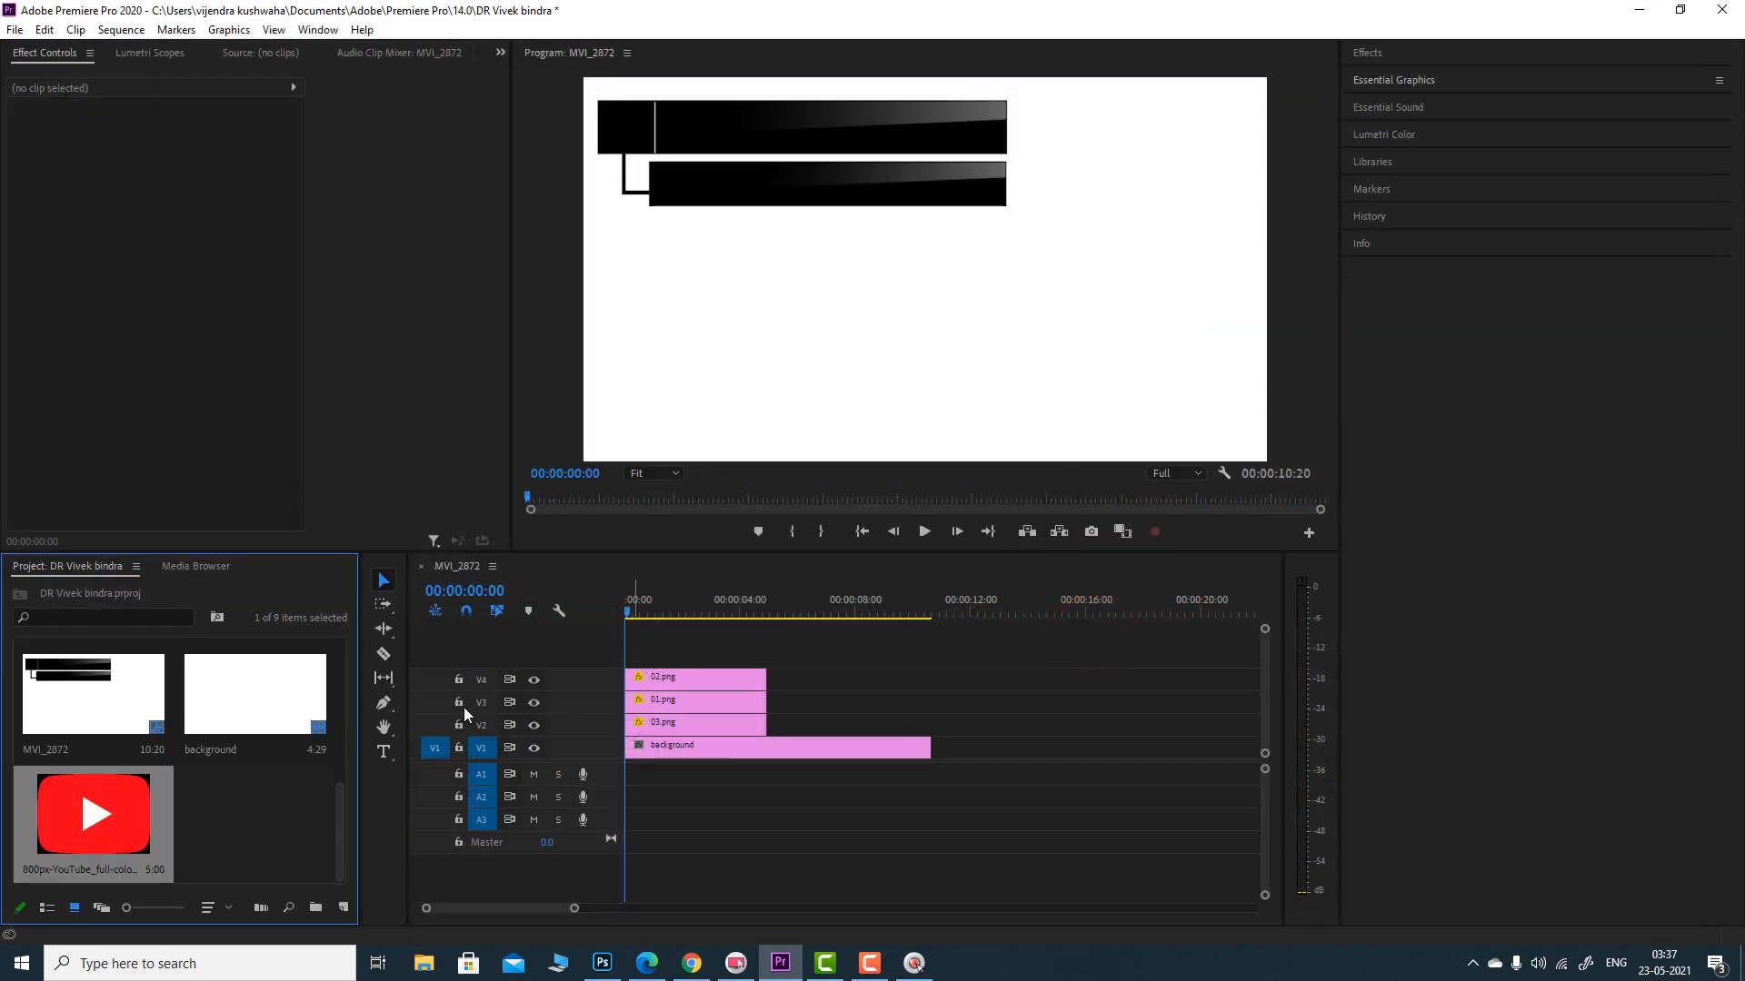
click(669, 678)
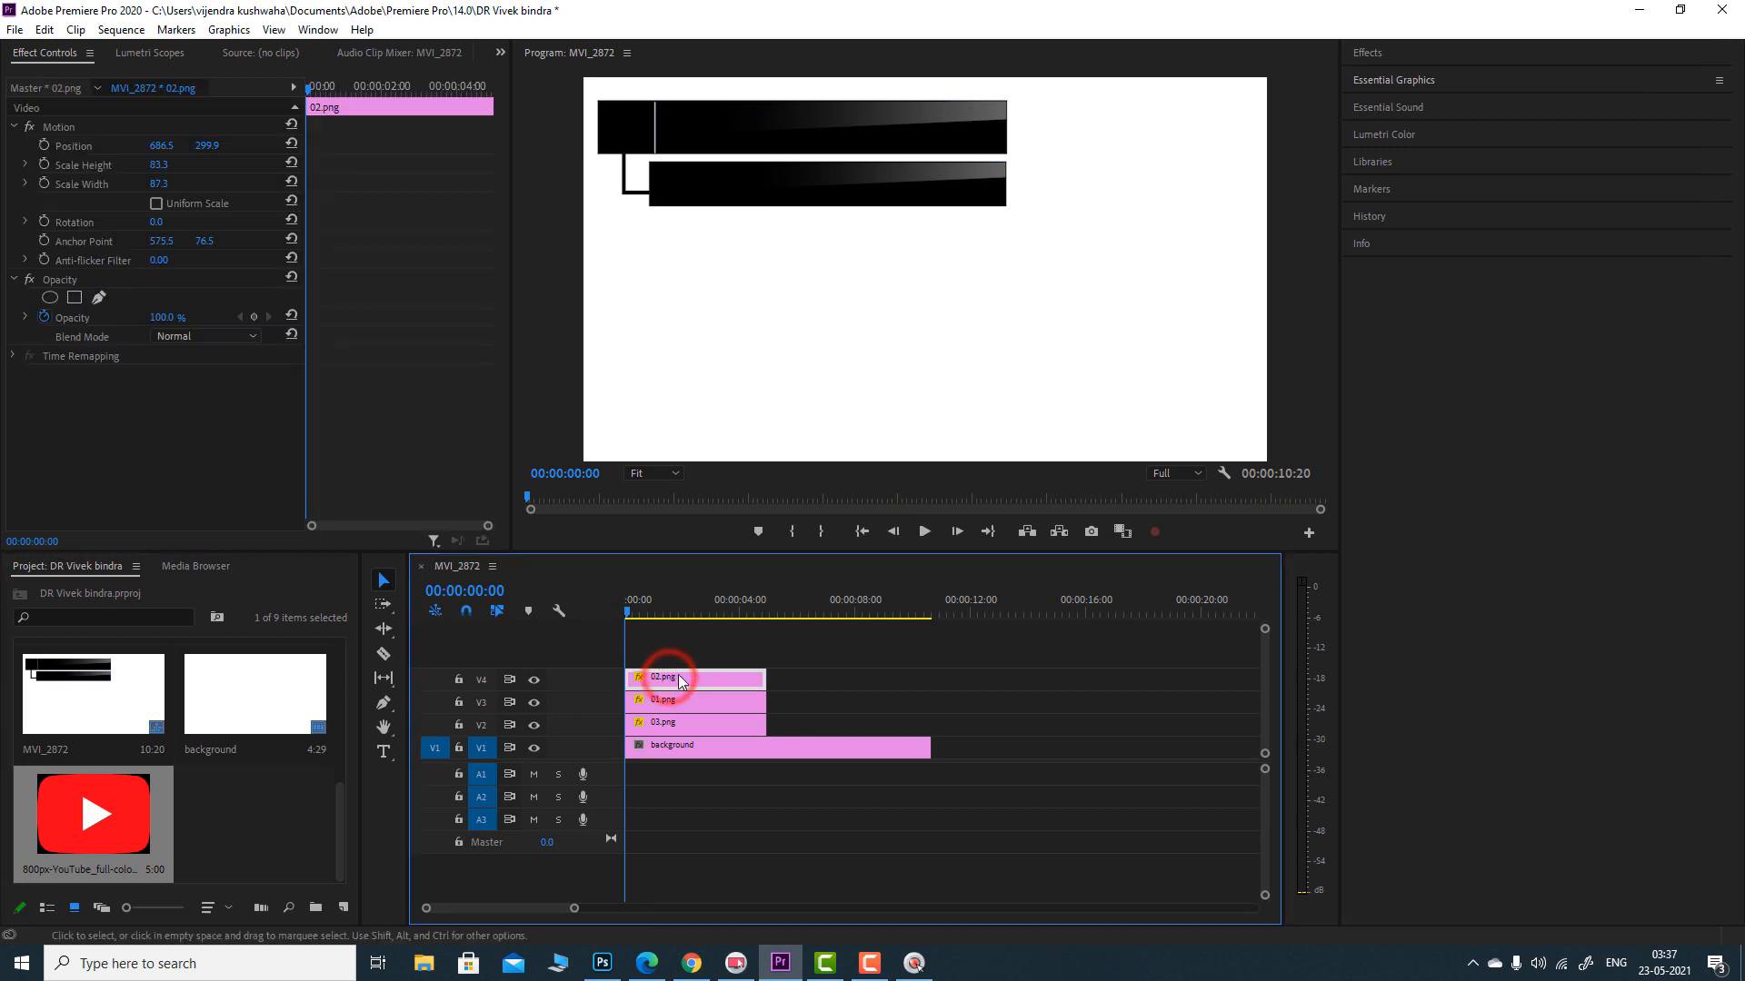
drag(688, 680, 868, 684)
click(674, 728)
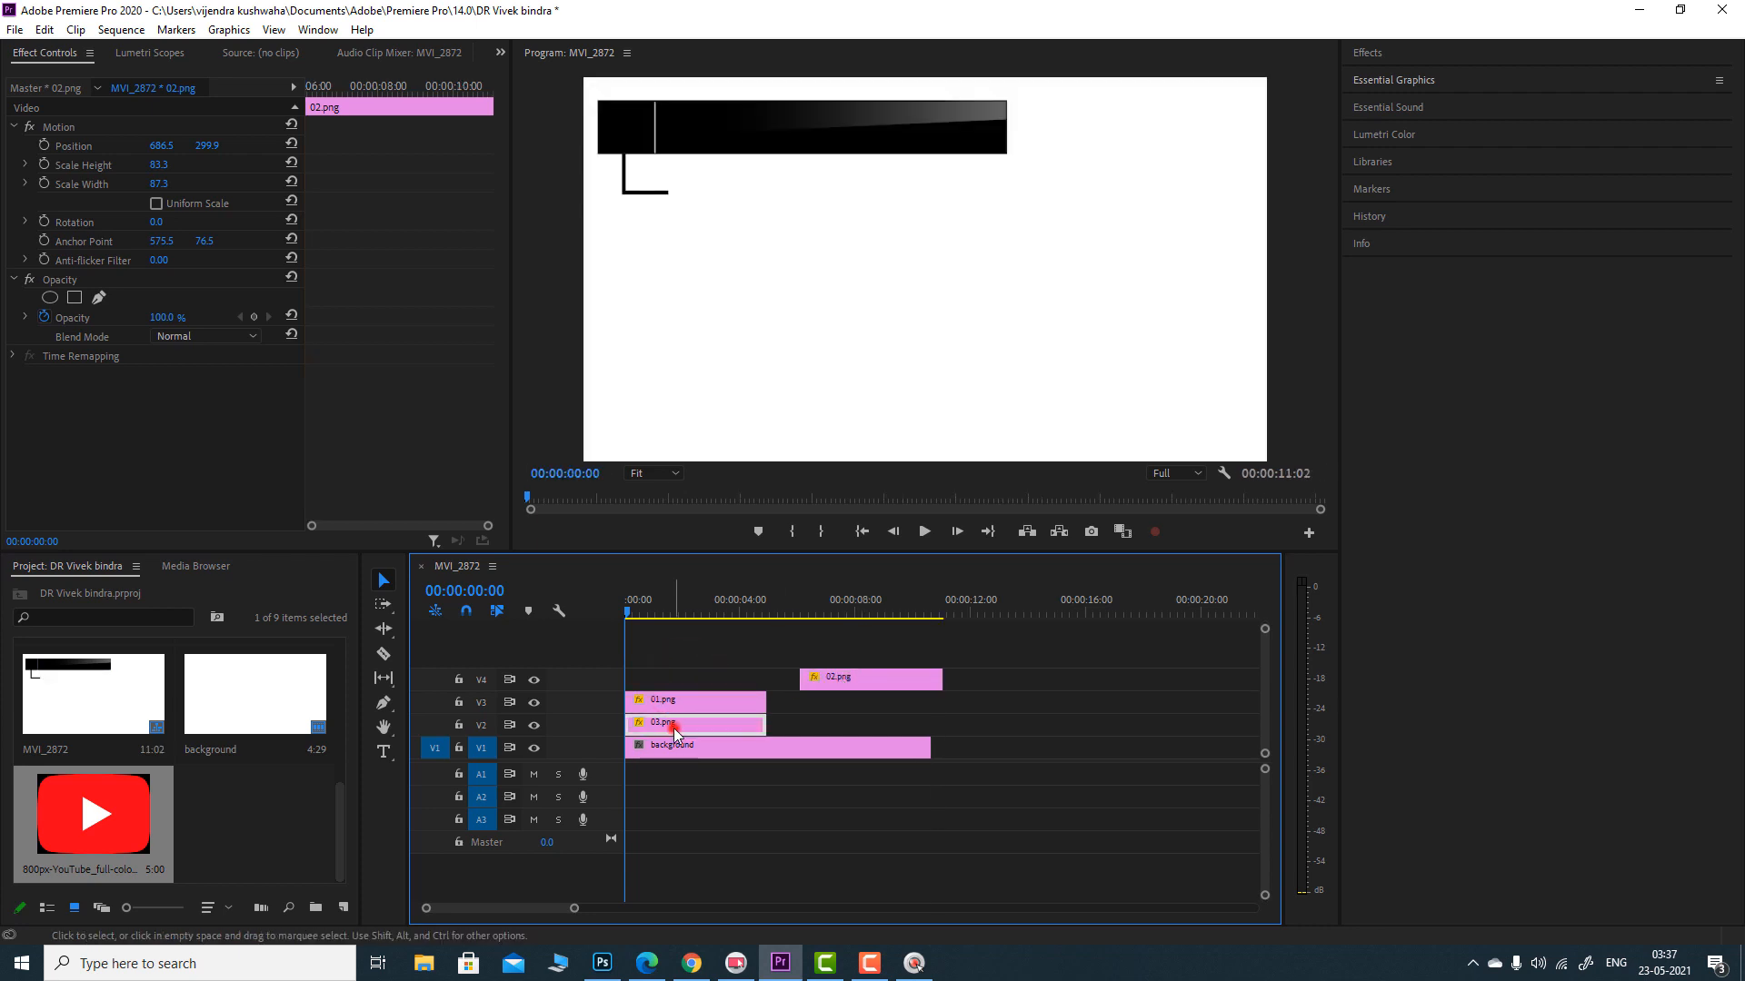
drag(667, 728, 842, 727)
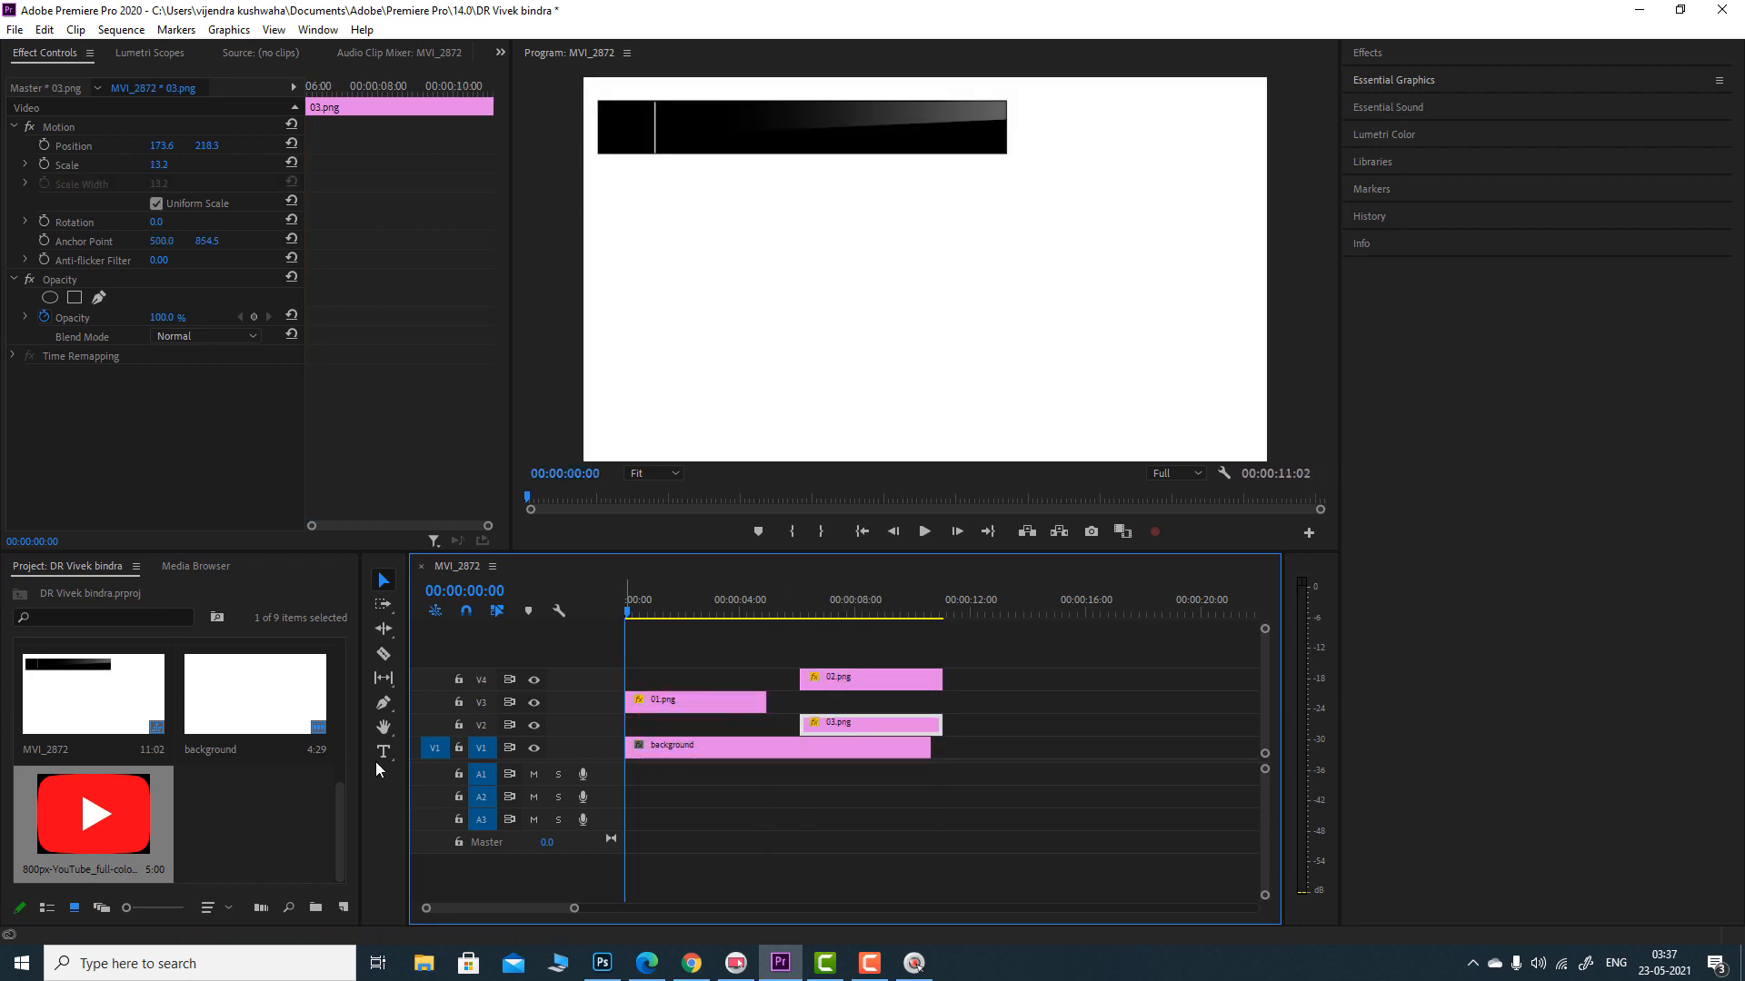
- Add the YouTube logo on V4 at the sequence start, scale it to about 16.6 and fit it in the heading bar's left box at about 120.7, 143
drag(136, 811, 607, 684)
click(687, 613)
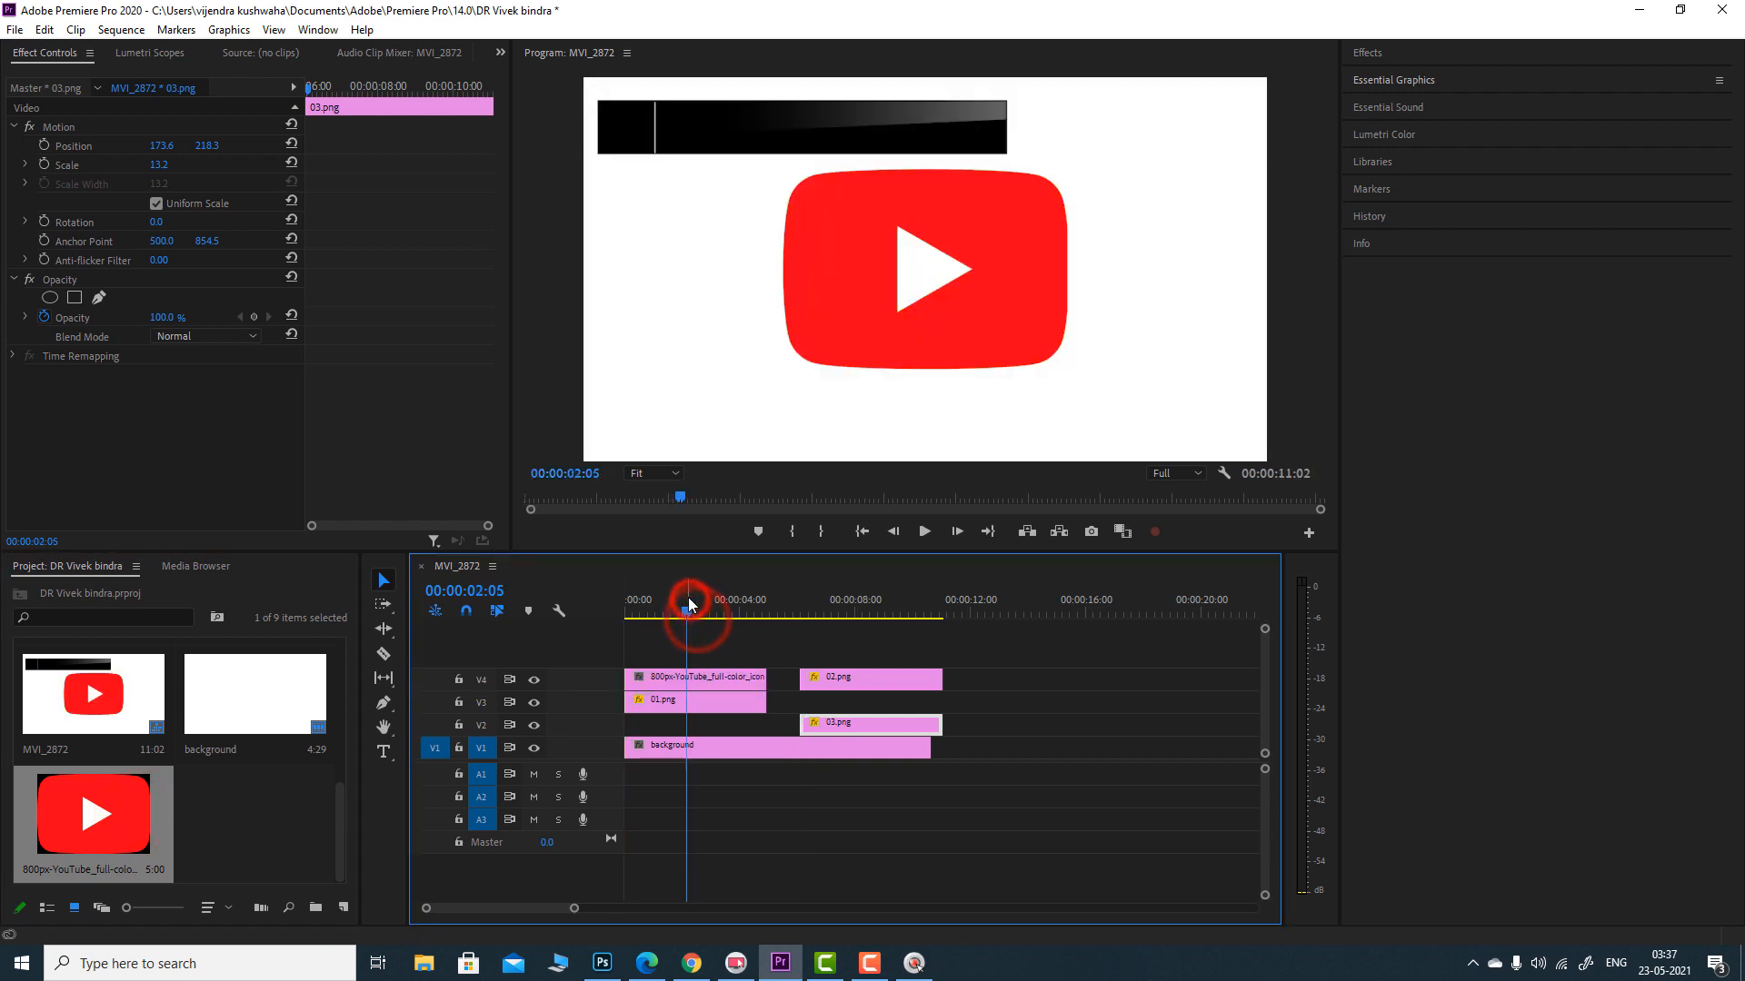
click(841, 310)
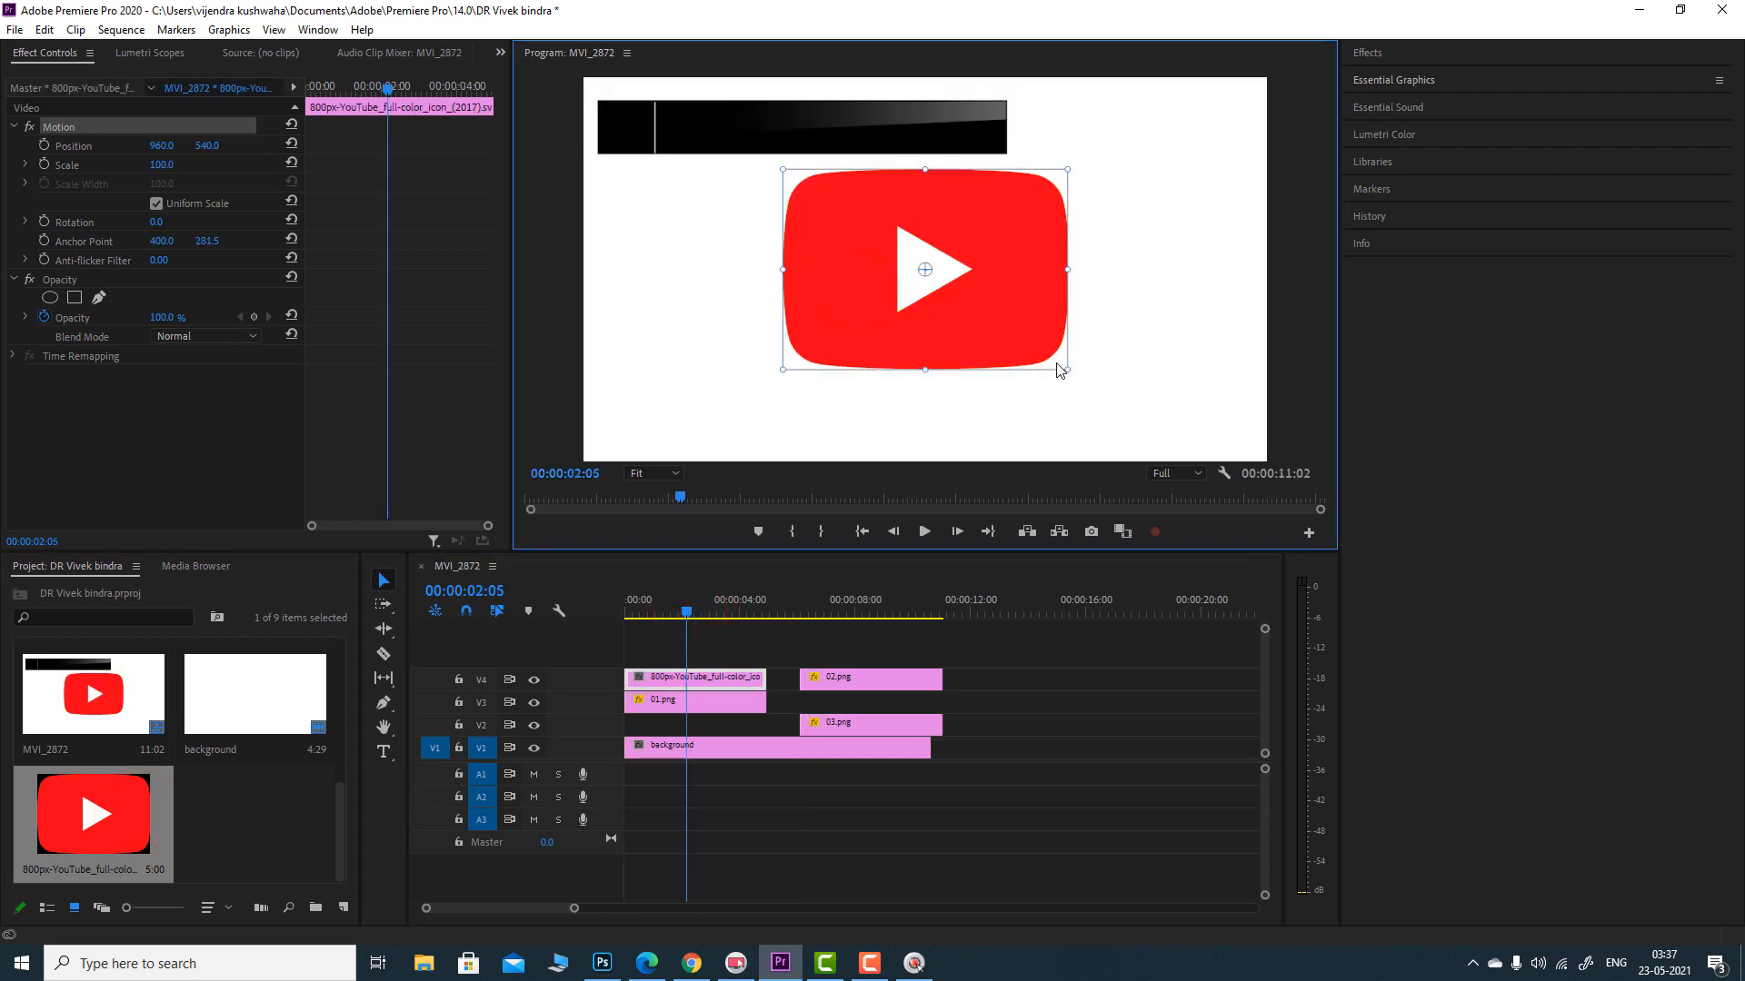
drag(1068, 369, 658, 147)
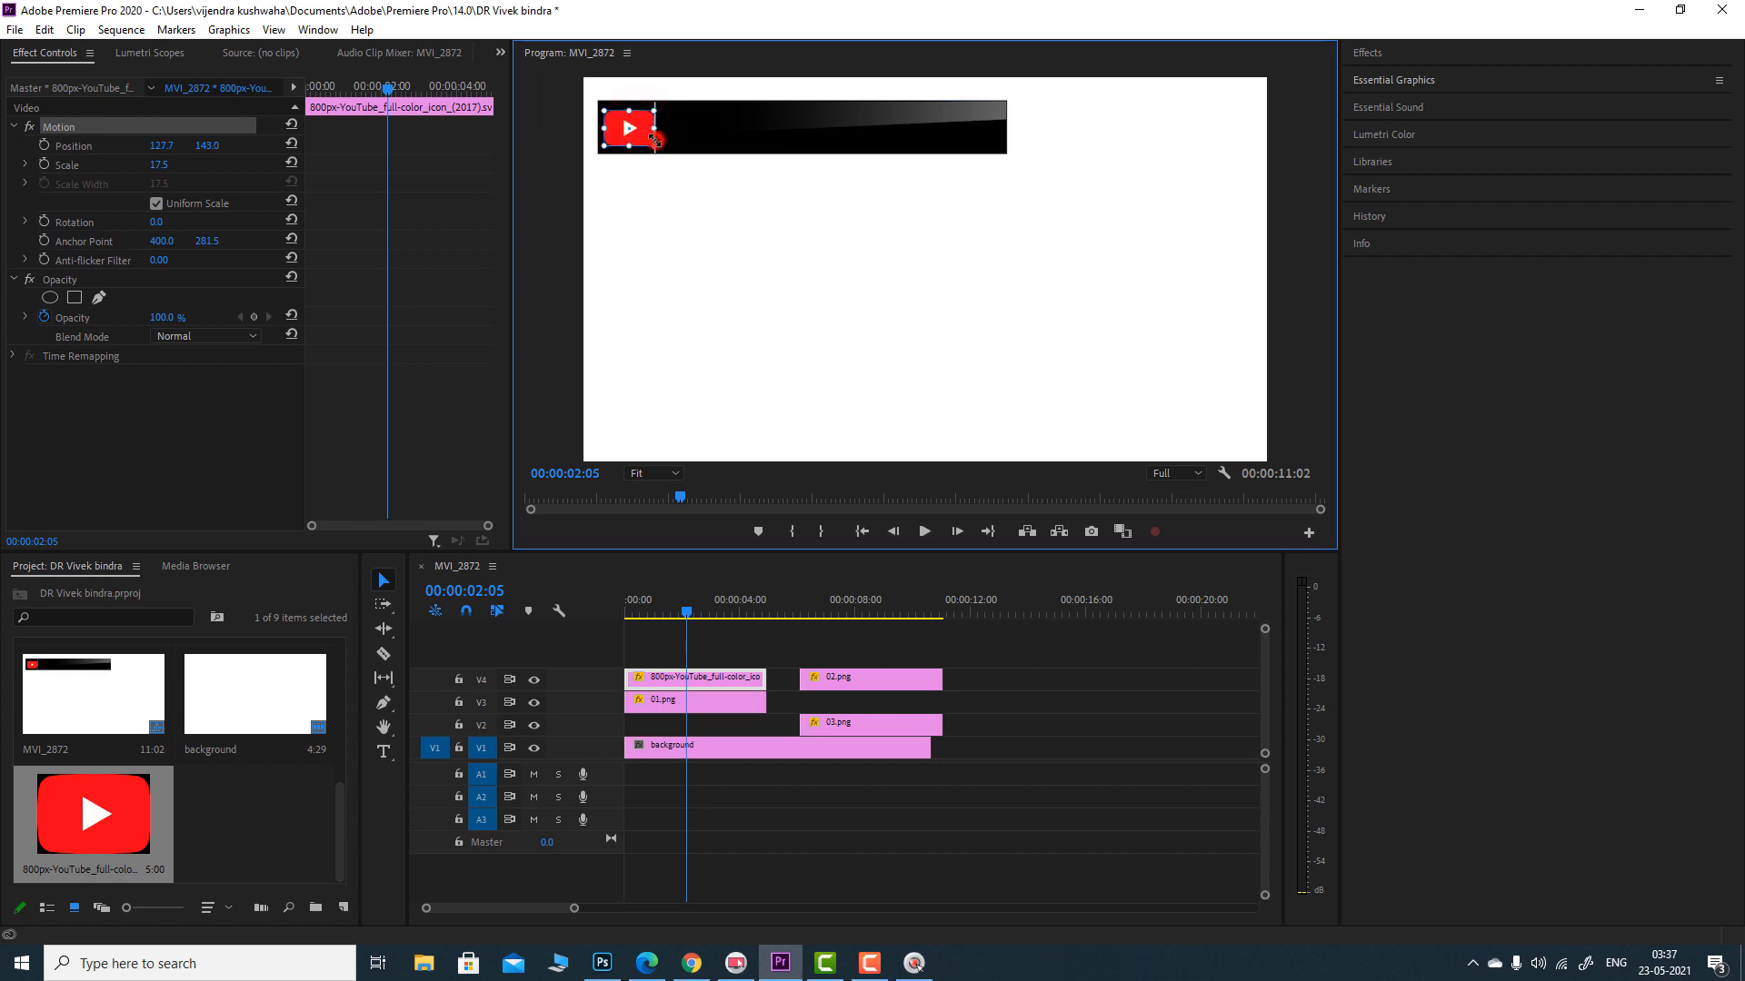
drag(652, 139, 647, 137)
- Create a text box across the heading bar, right of its divider line, and enter "Premiere pro easy"
click(383, 754)
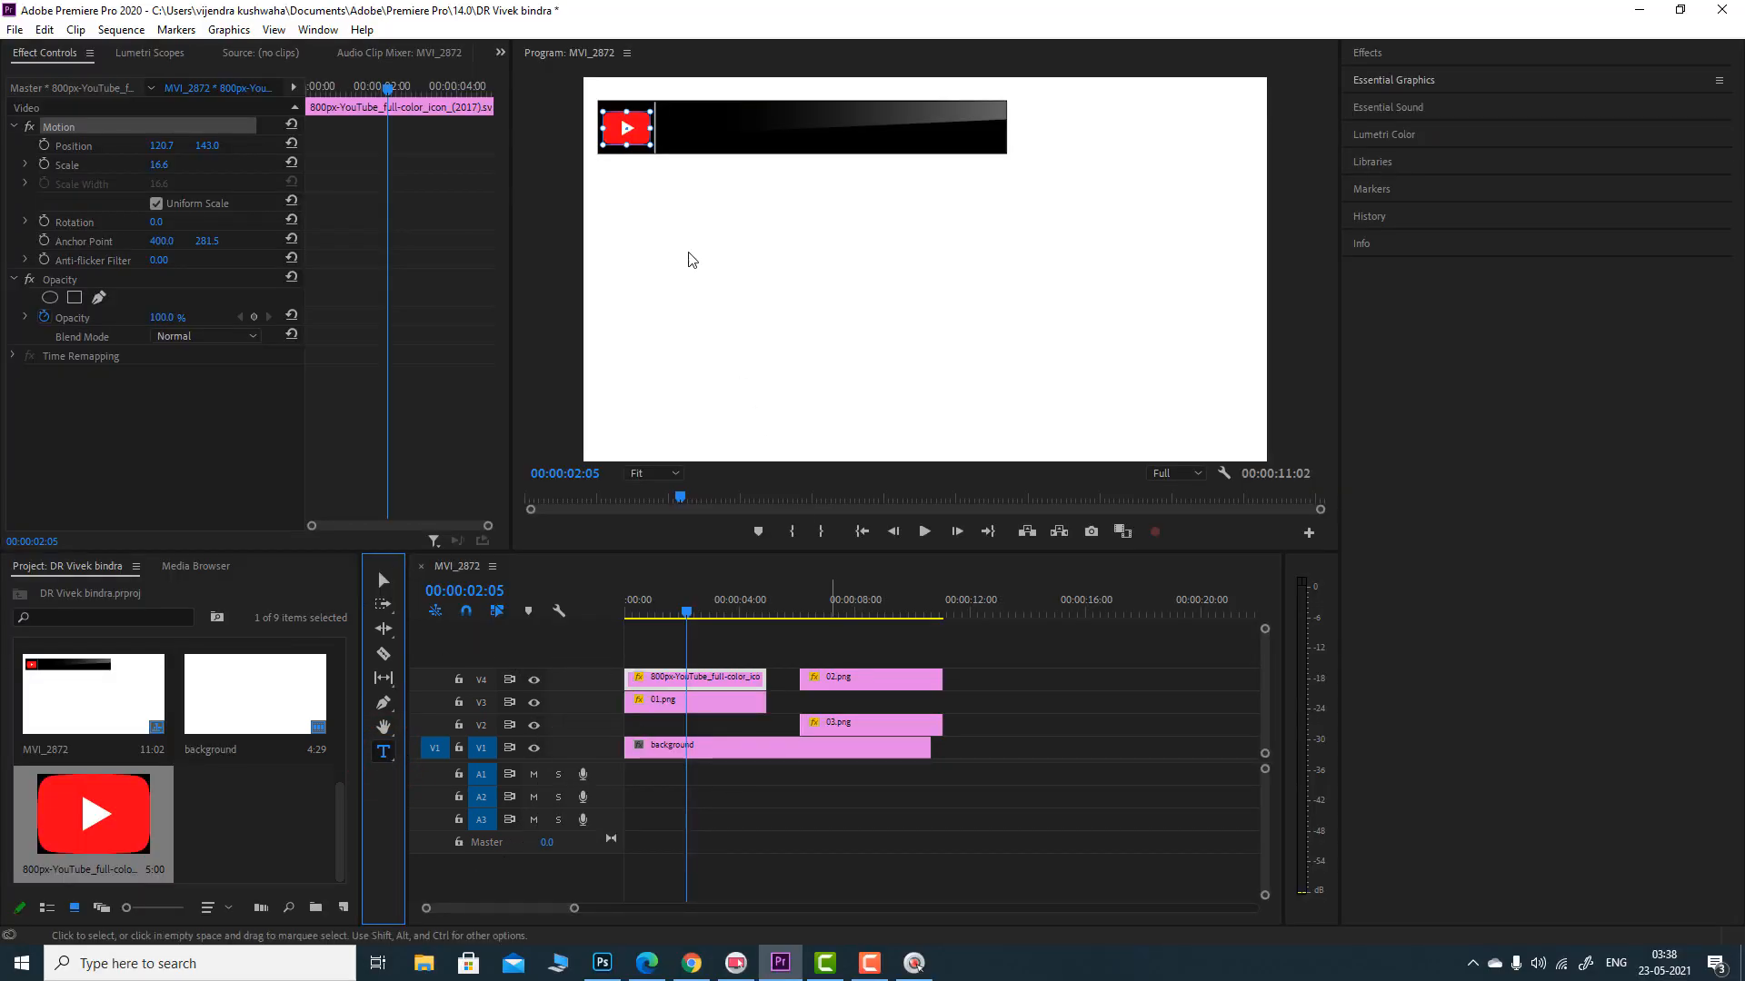
click(732, 65)
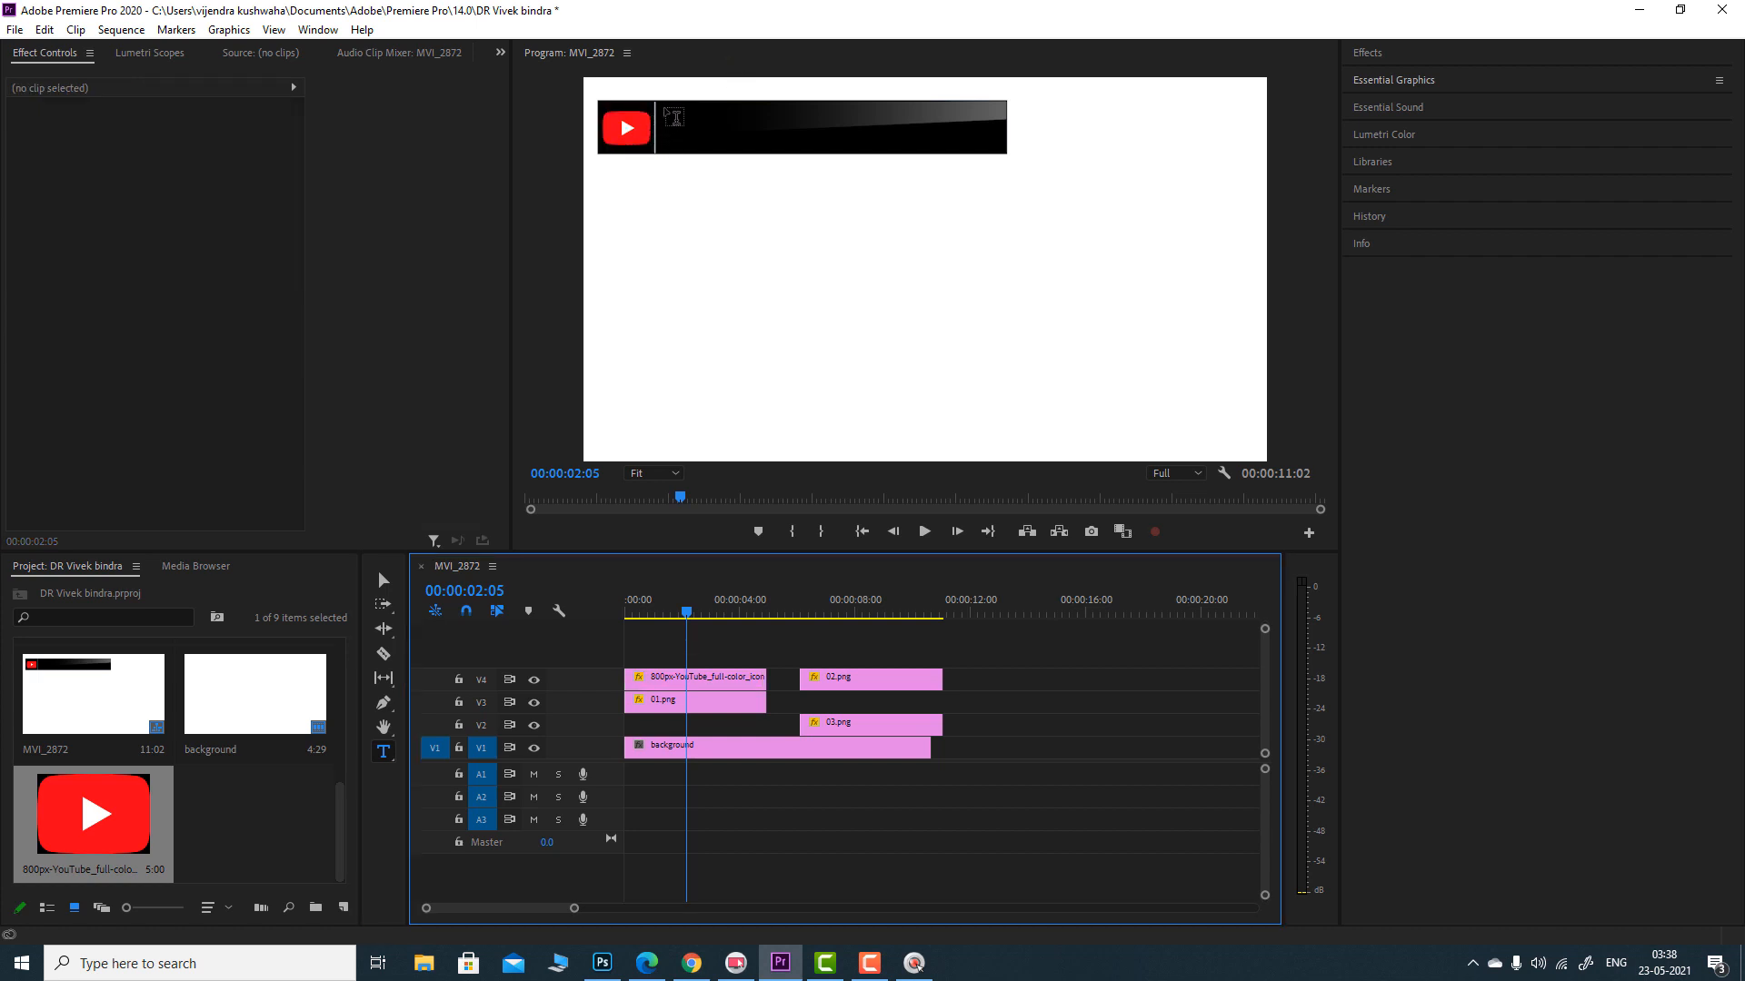
click(672, 114)
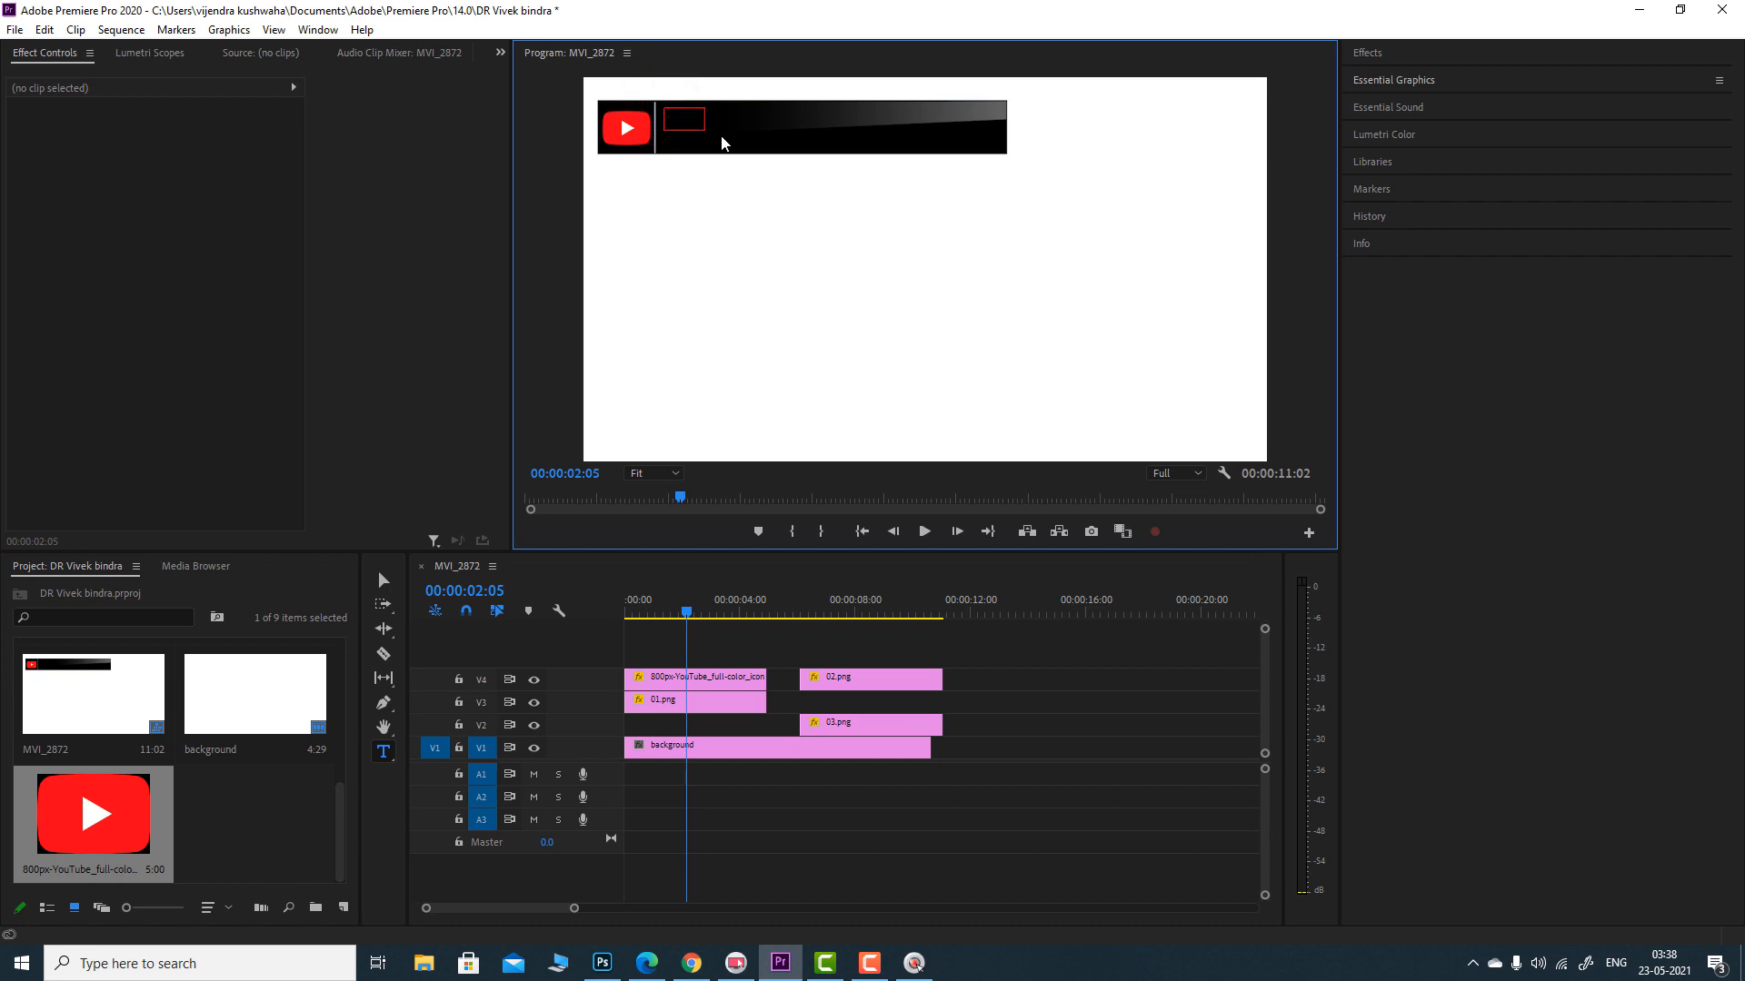
mouse_move(721, 136)
mouse_down()
mouse_move(854, 163)
mouse_move(997, 156)
mouse_up()
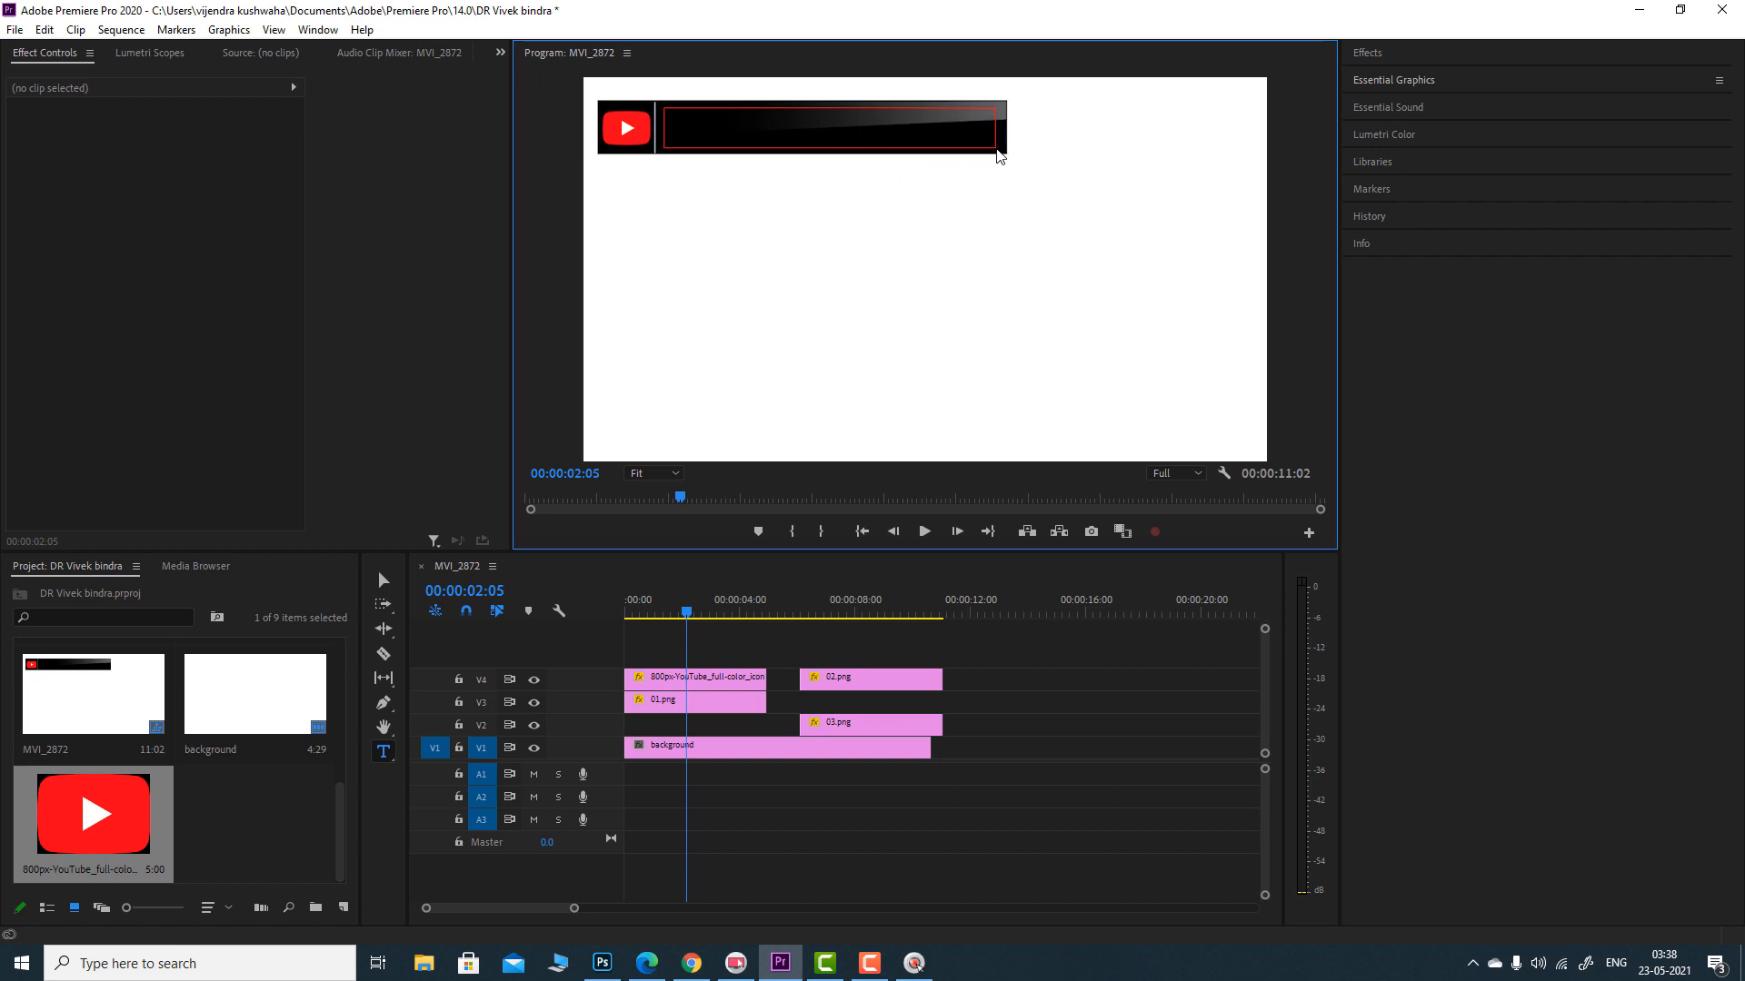
drag(997, 156, 997, 156)
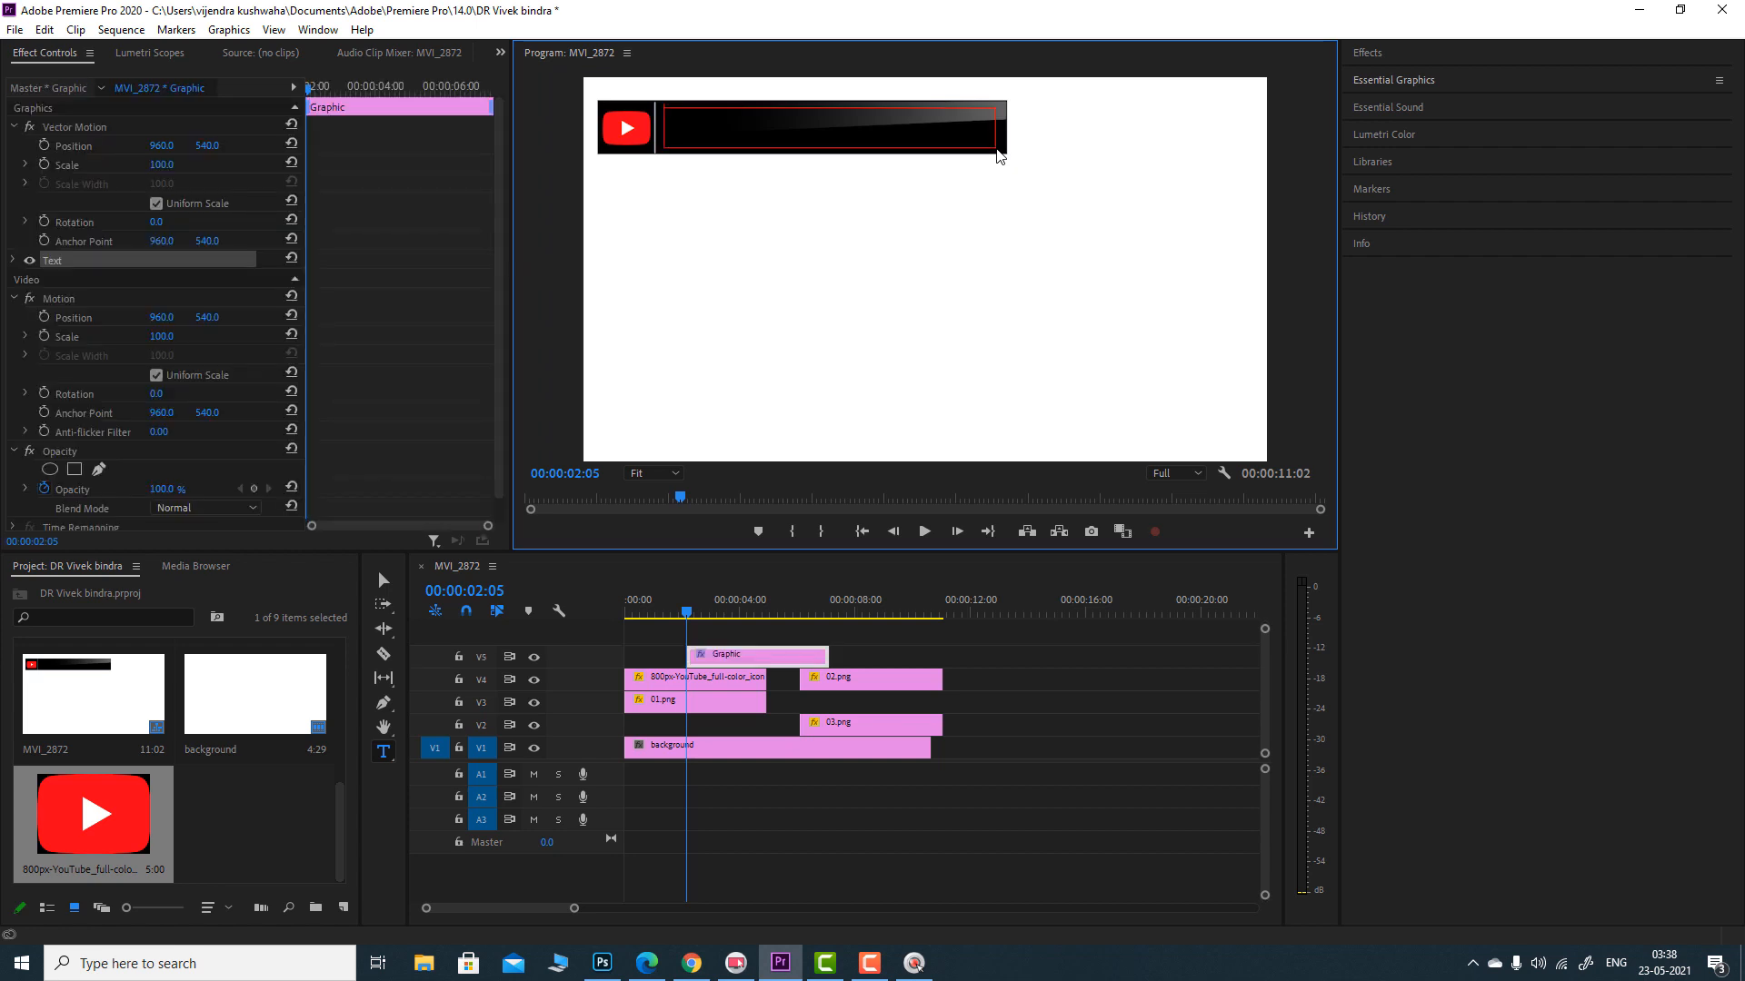
click(796, 127)
text(Premiere)
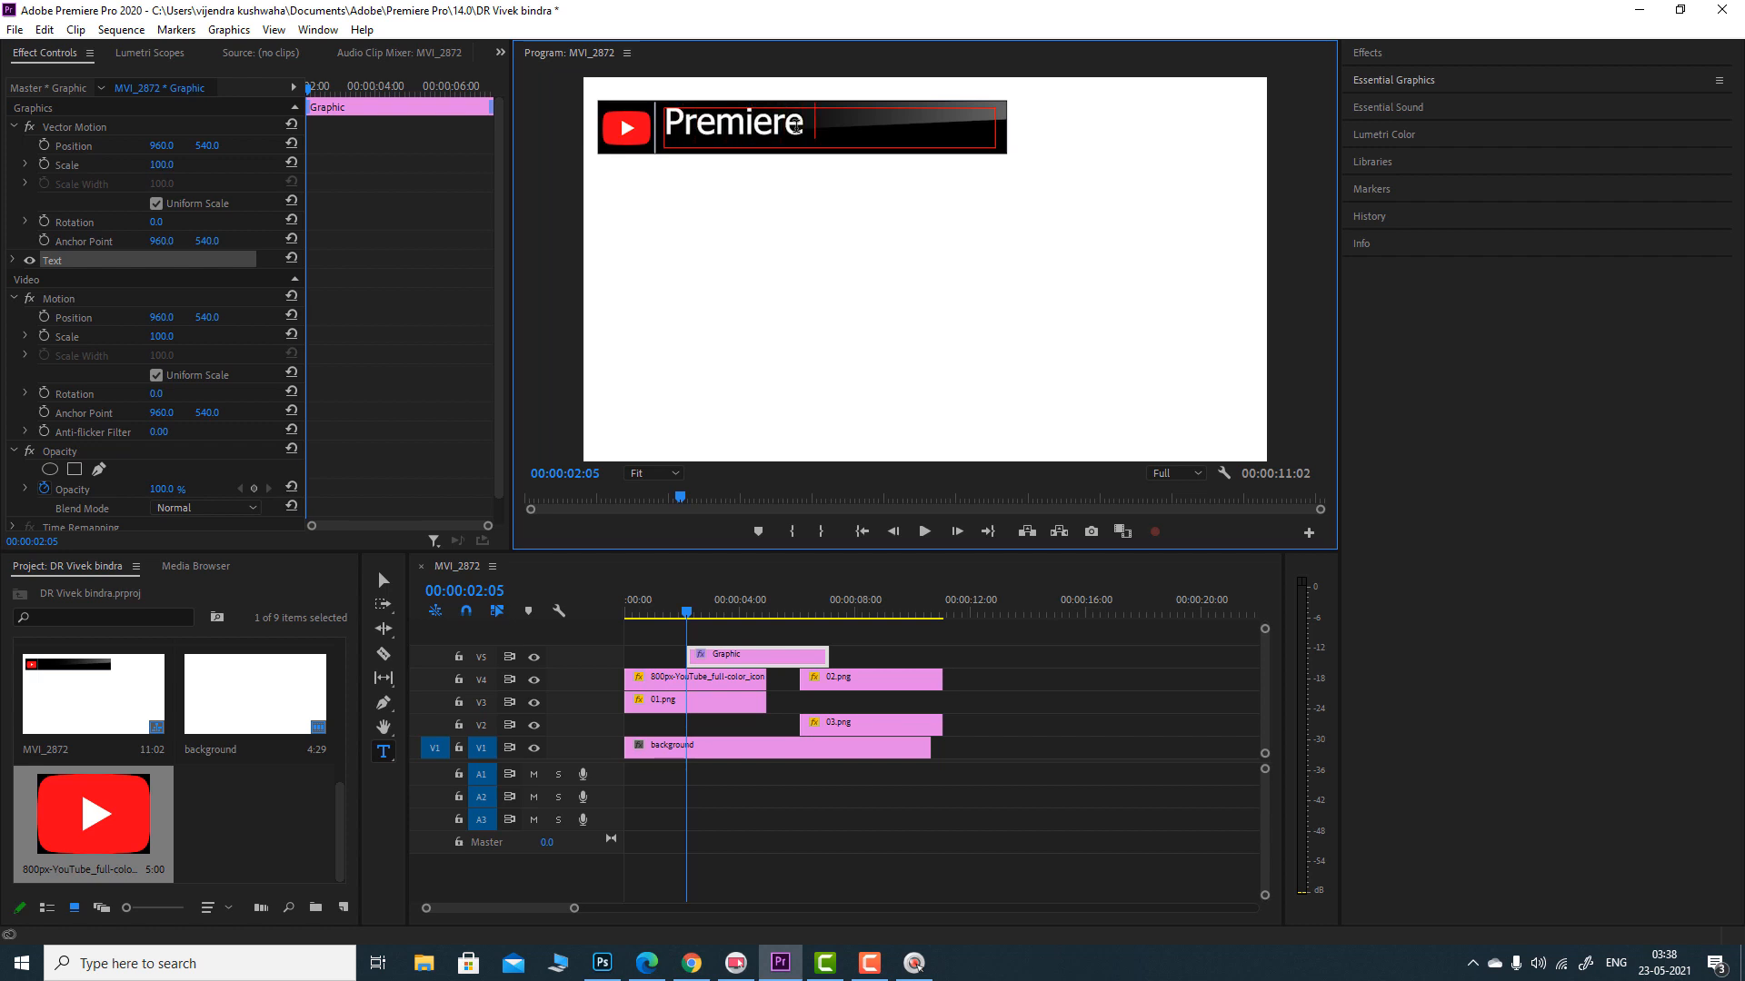
text( pro easy)
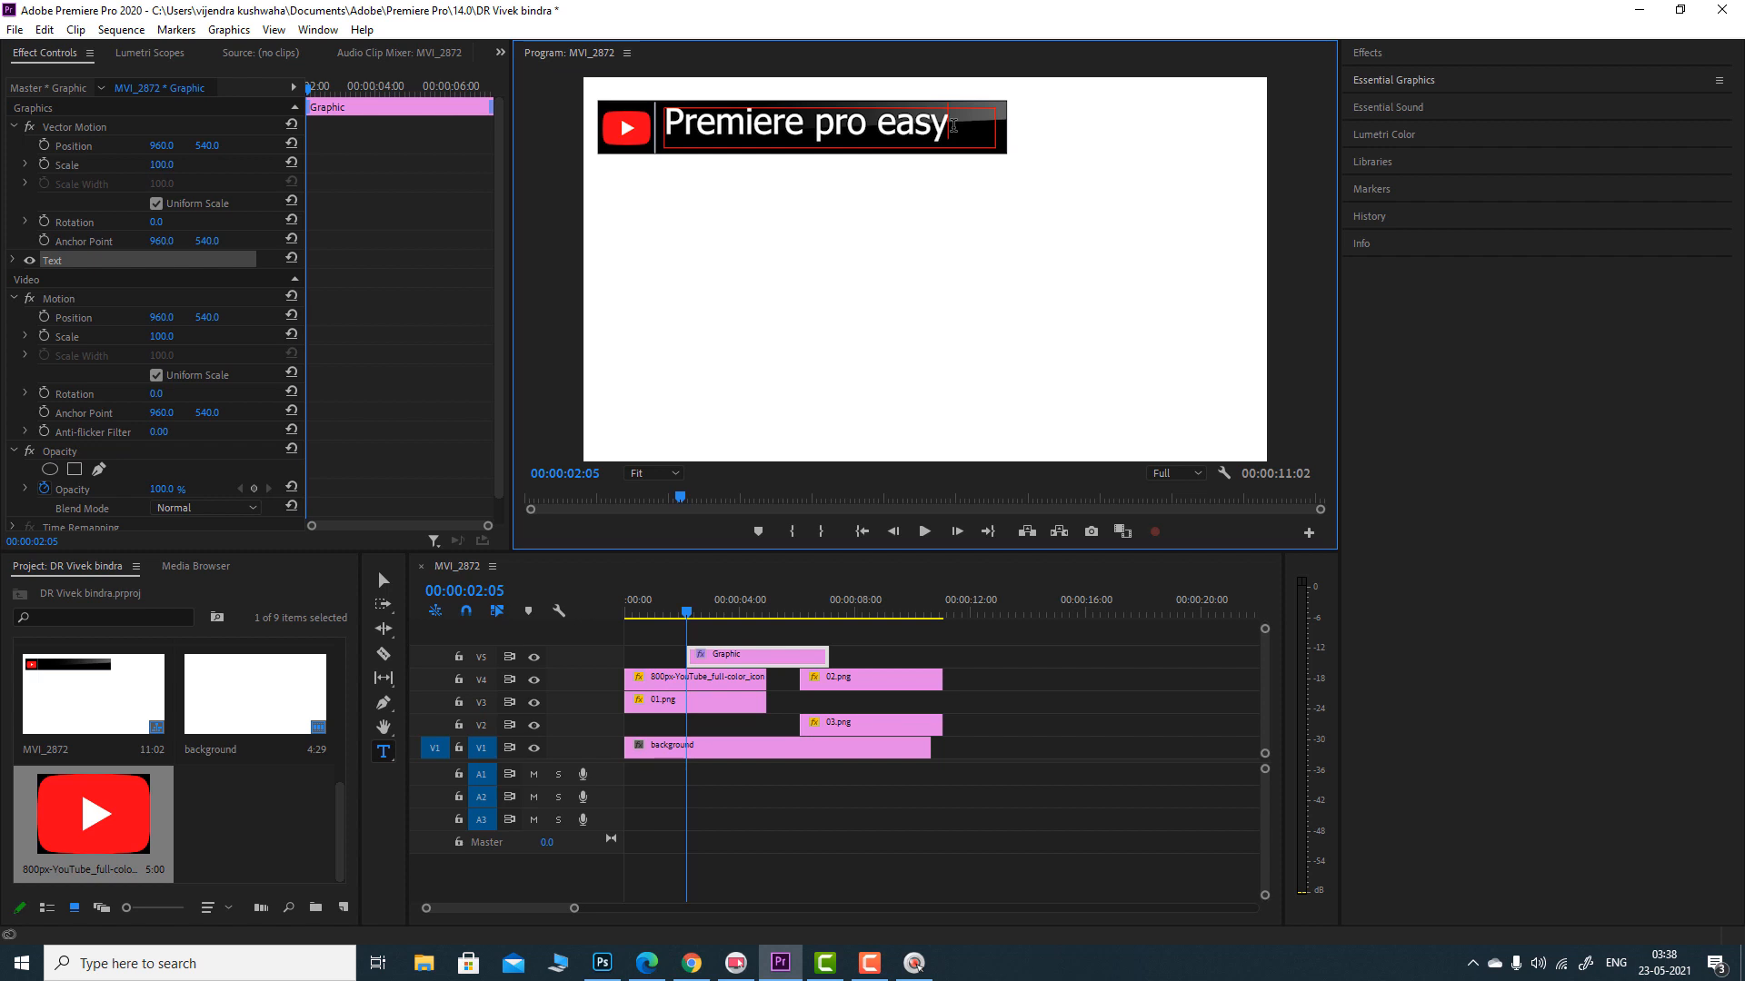
- Make the whole "Premiere pro easy" heading Bold and centre it vertically in its text box
drag(953, 125, 662, 127)
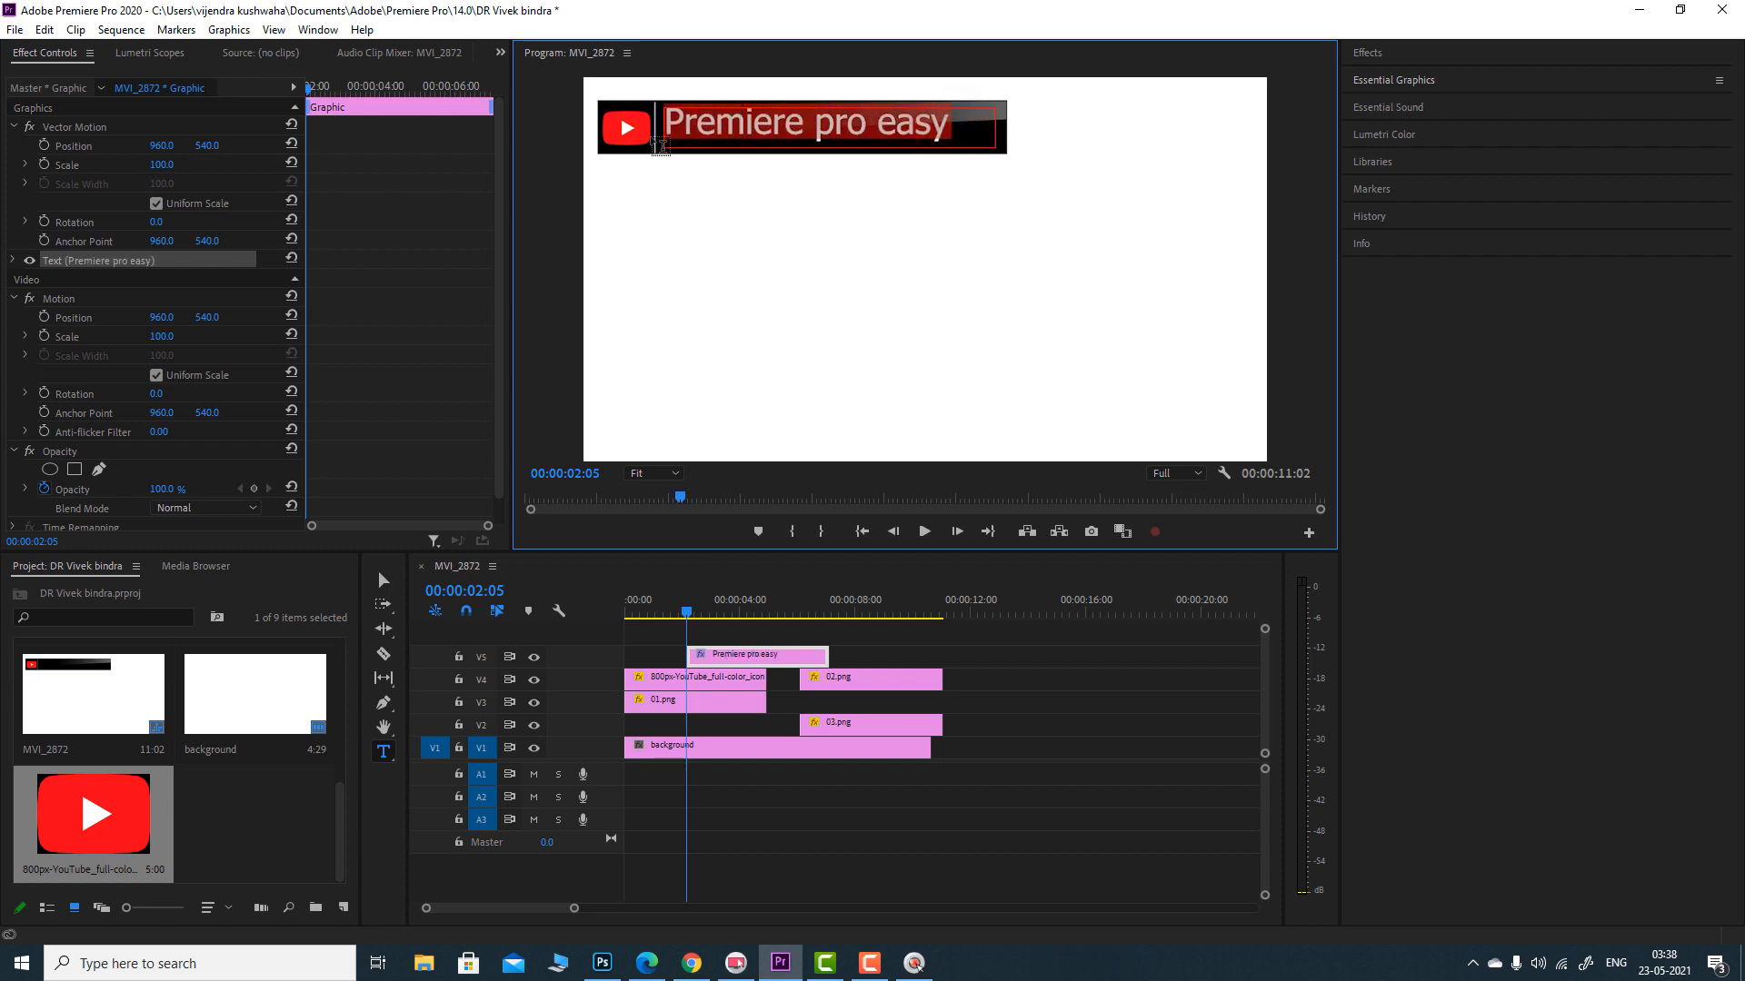
click(1363, 80)
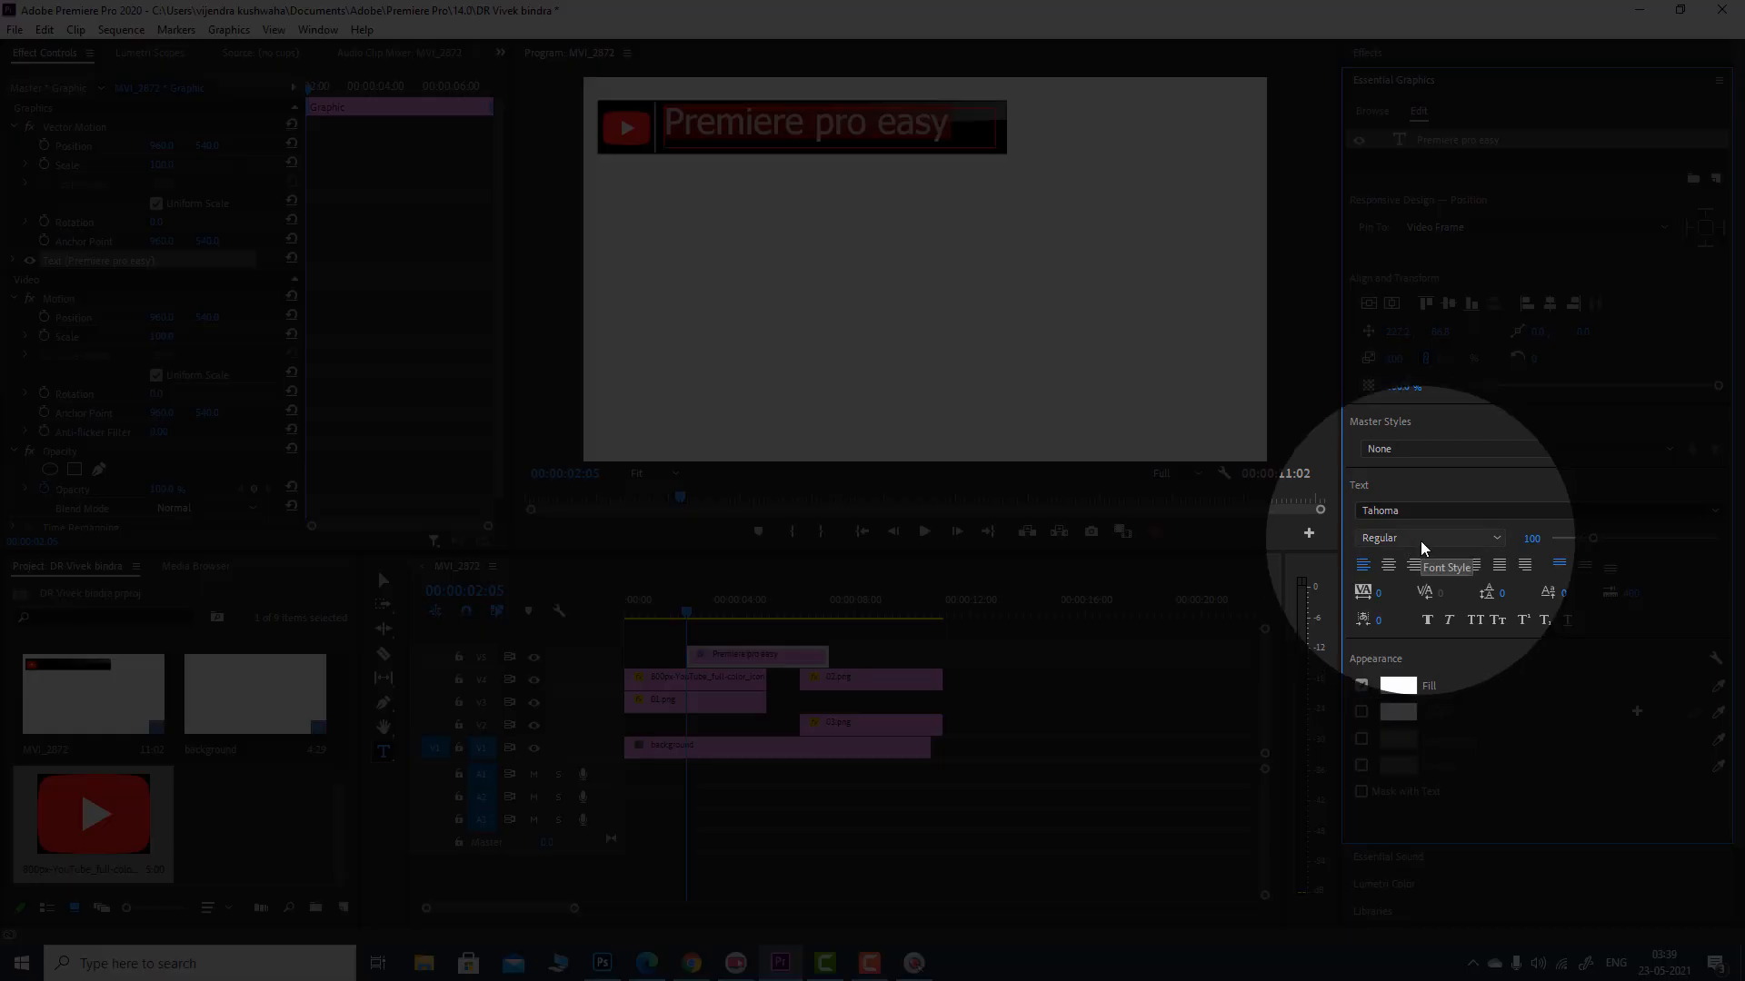
click(1420, 542)
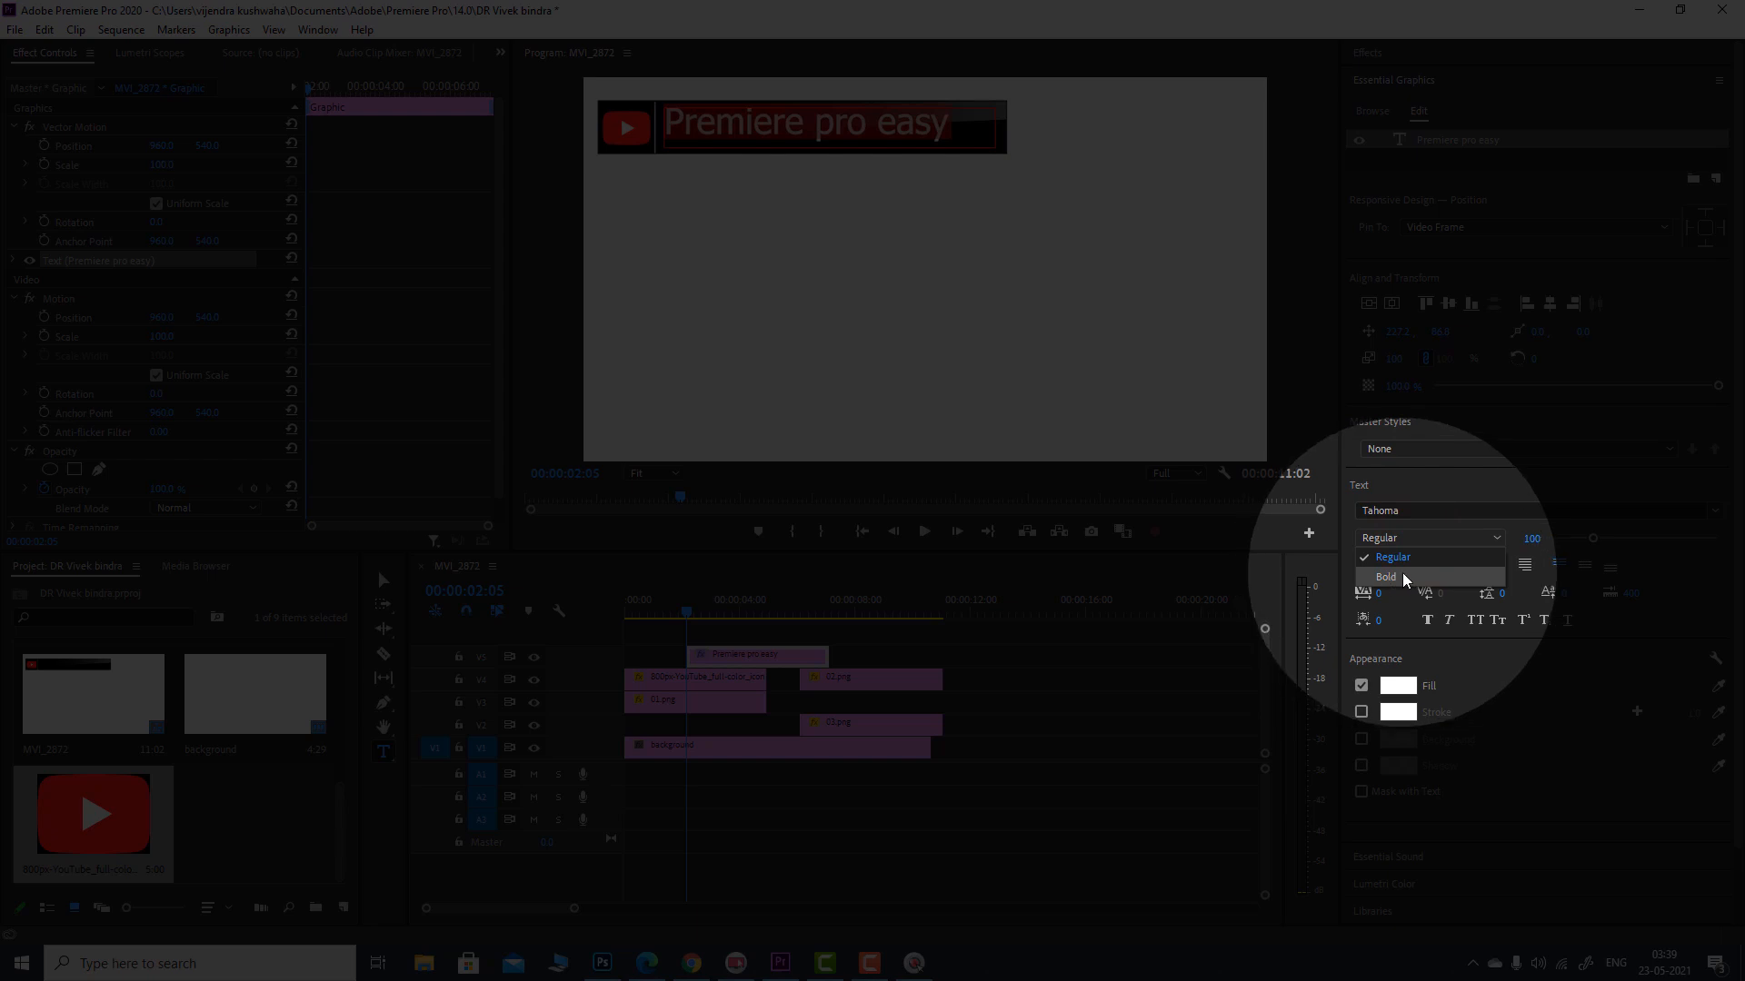
click(1403, 575)
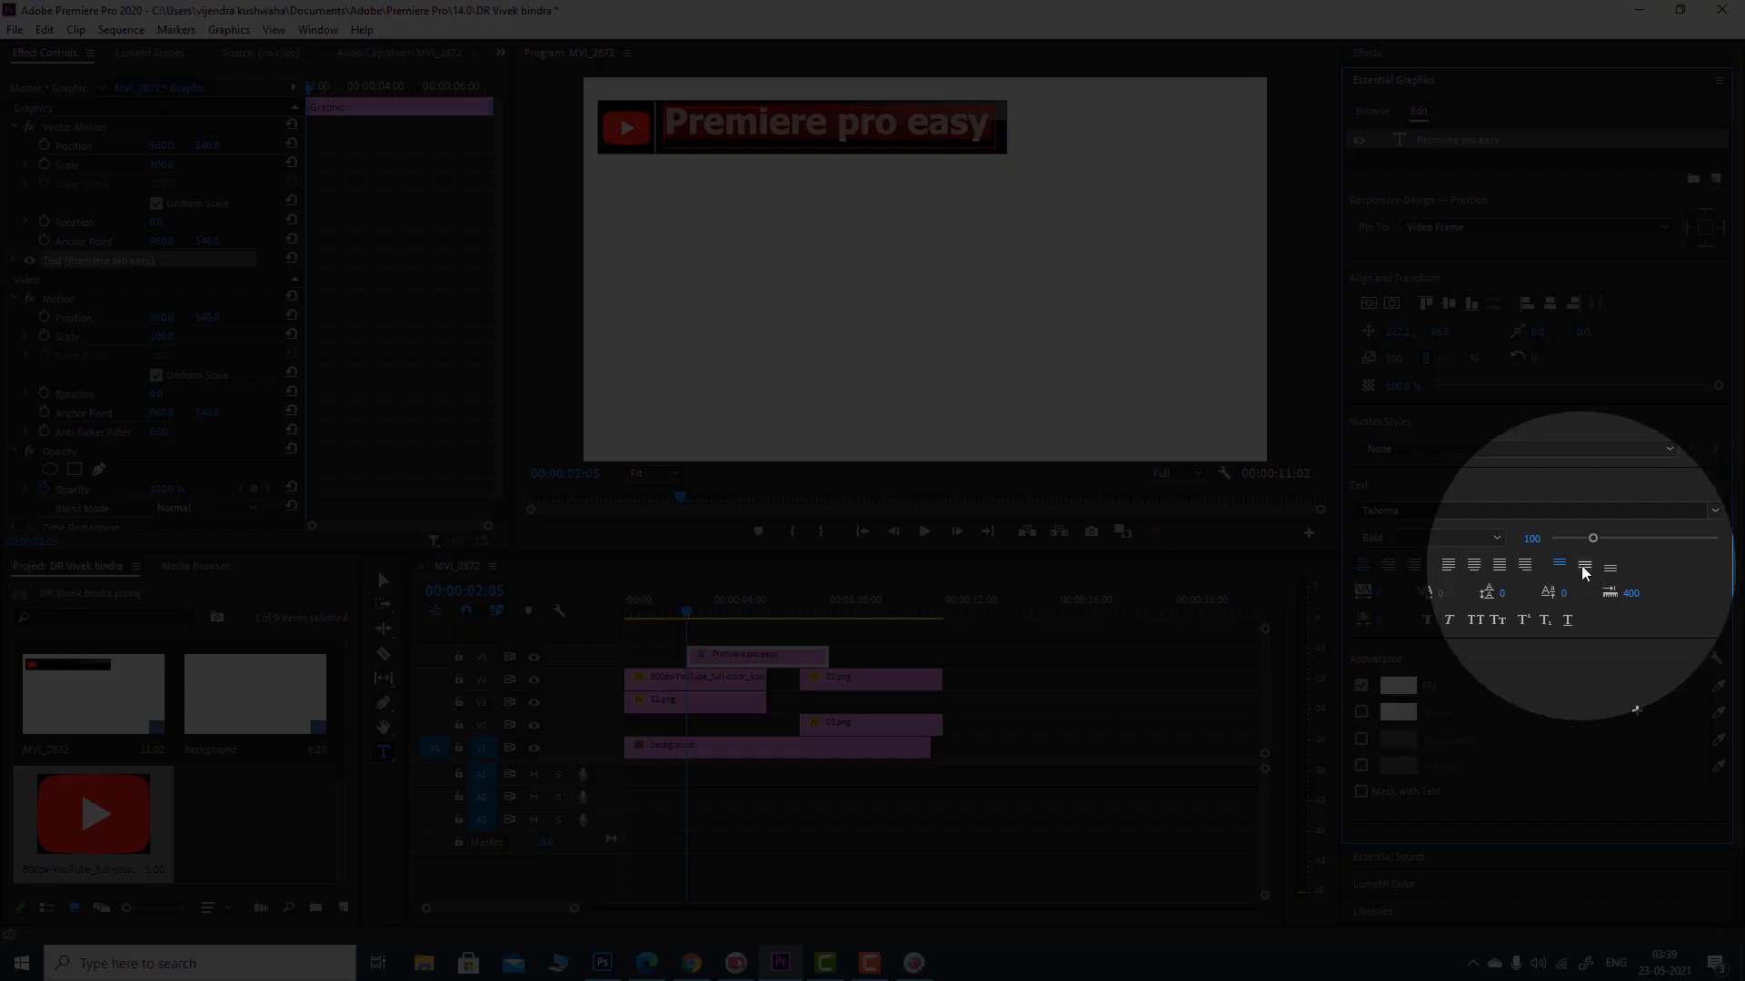
click(1586, 569)
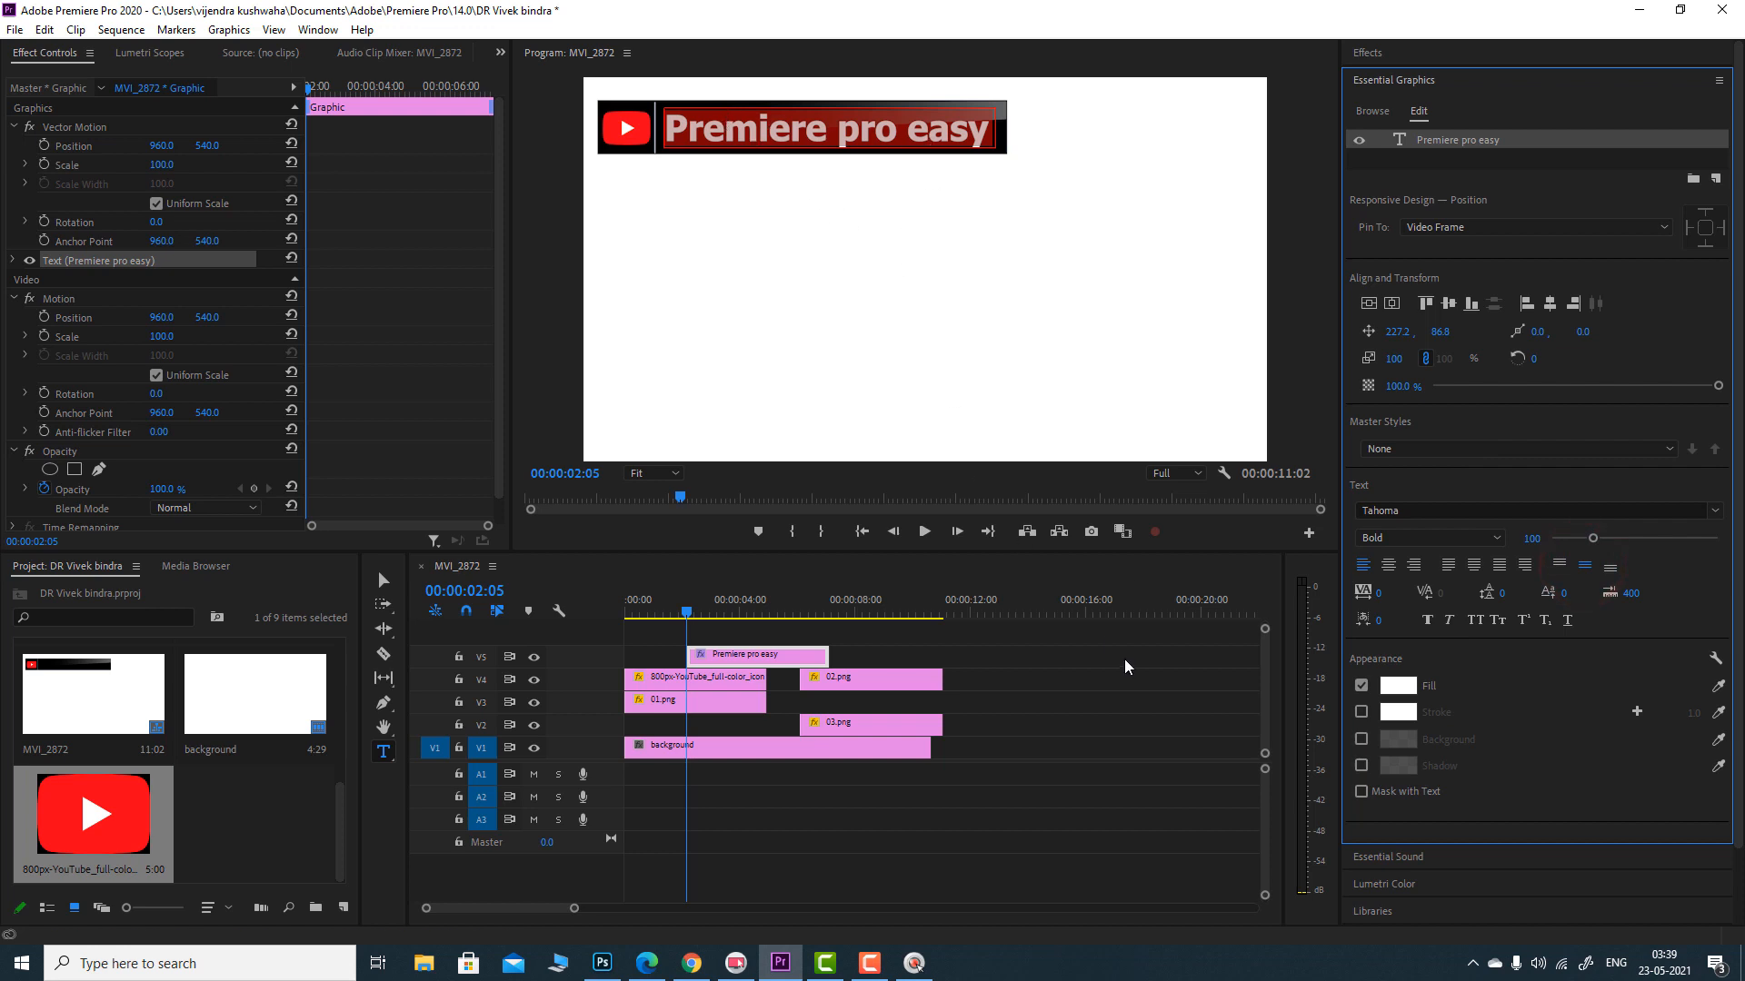
click(782, 661)
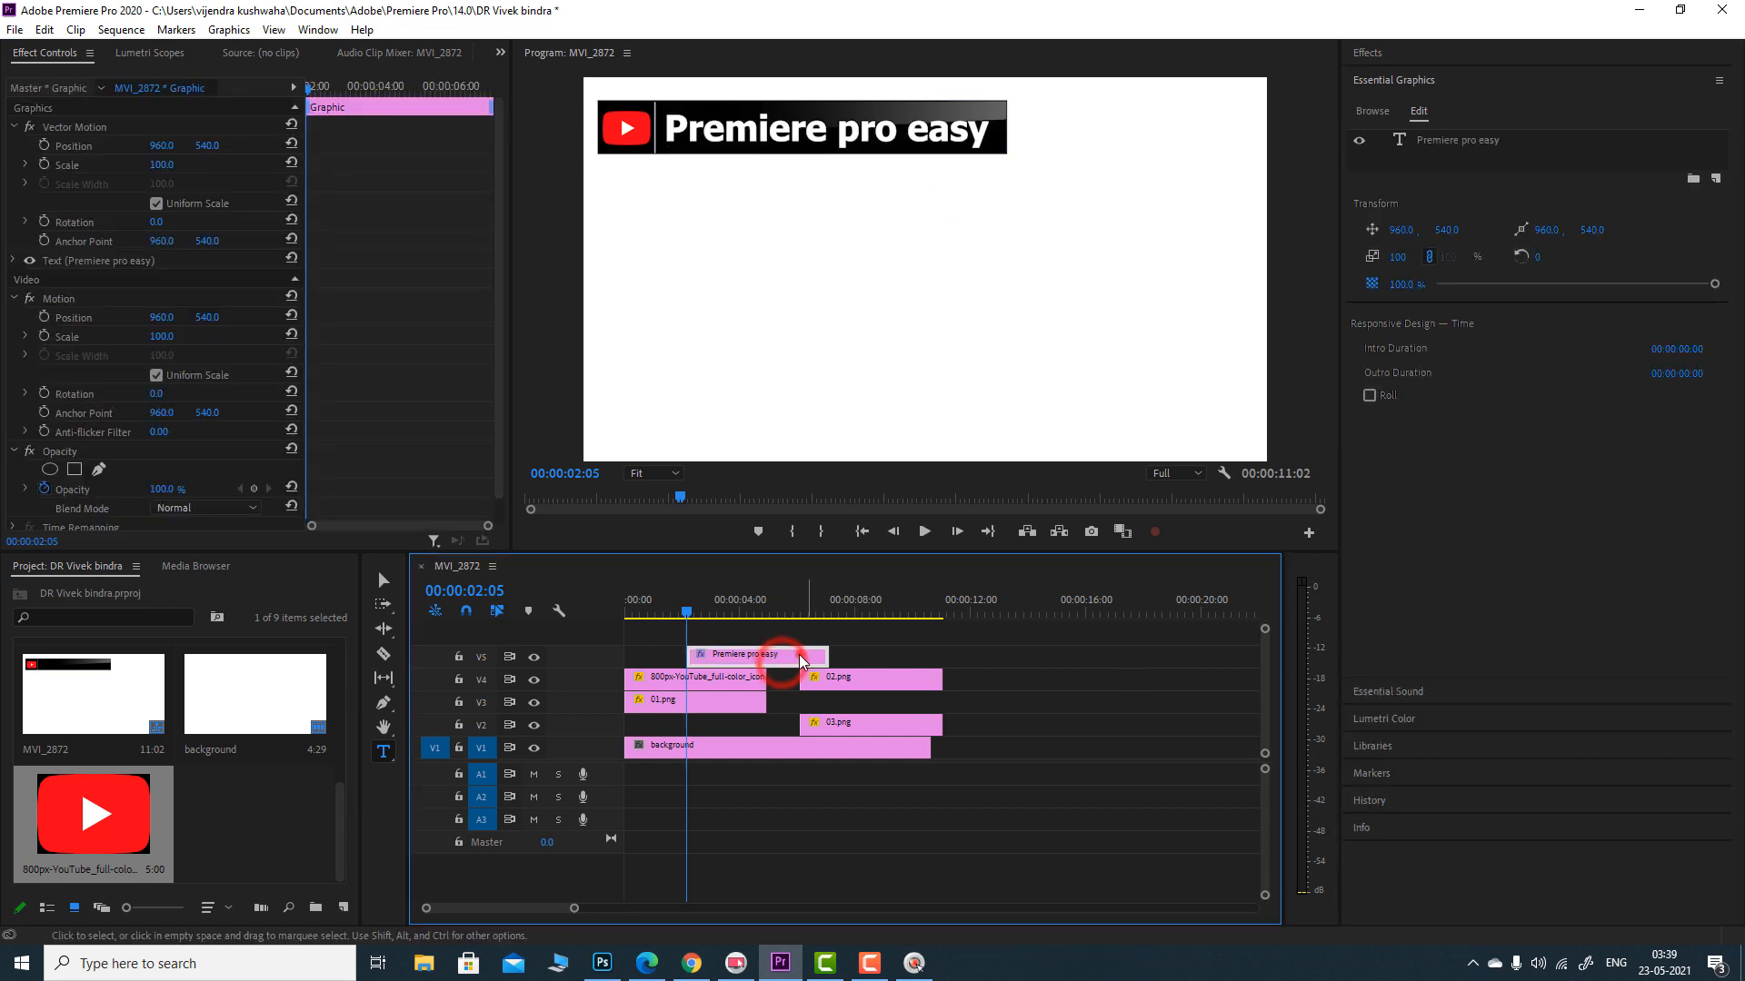
- Move the "Premiere pro easy" clip to the sequence start and start 02.png on V6 and 03.png on V2 at 00:00:02:05
drag(800, 655, 739, 658)
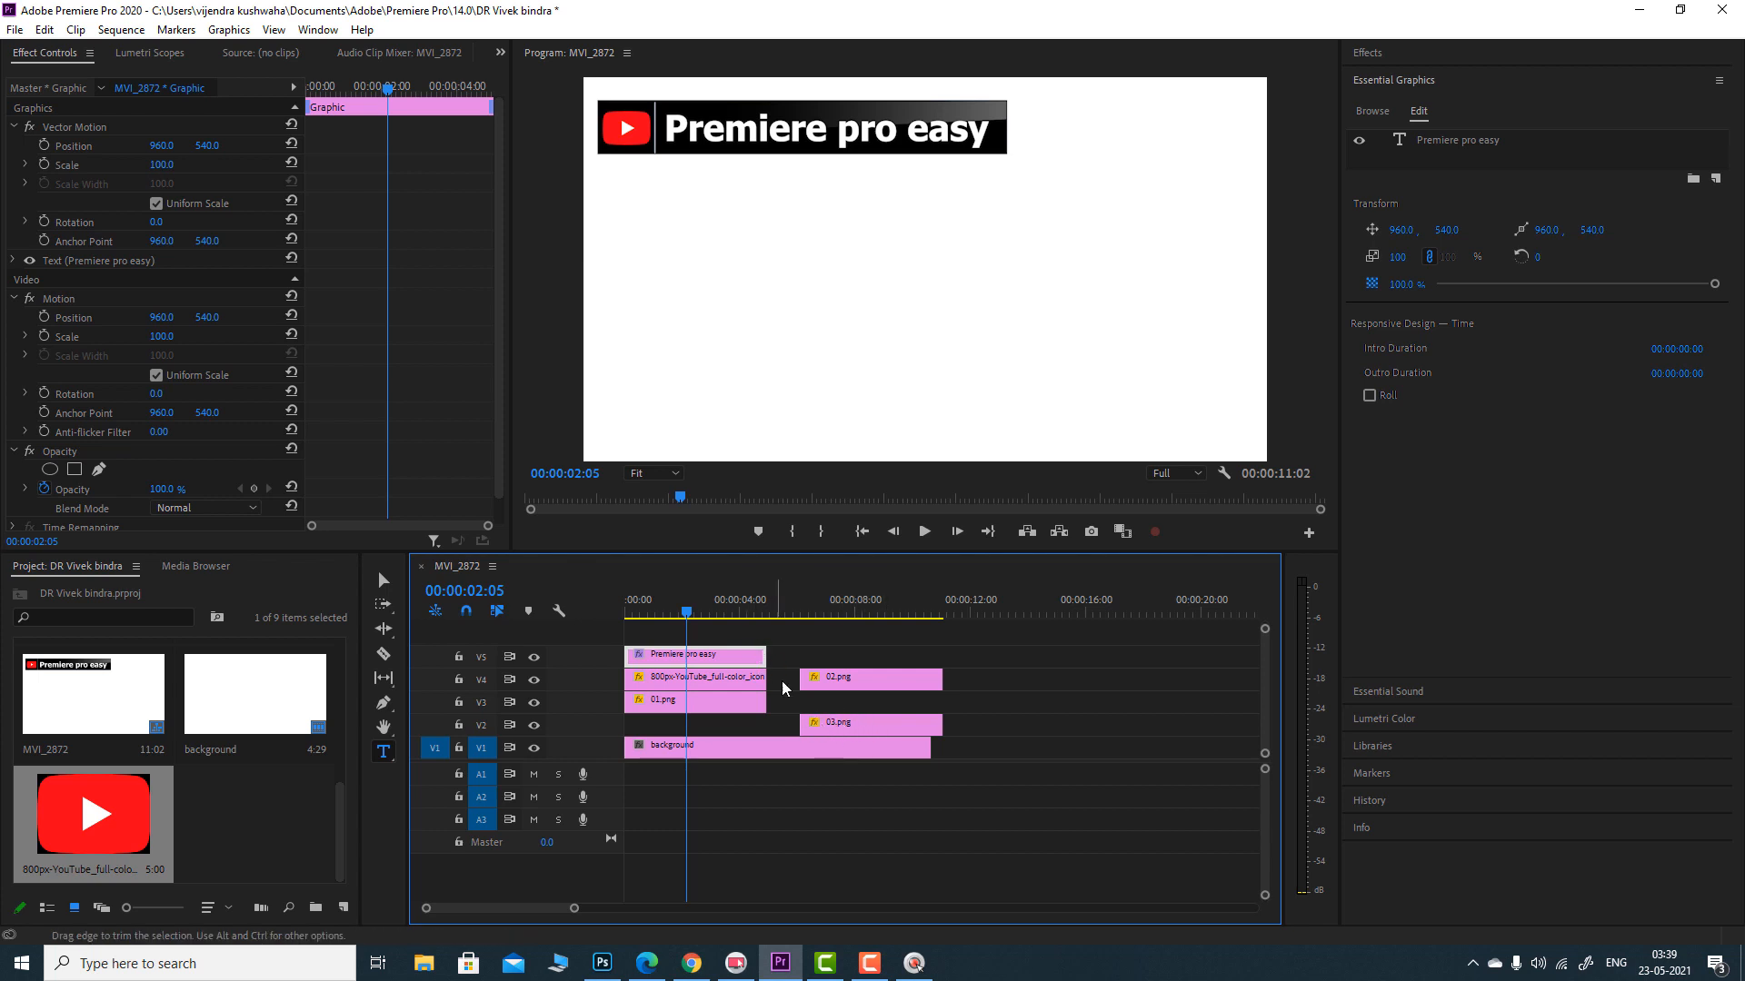
drag(845, 727, 734, 727)
drag(876, 679, 766, 631)
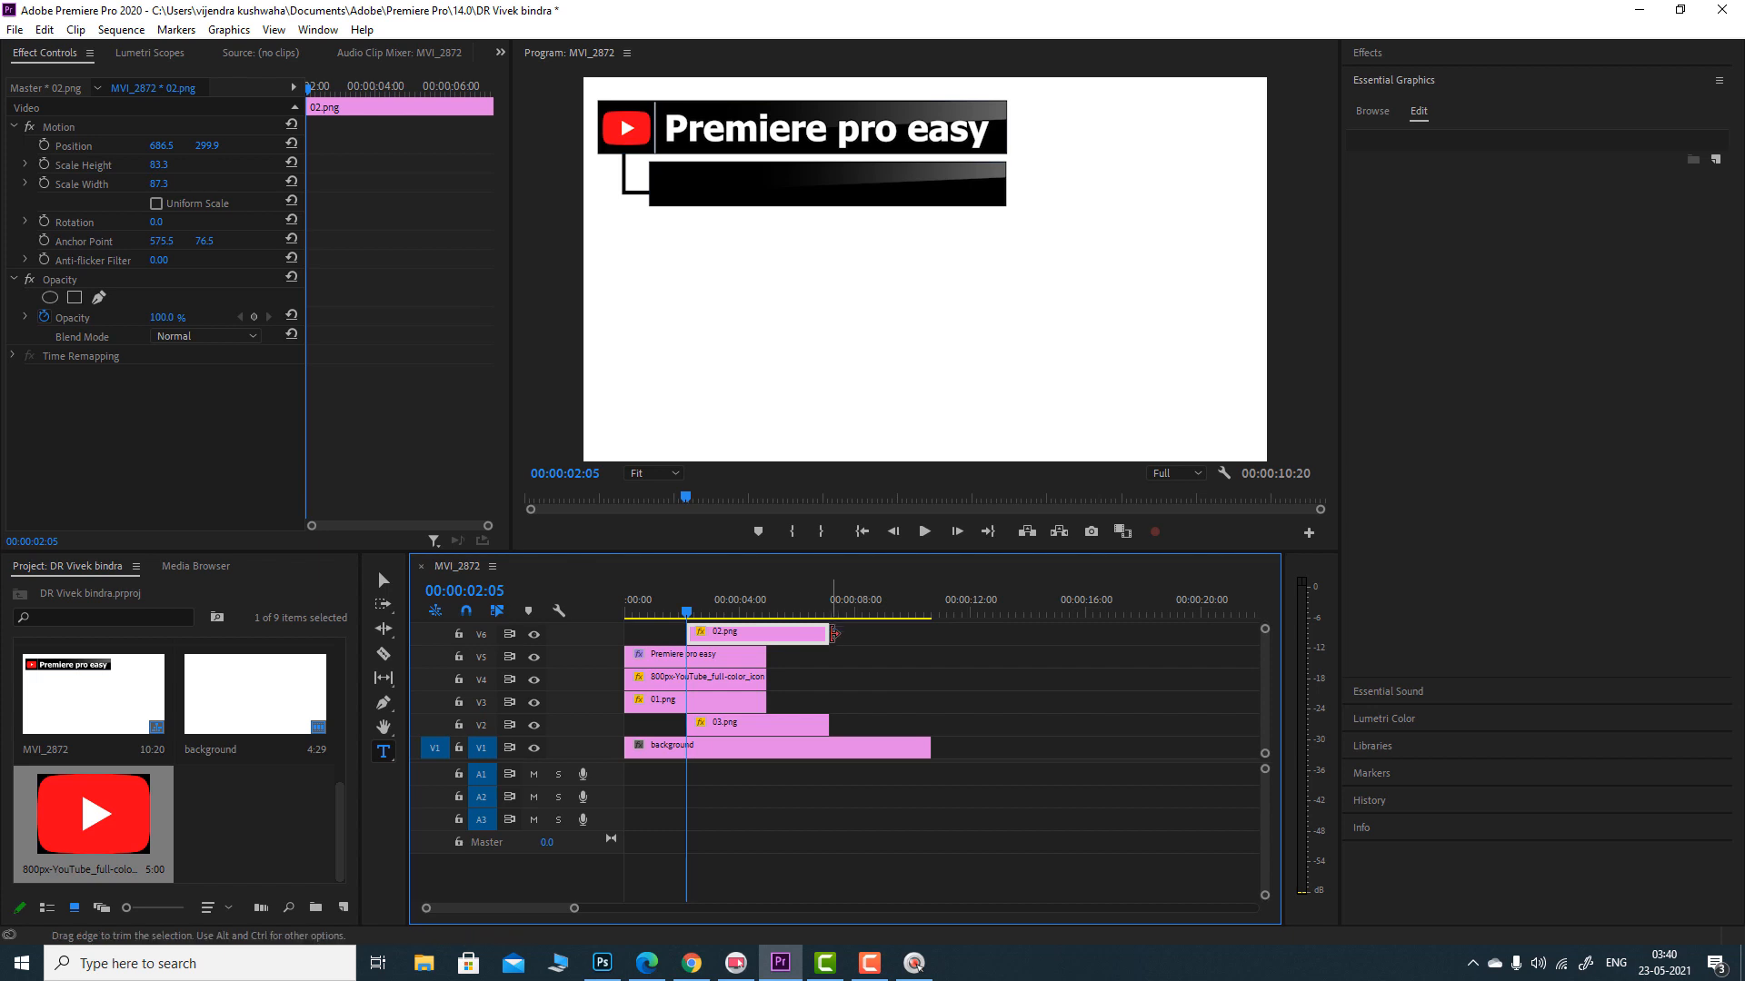
click(932, 677)
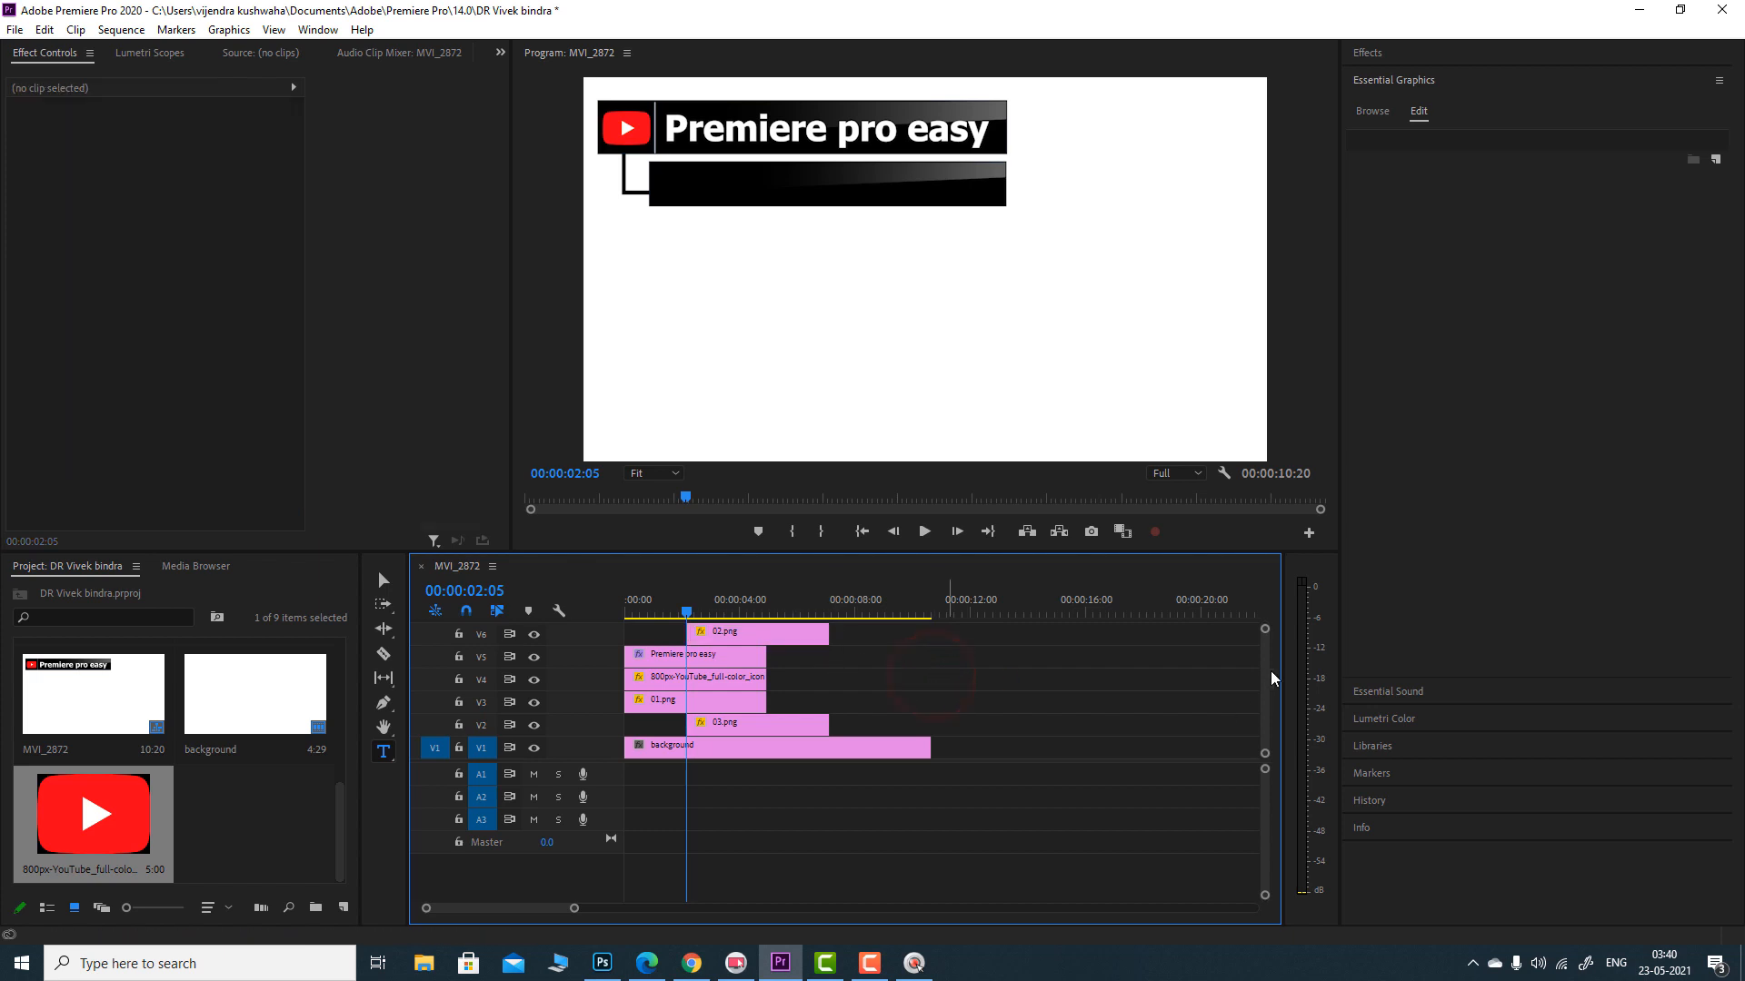
- Create a text box across the subheading bar and enter "Great news for us"
click(383, 750)
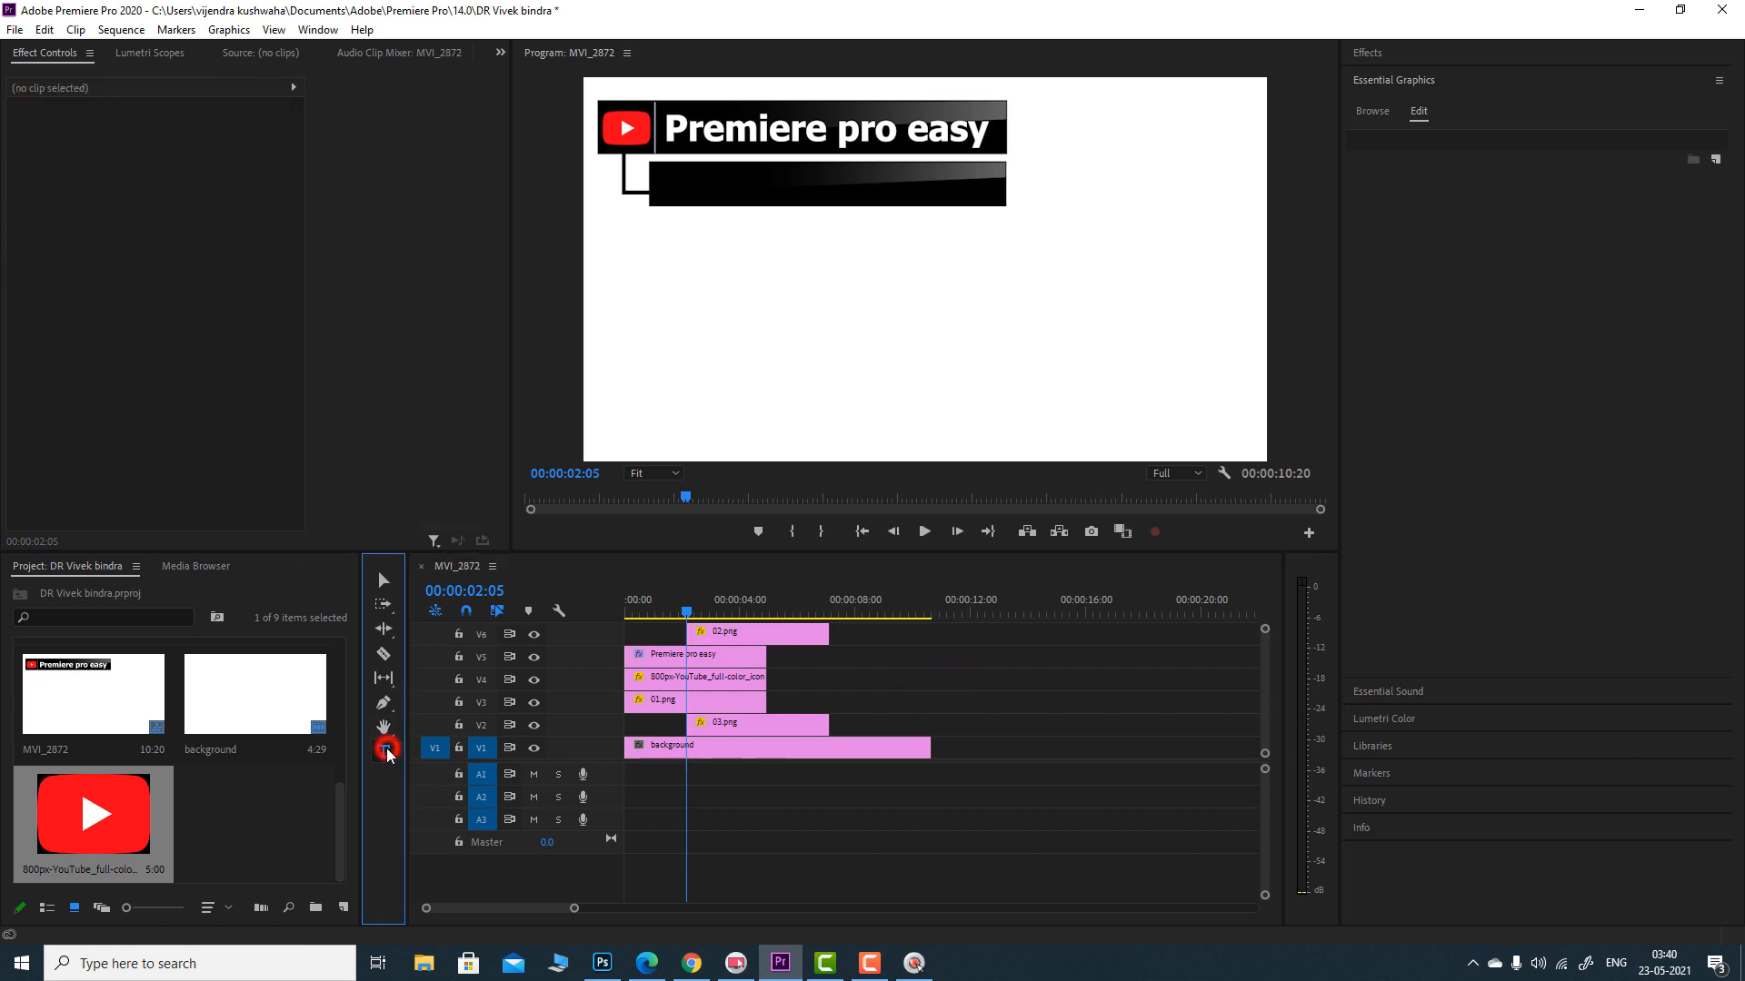
click(672, 178)
drag(886, 202, 1000, 205)
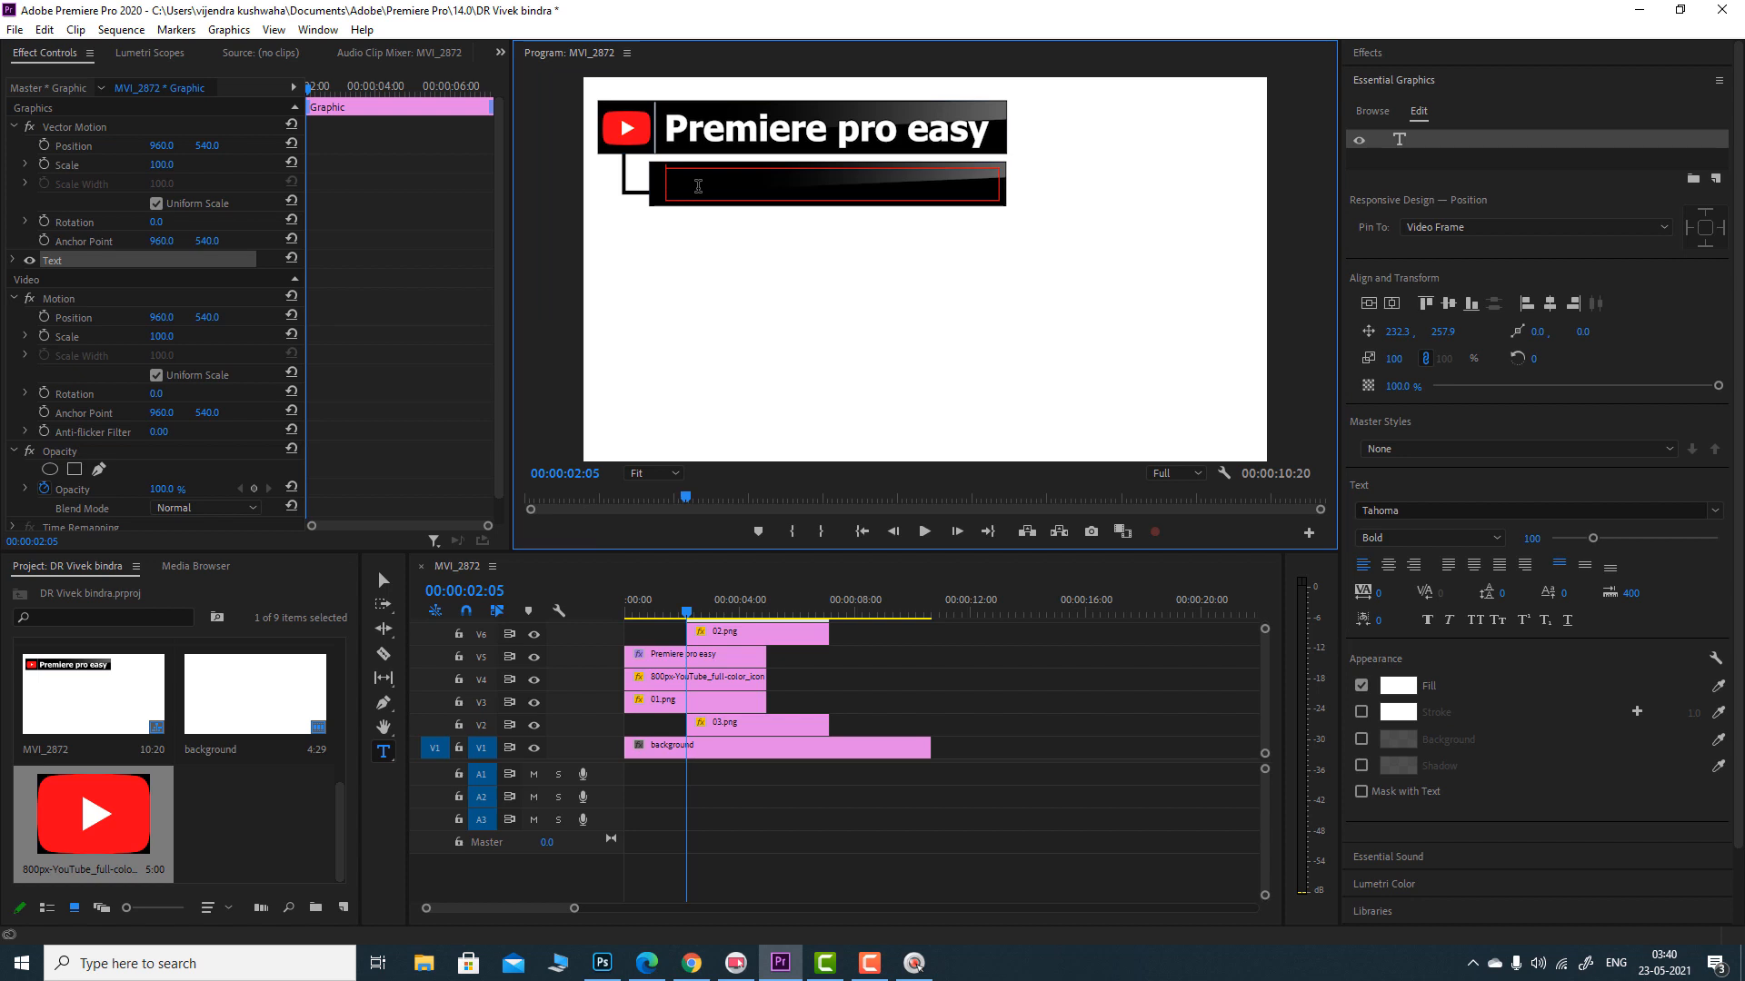
text(Great news)
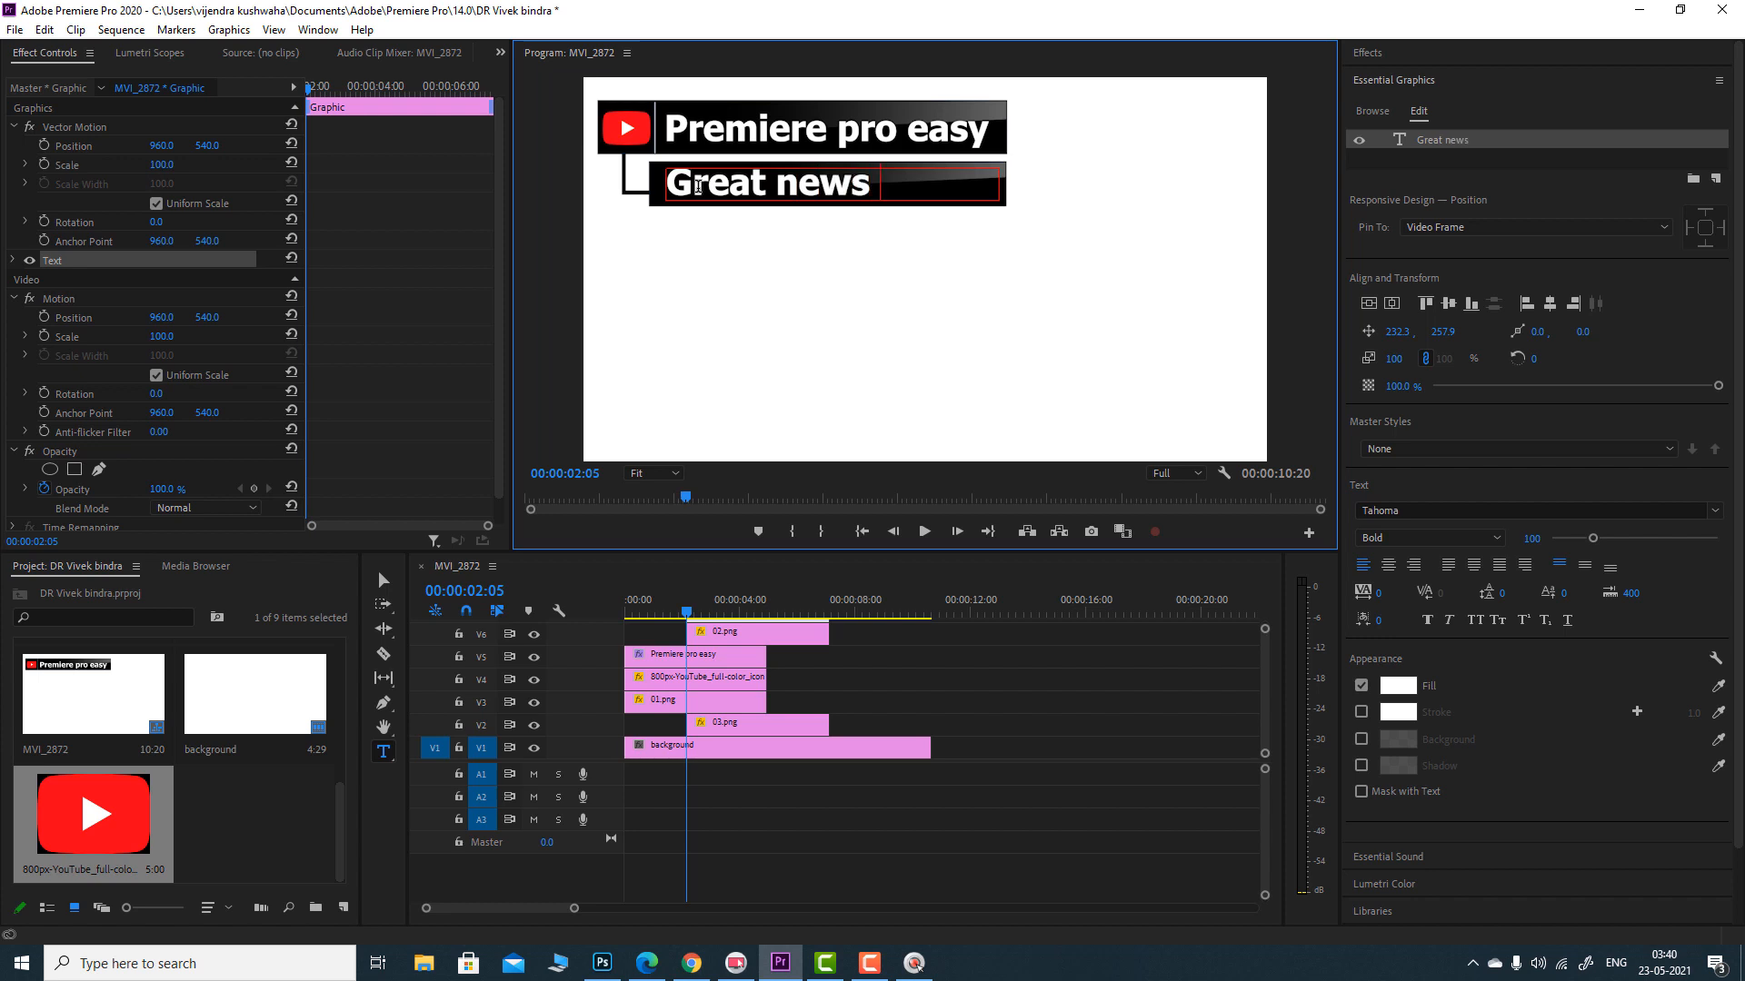
text( for us)
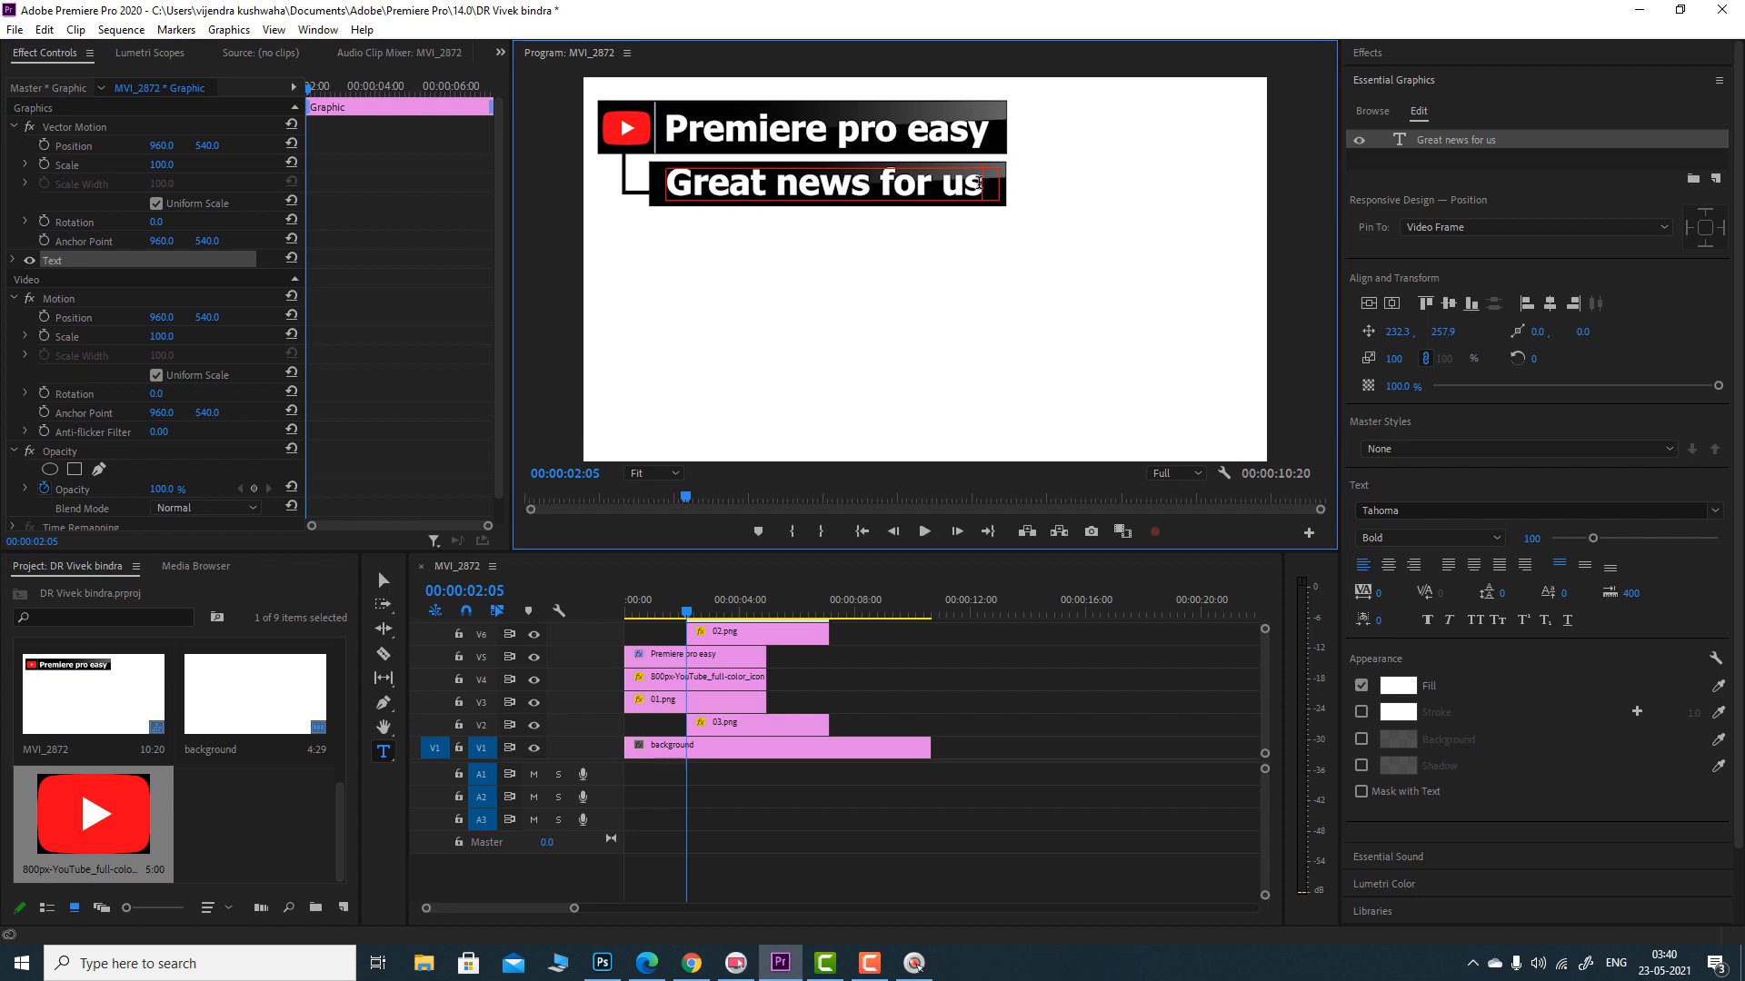
- Set the whole subheading text to Regular at size 73 and centre it vertically in its text box
drag(978, 181, 666, 186)
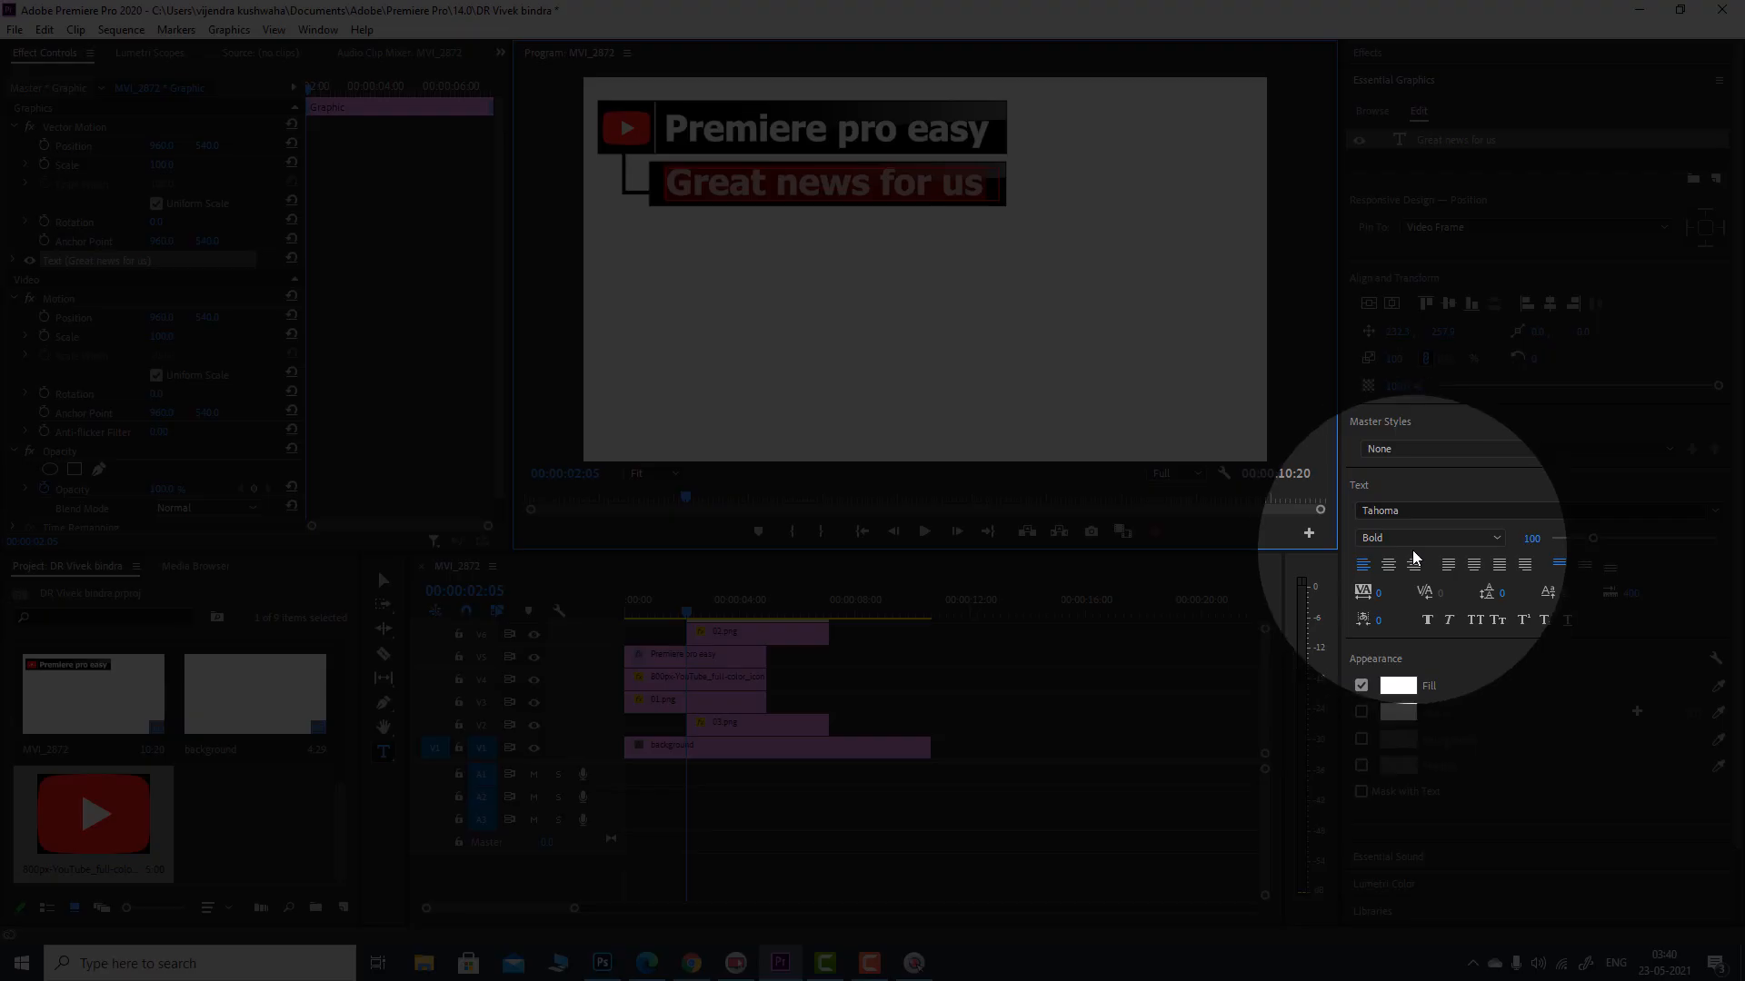
click(1412, 540)
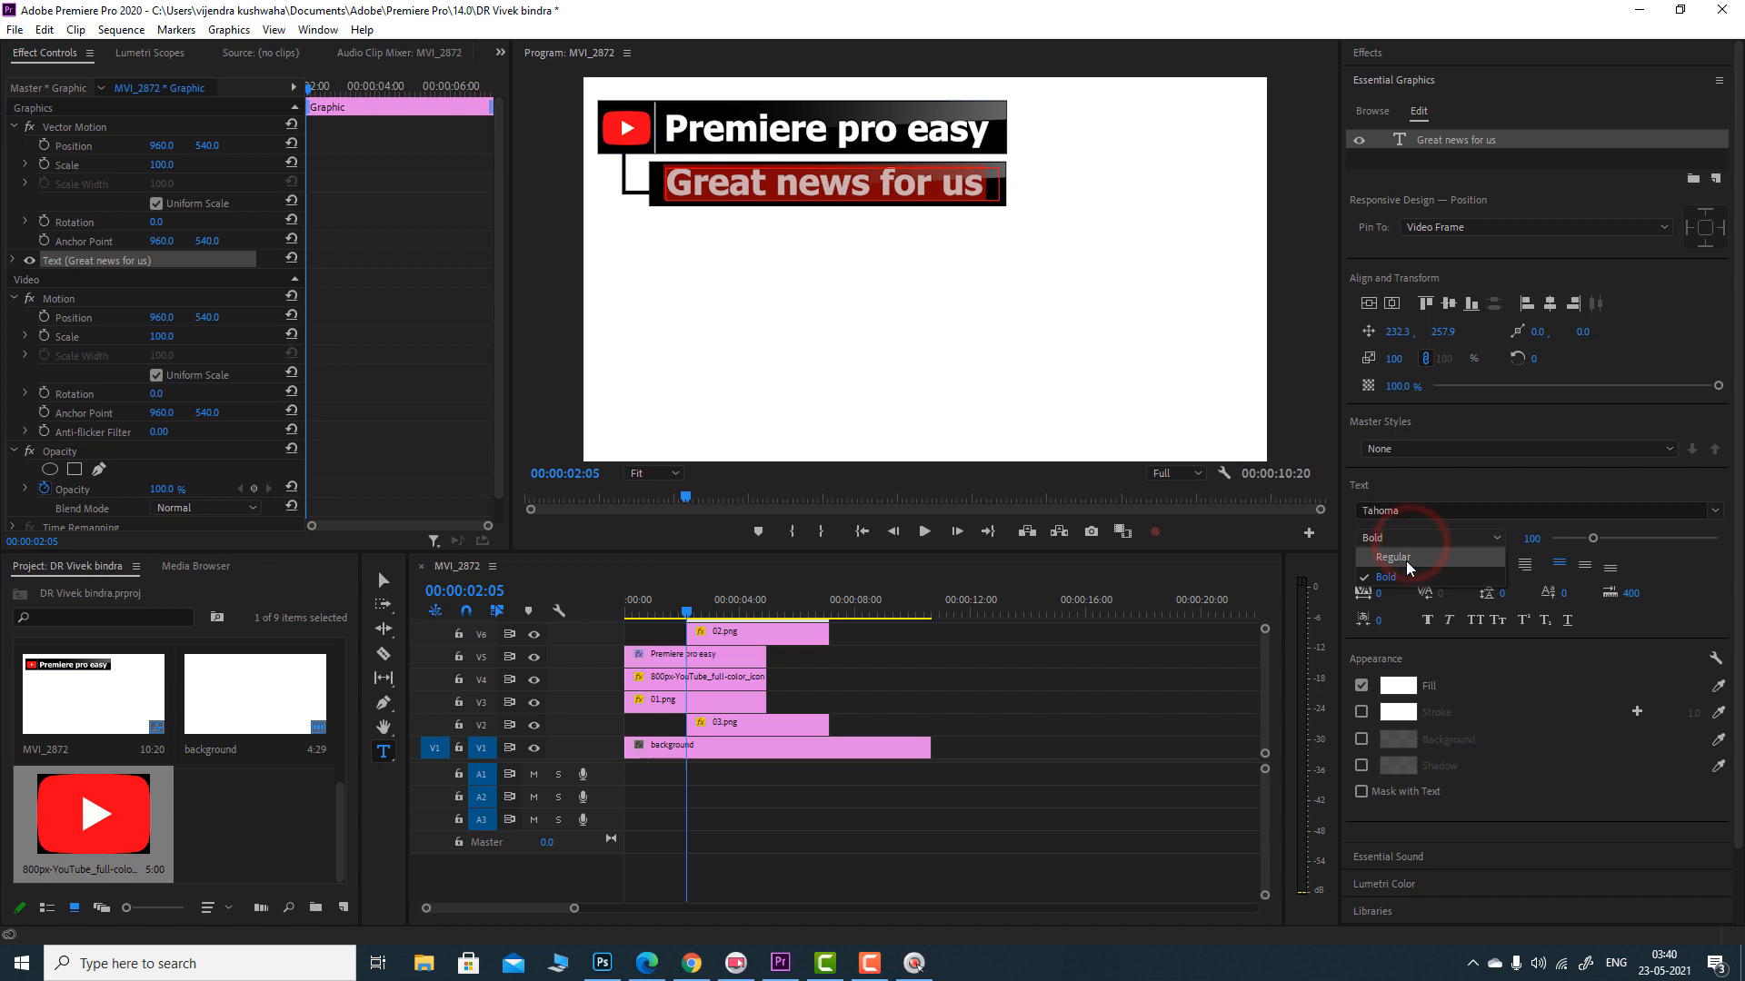
click(1408, 558)
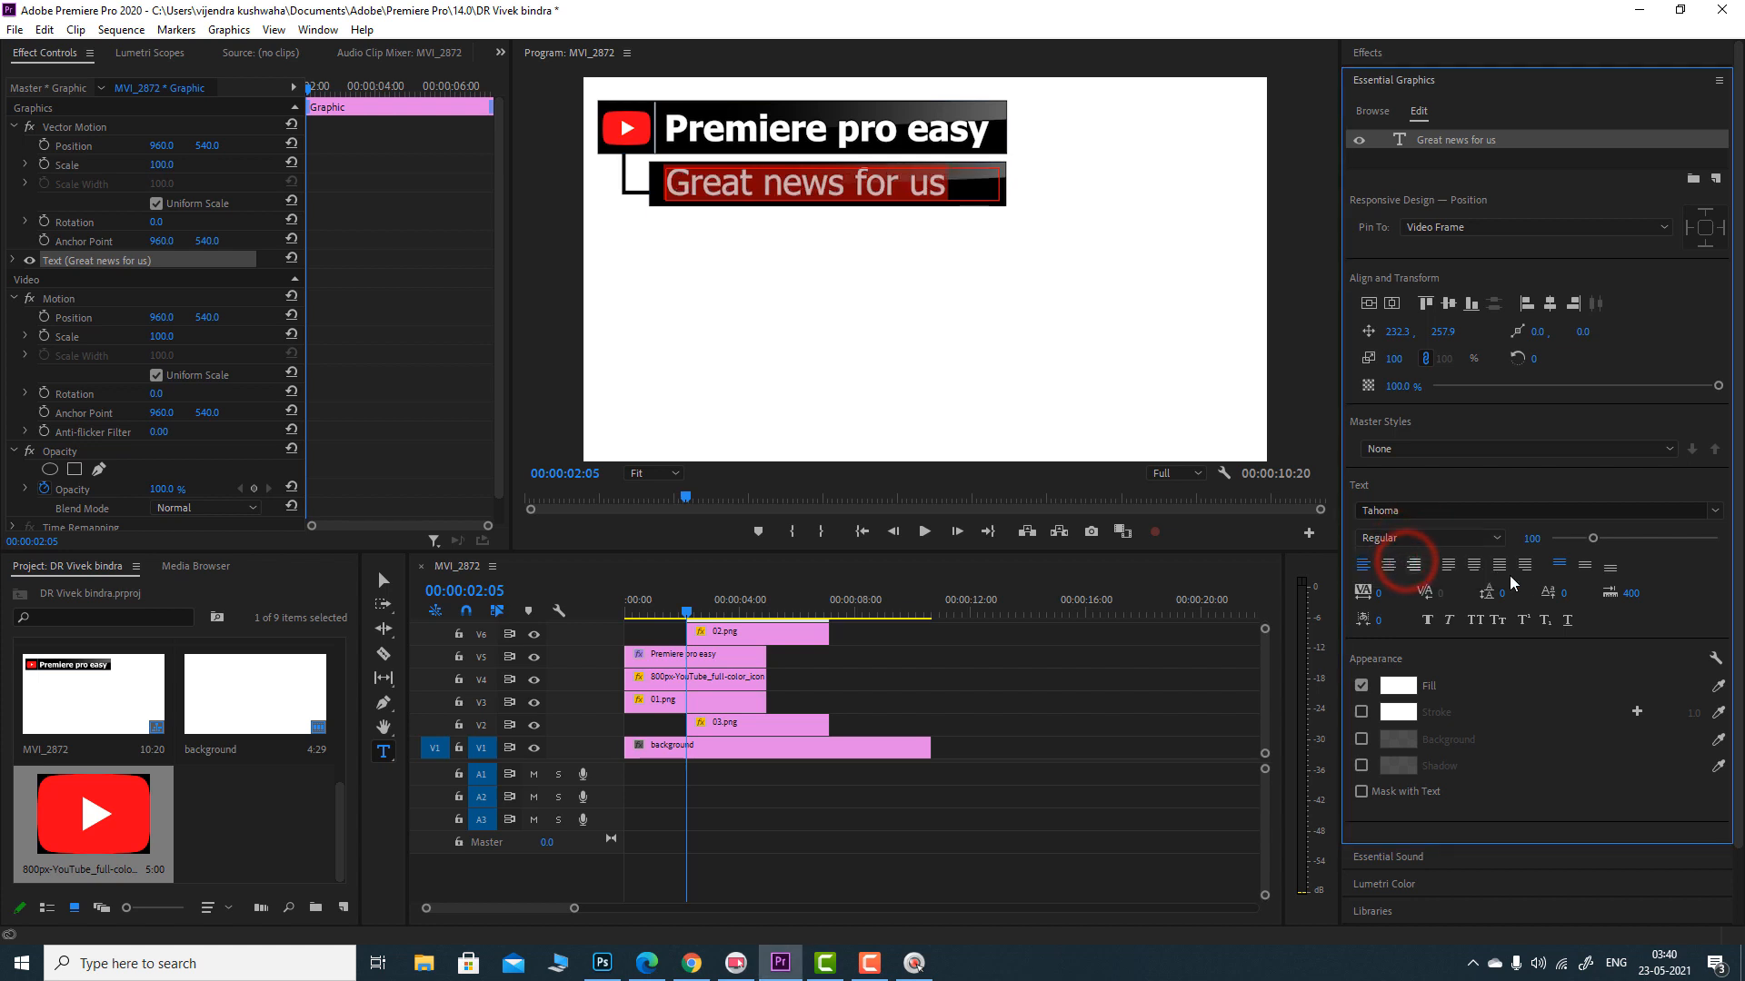
drag(1592, 537, 1583, 546)
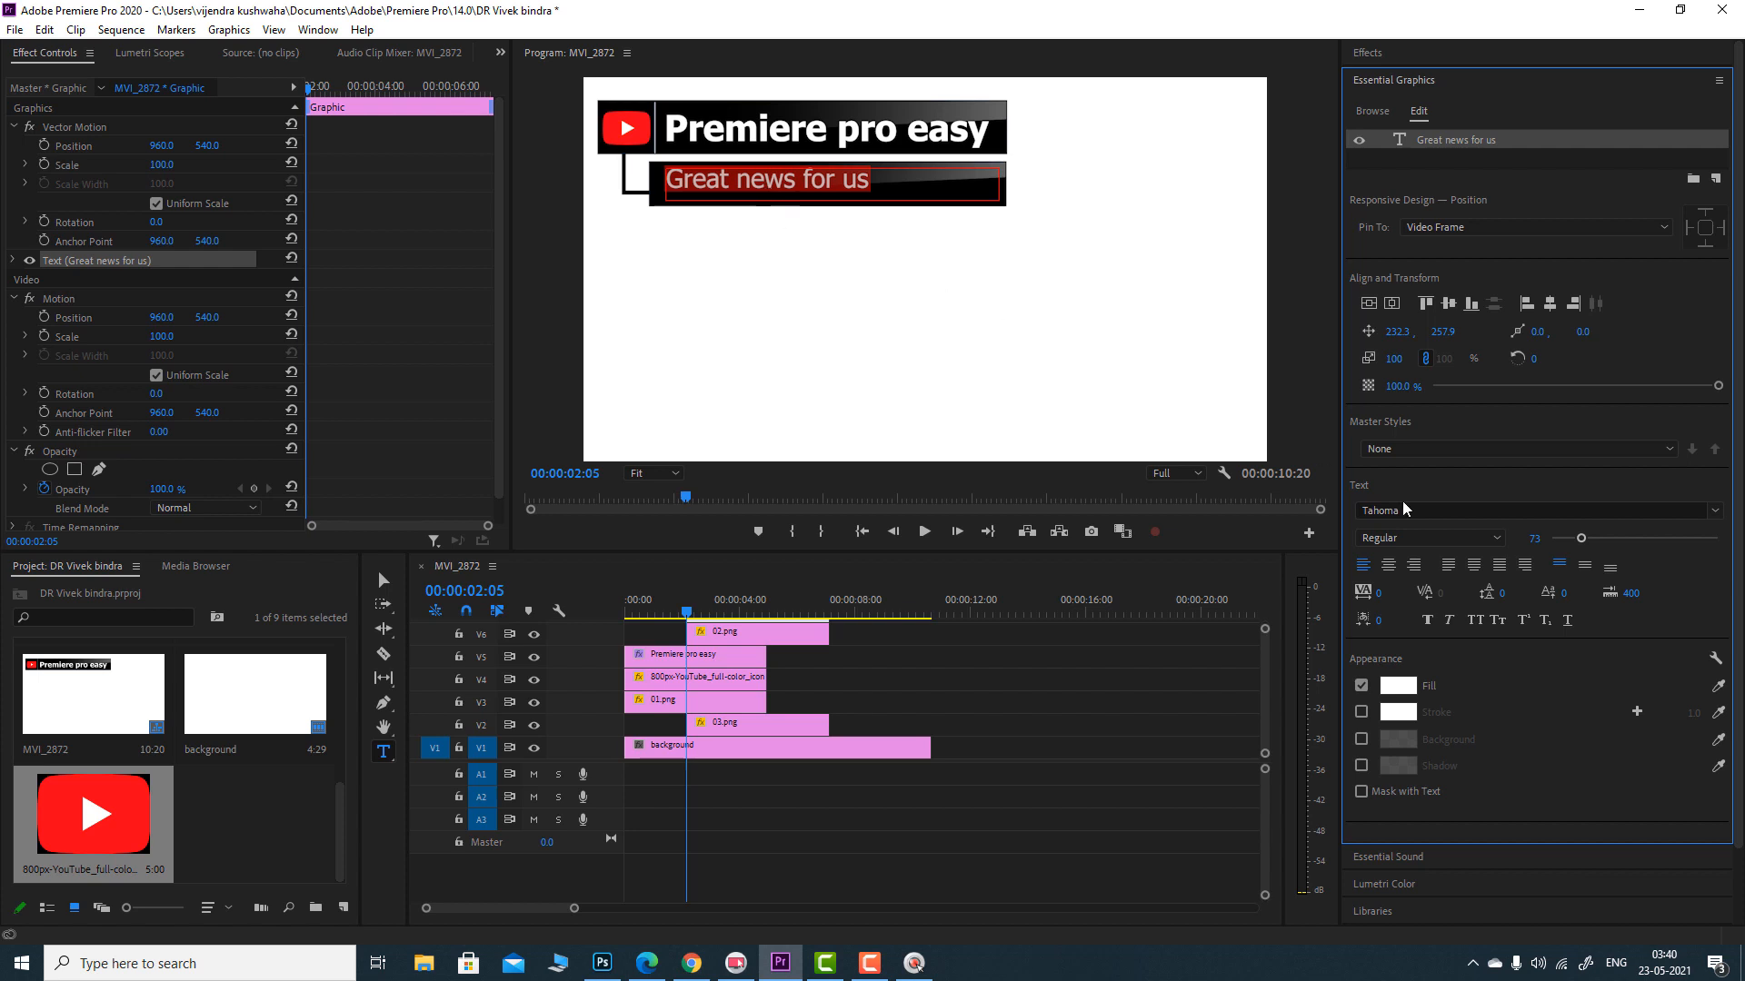
click(1582, 565)
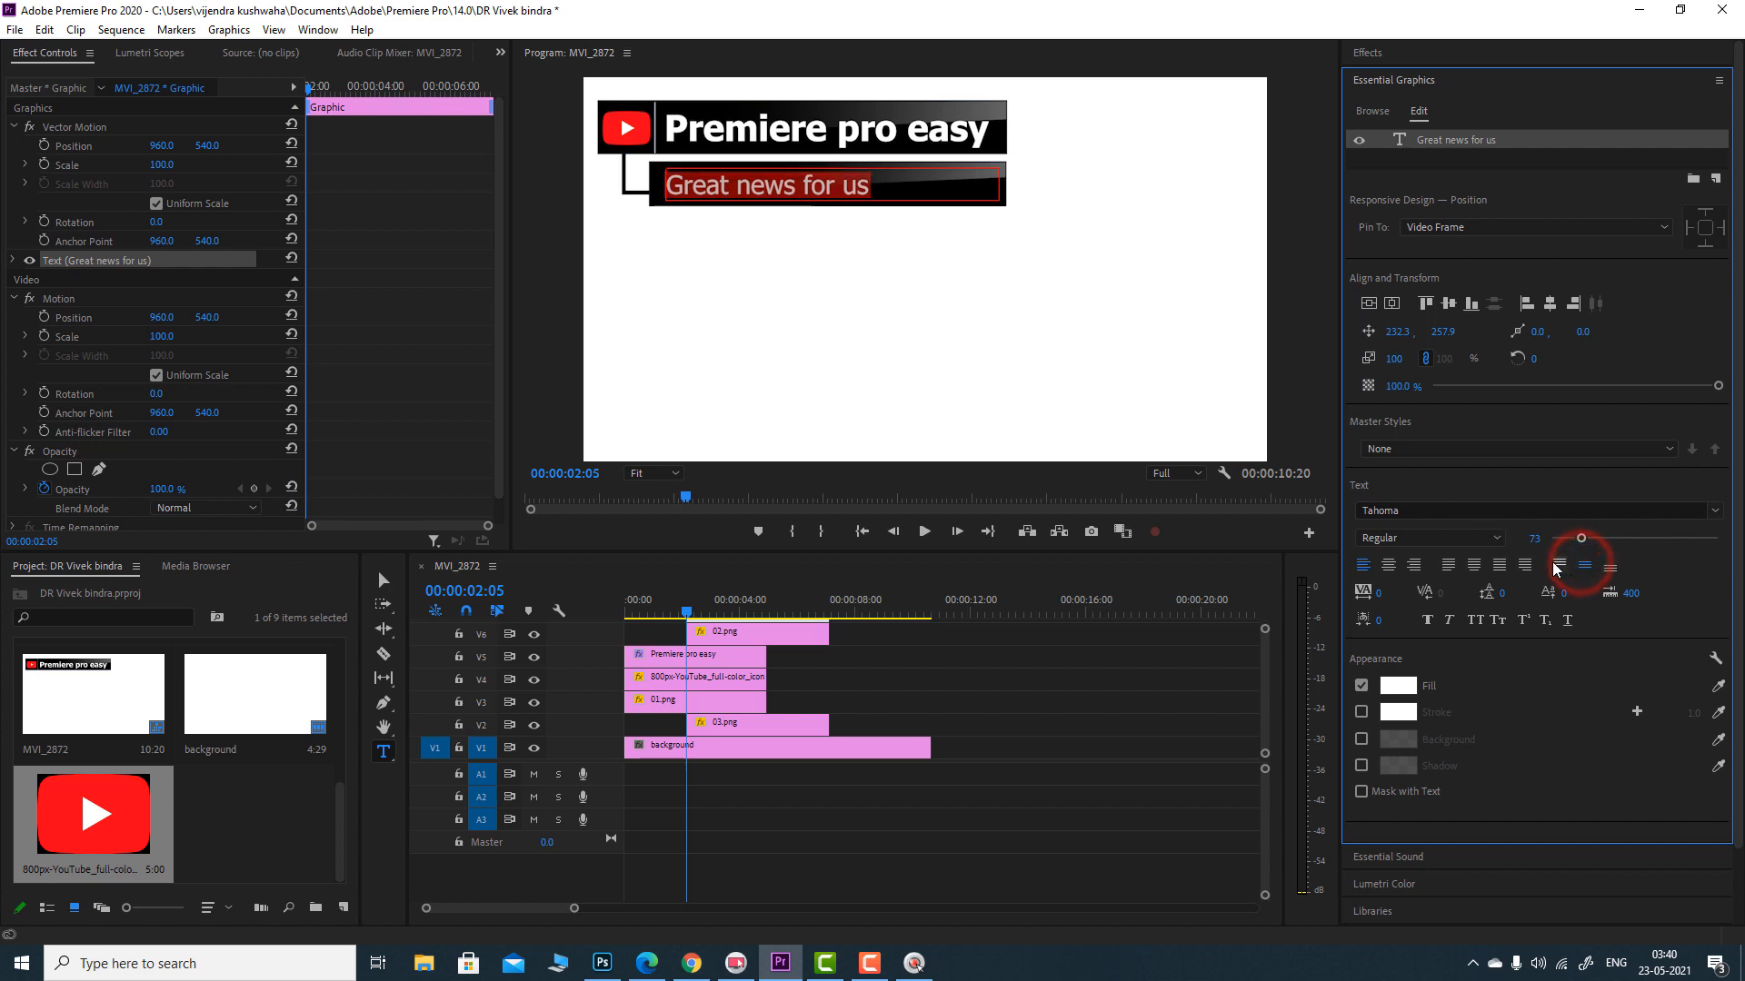
click(890, 186)
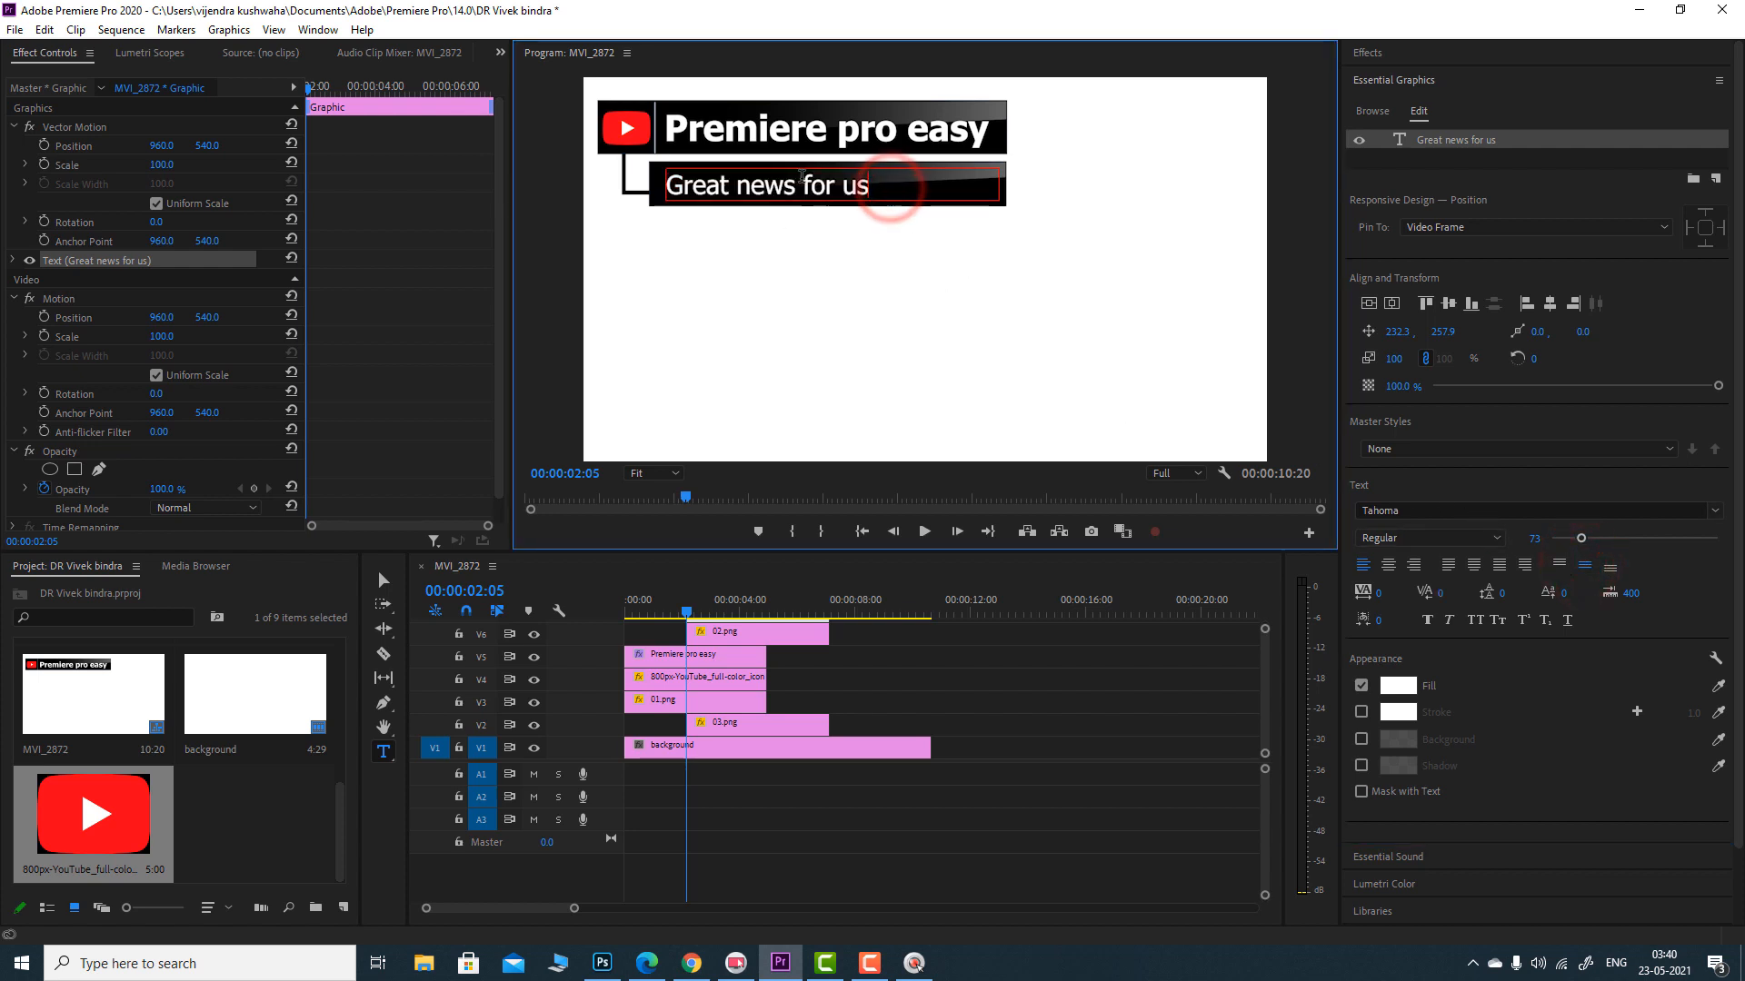
- Replace the word "us" with "everyone" in the subheading text
drag(845, 185, 919, 185)
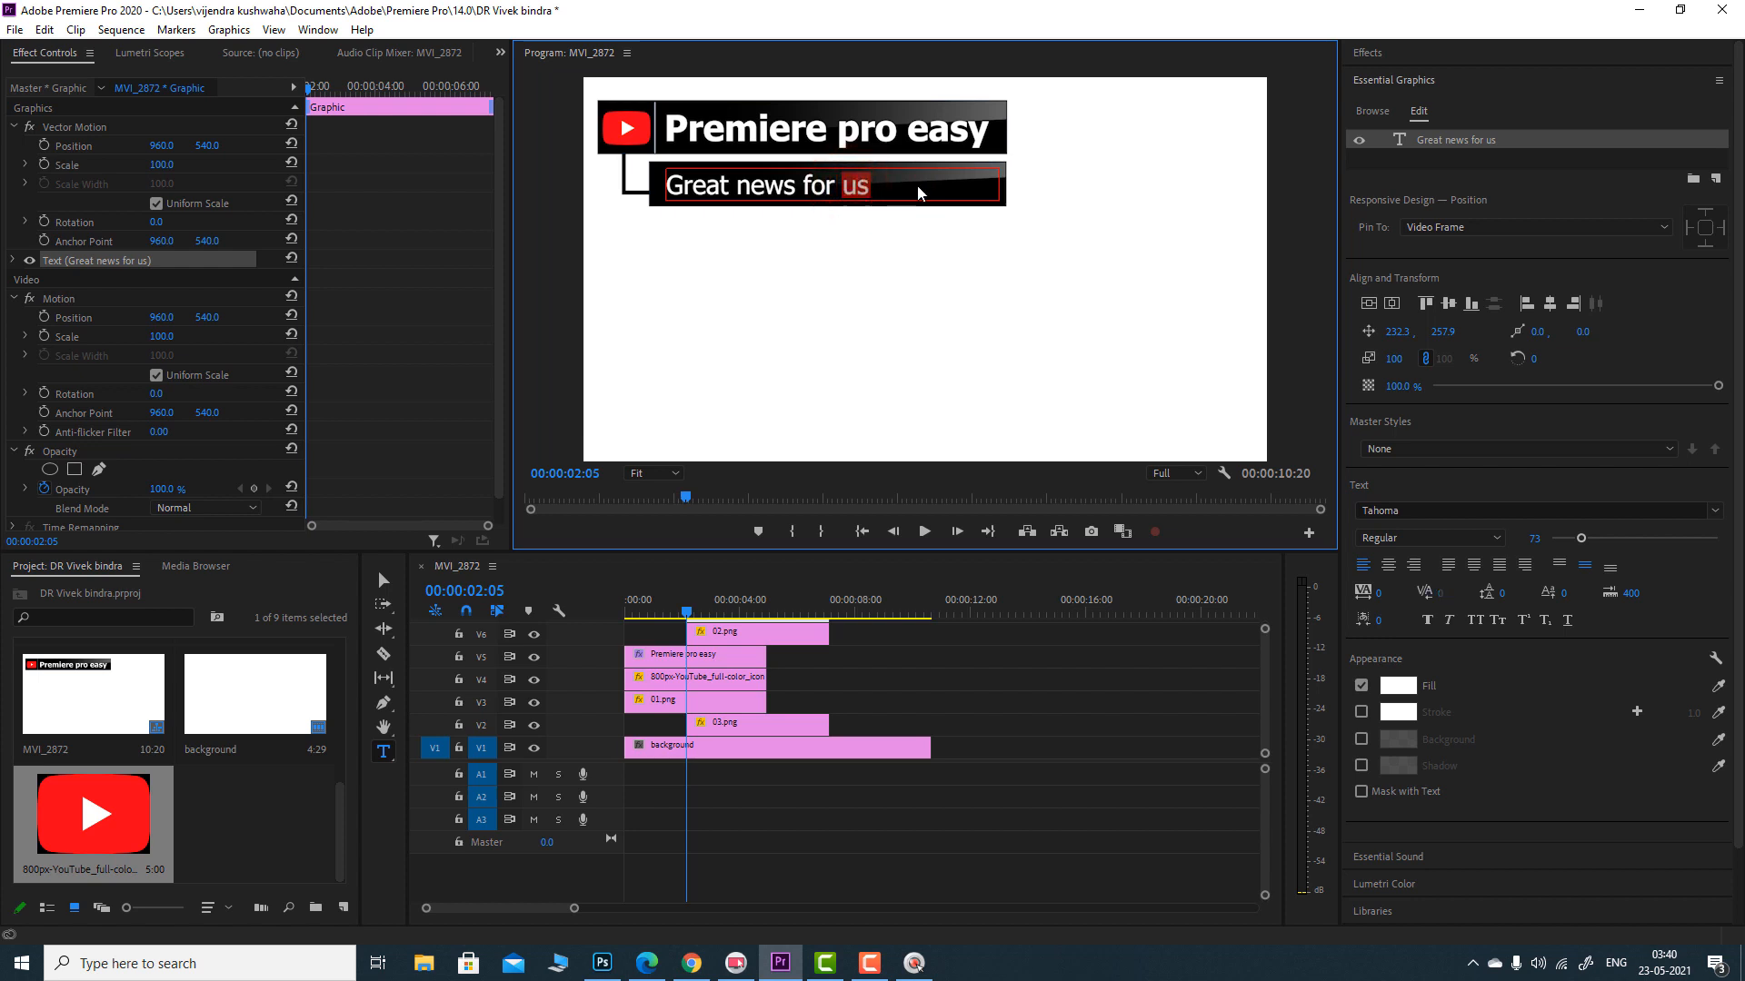
key(BackSpace)
text(everyone)
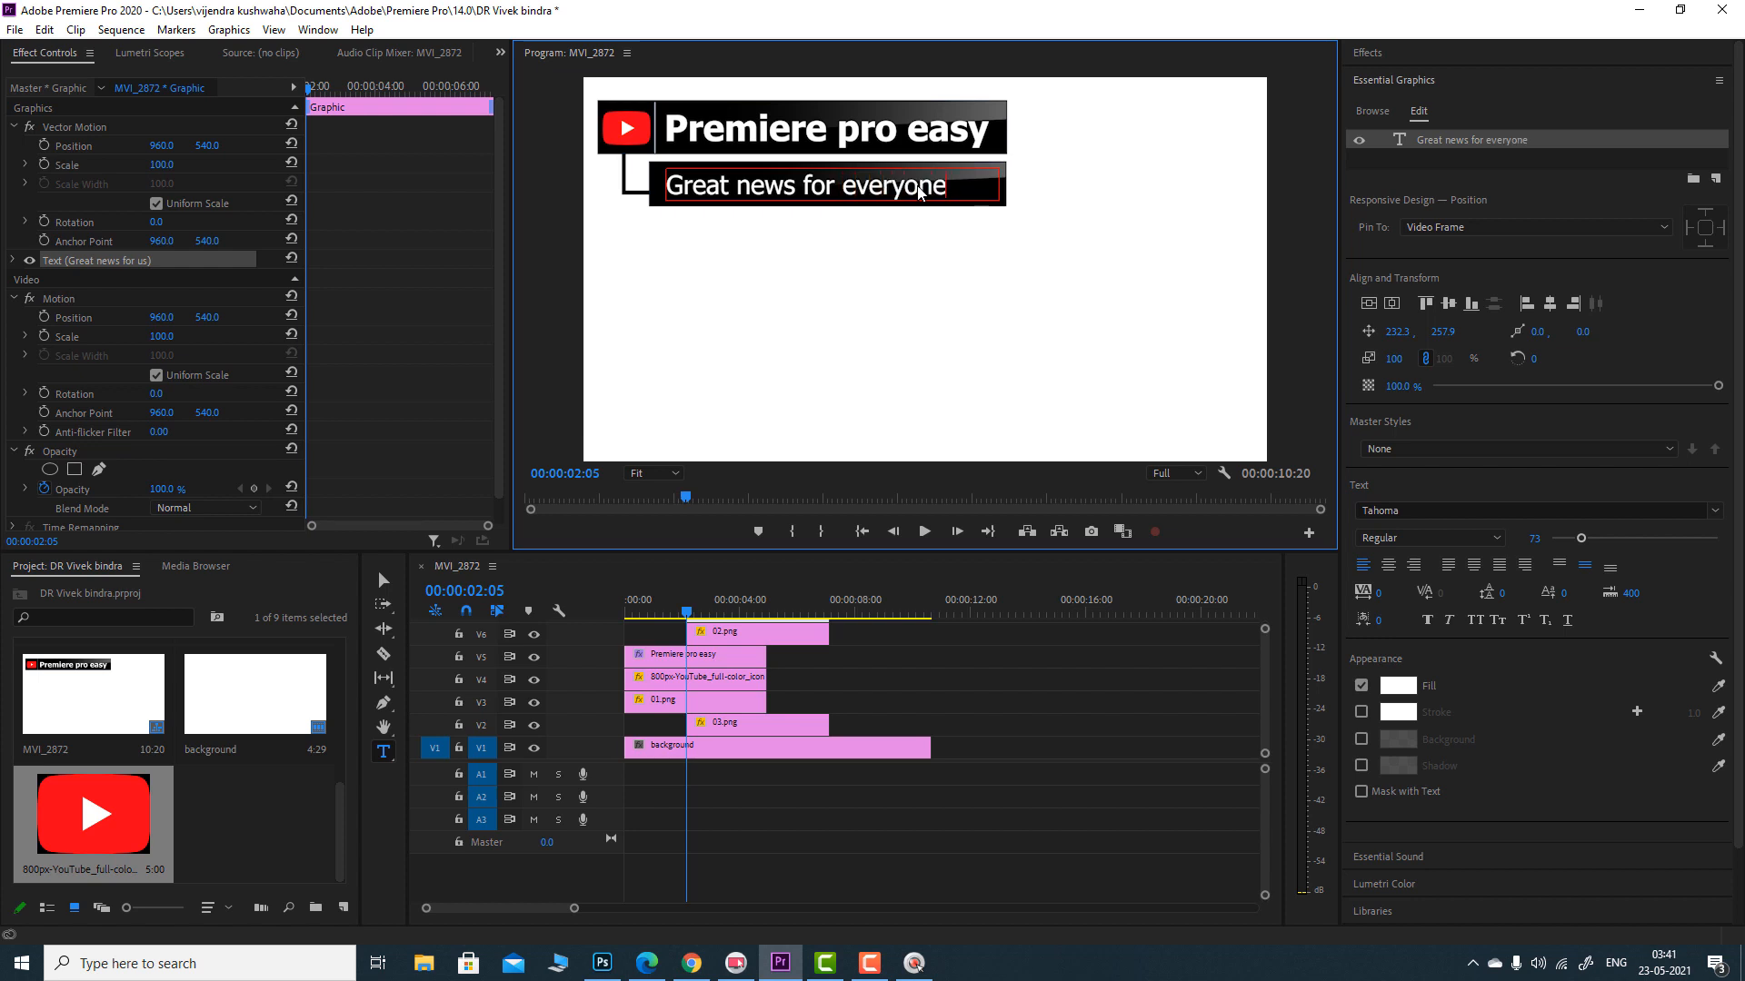
click(896, 693)
scroll(825, 722, up, 2)
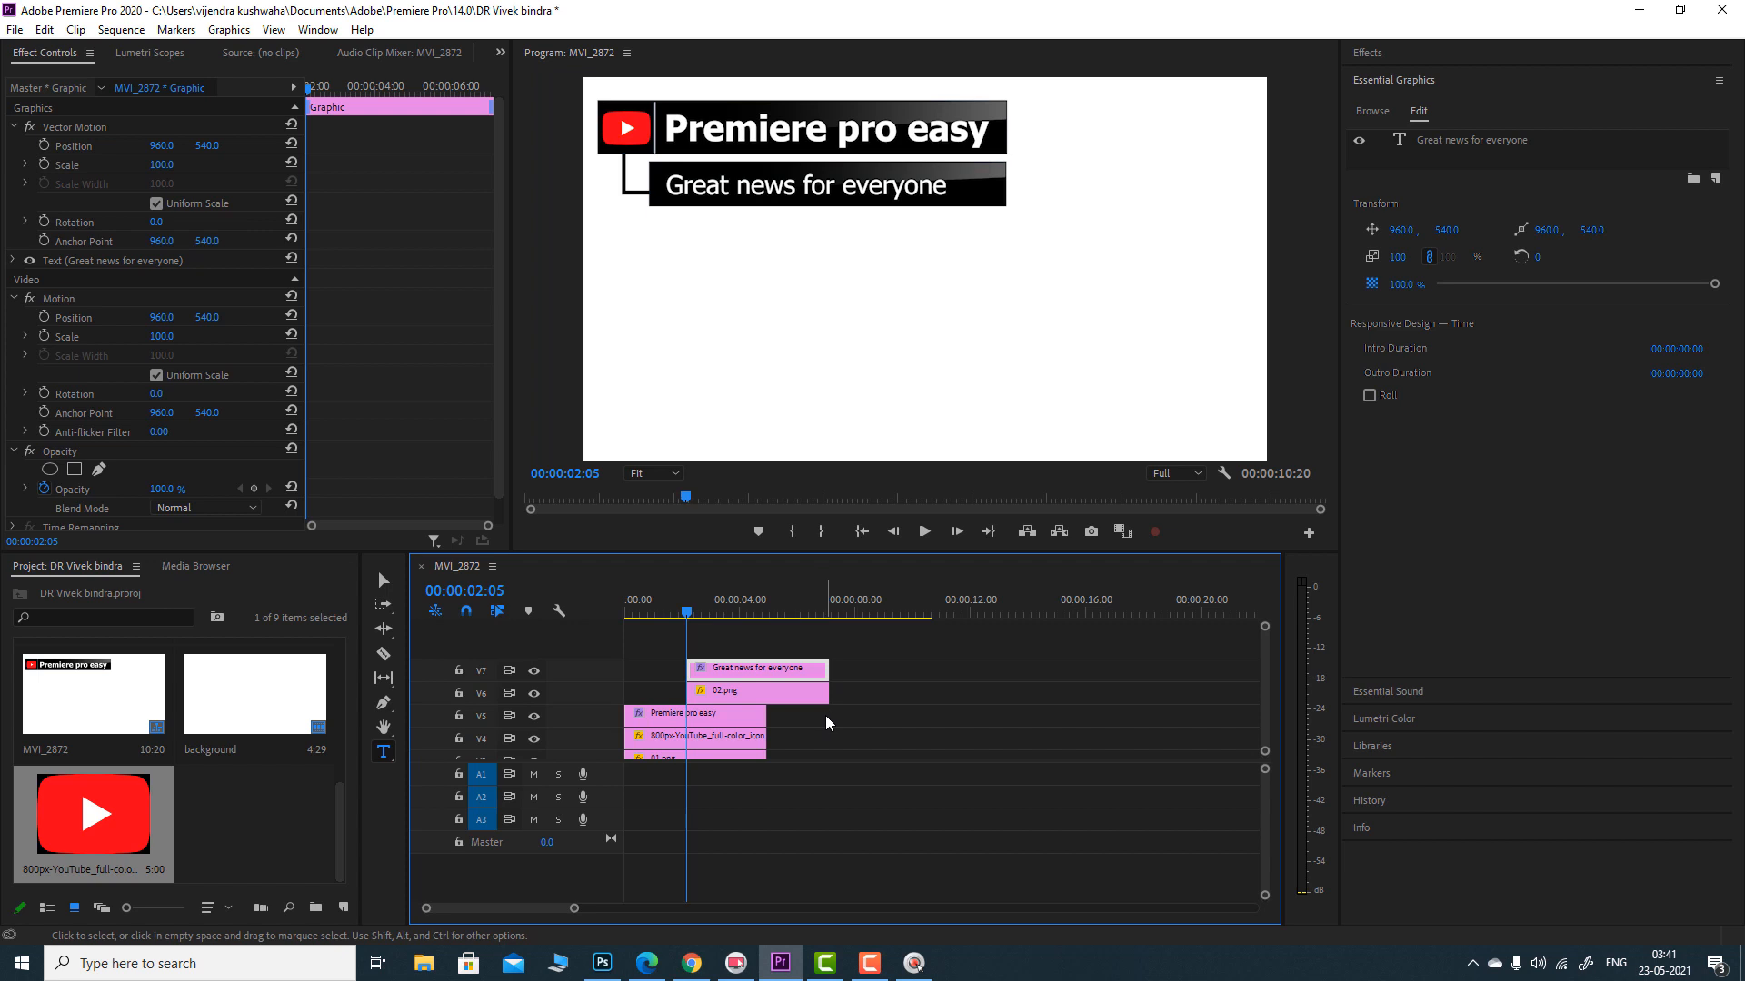
- Maximize the timeline and increase the height of the video tracks
click(406, 771)
key(grave)
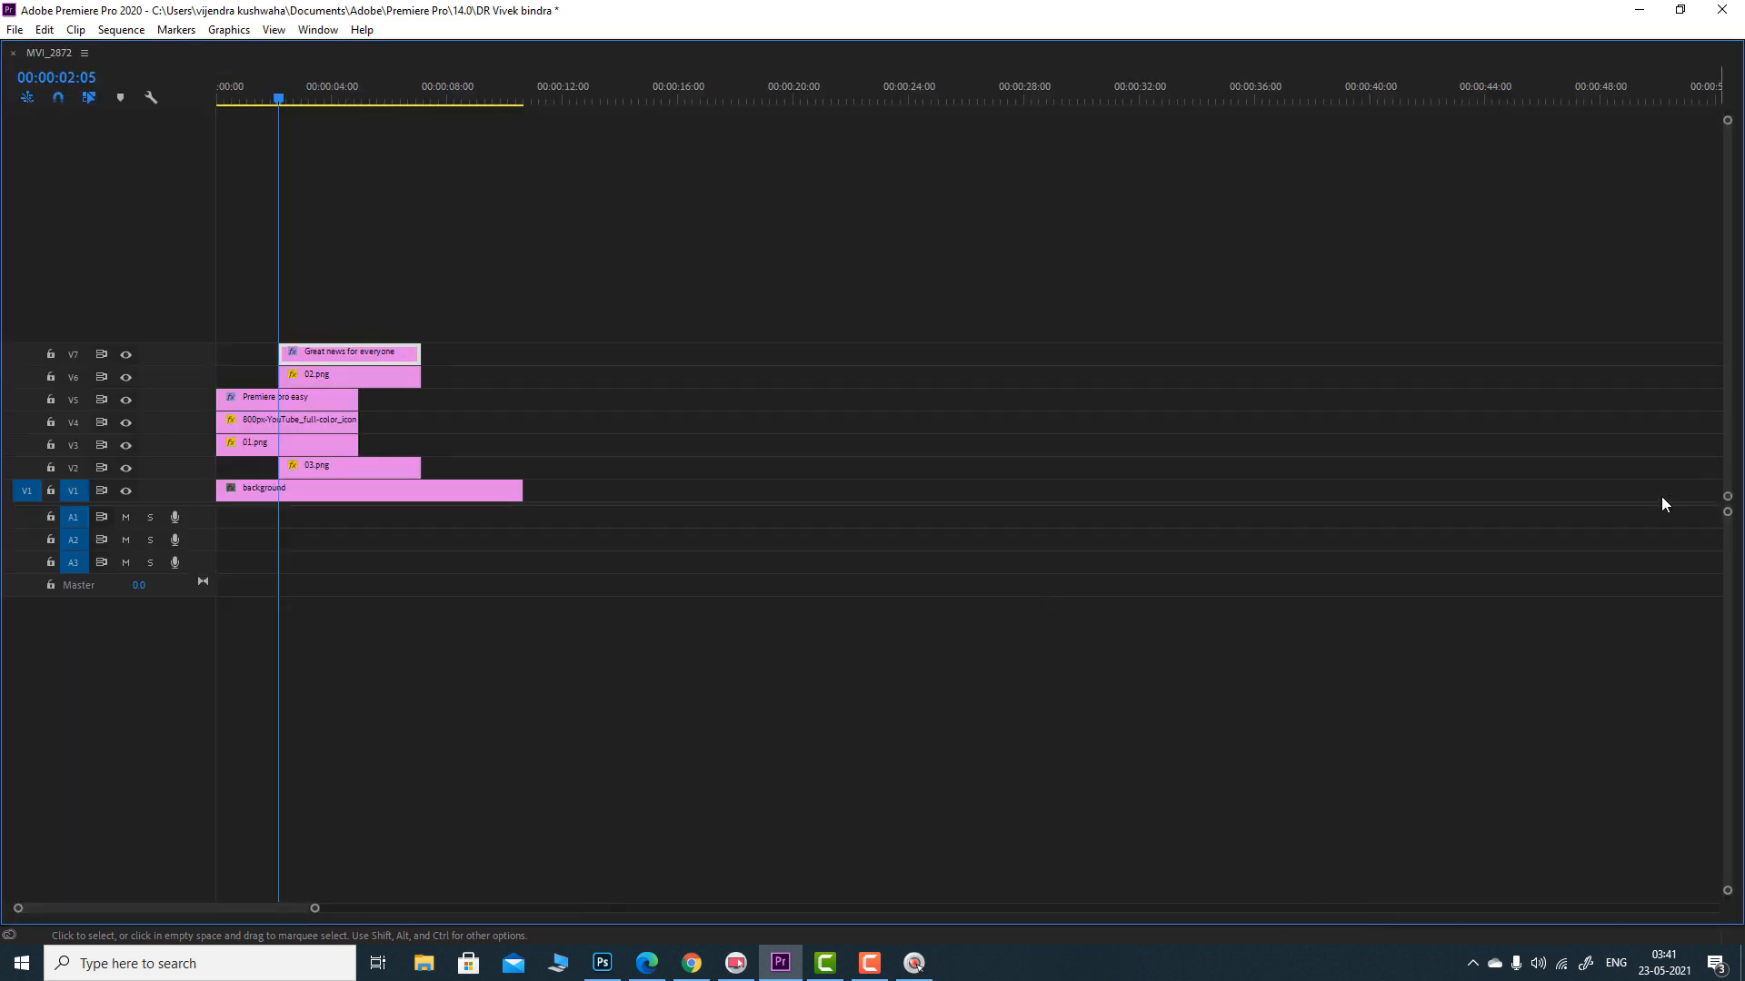
click(567, 423)
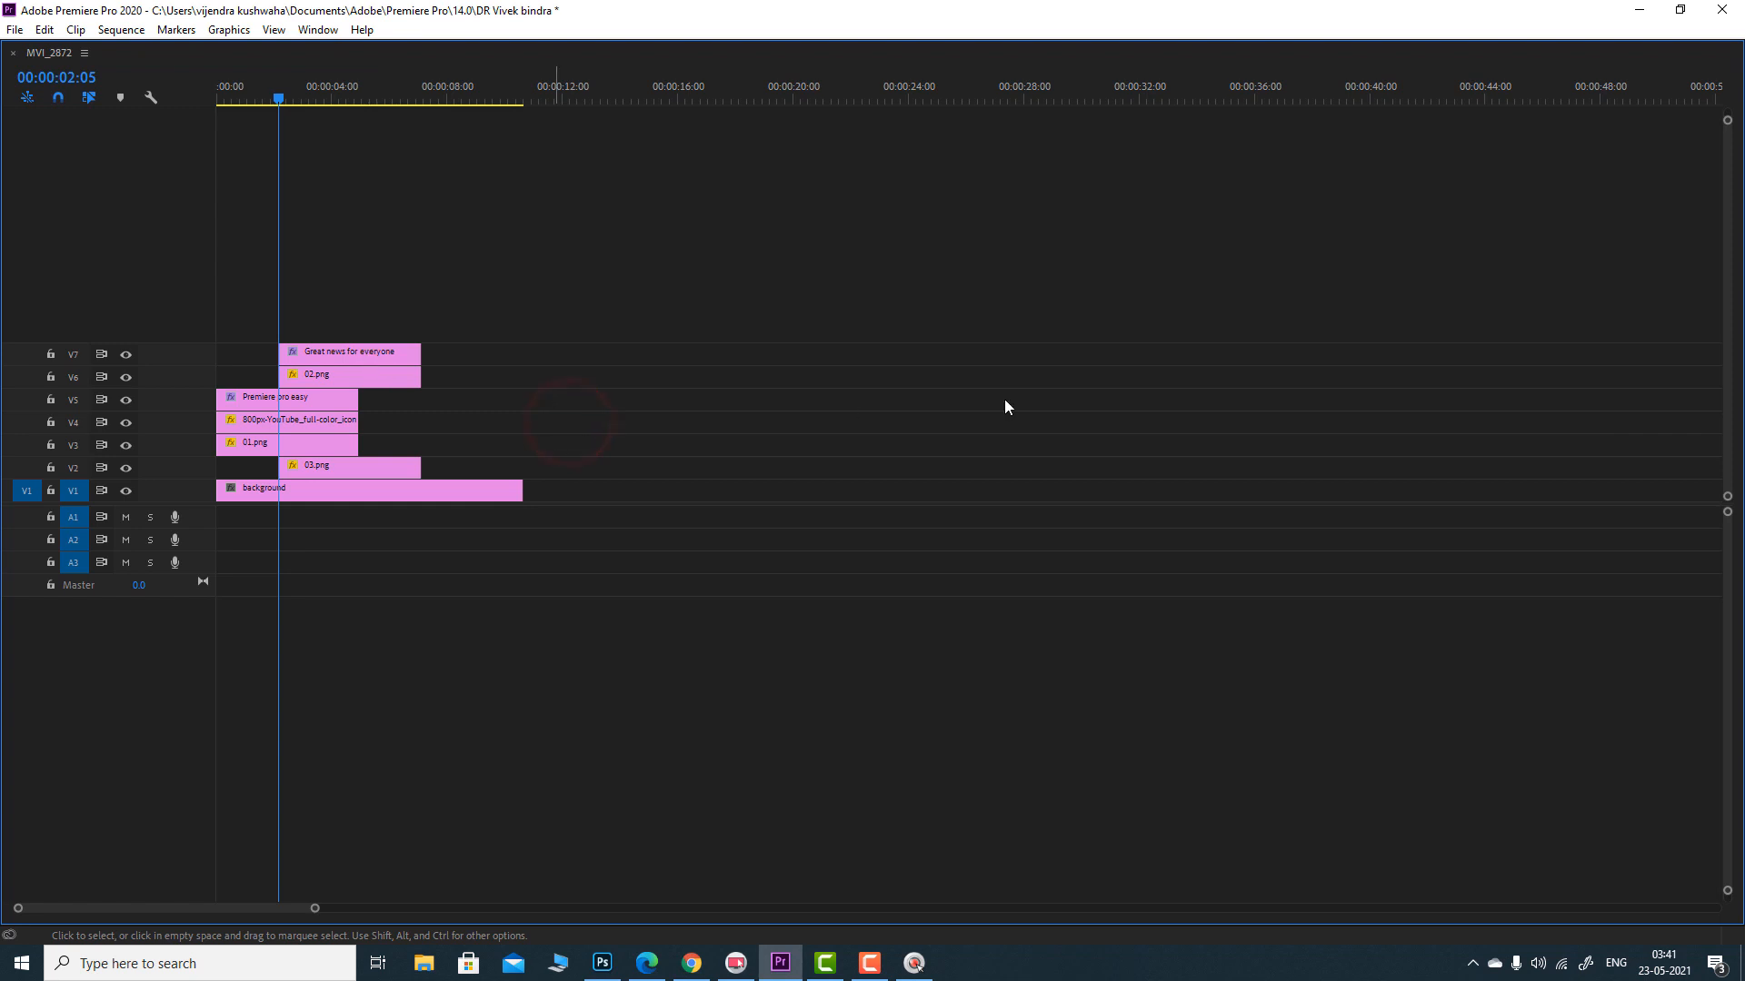
drag(1726, 496, 1724, 487)
- Duplicate the 03.png, 02.png and "Great news for everyone" clips together to about 8 seconds, and move the copied 03.png up to V5
click(378, 449)
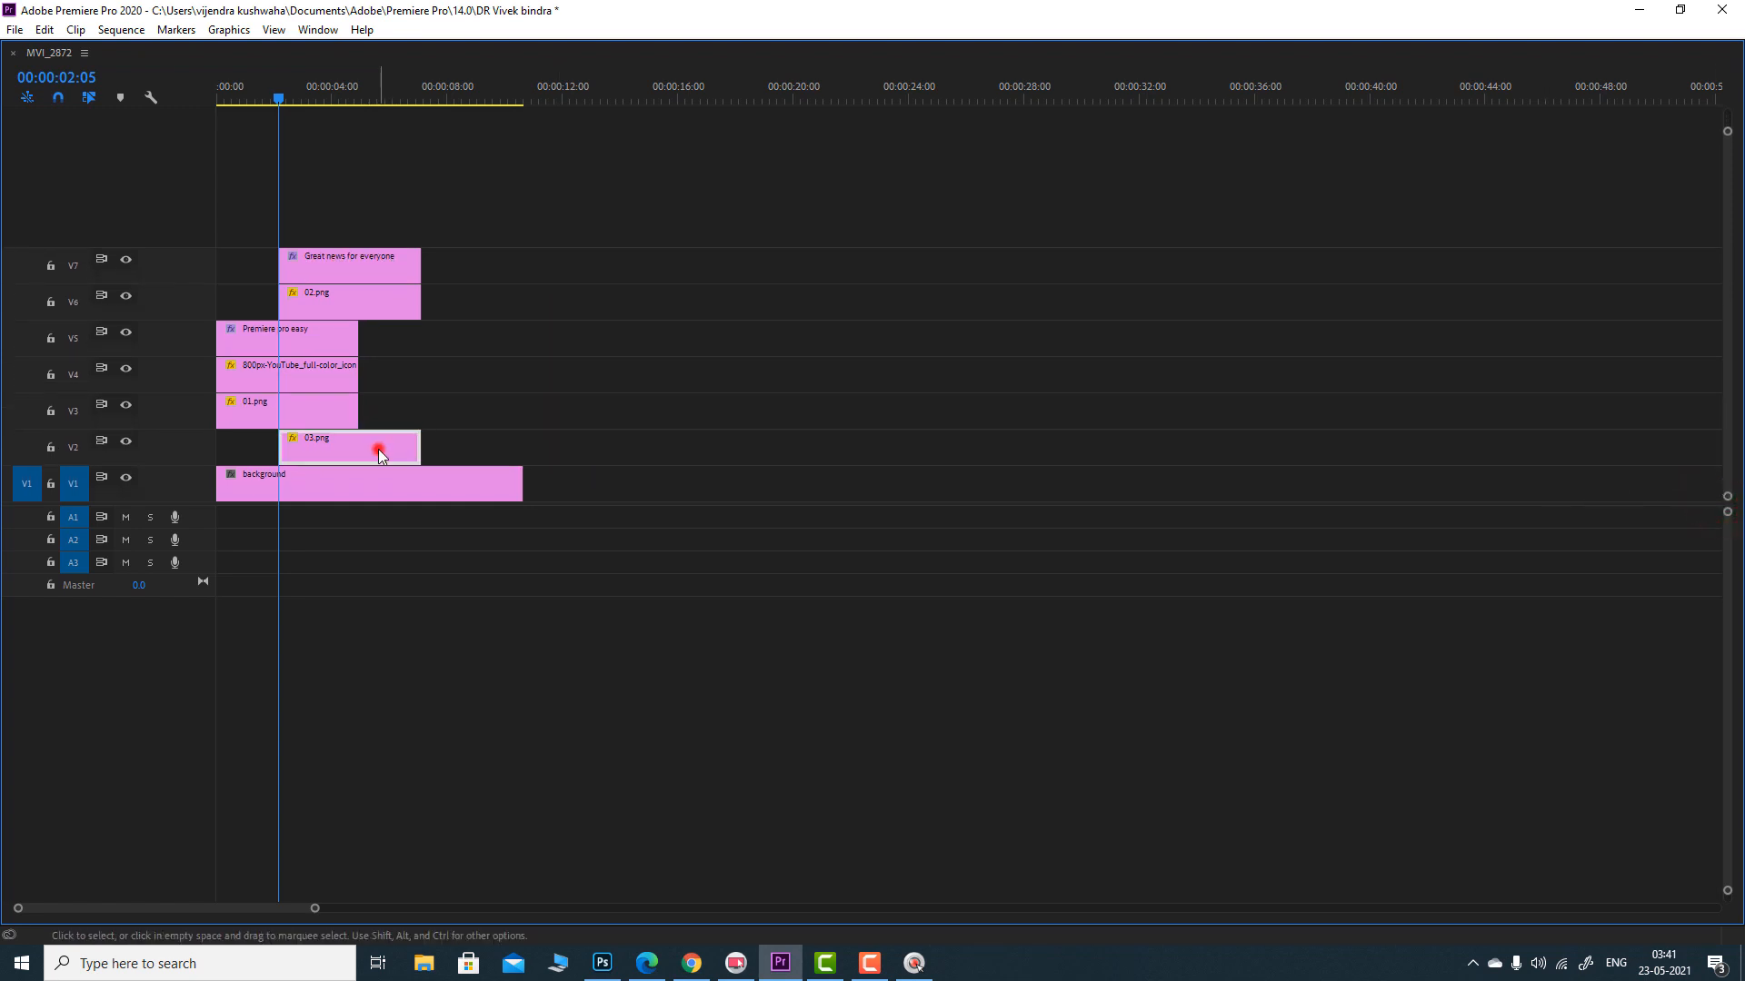
click(321, 297)
click(339, 261)
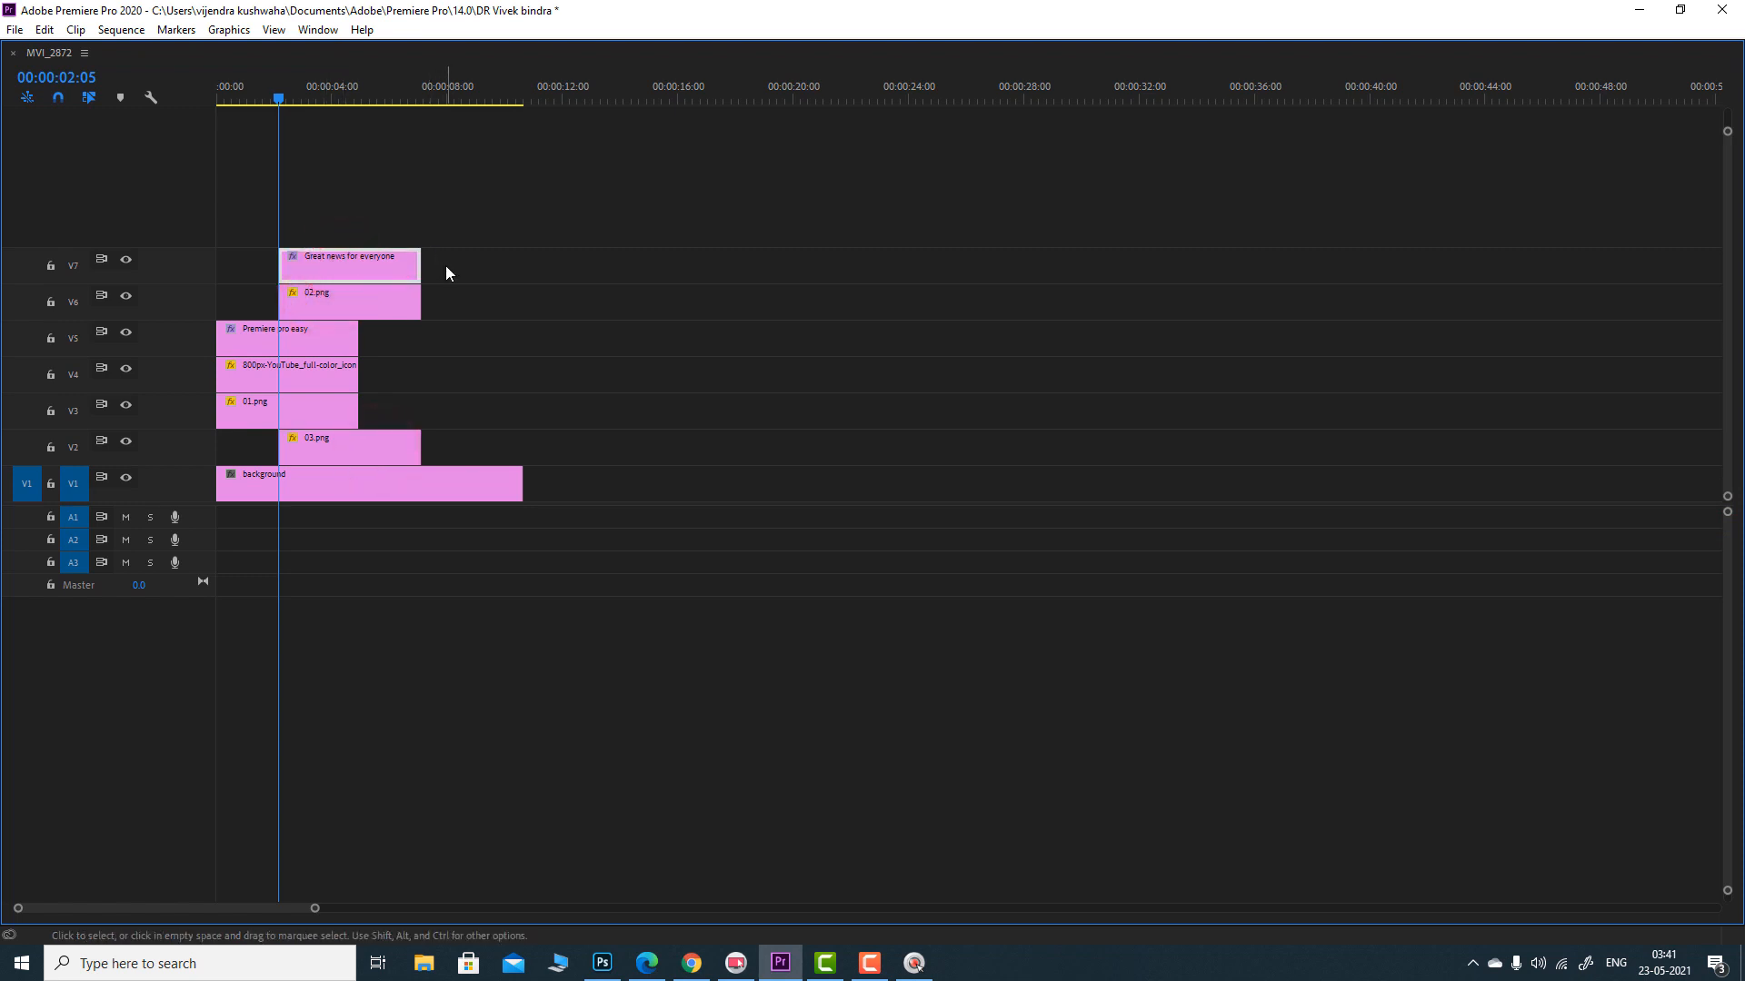
click(369, 458)
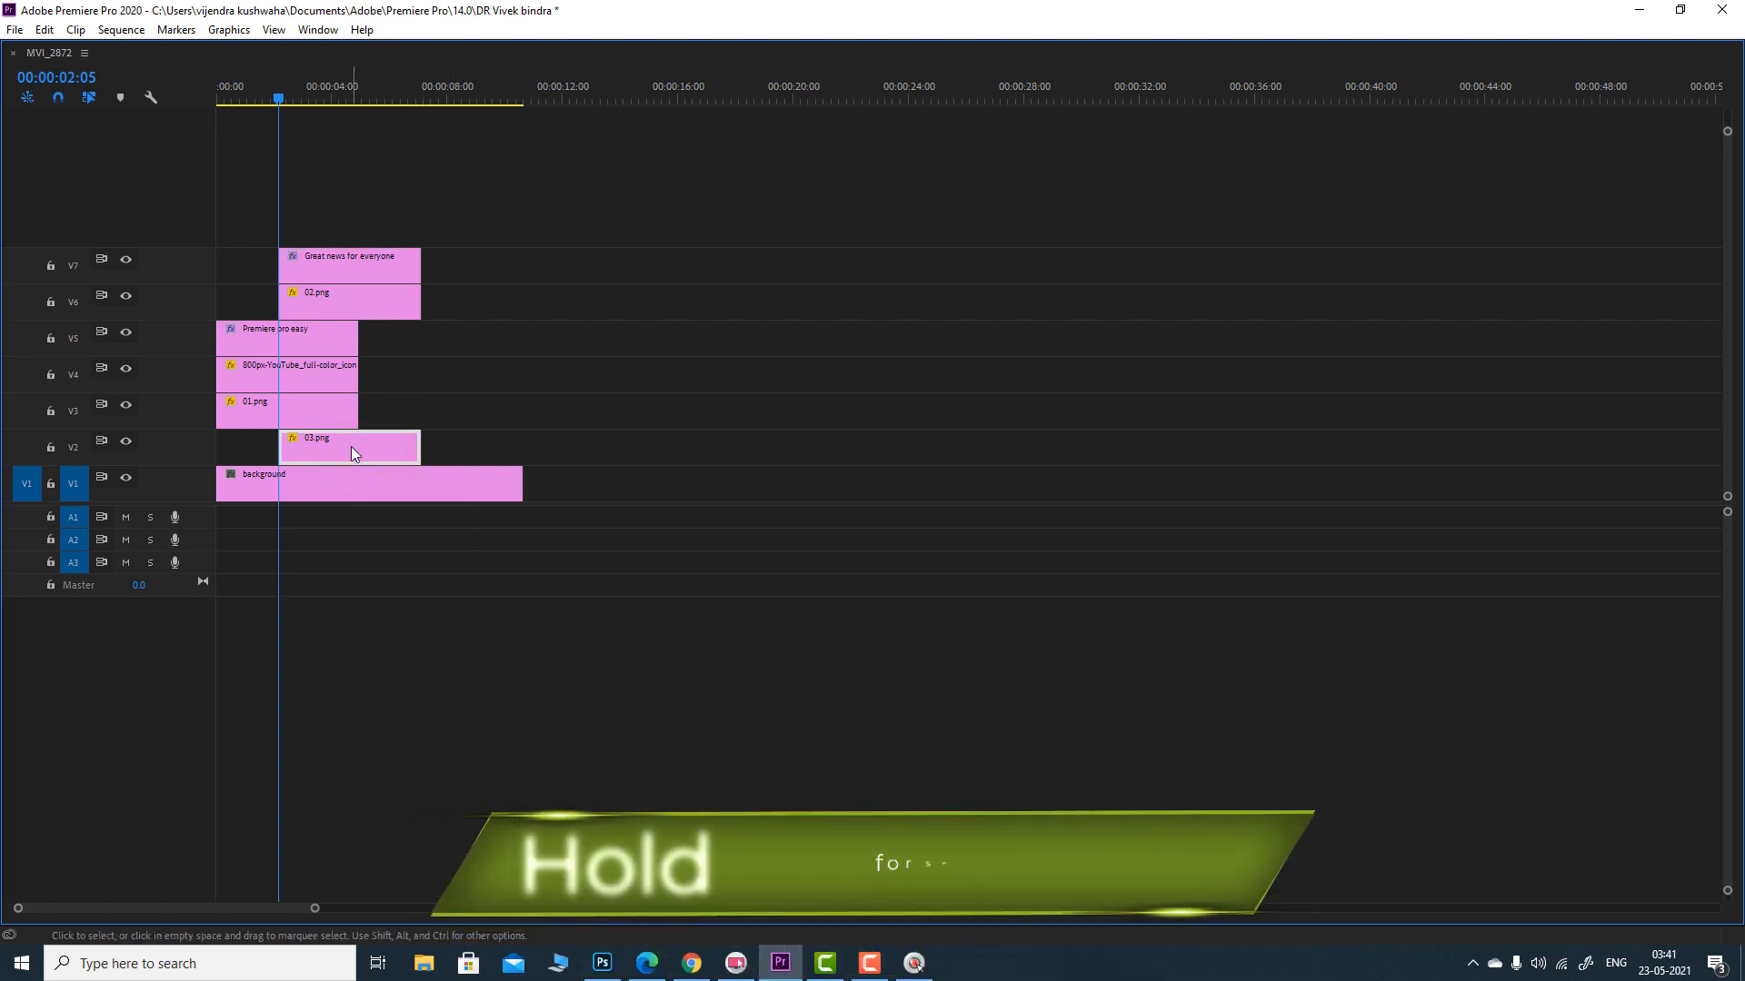
click(350, 447)
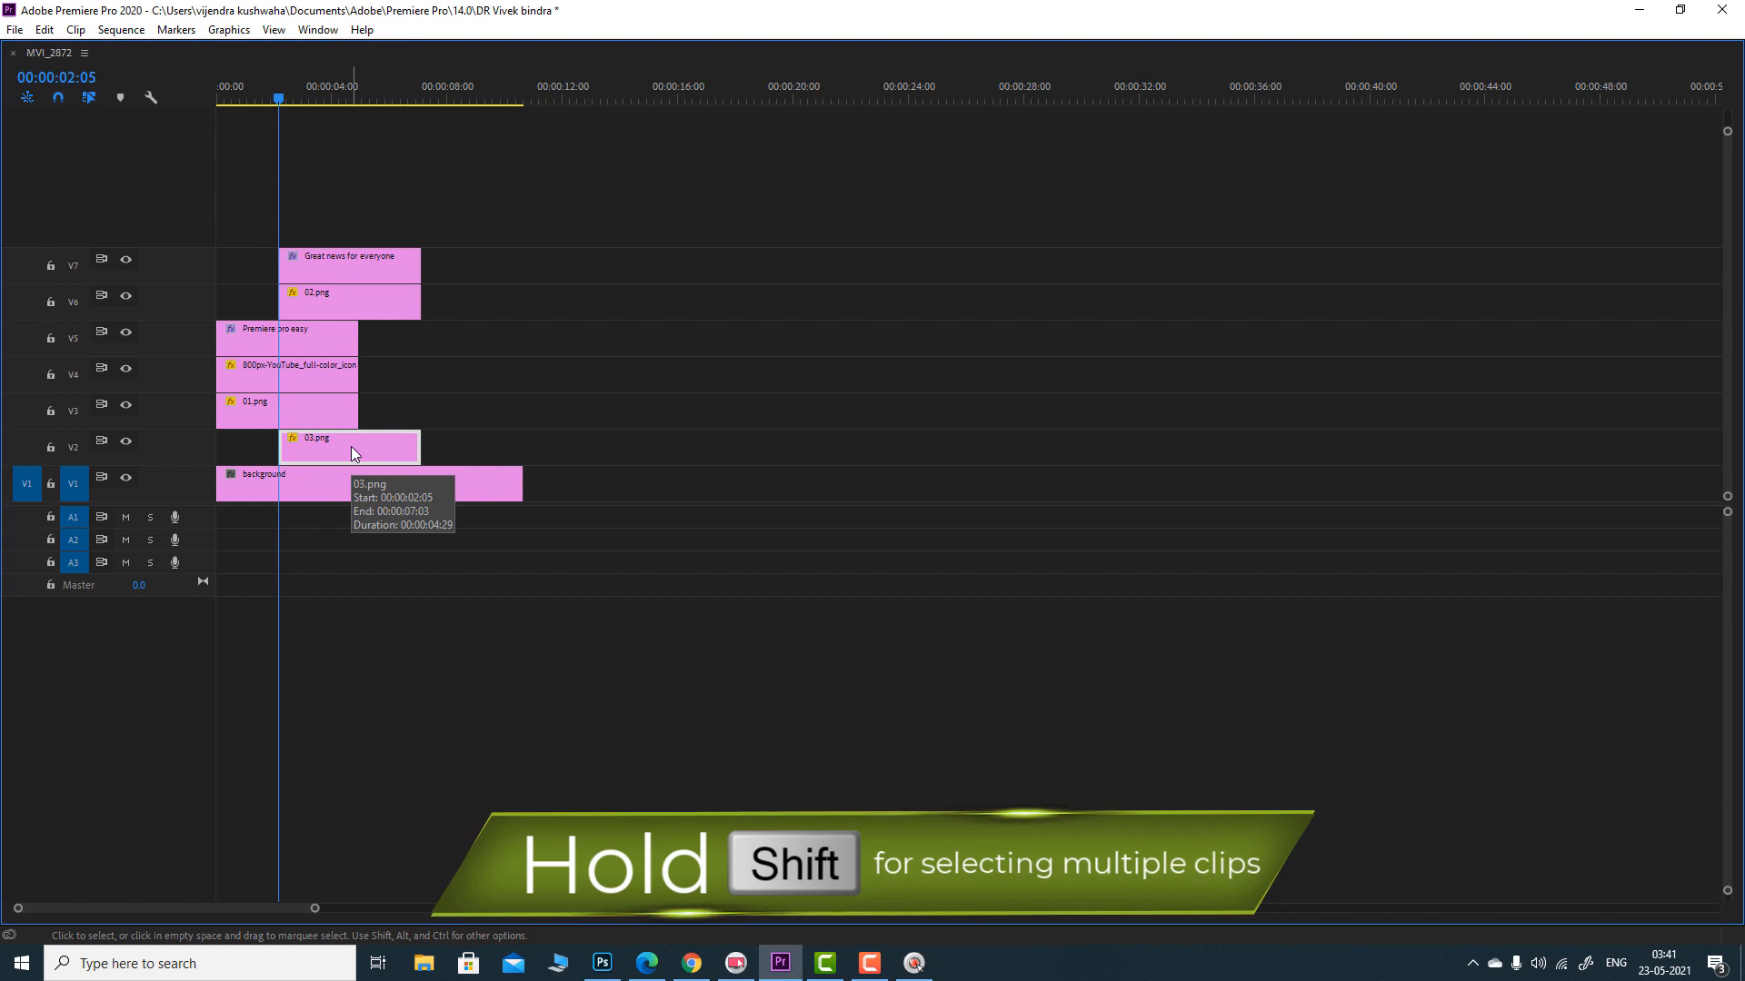
shift+click(352, 298)
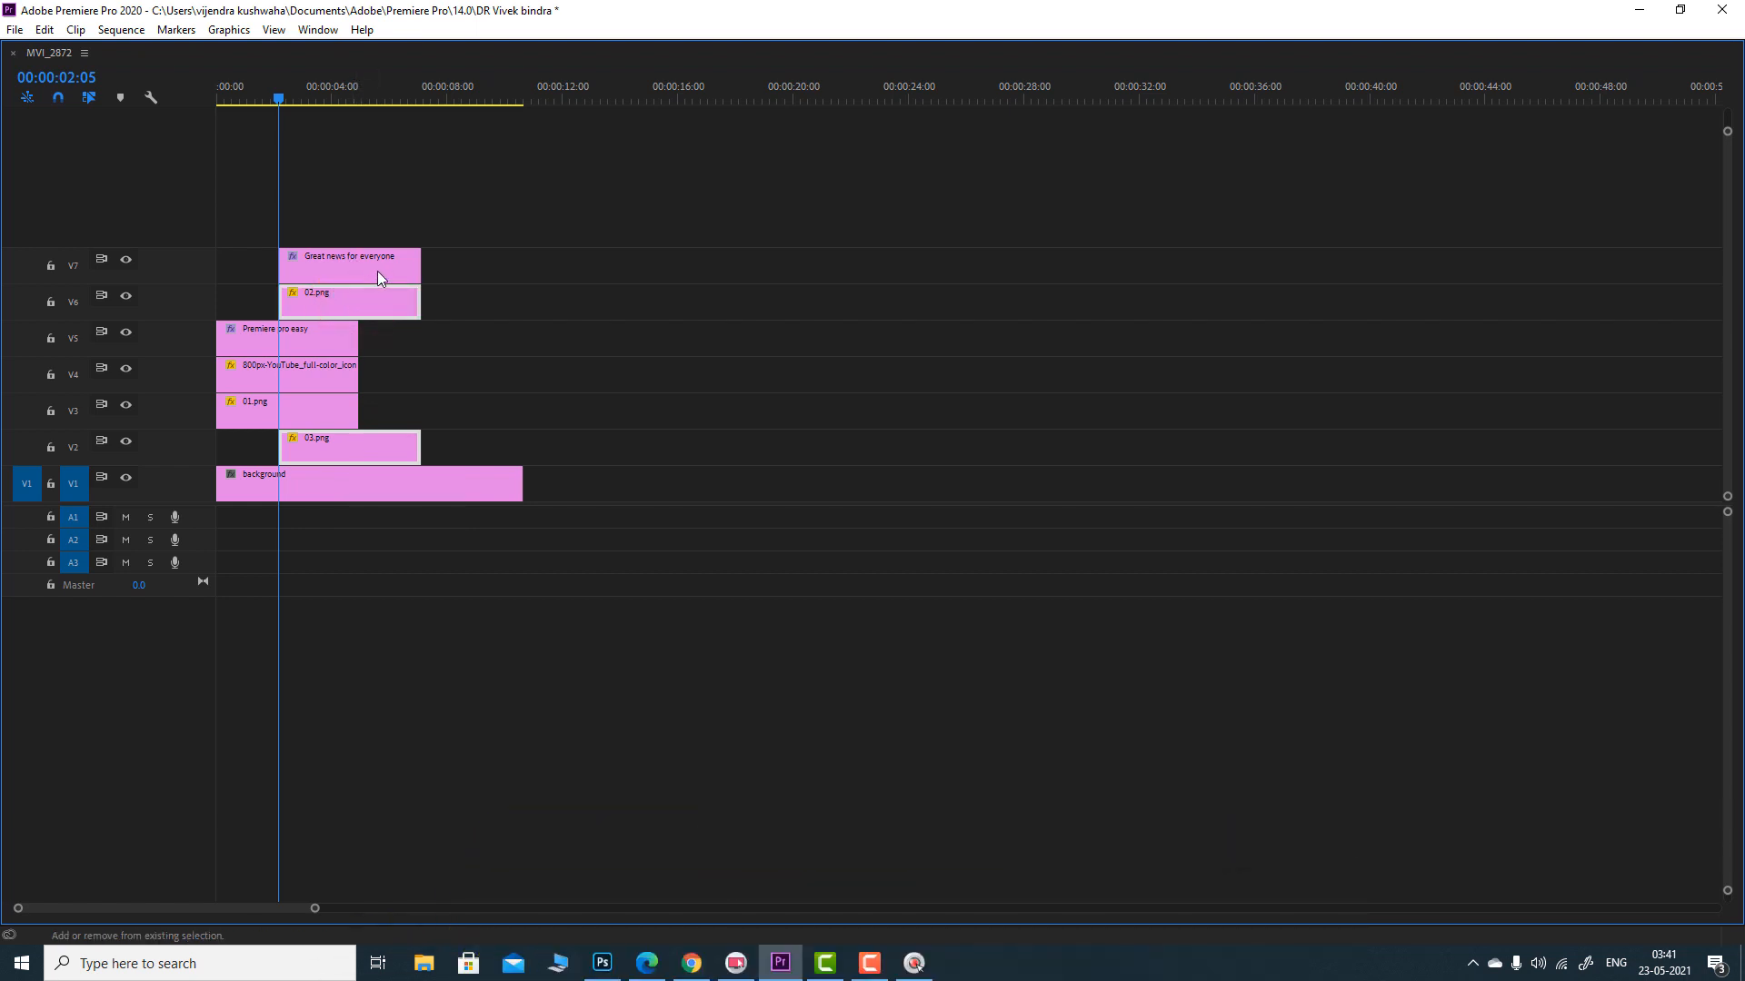
shift+click(367, 269)
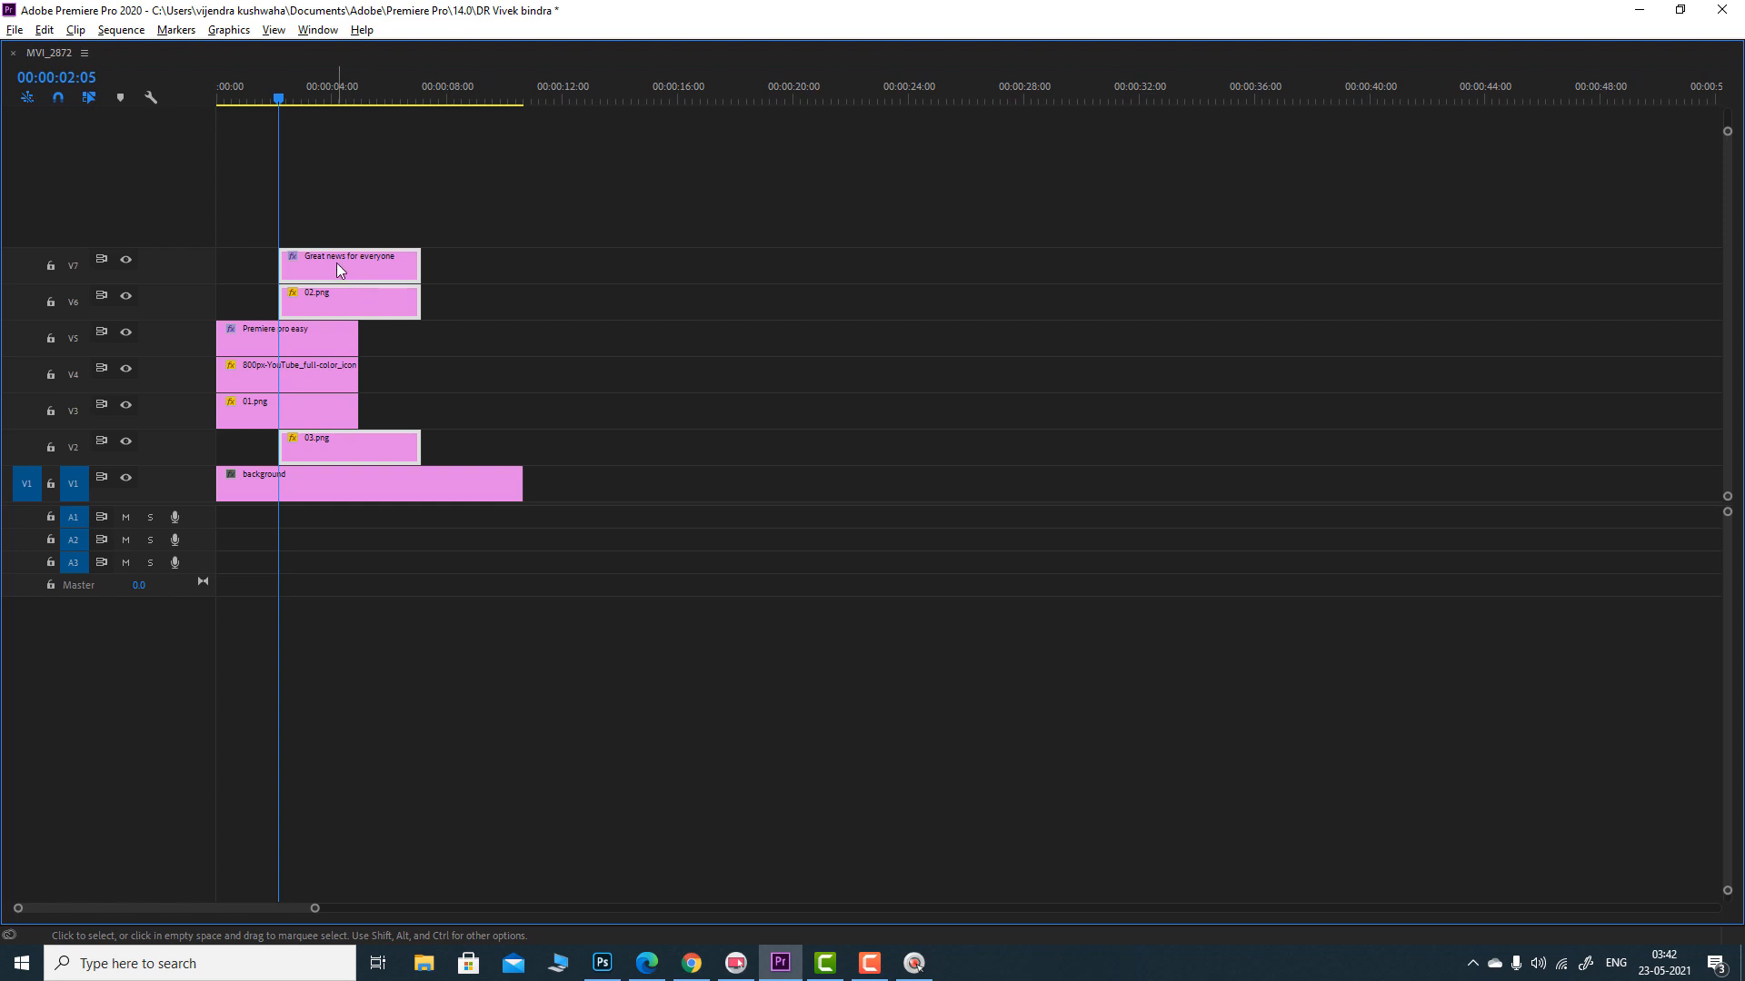
drag(336, 263, 511, 258)
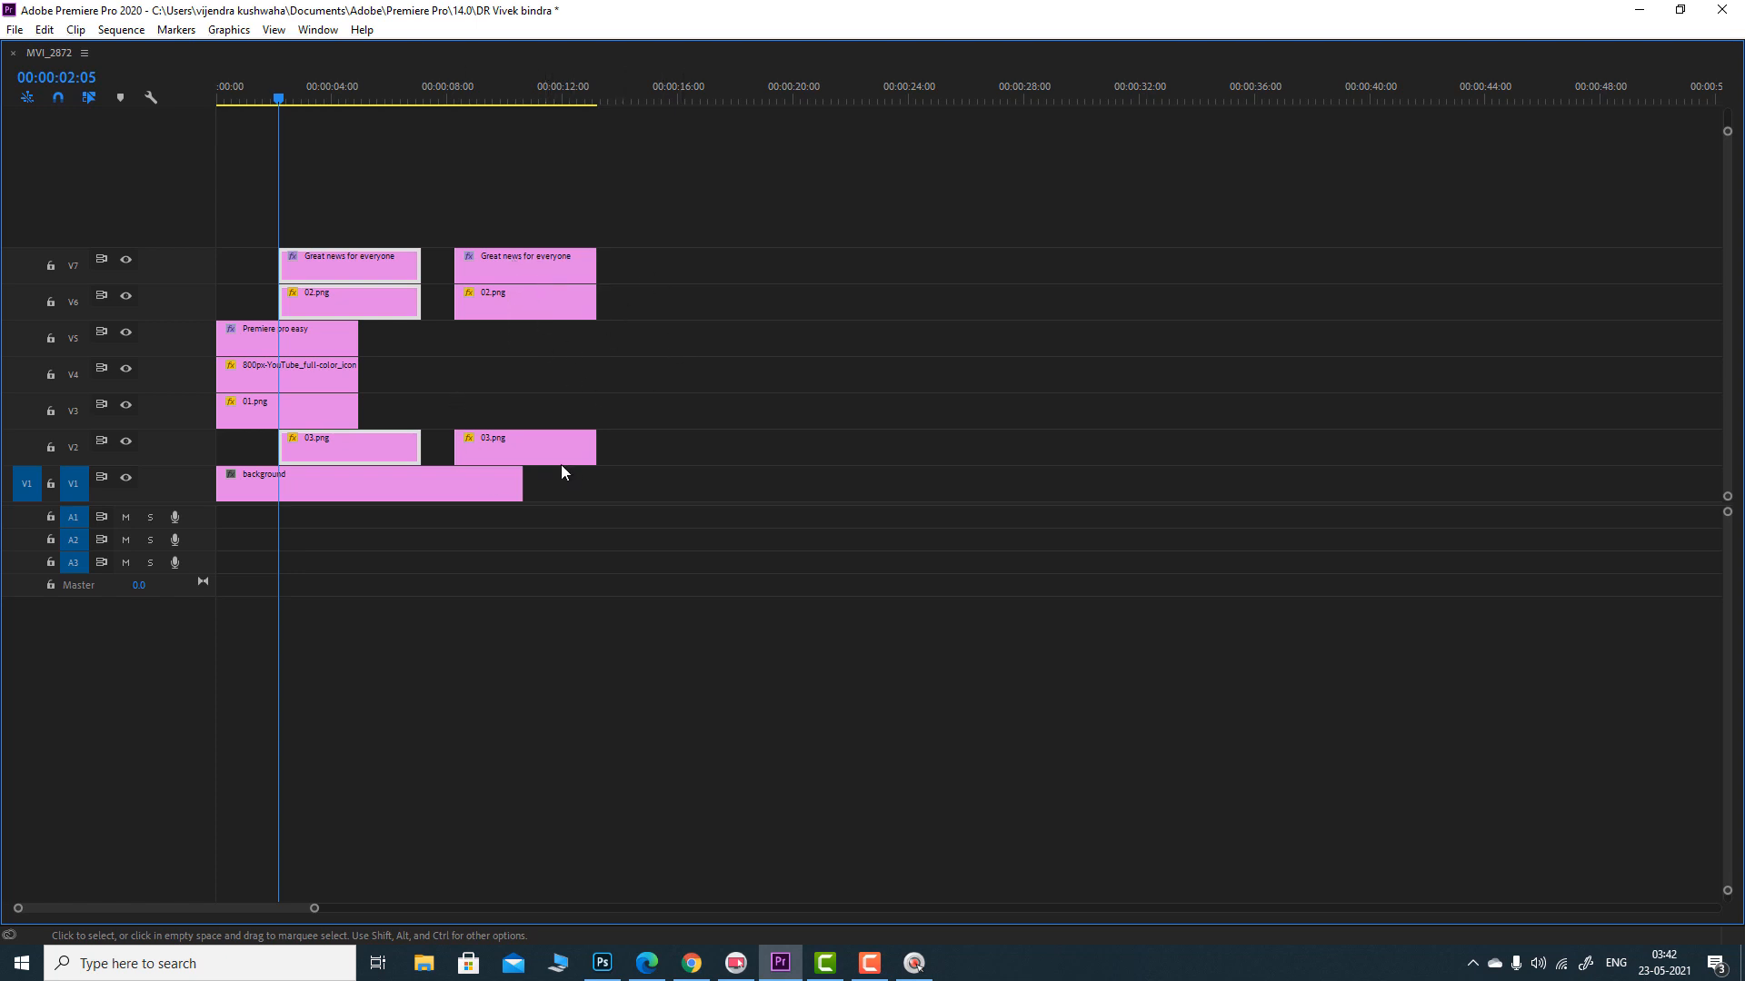
drag(518, 446, 515, 345)
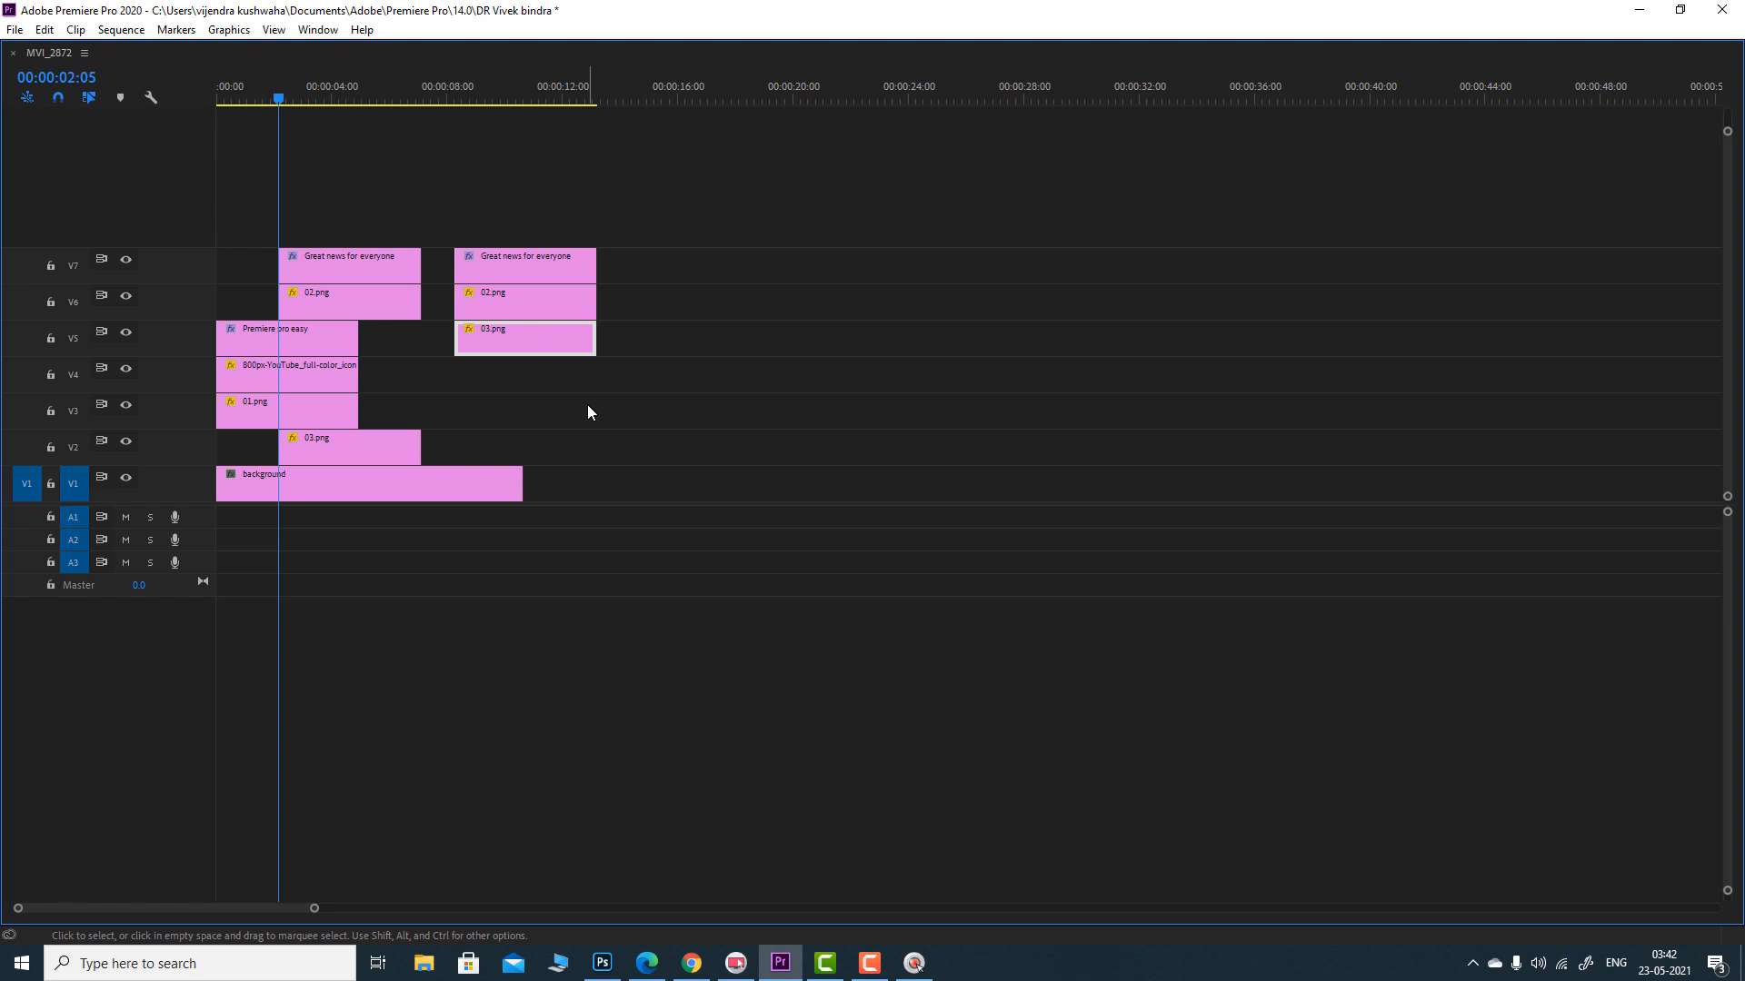
- Restore the full workspace and nest the three duplicated subheading clips into a sequence named "sub heading Seq 01"
key(grave)
drag(1032, 695, 926, 639)
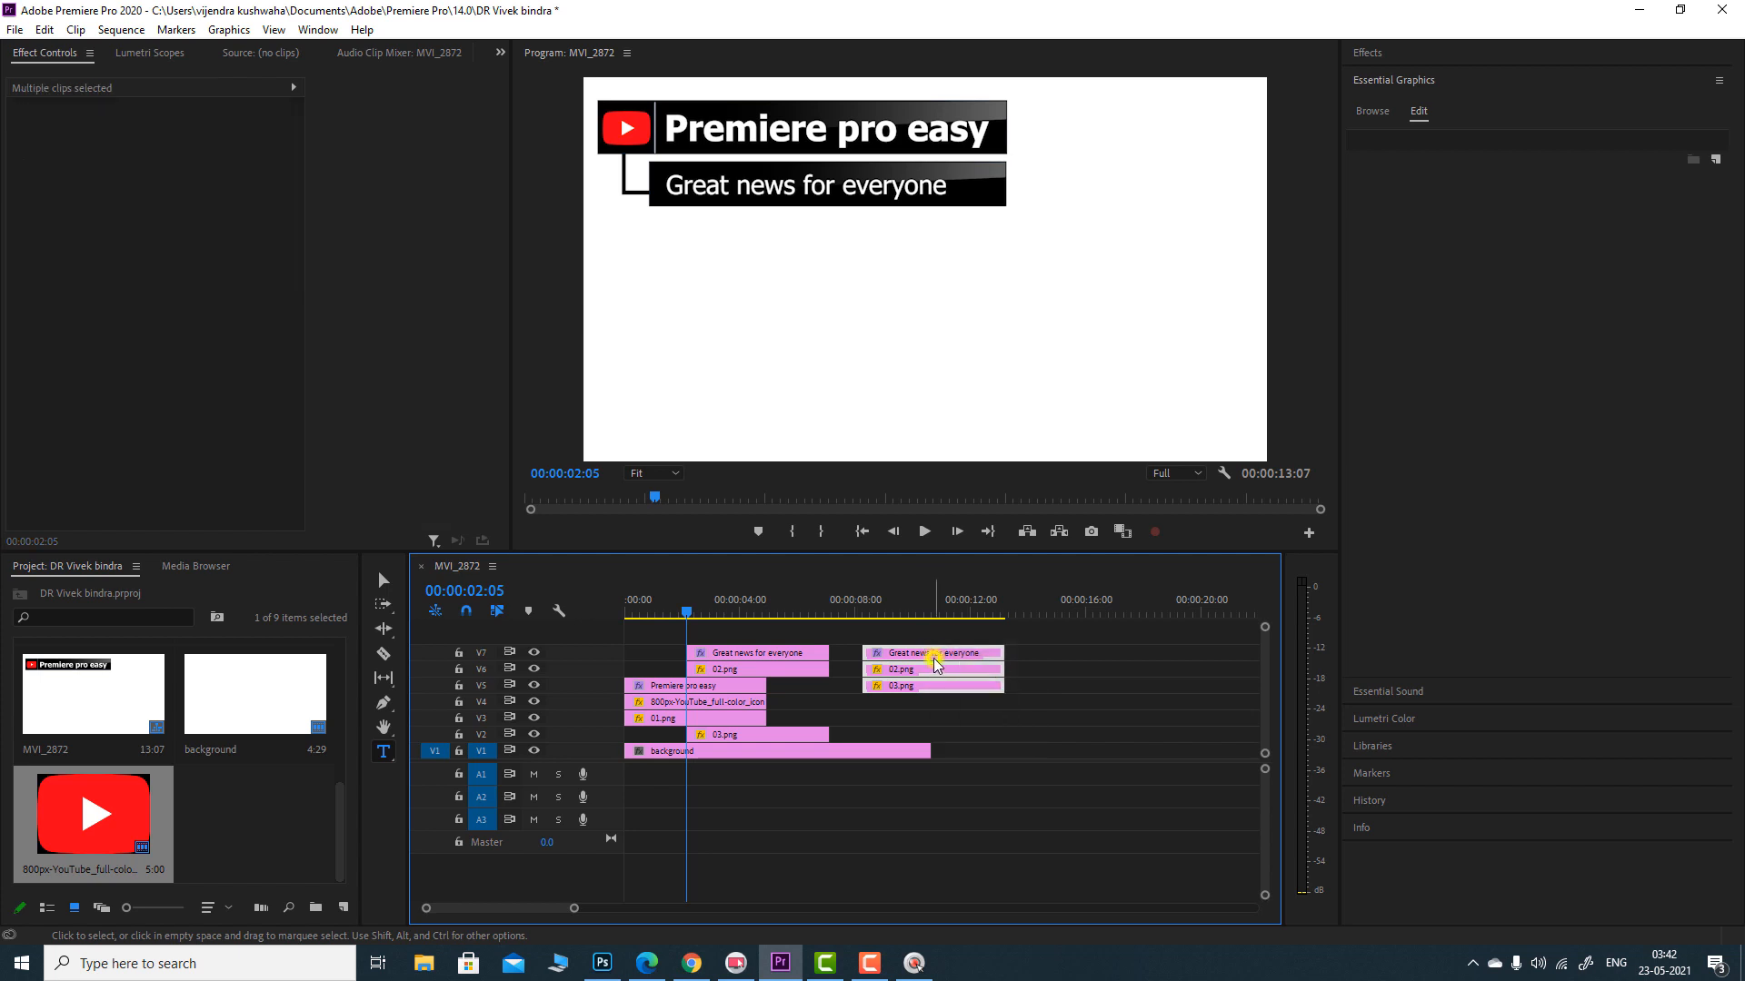
right_click(935, 660)
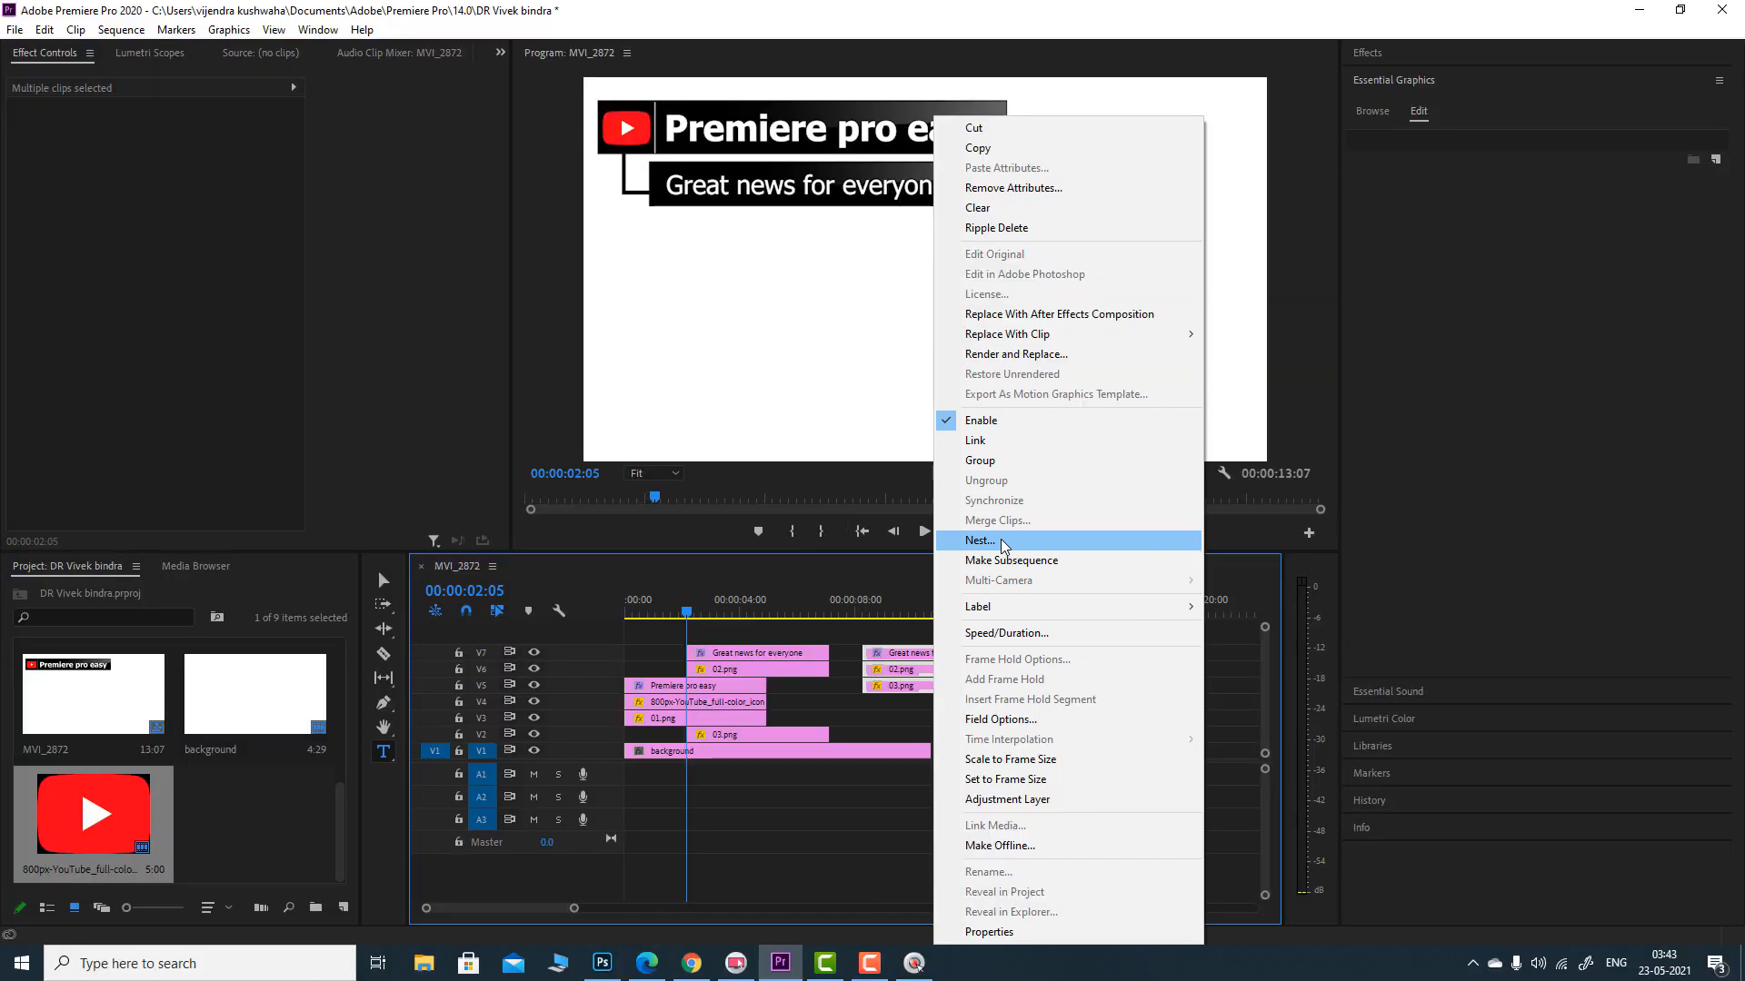
click(1001, 542)
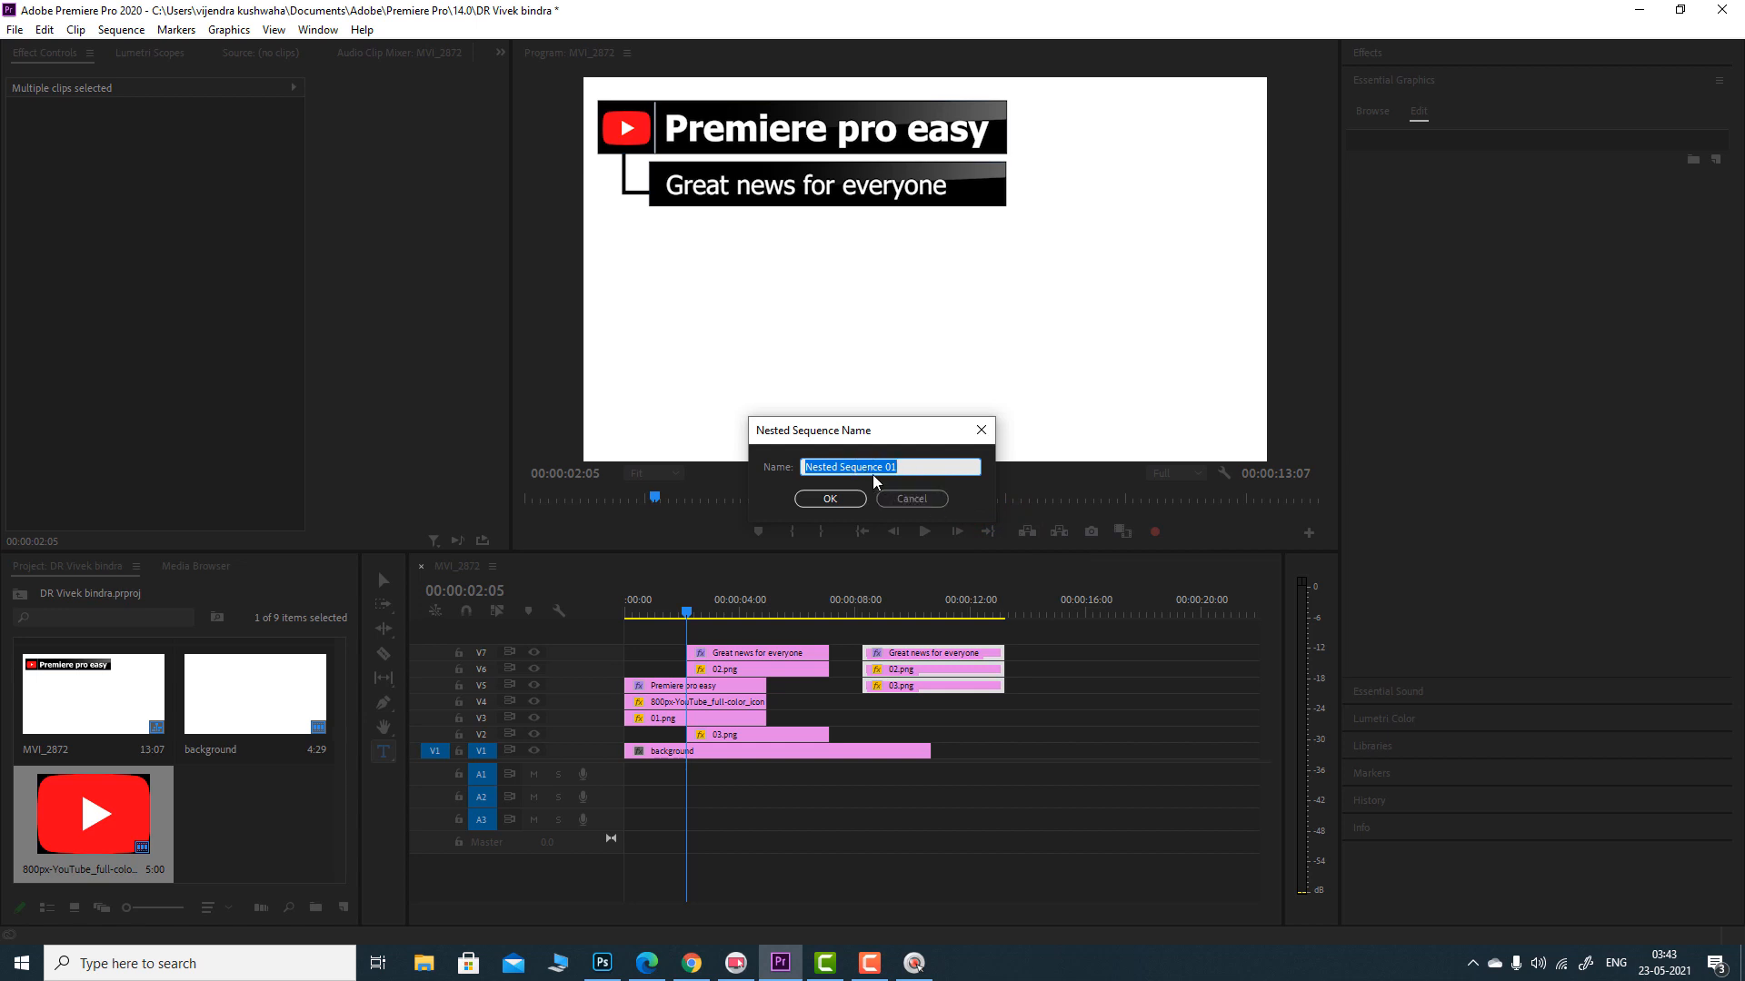
click(844, 466)
double_click(916, 467)
click(844, 468)
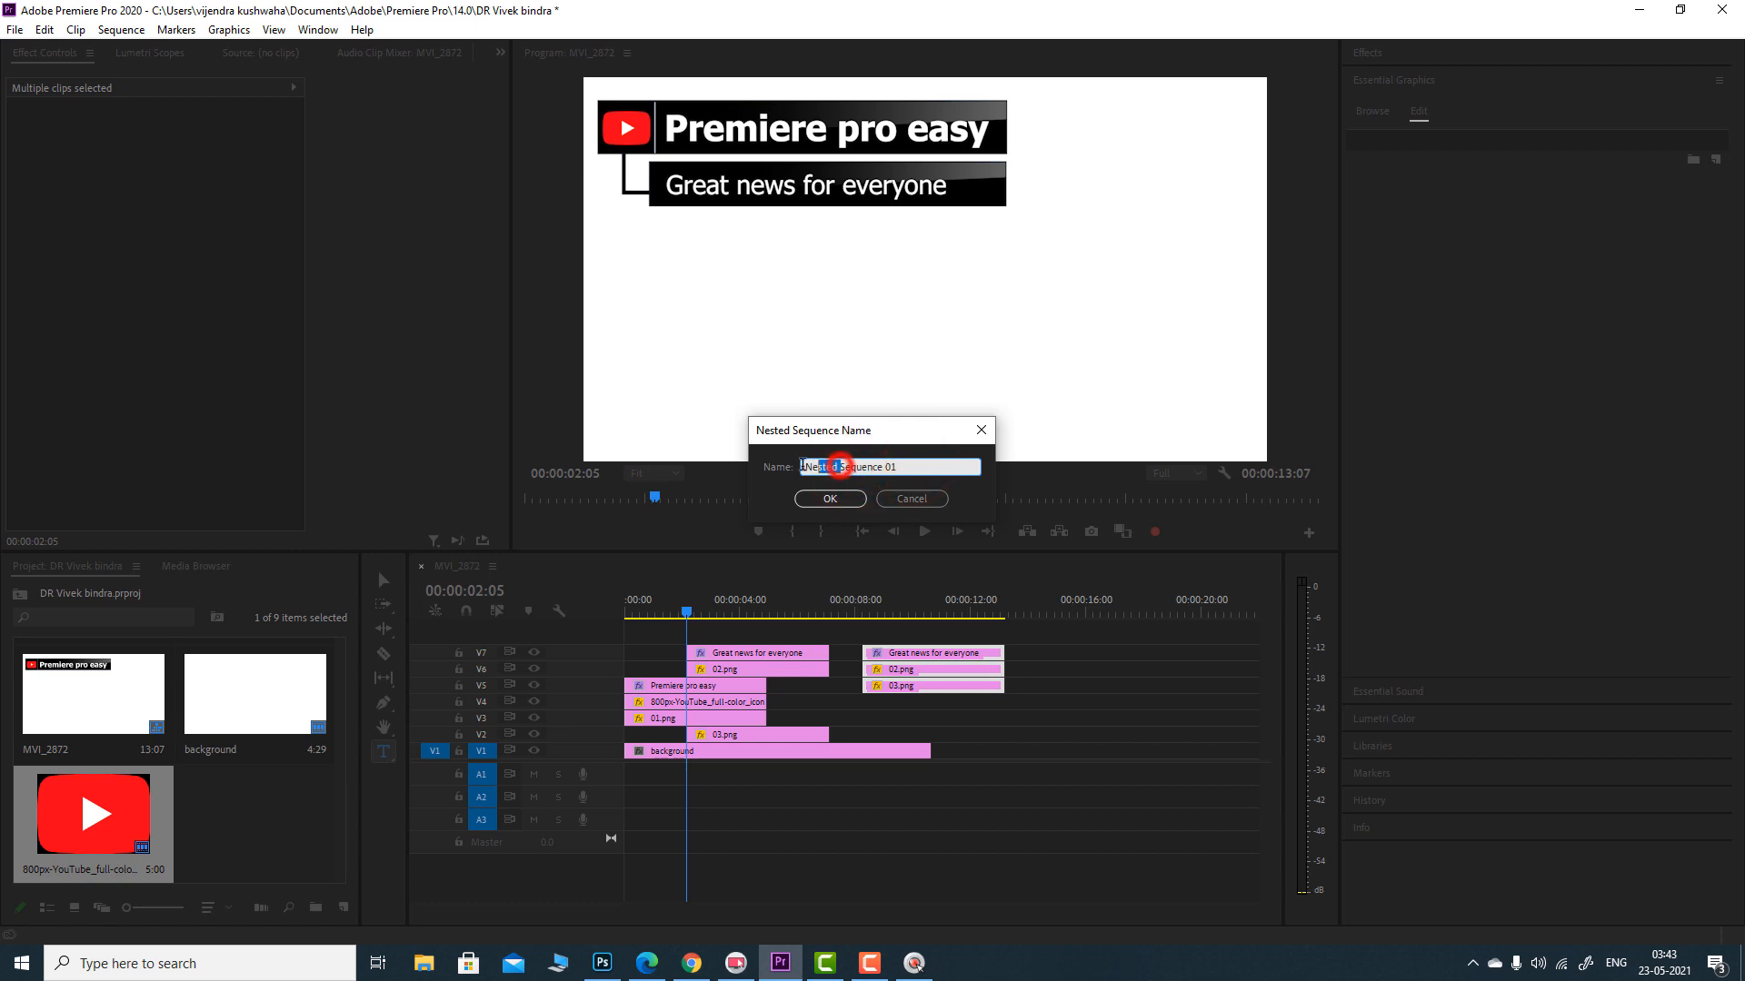
drag(841, 466, 751, 466)
text(s)
text(s)
key(BackSpace)
key(BackSpace)
text(heading)
drag(878, 469, 905, 470)
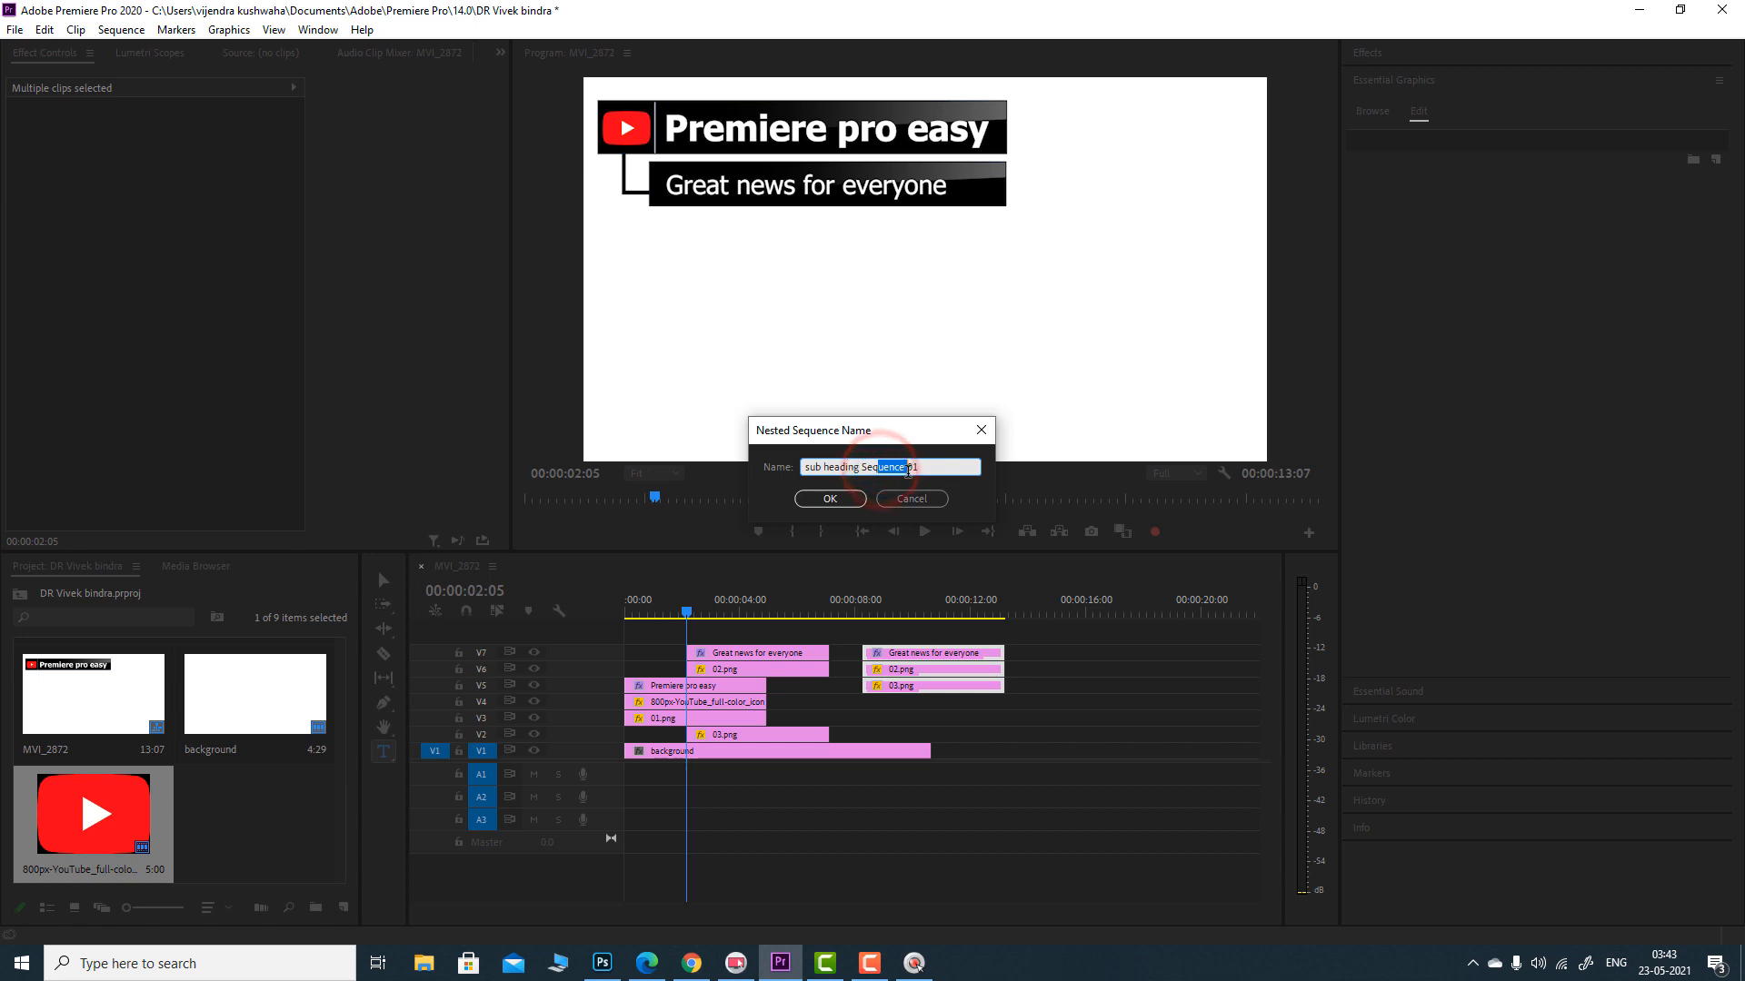
key(BackSpace)
click(832, 497)
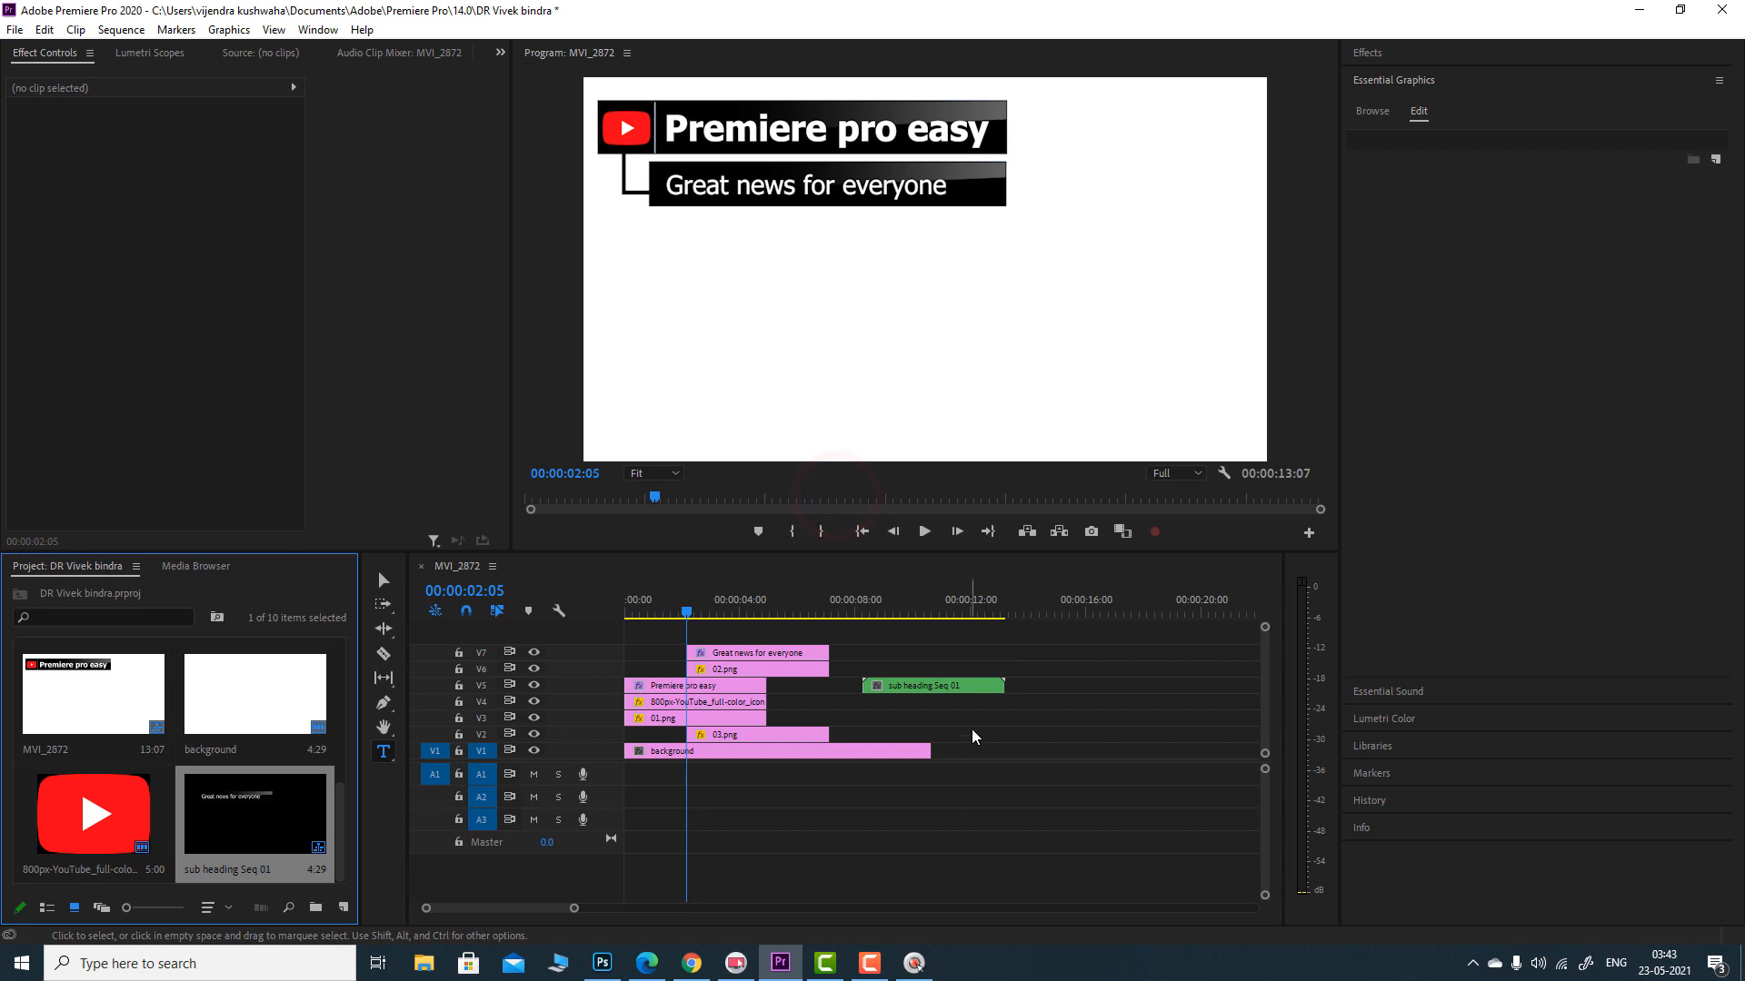
- Move the nested subheading sequence to V8, starting at about 3 seconds, and play the sequence from 00:00:02:05
click(913, 689)
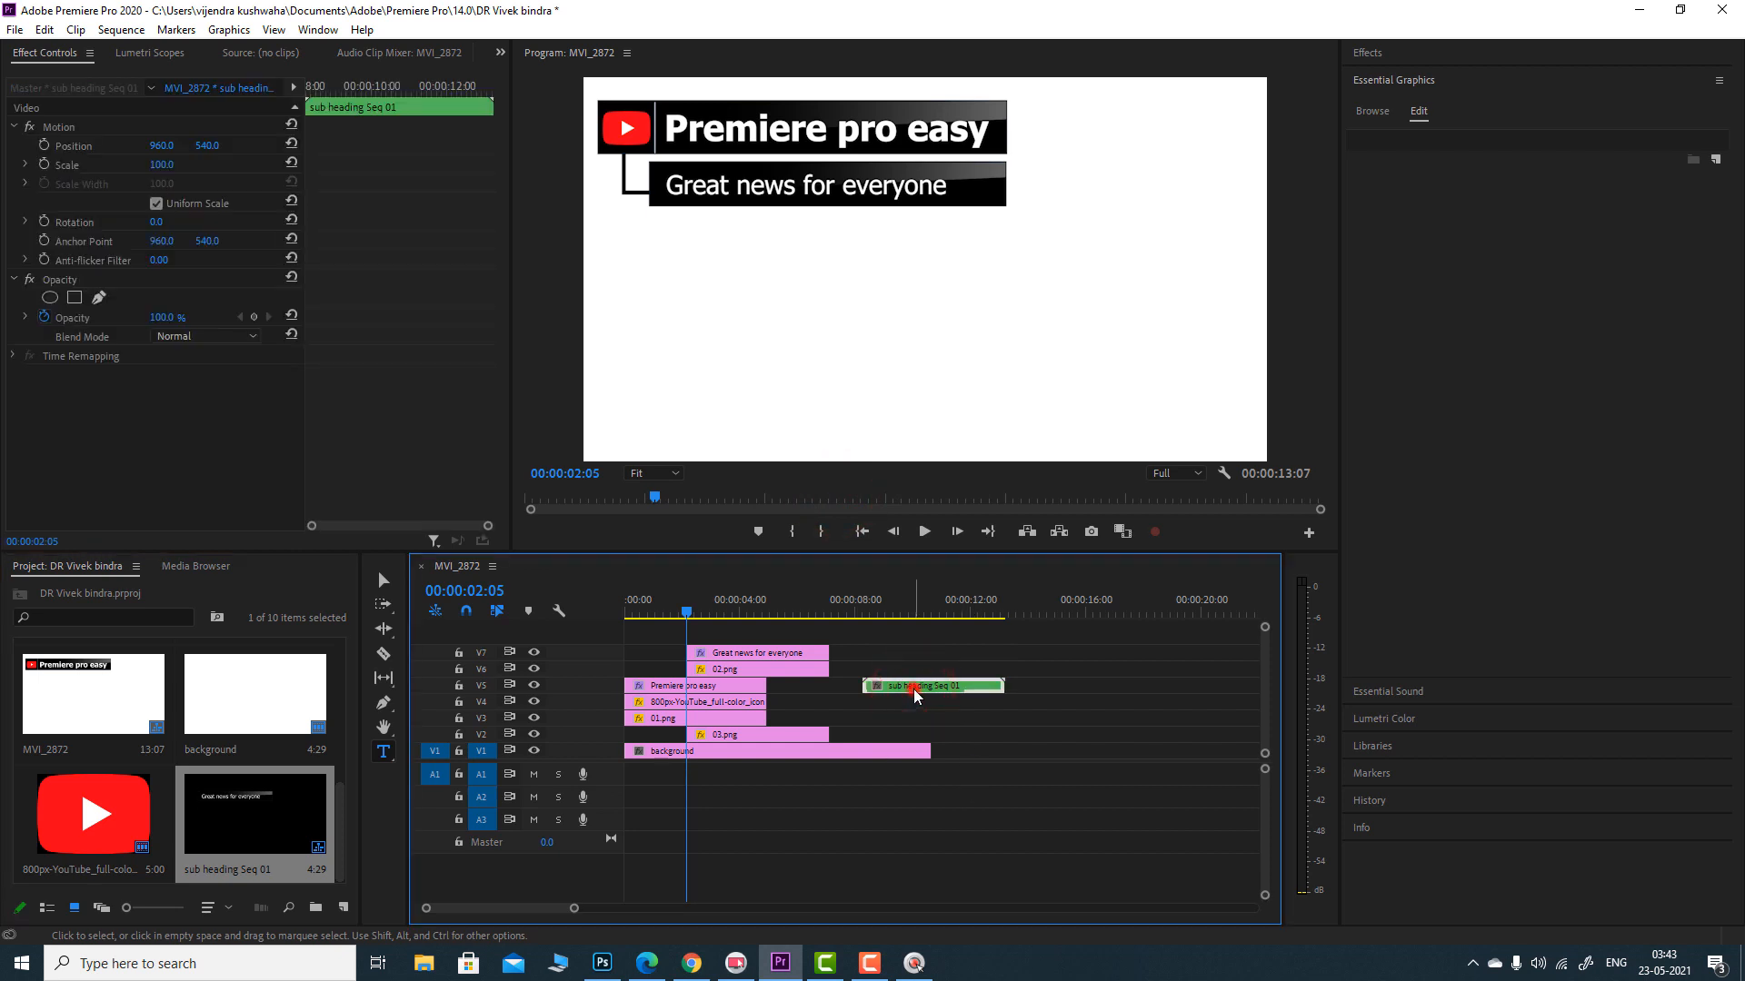
drag(913, 688, 770, 636)
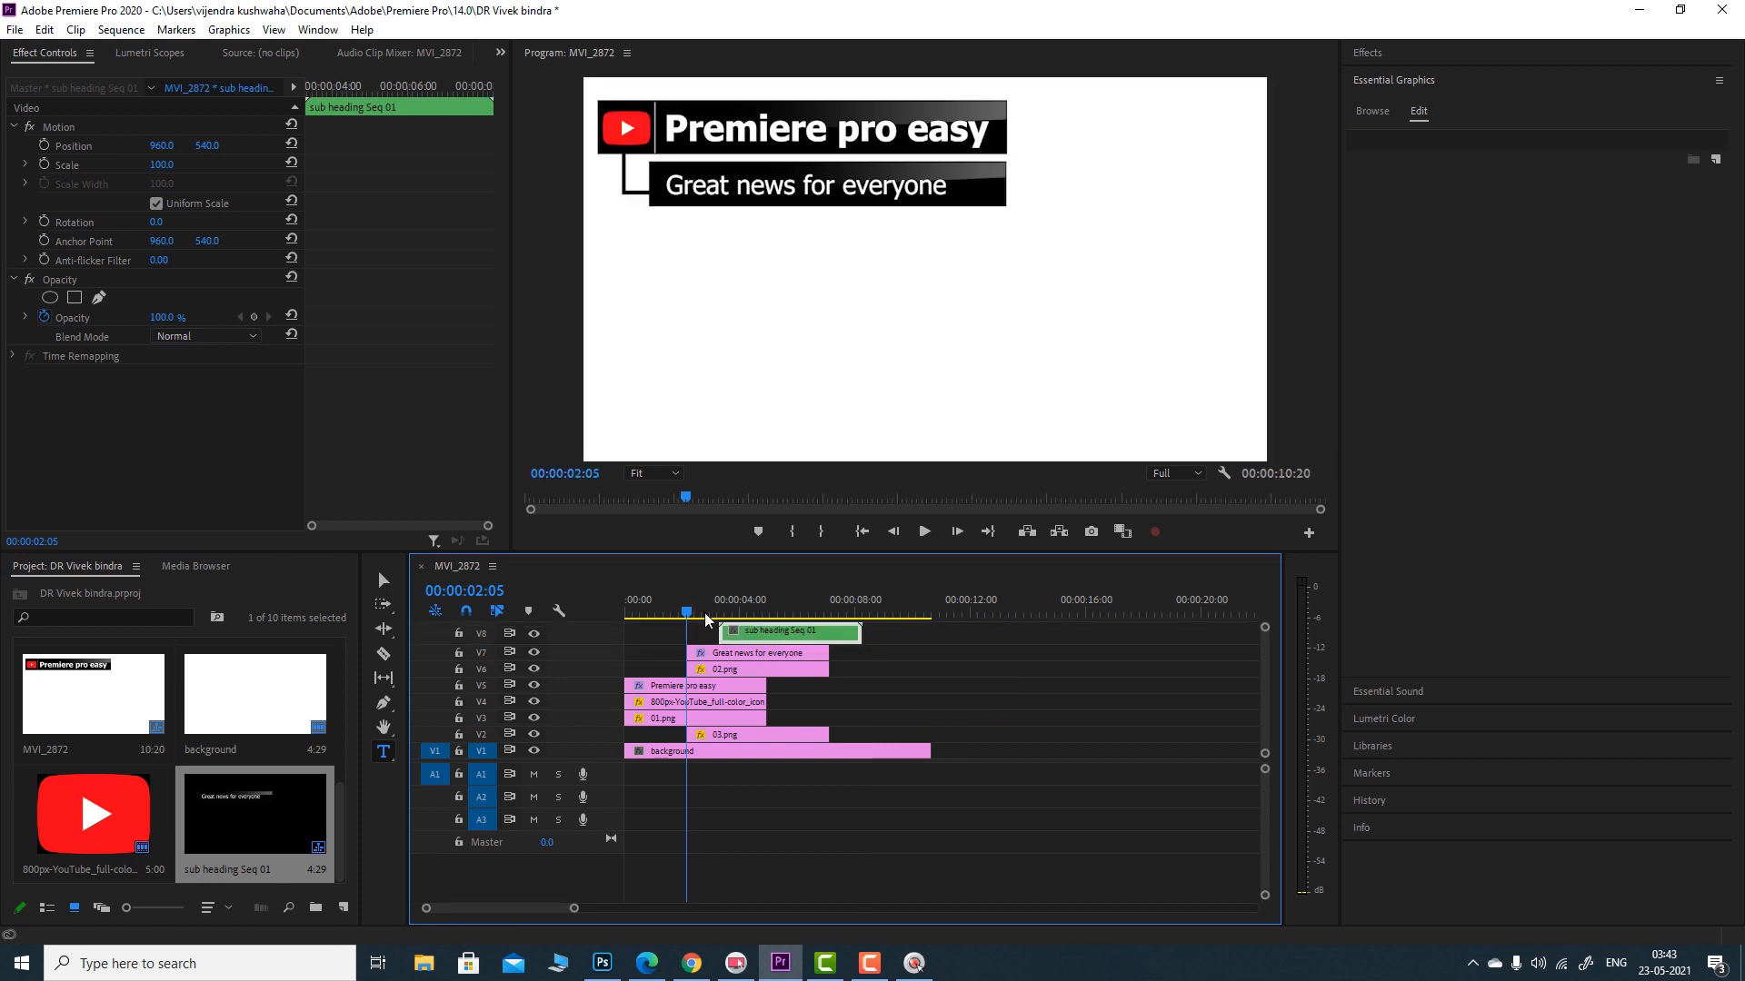
key(space)
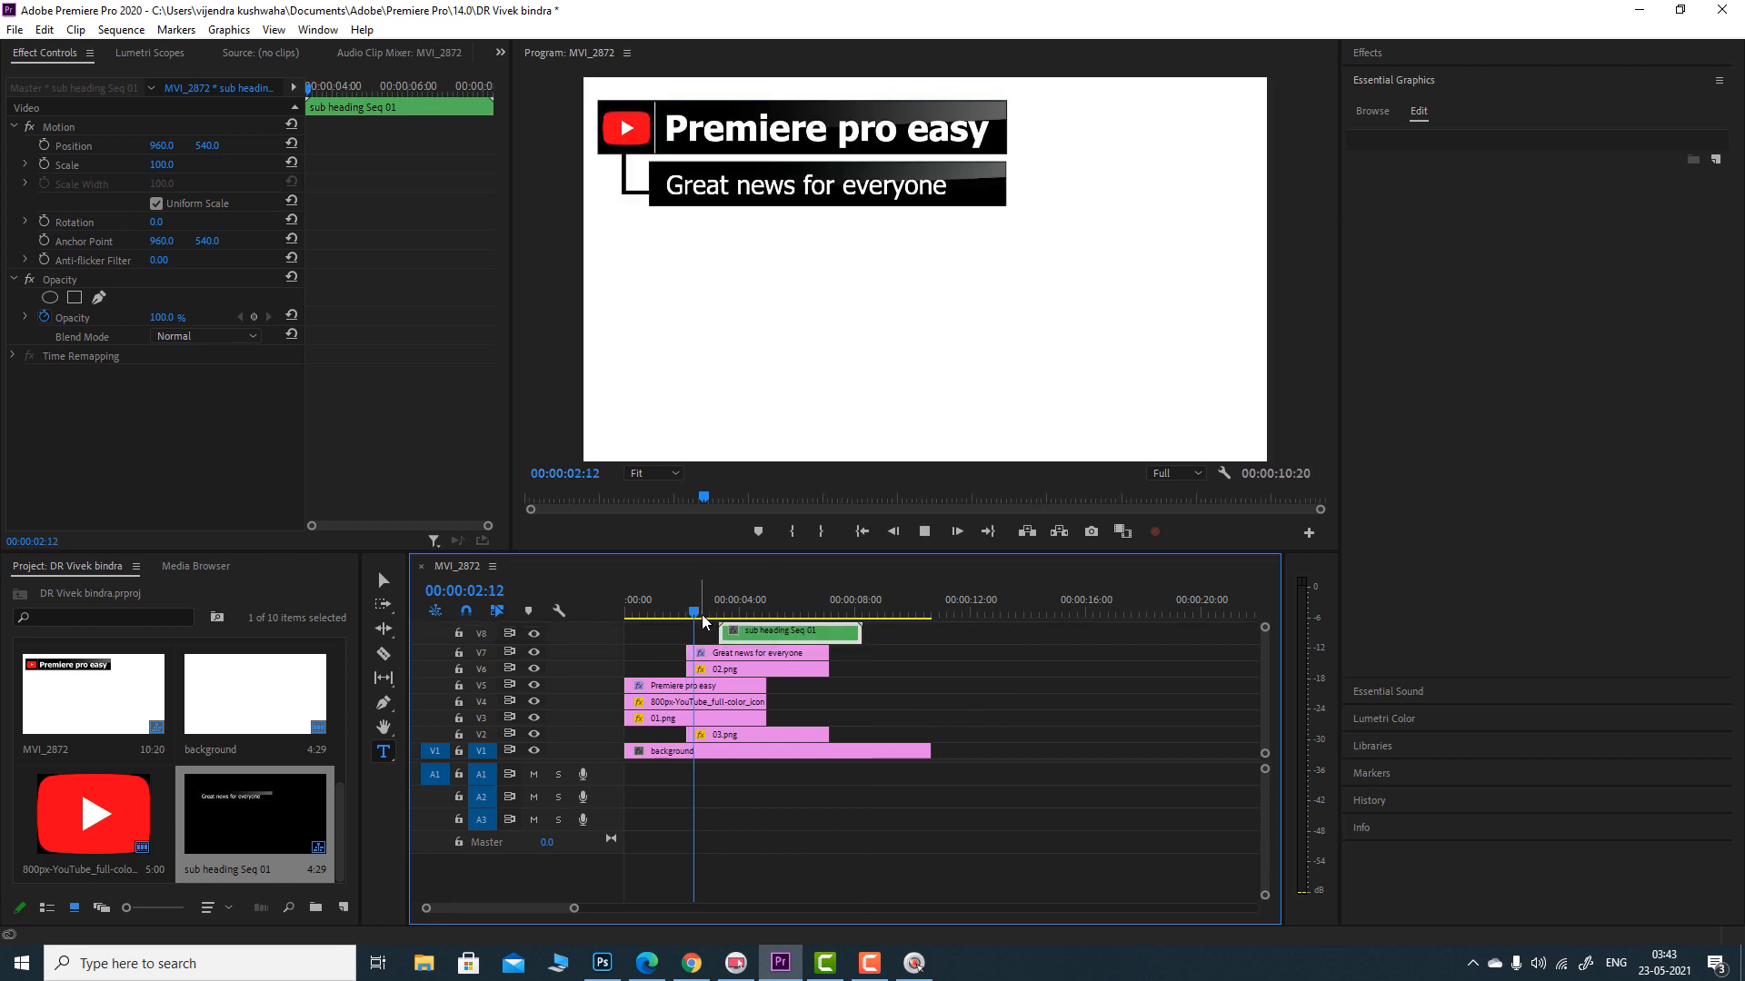
- Stop playback at 00:00:03:26 and set the vertical position of the nested subheading clip to 679
key(space)
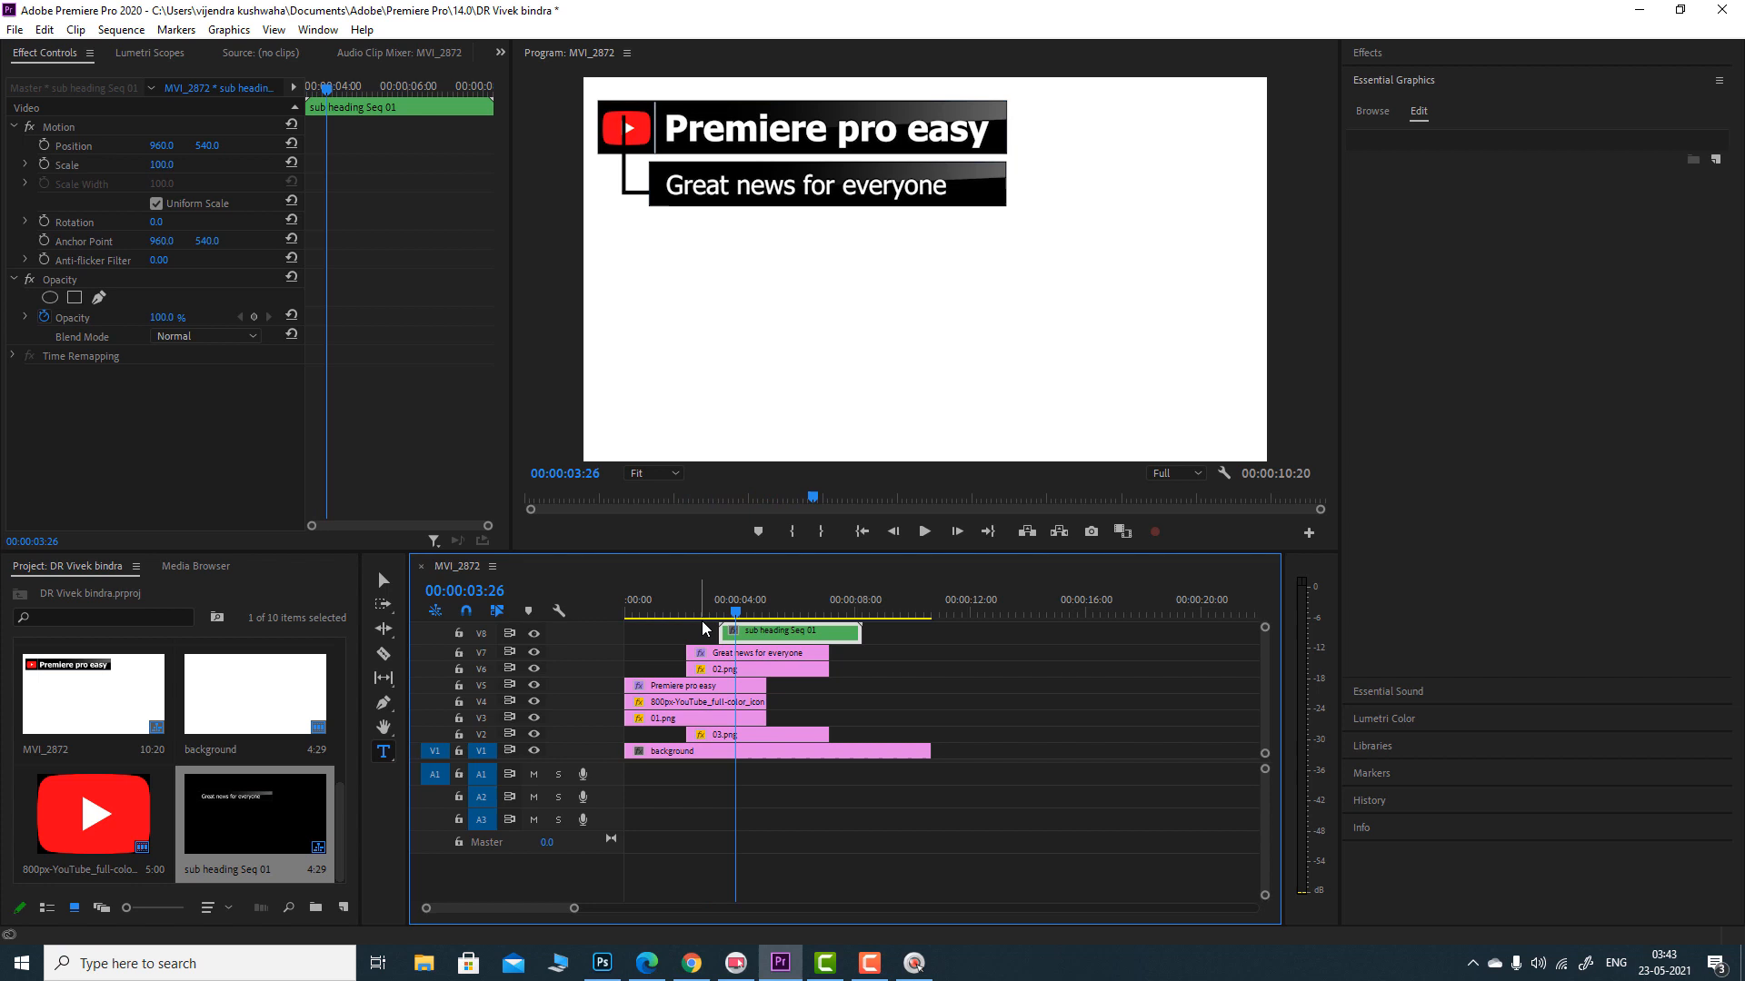
click(785, 633)
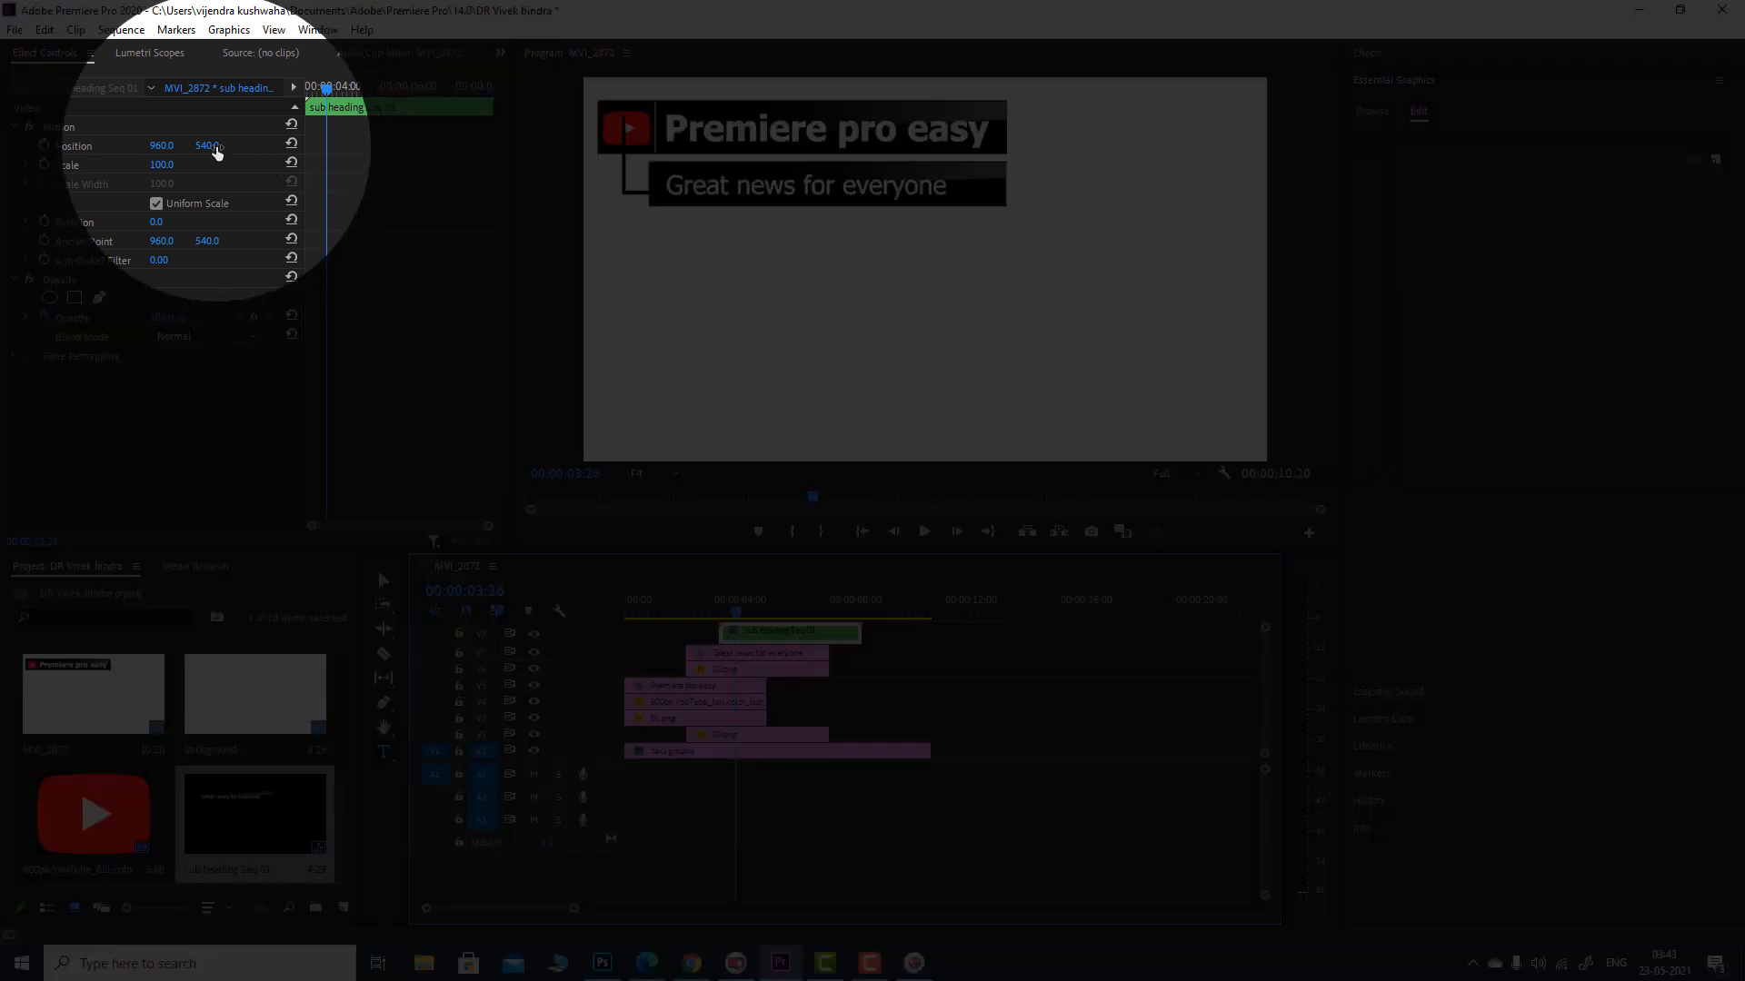
drag(215, 146, 342, 146)
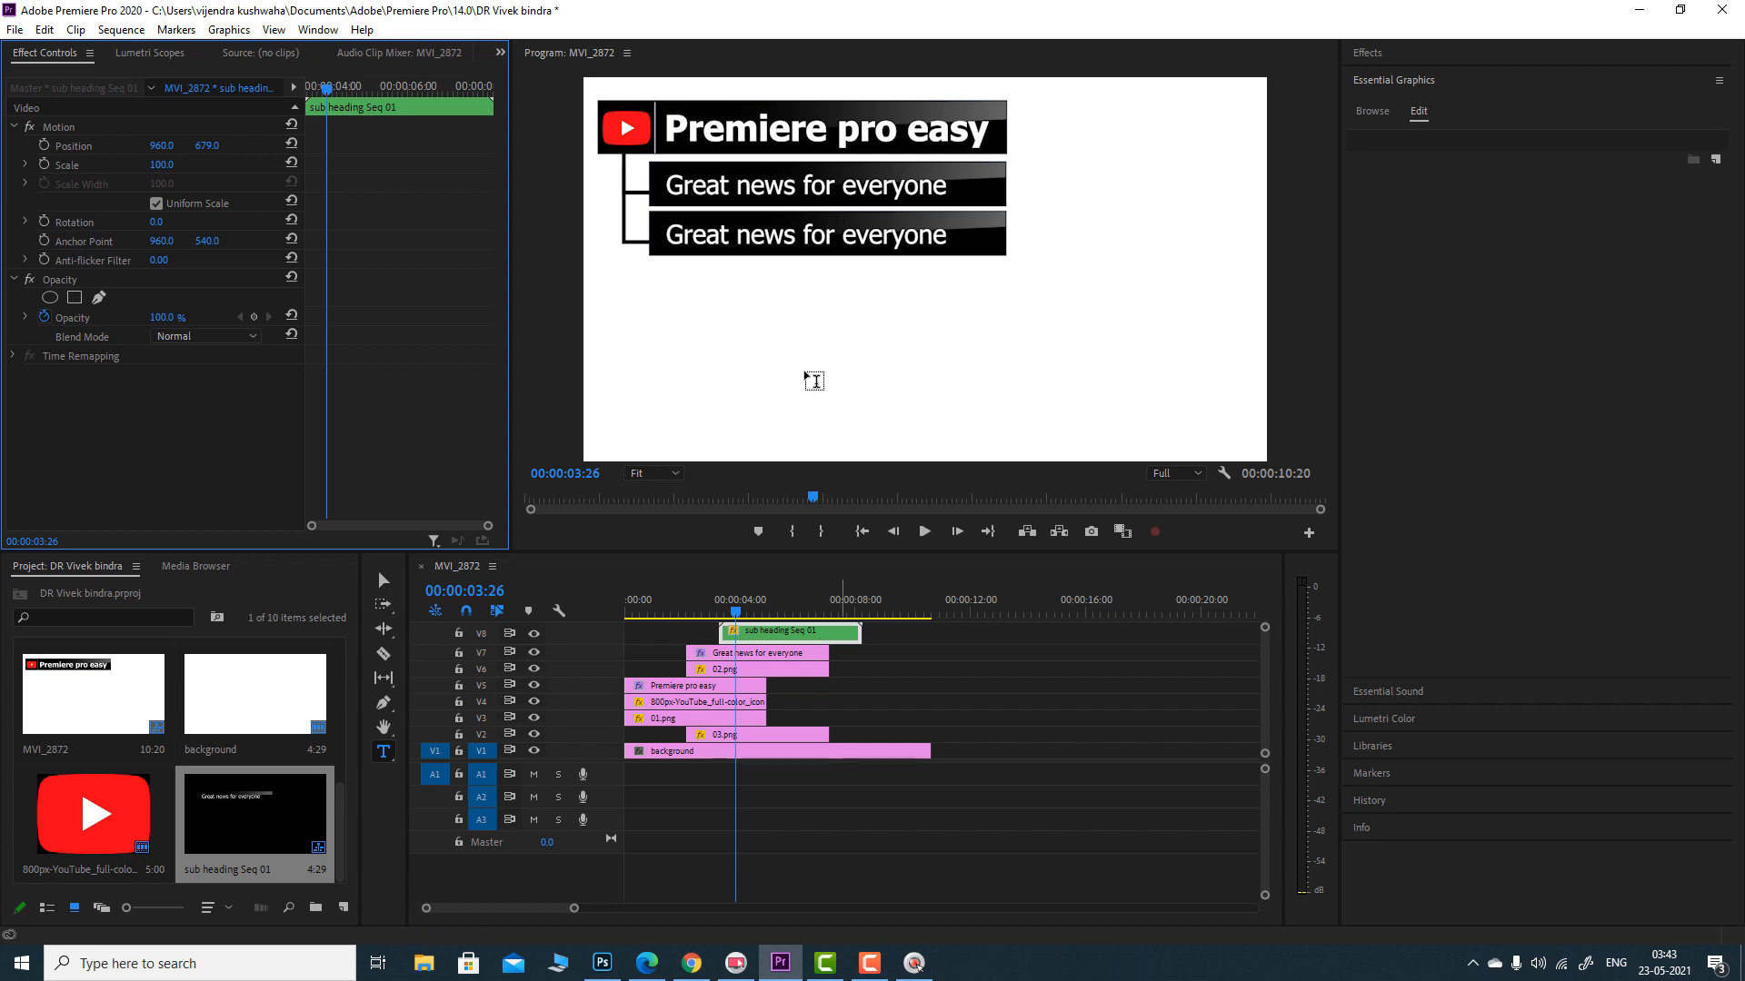
- Change the text inside the nested subheading sequence to "wow it is amazing" and return to the MVI_2872 sequence
double_click(797, 636)
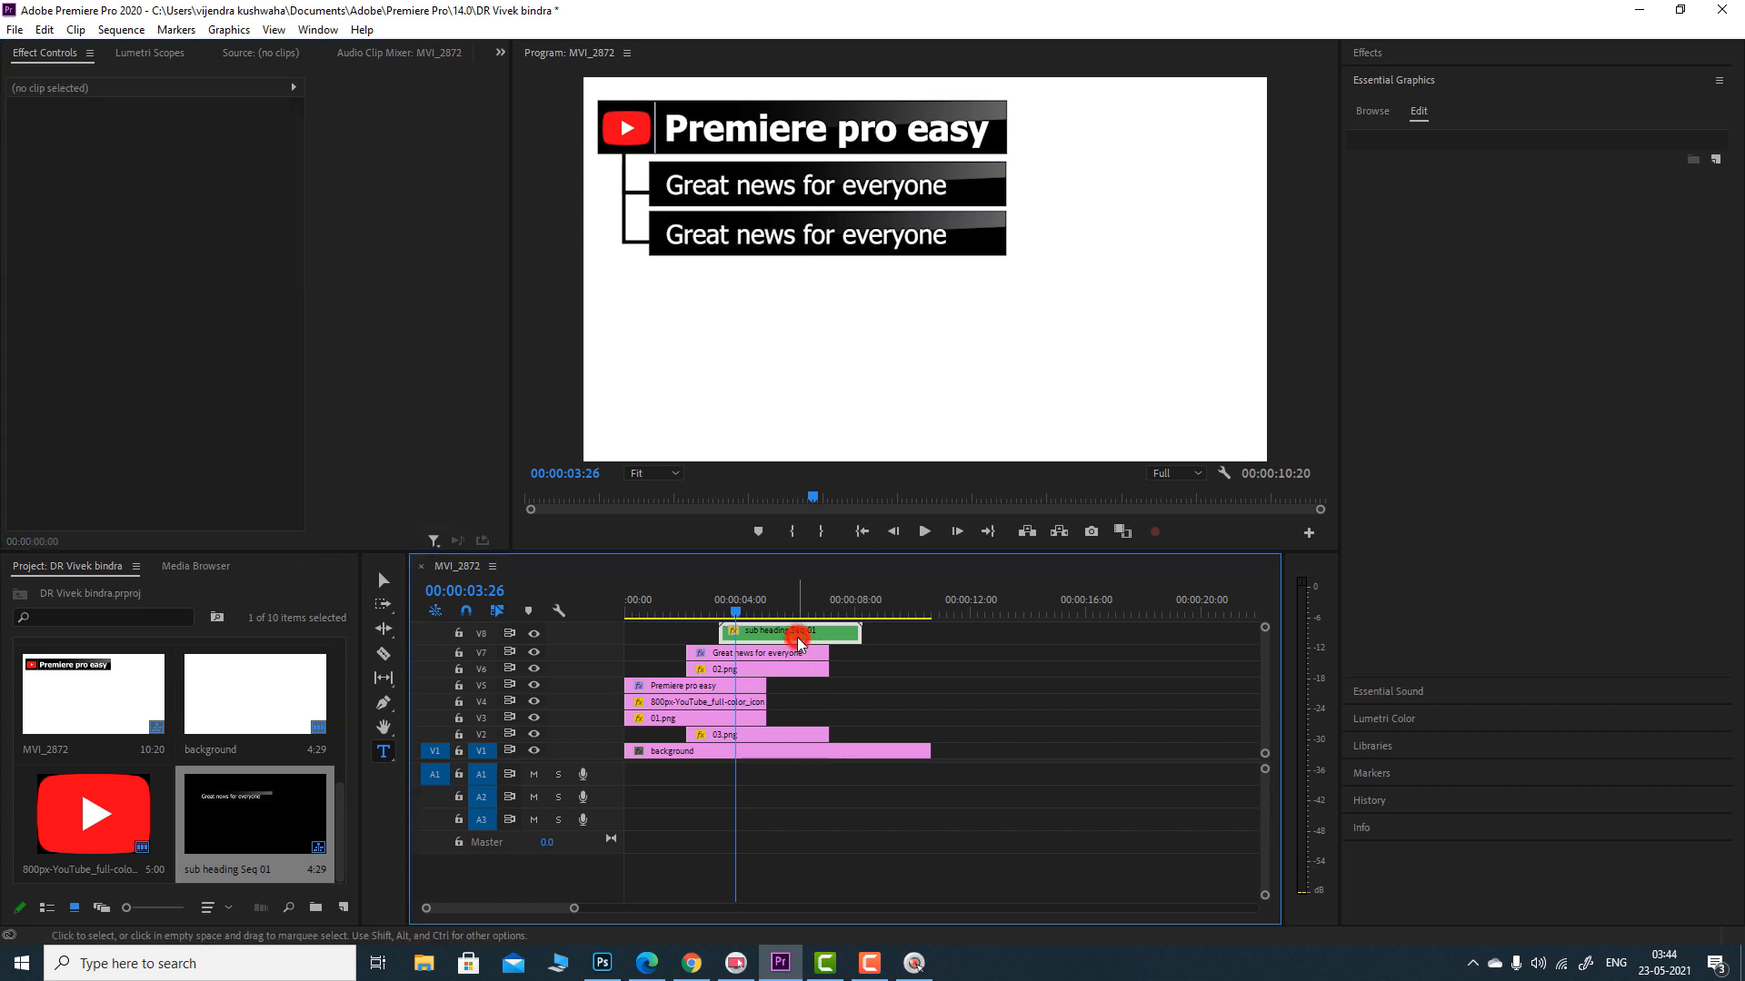
drag(1267, 692, 1269, 682)
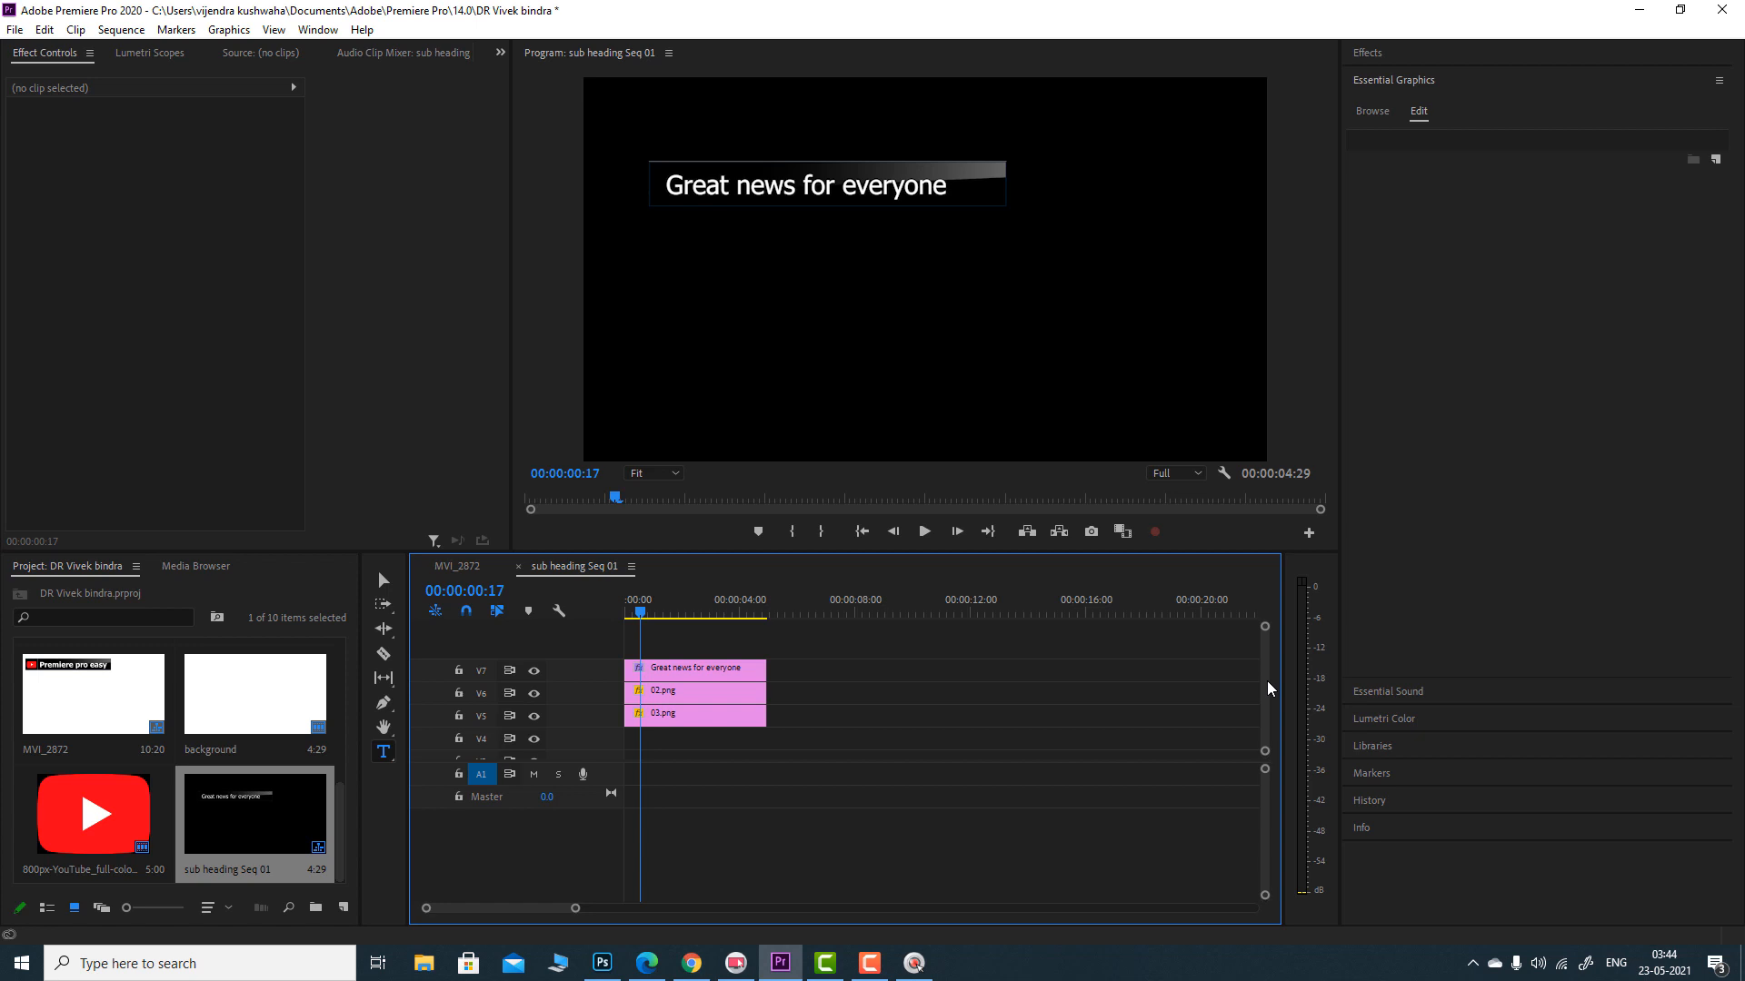
click(803, 183)
drag(950, 186, 664, 186)
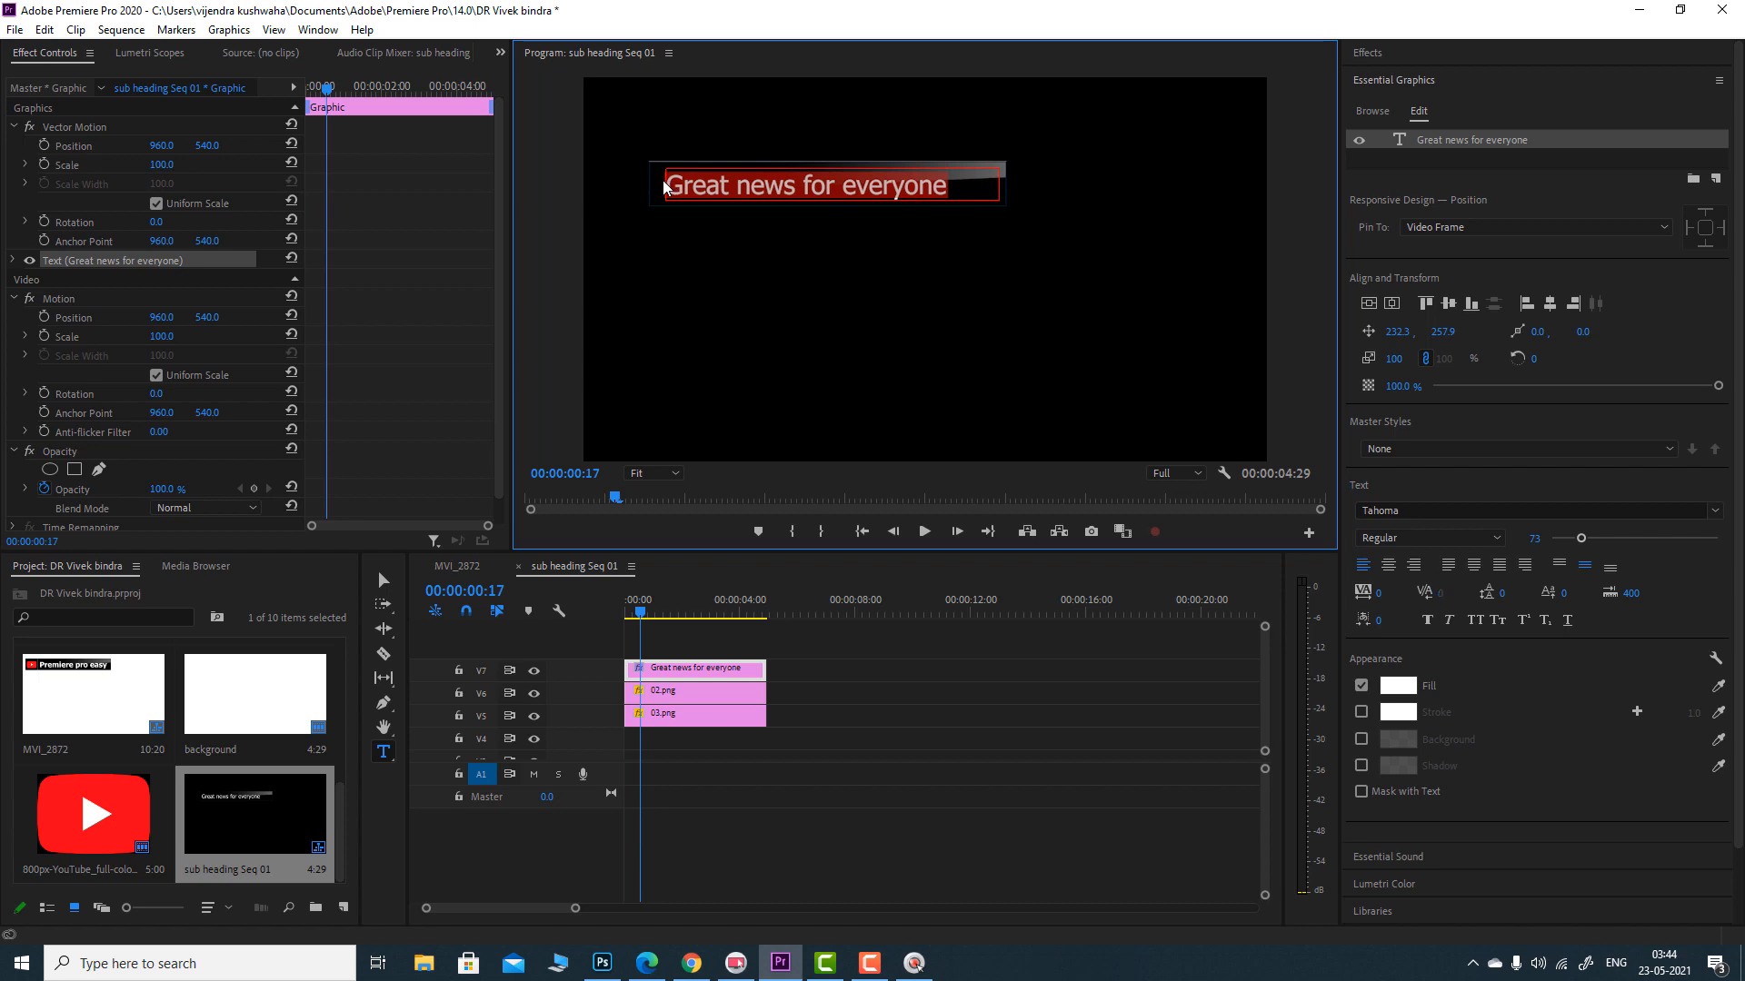
text(wow it)
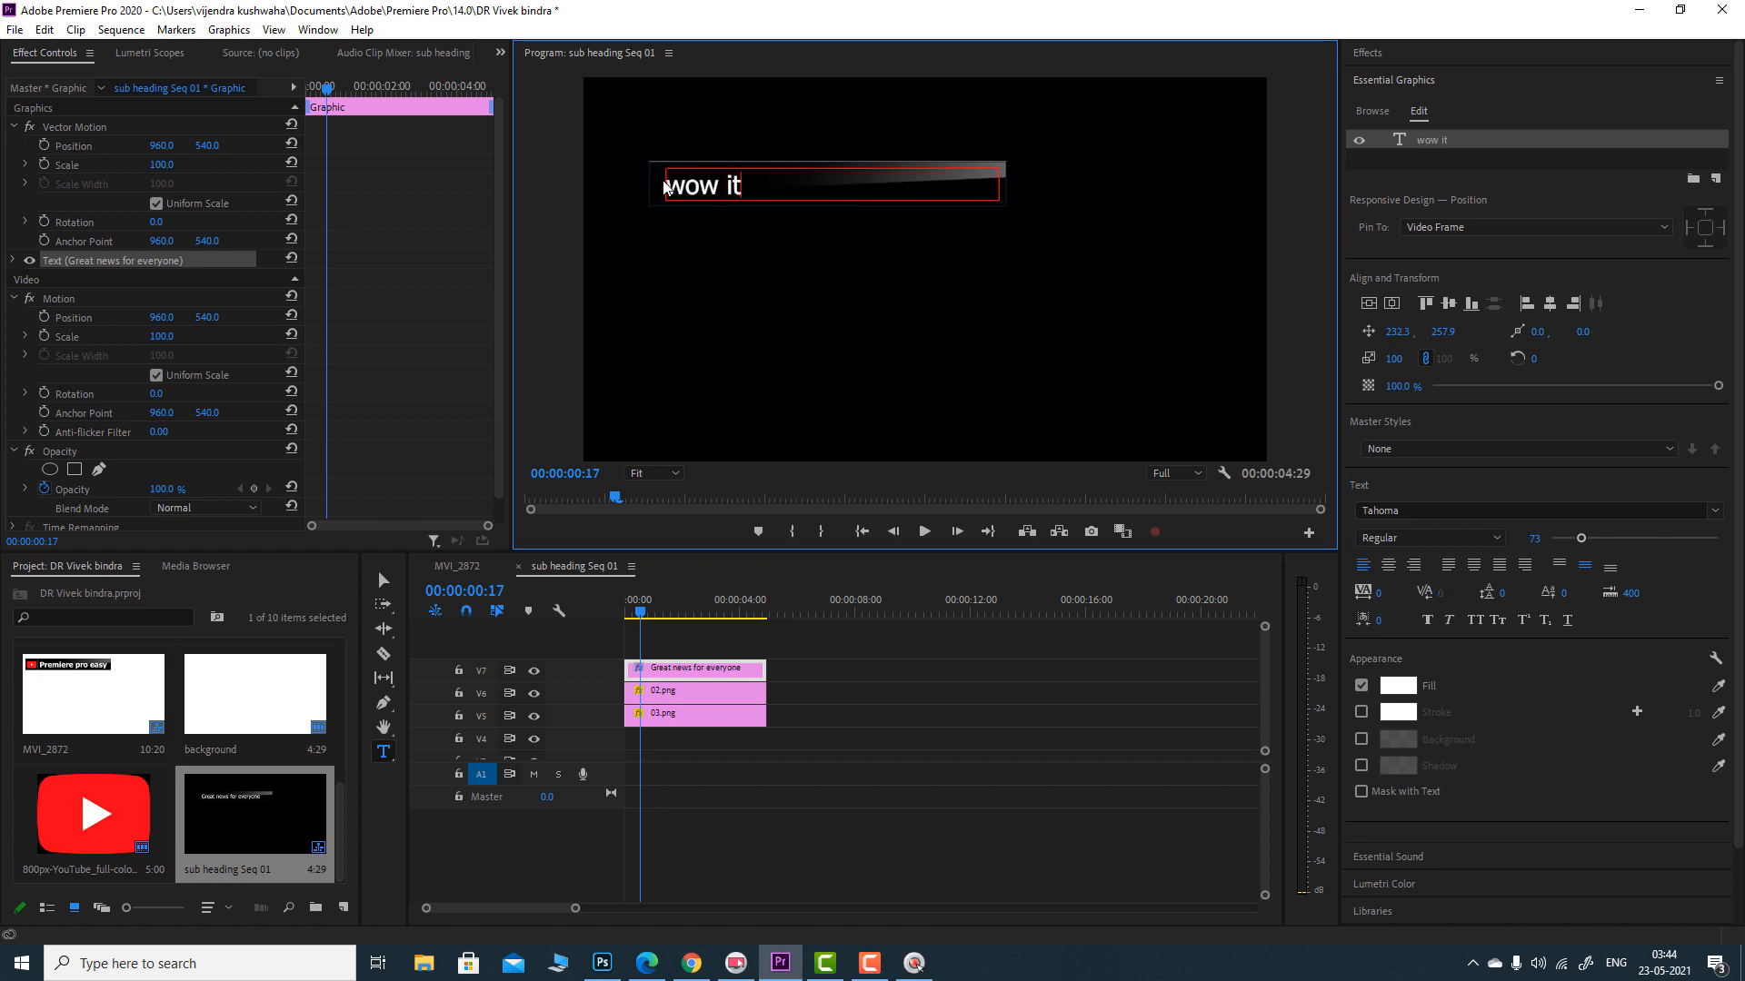
text( is amazing)
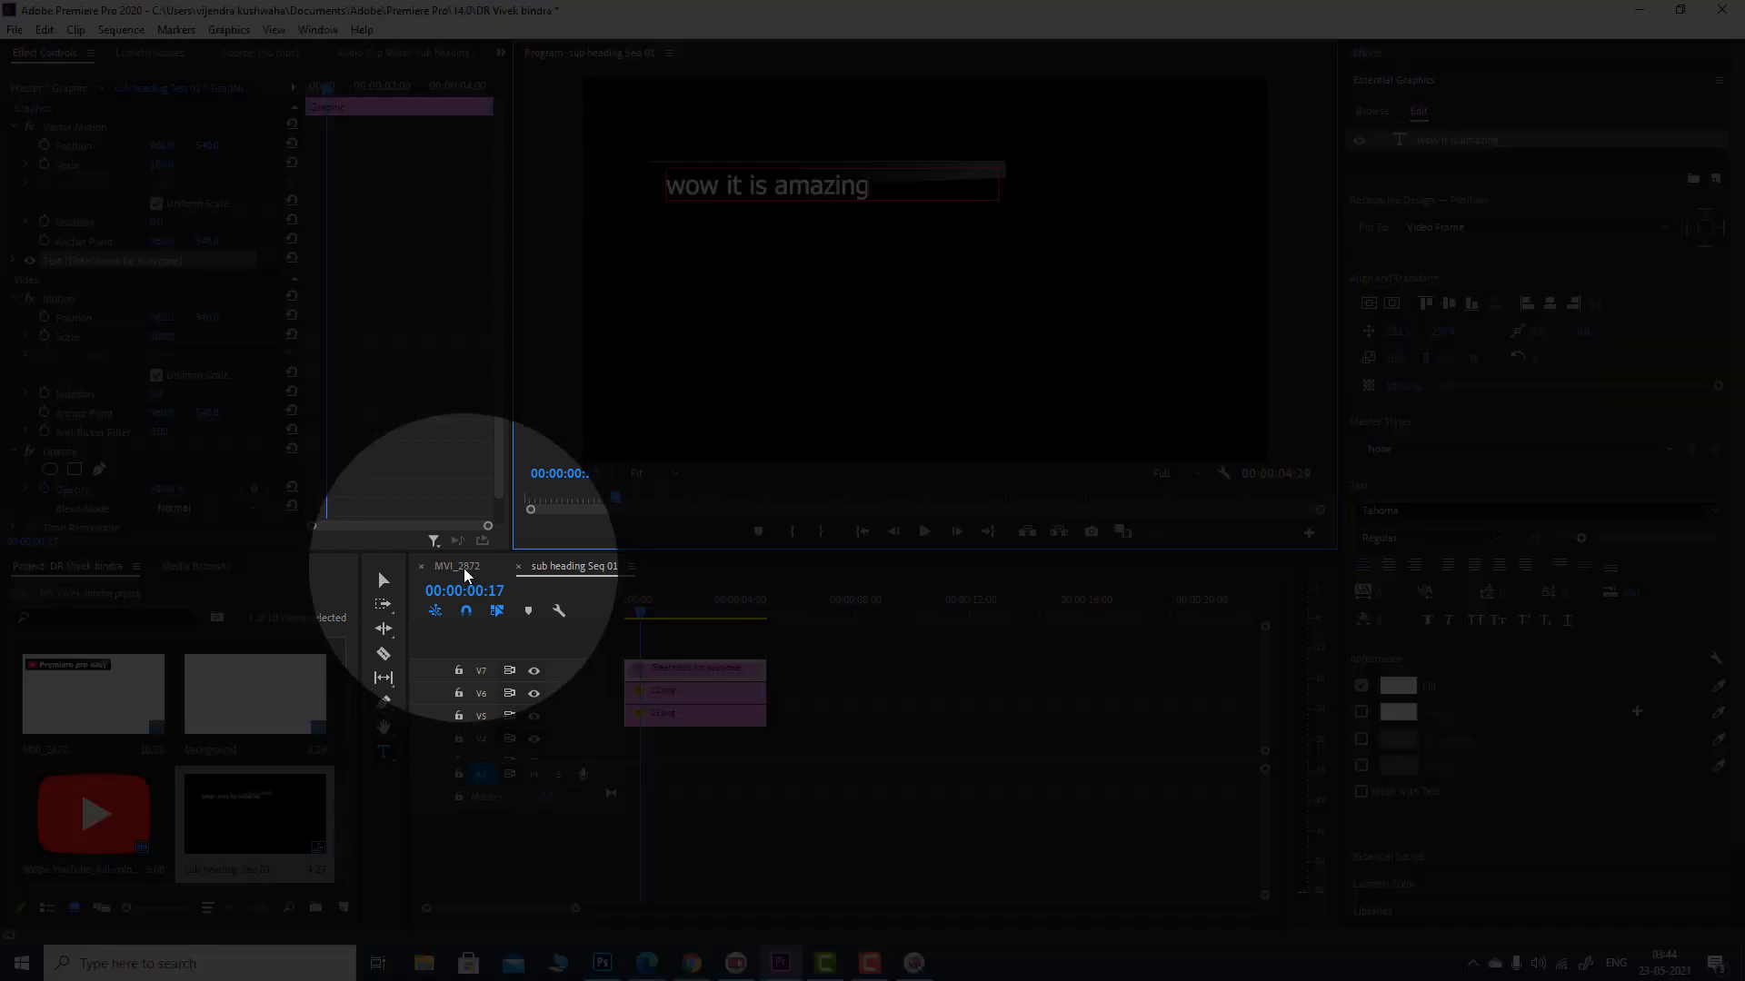
click(465, 569)
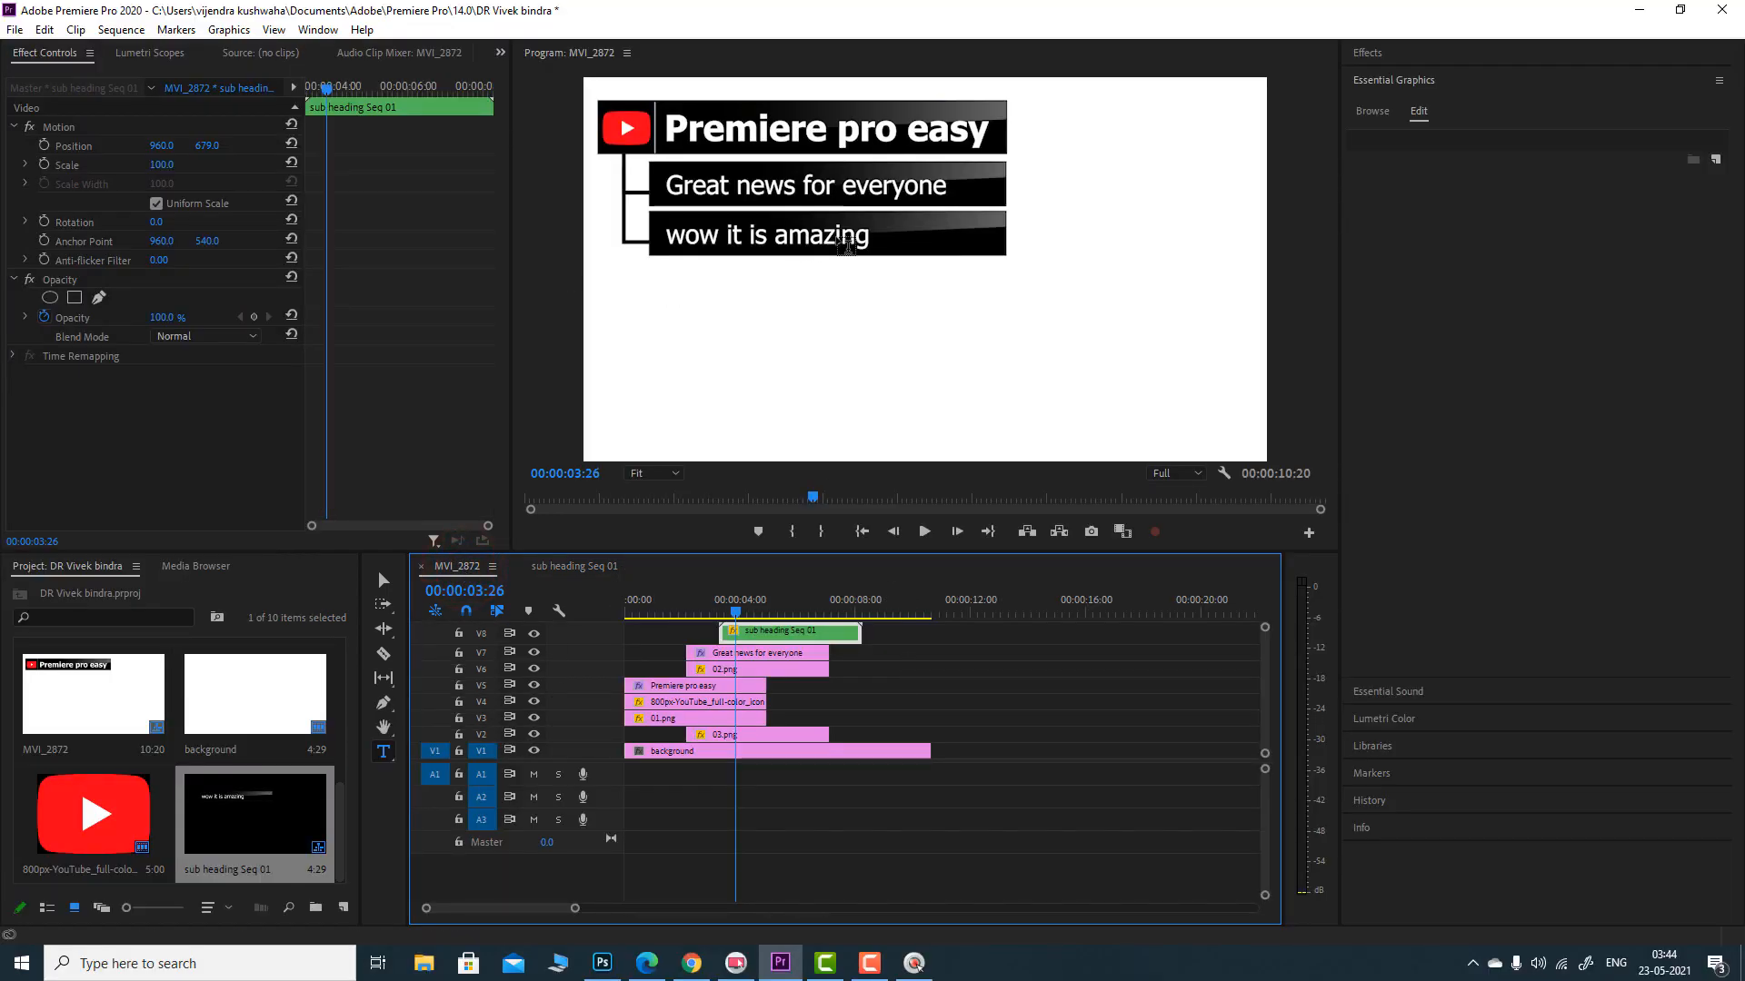
- Duplicate the nested subheading clip onto V9, directly above the original on V8
drag(1266, 691, 1269, 681)
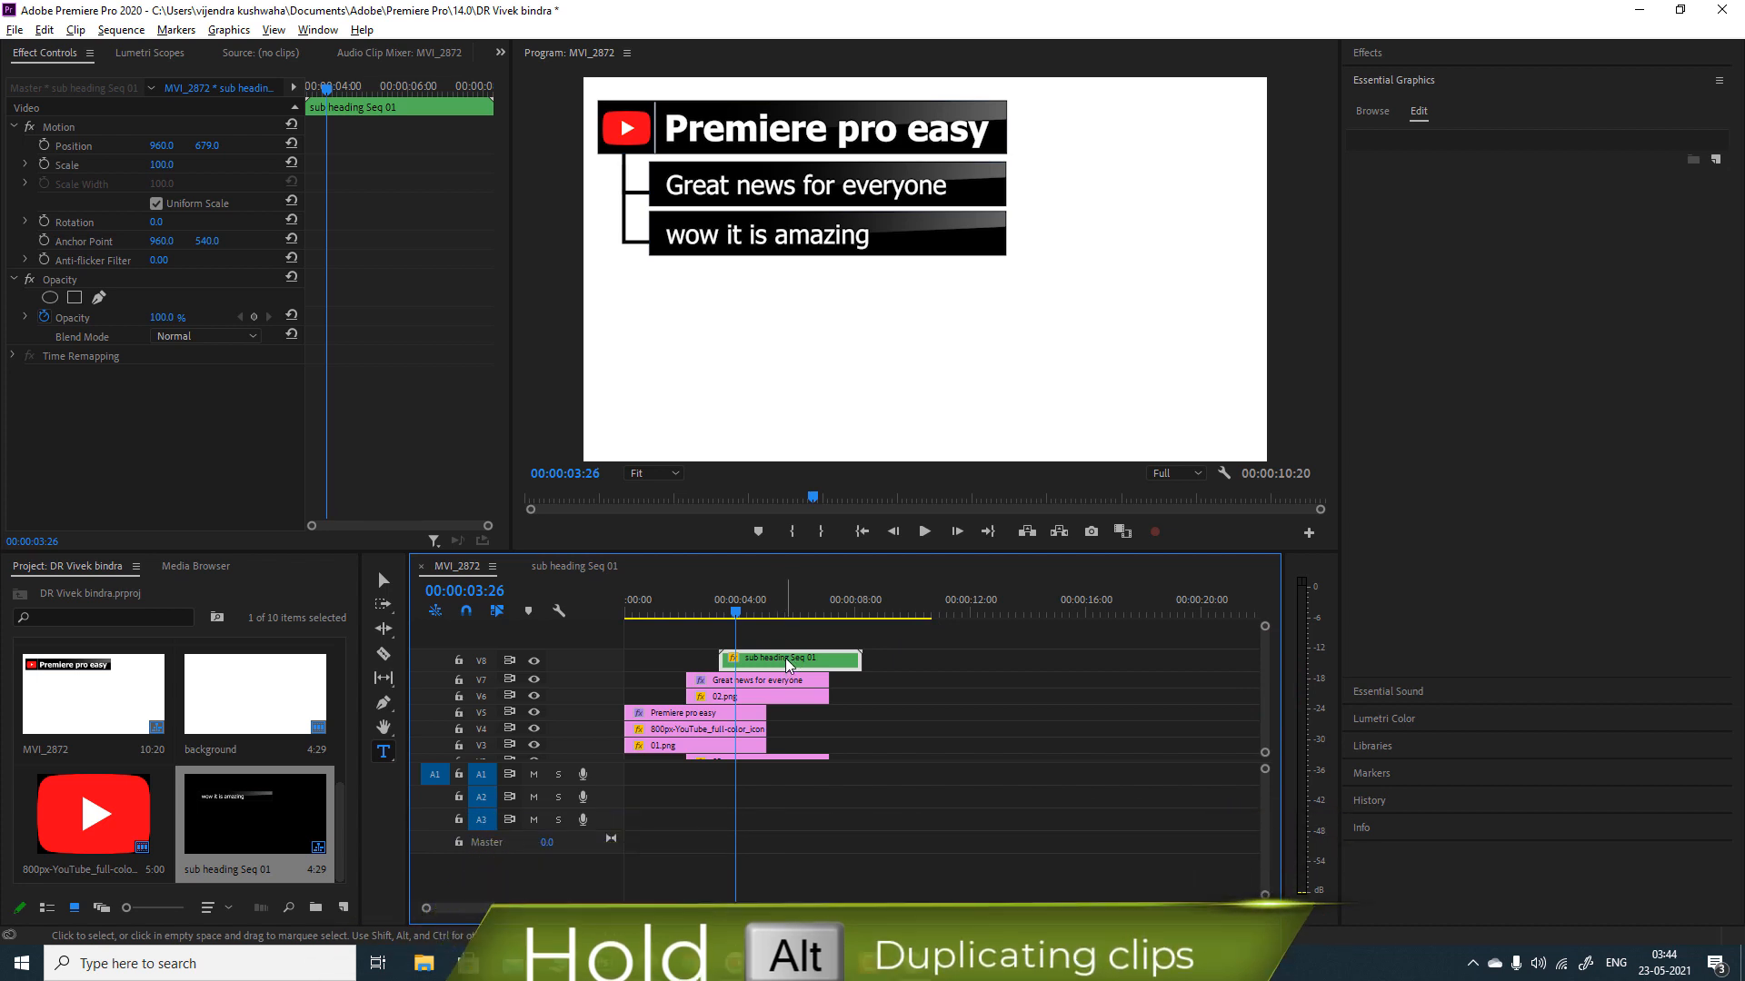
drag(785, 661, 783, 640)
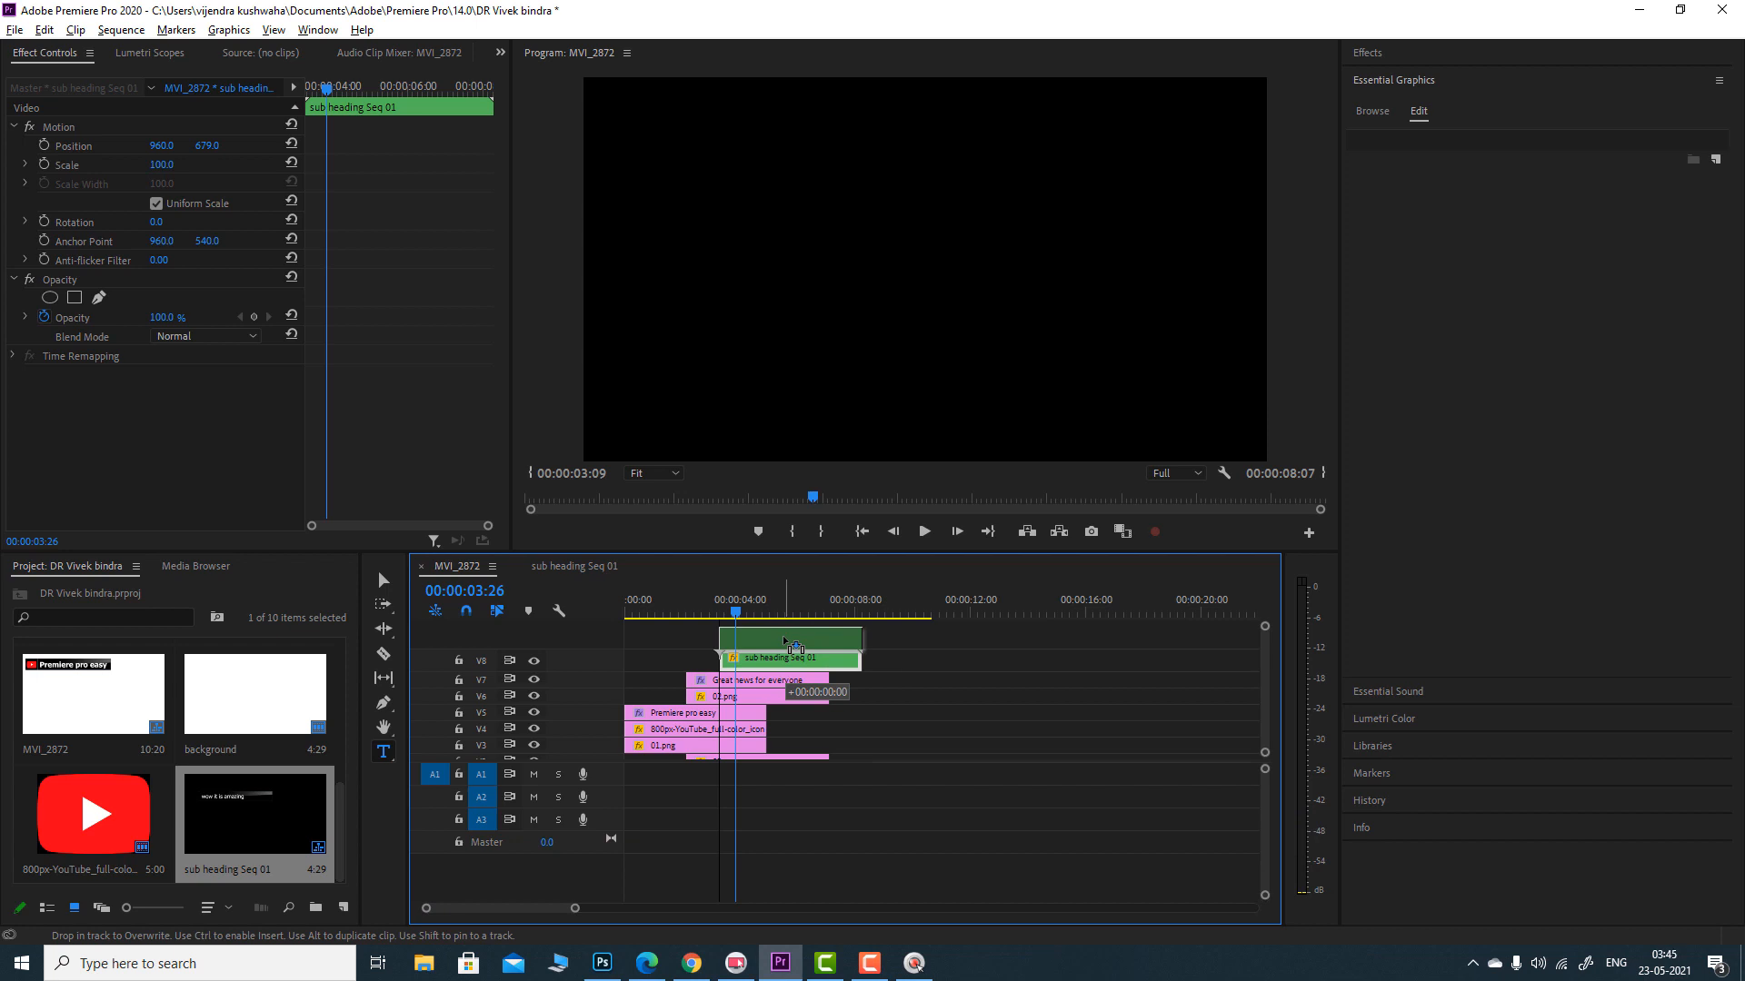
drag(785, 642, 787, 644)
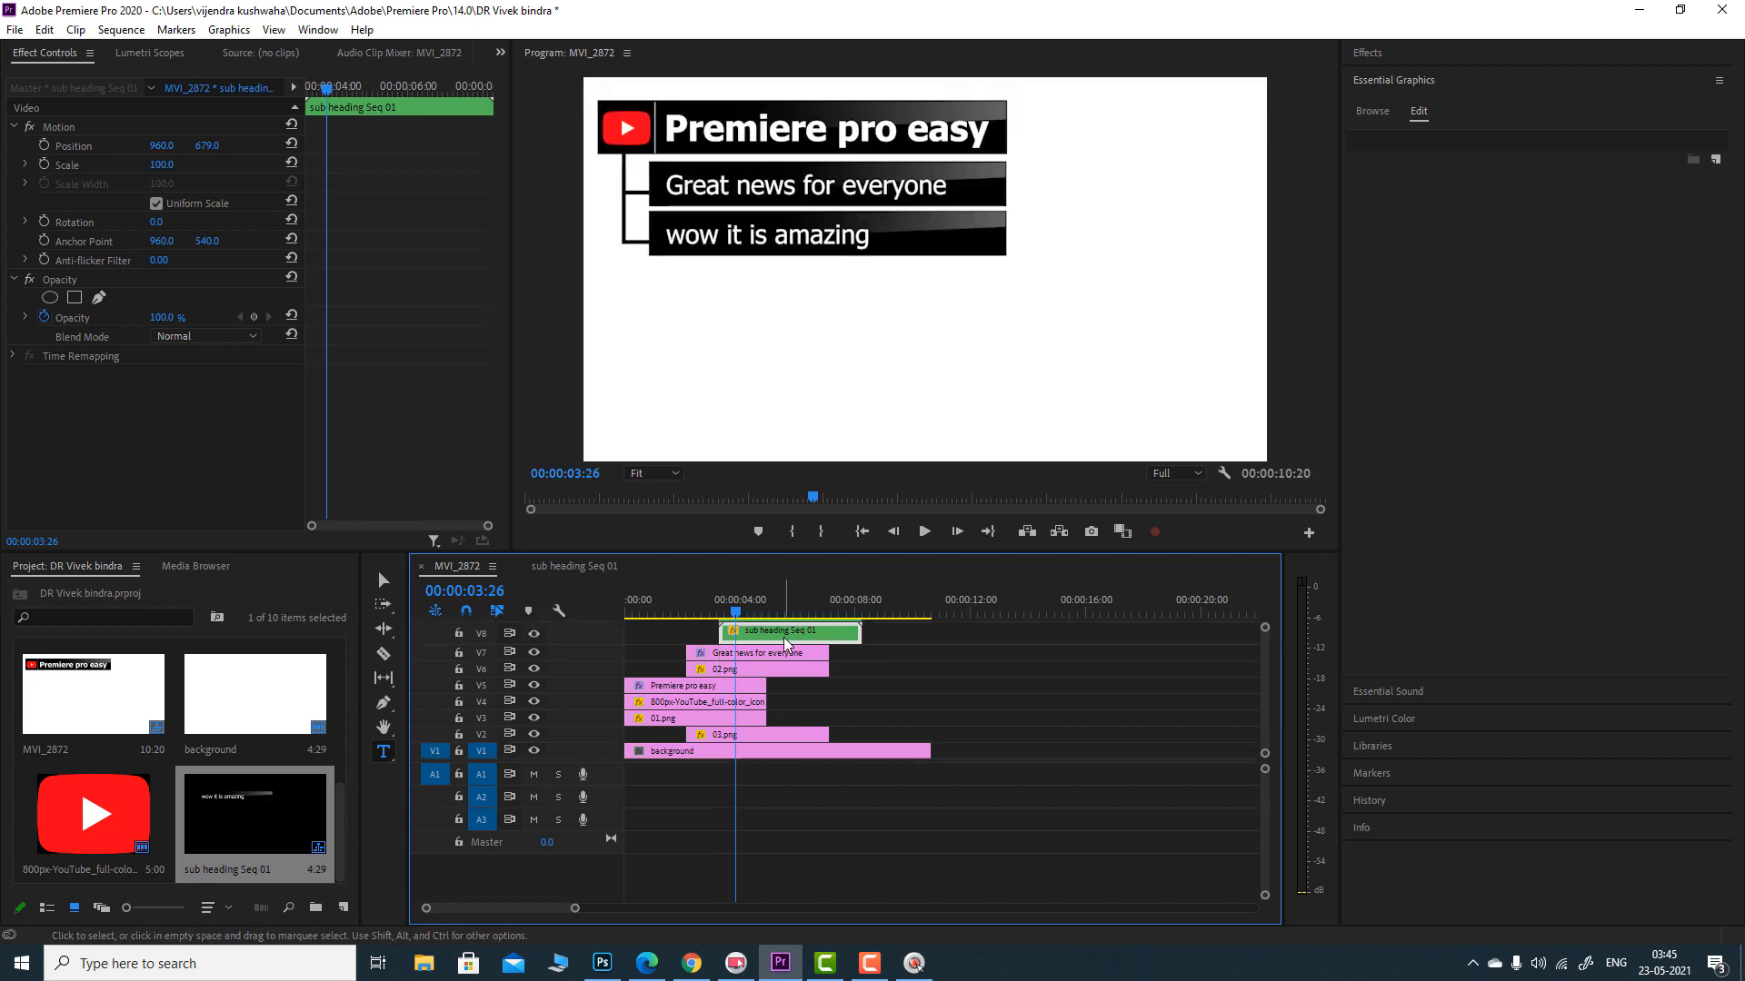
click(1266, 666)
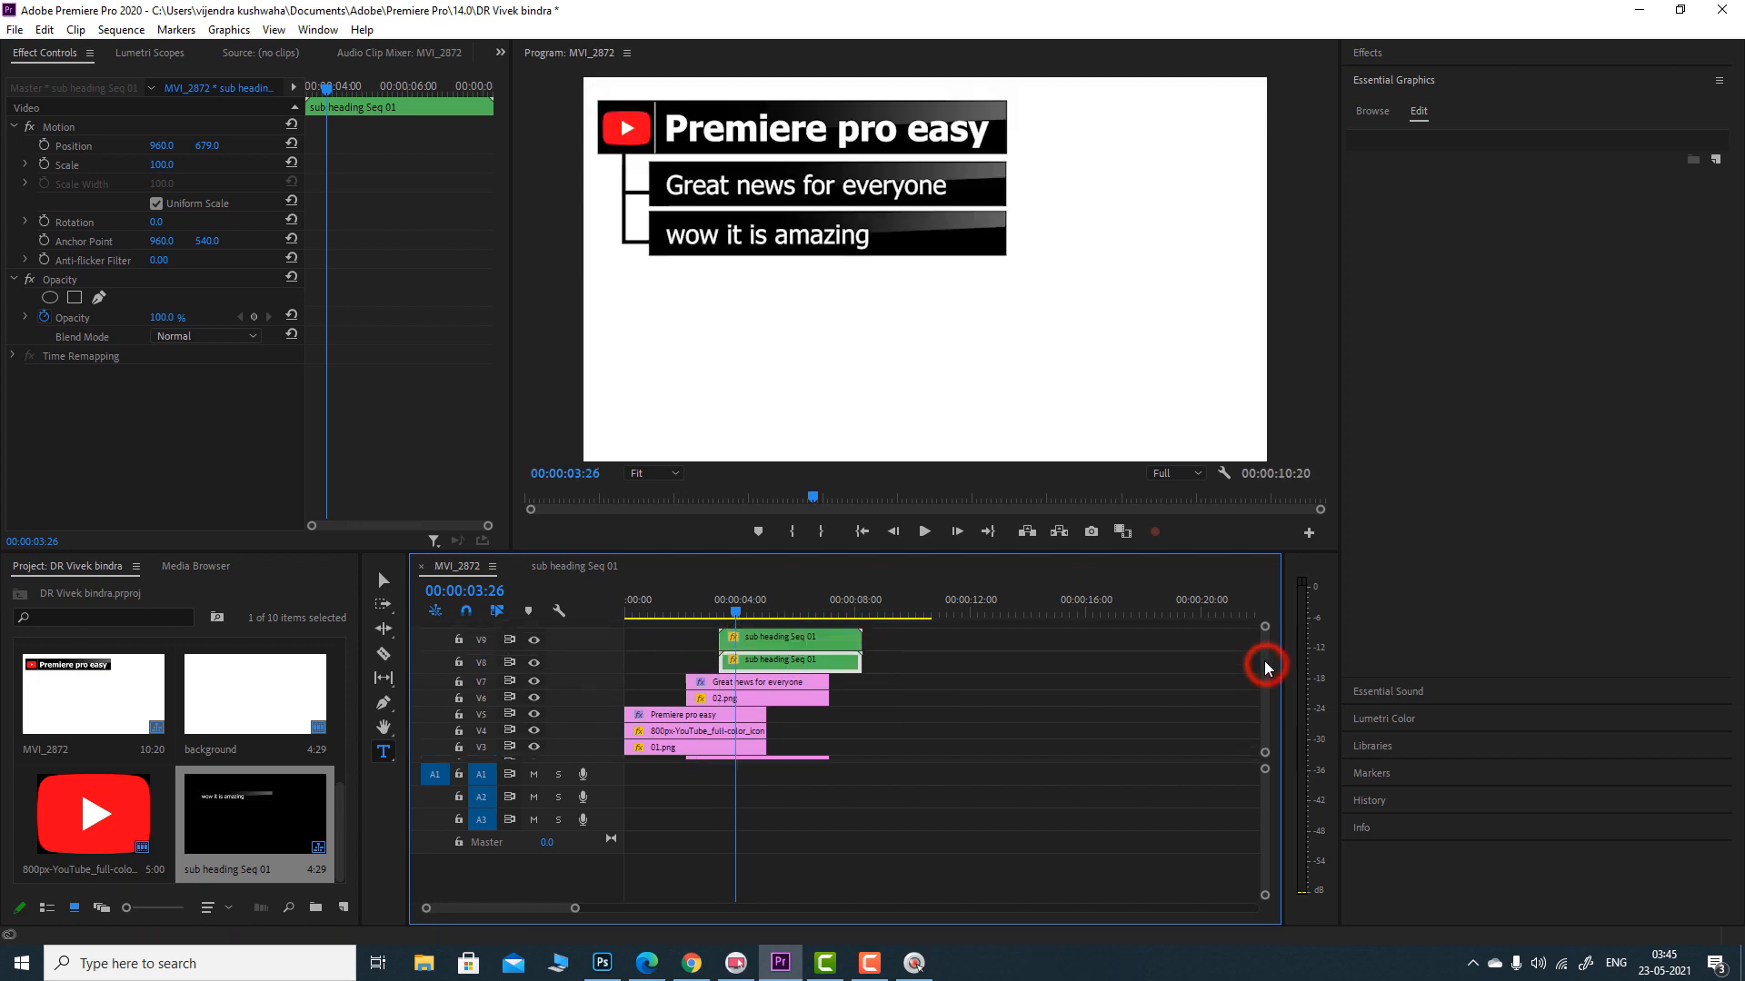
- Set the vertical position of the nested subheading copy on V9 to 819
click(808, 641)
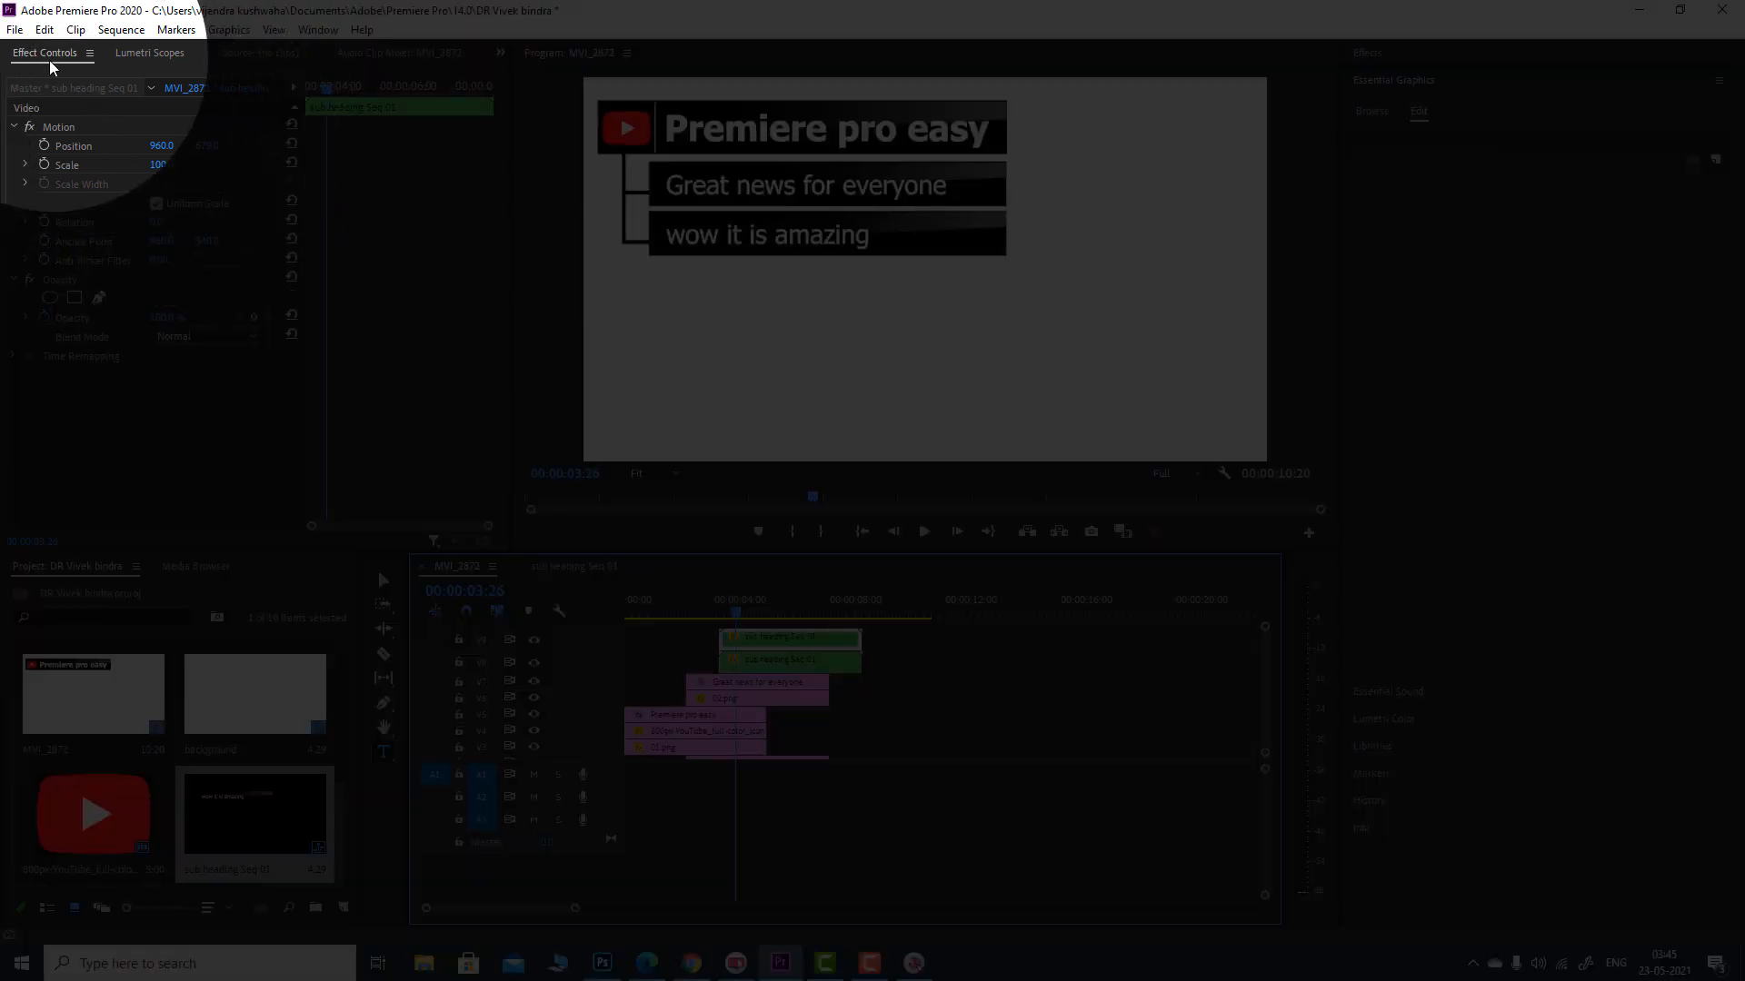
click(54, 59)
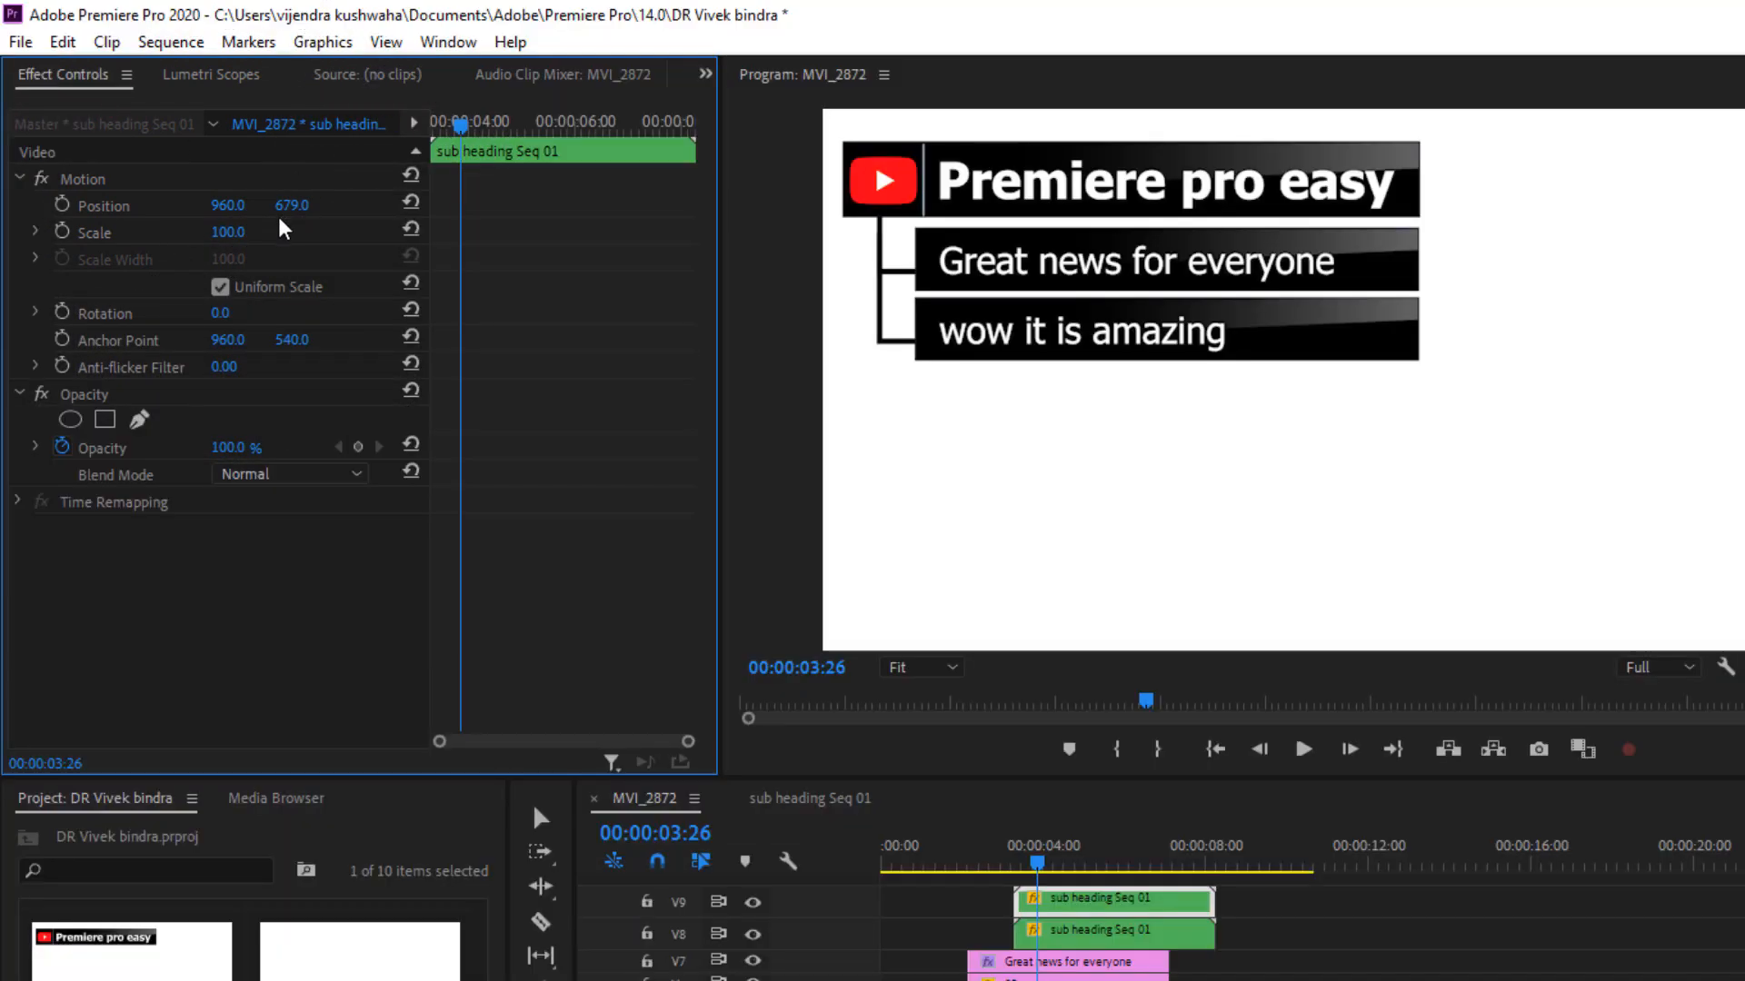
drag(289, 215, 417, 216)
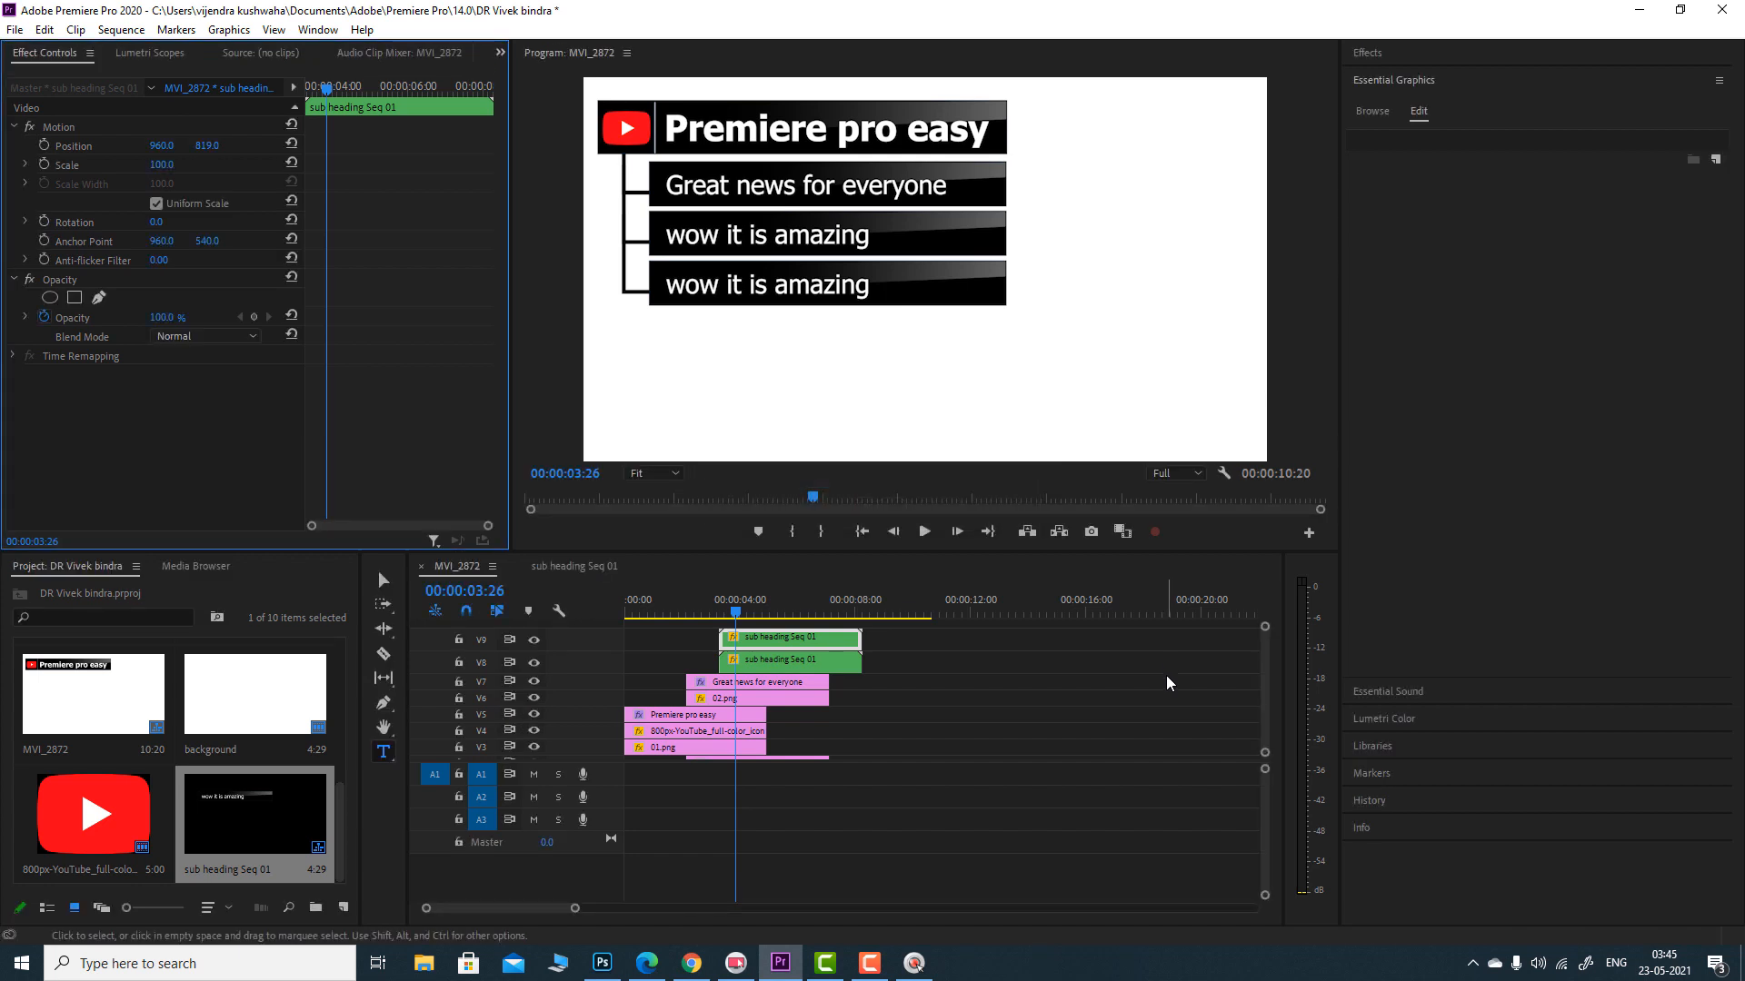
- Maximize the timeline and duplicate the nested subheading clip onto V10 and V11
key(grave)
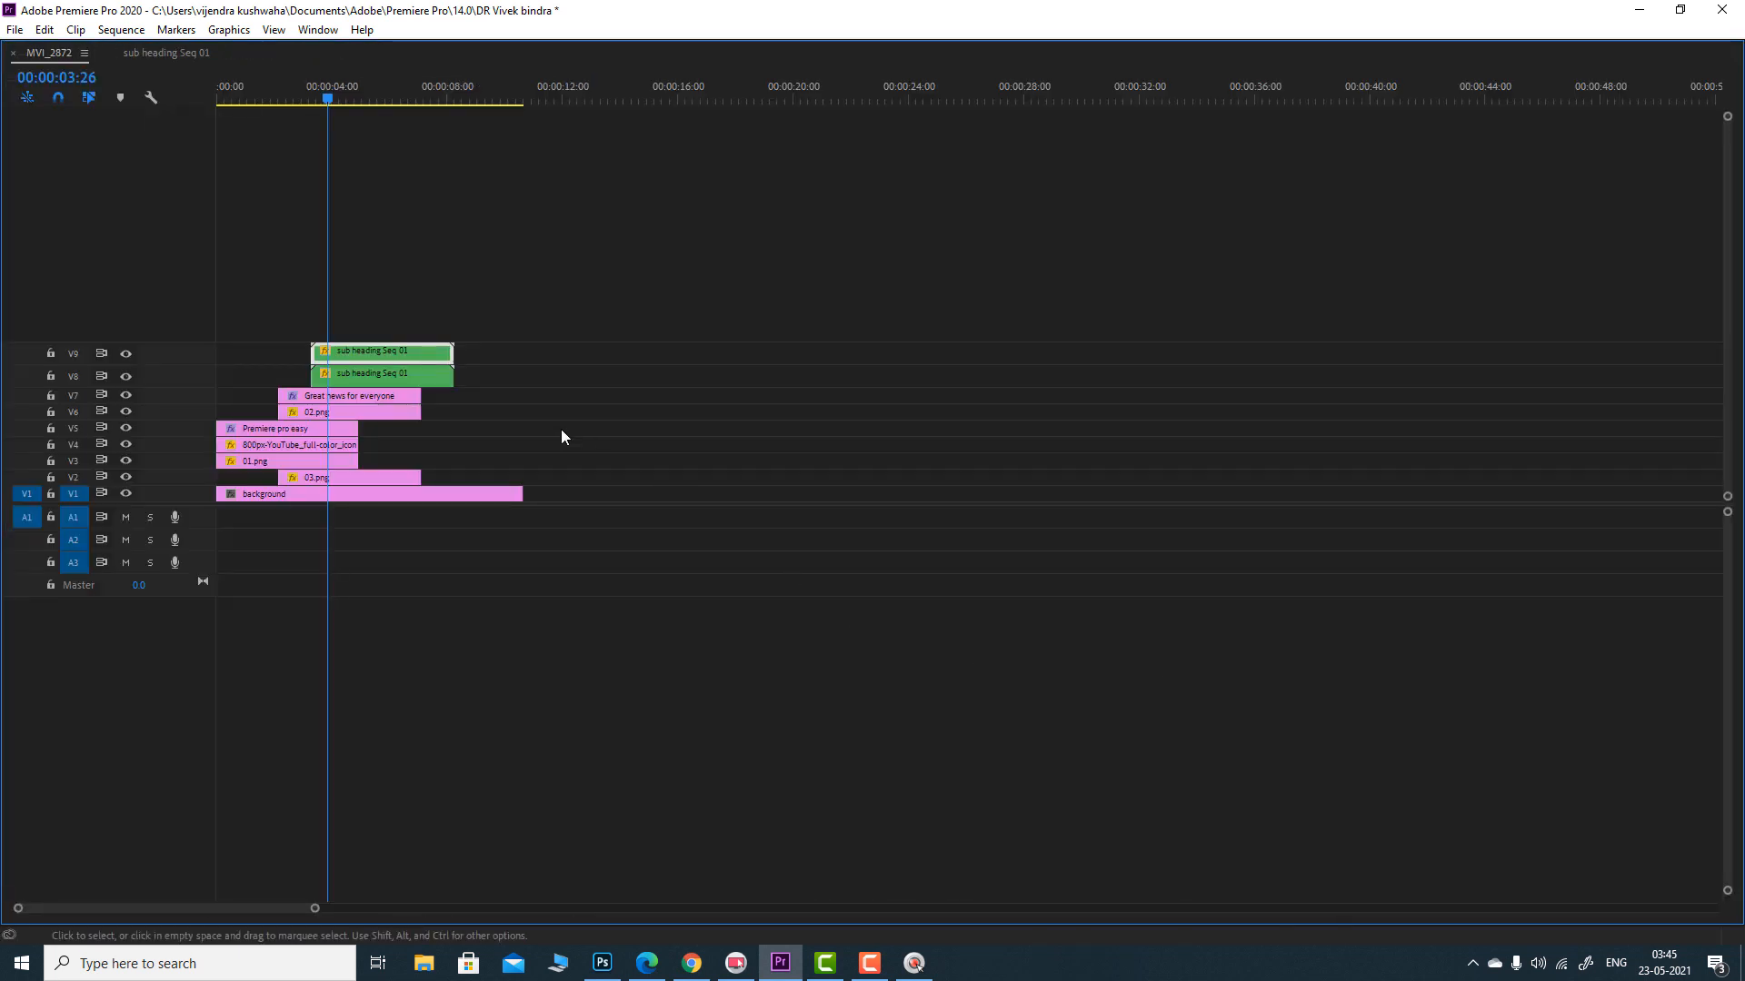
drag(411, 345, 408, 301)
click(405, 331)
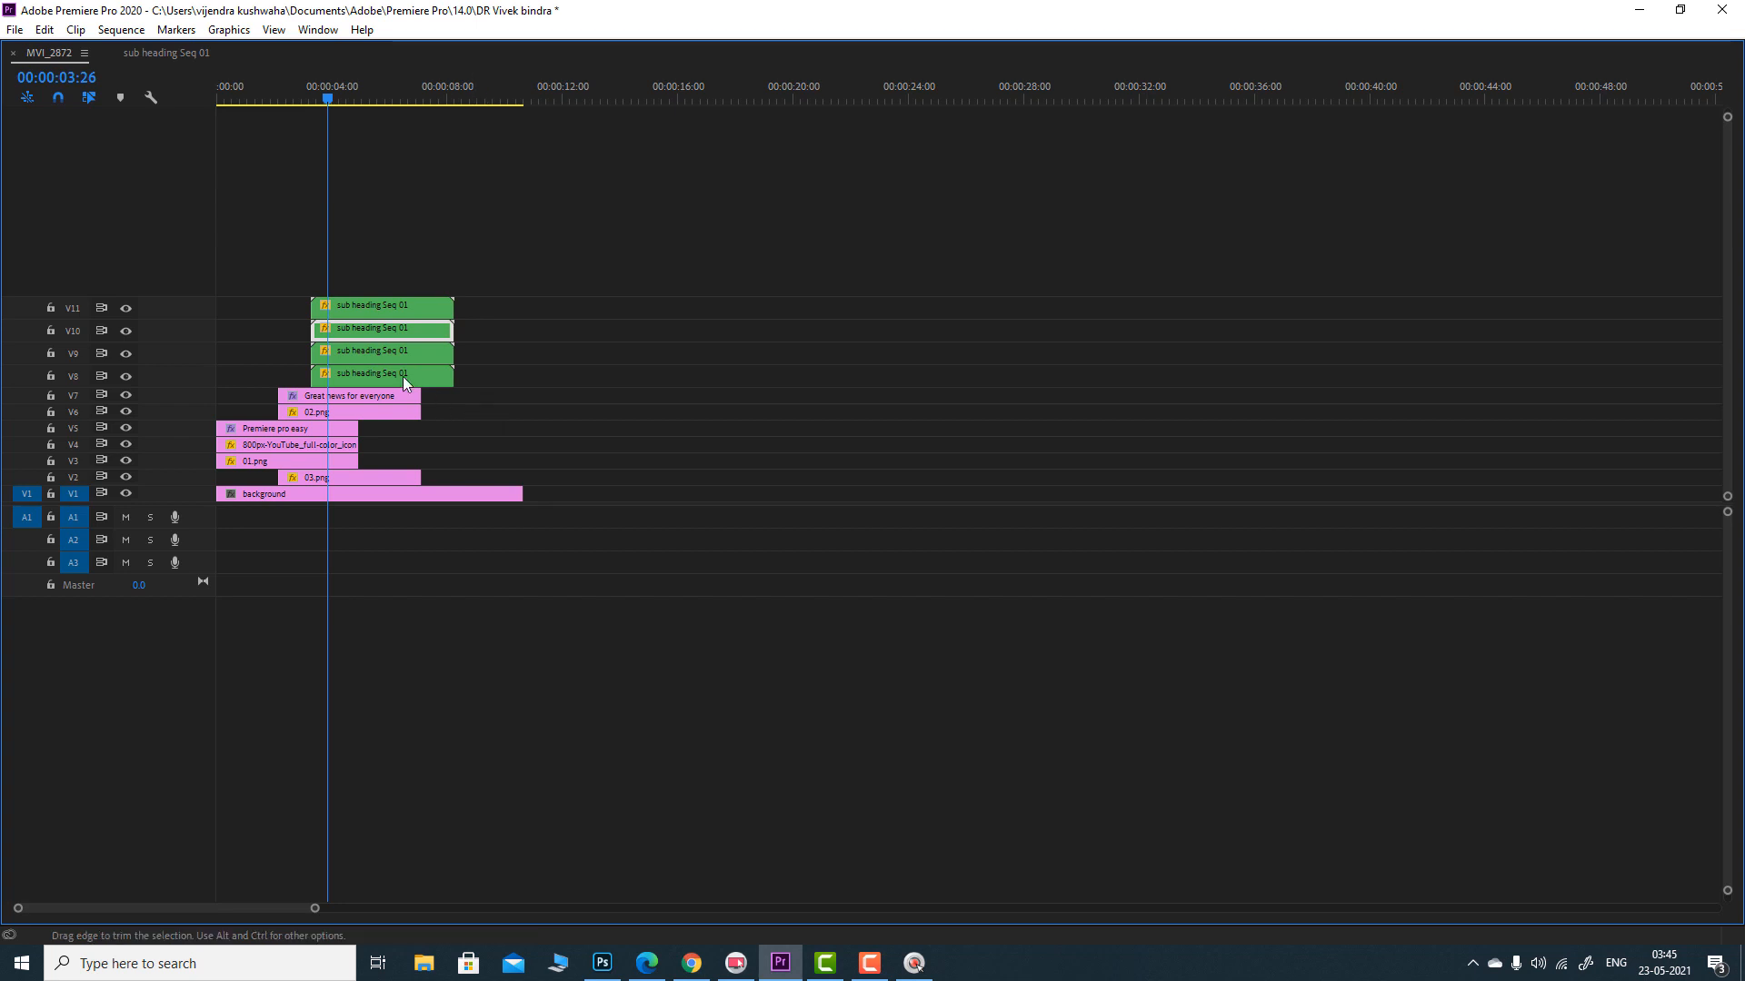
- Stagger the nested subheading clips on V9, V10 and V11 to start at about 4, 5 and 6 seconds
drag(372, 349, 376, 359)
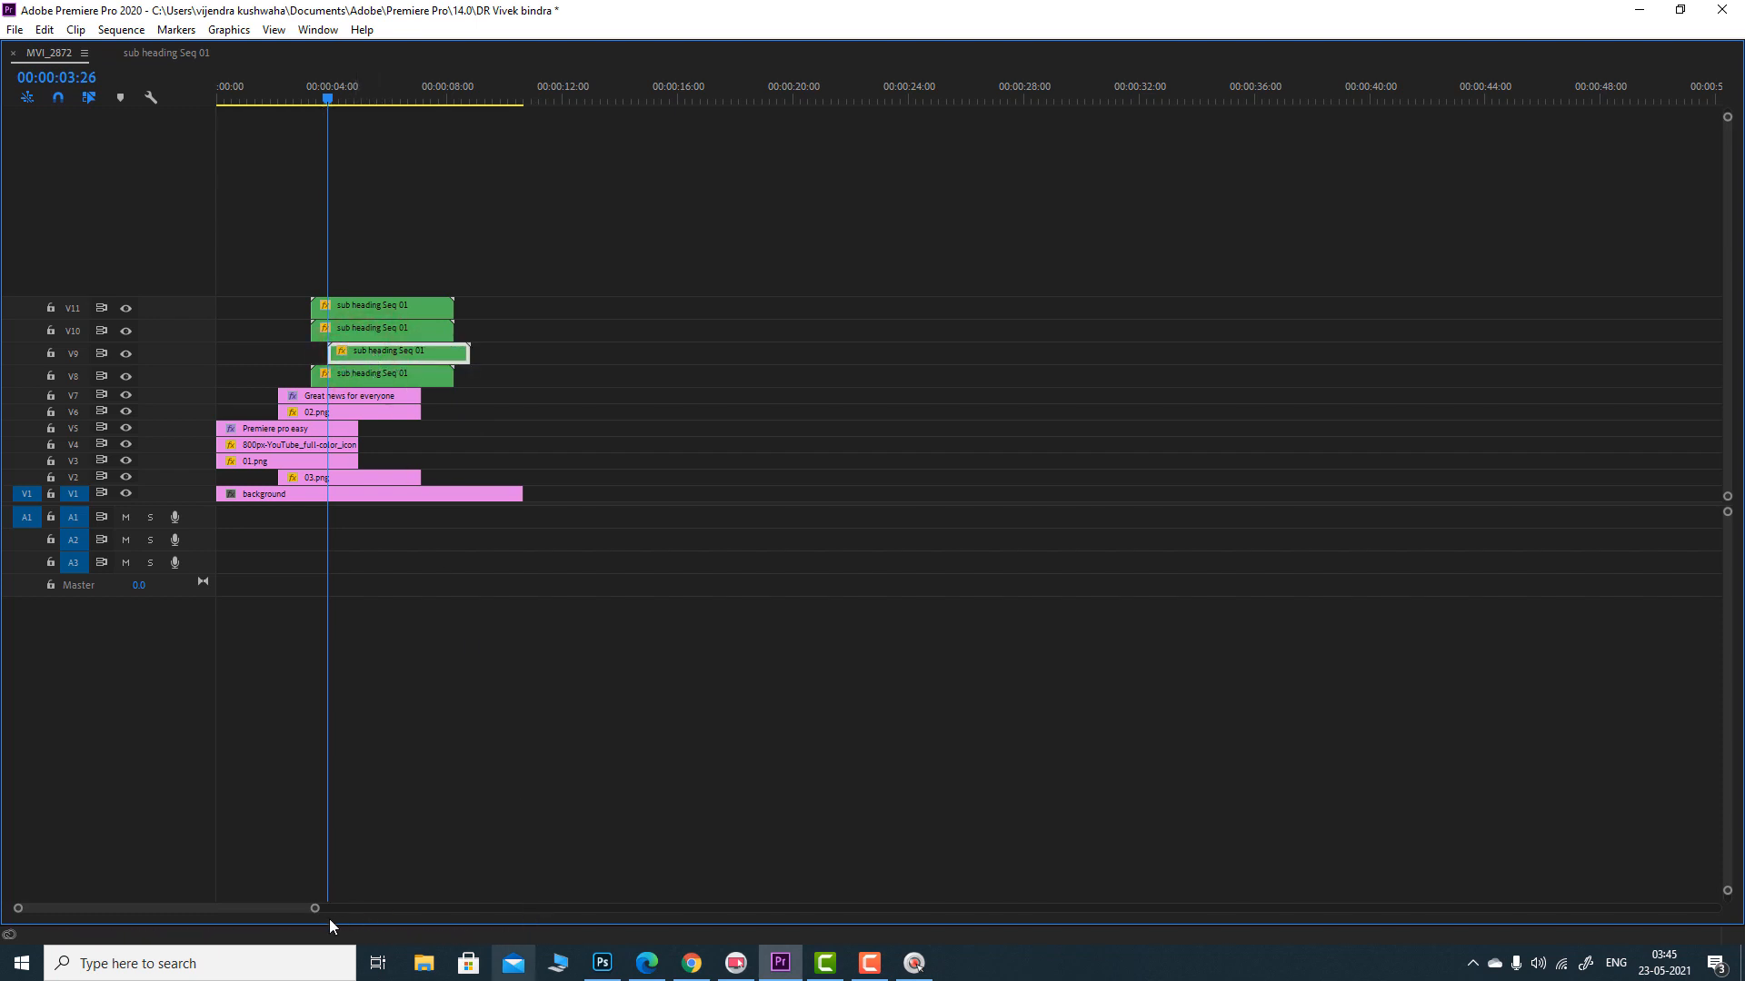
drag(315, 909, 261, 903)
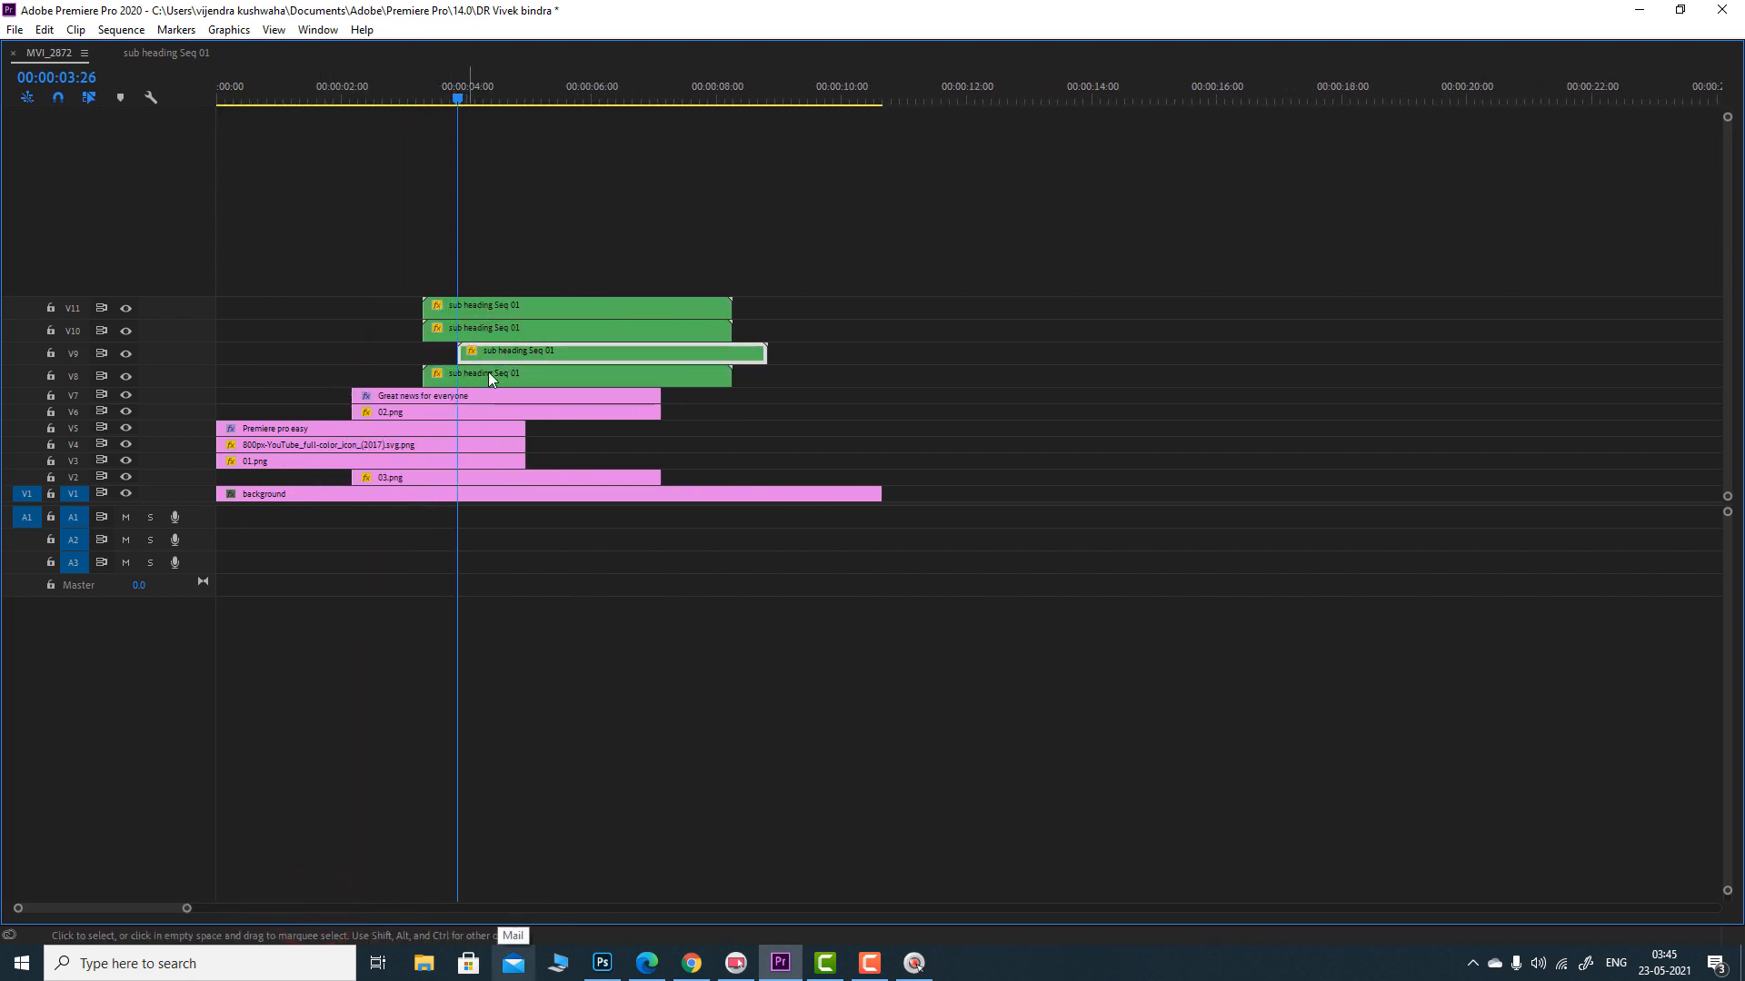
drag(504, 356, 750, 312)
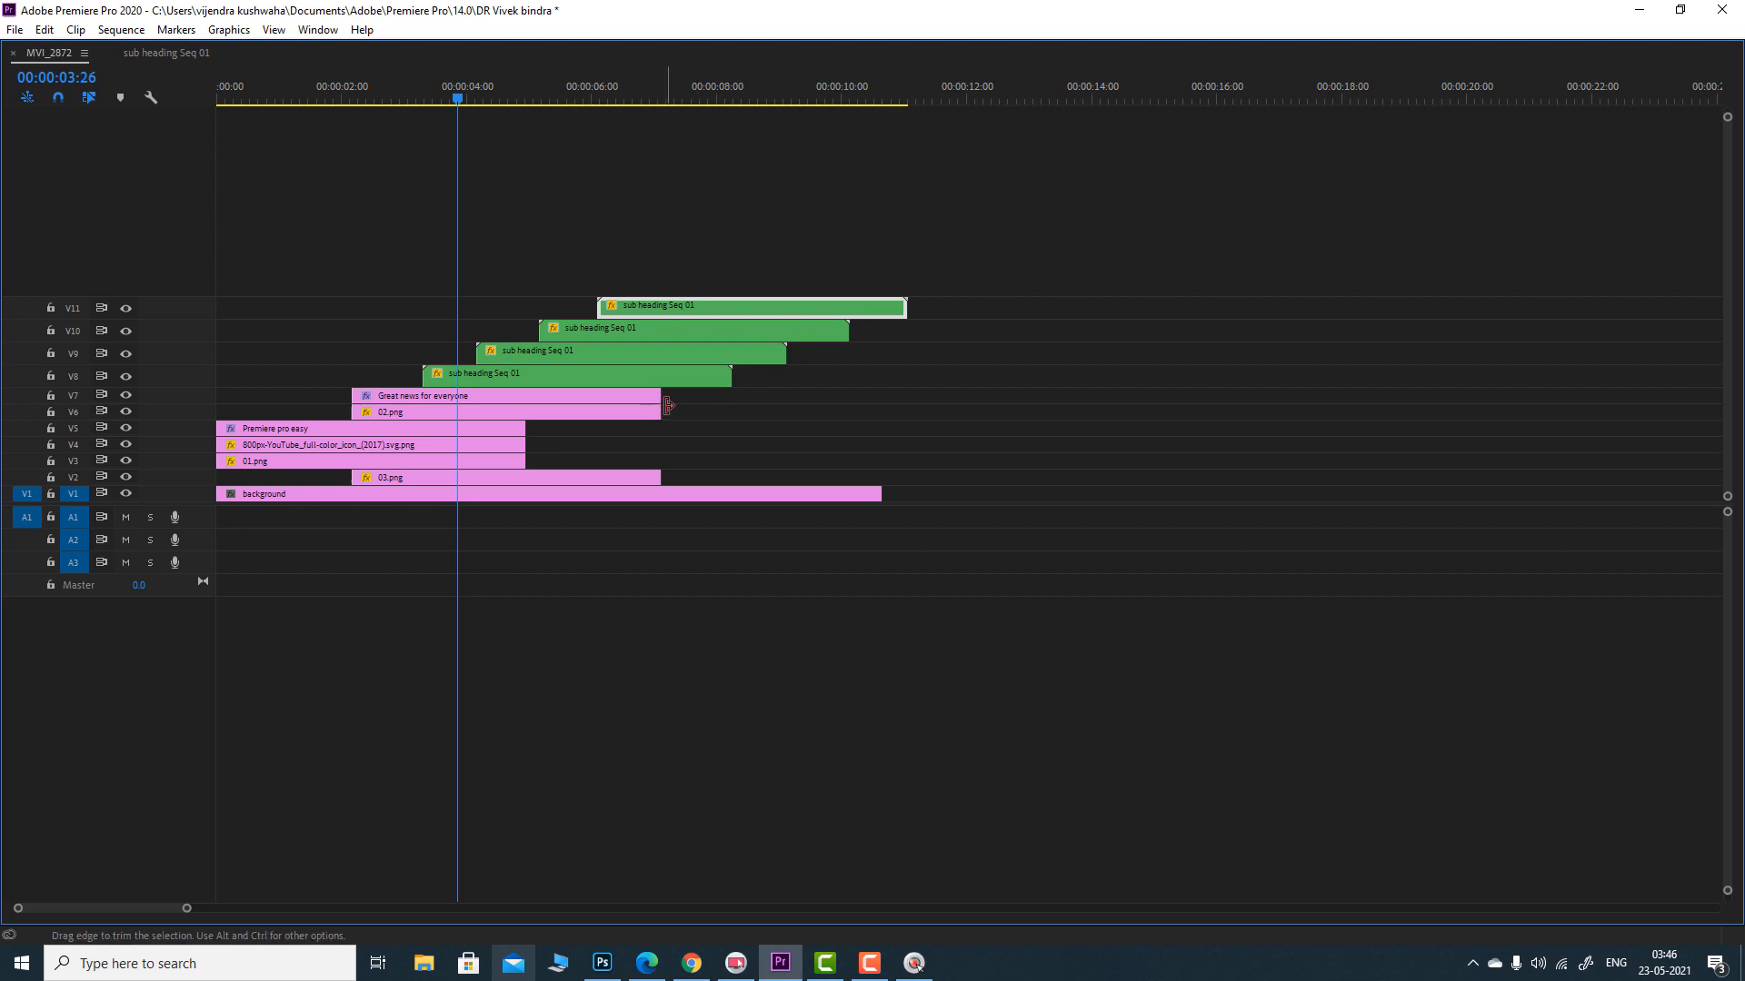
- Extend or trim every clip above the background so that all of them end together at about 8 seconds
drag(668, 407, 717, 395)
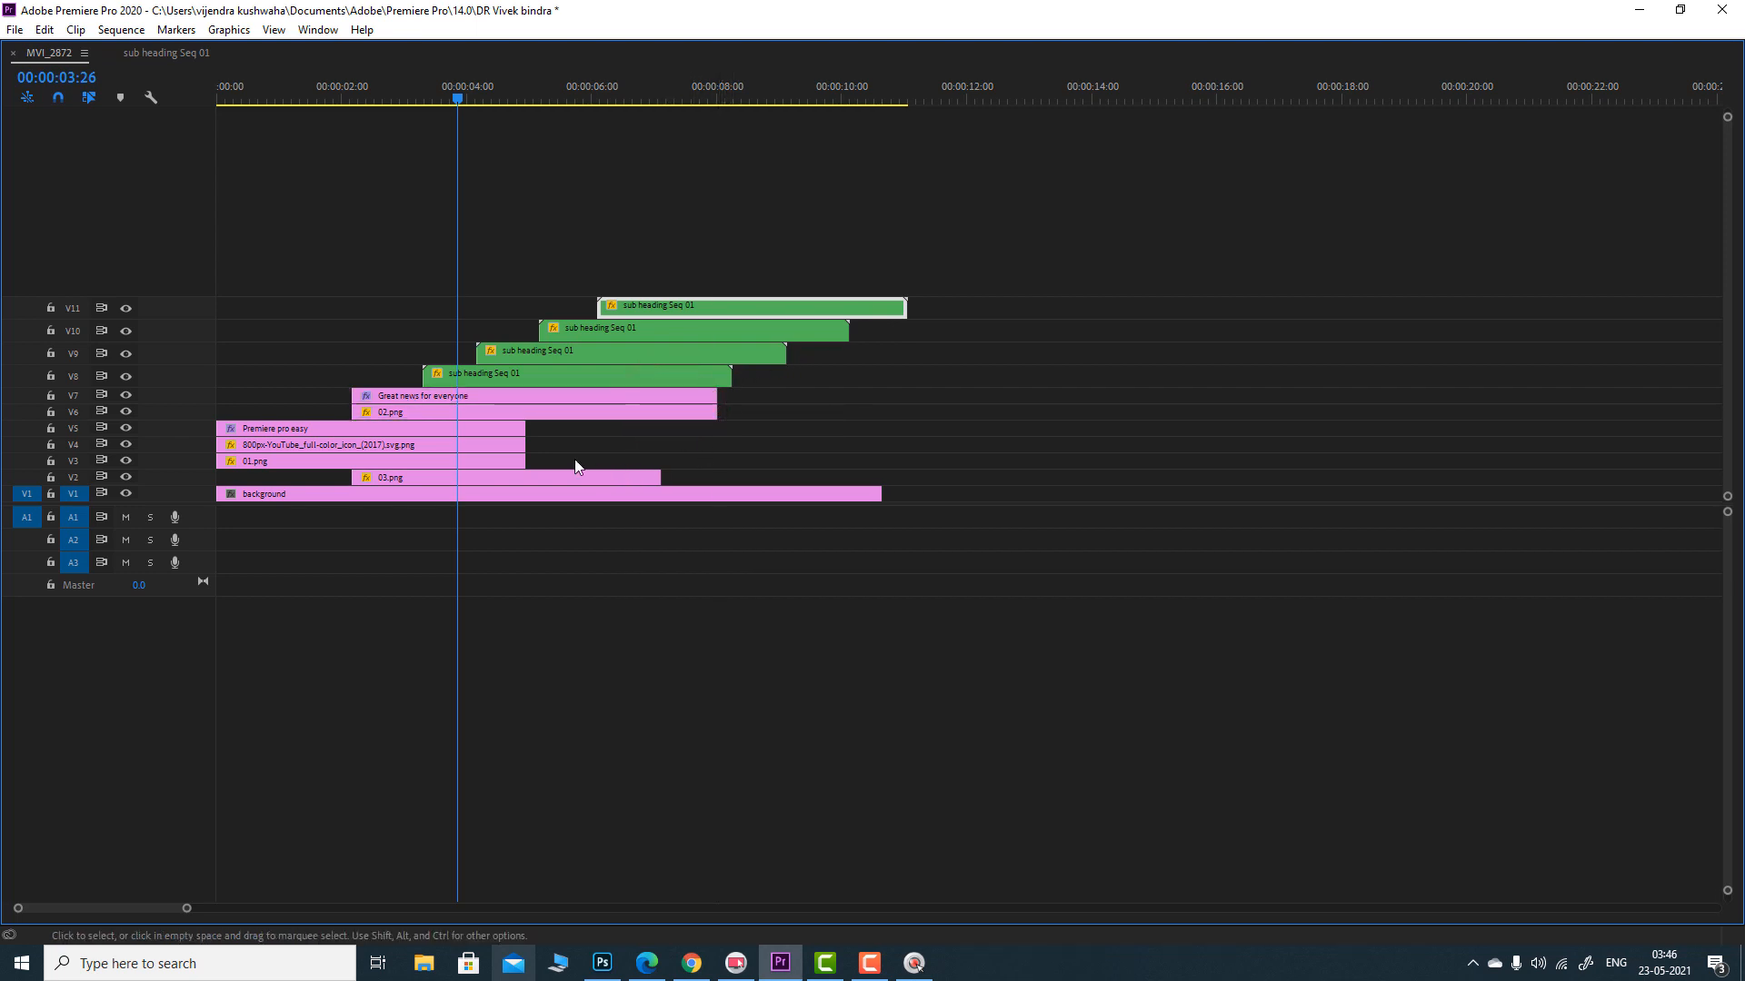
drag(518, 427, 717, 428)
drag(526, 445, 717, 465)
drag(905, 307, 703, 344)
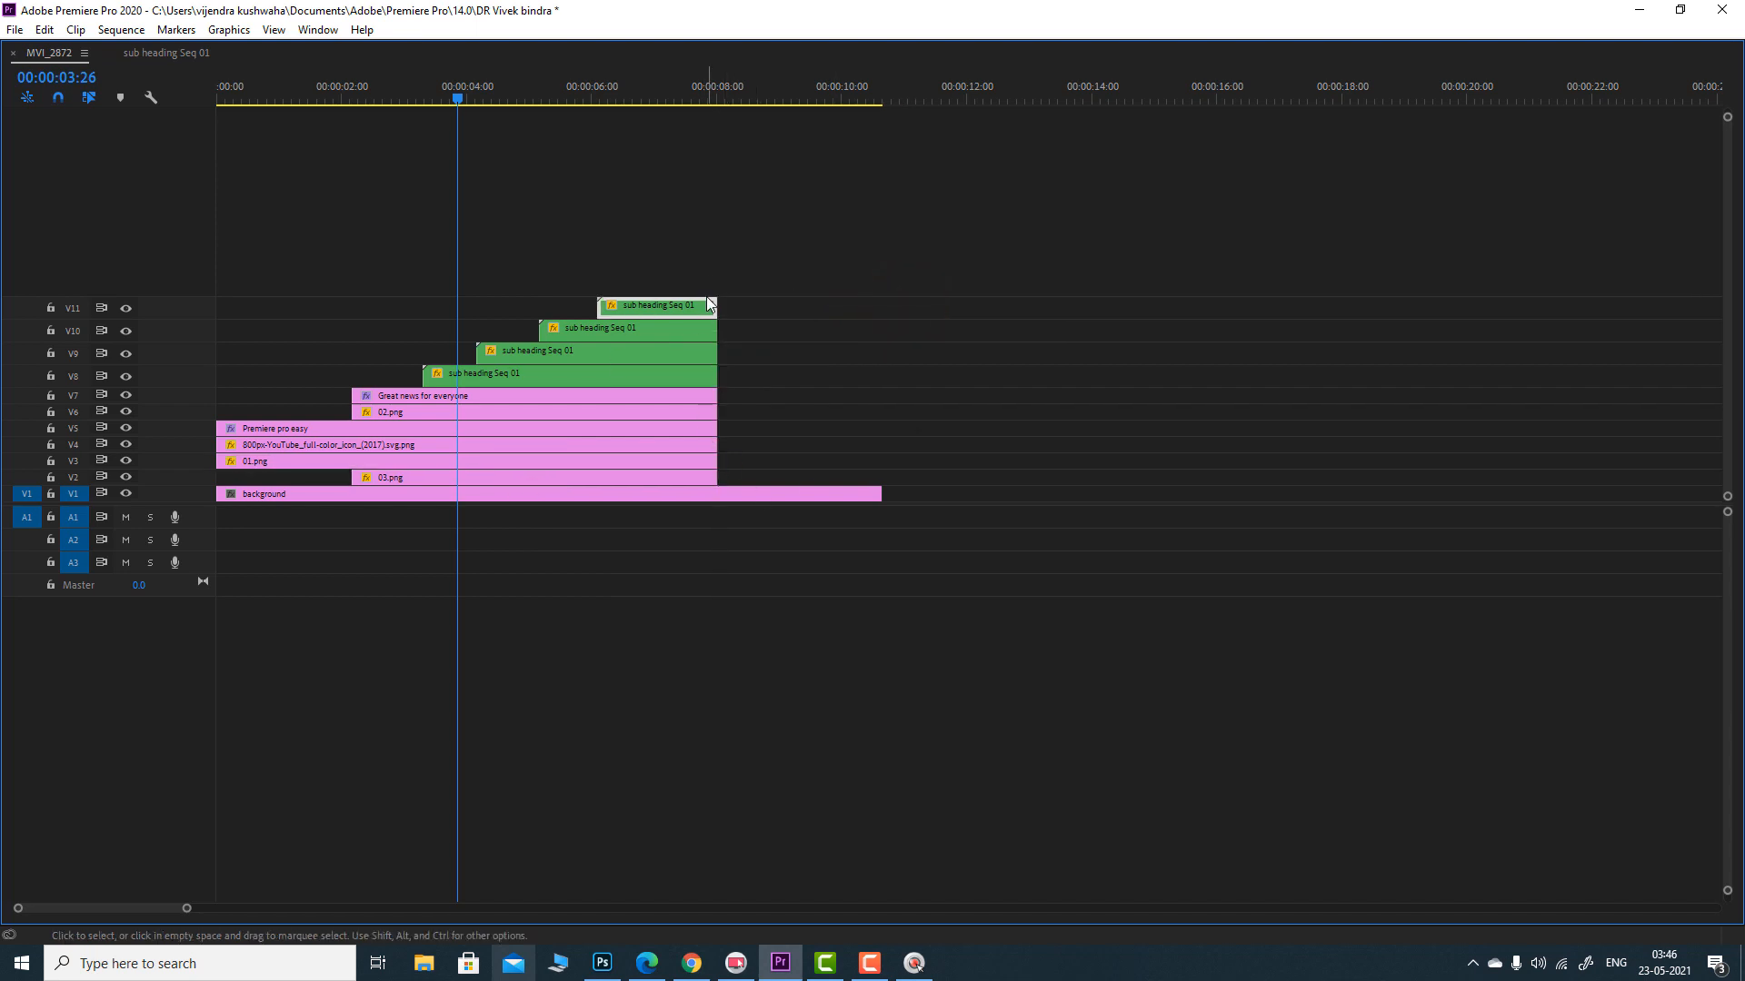
- Restore the full workspace and enlarge the timeline area so that tracks V8 to V11 are in view
key(grave)
key(t)
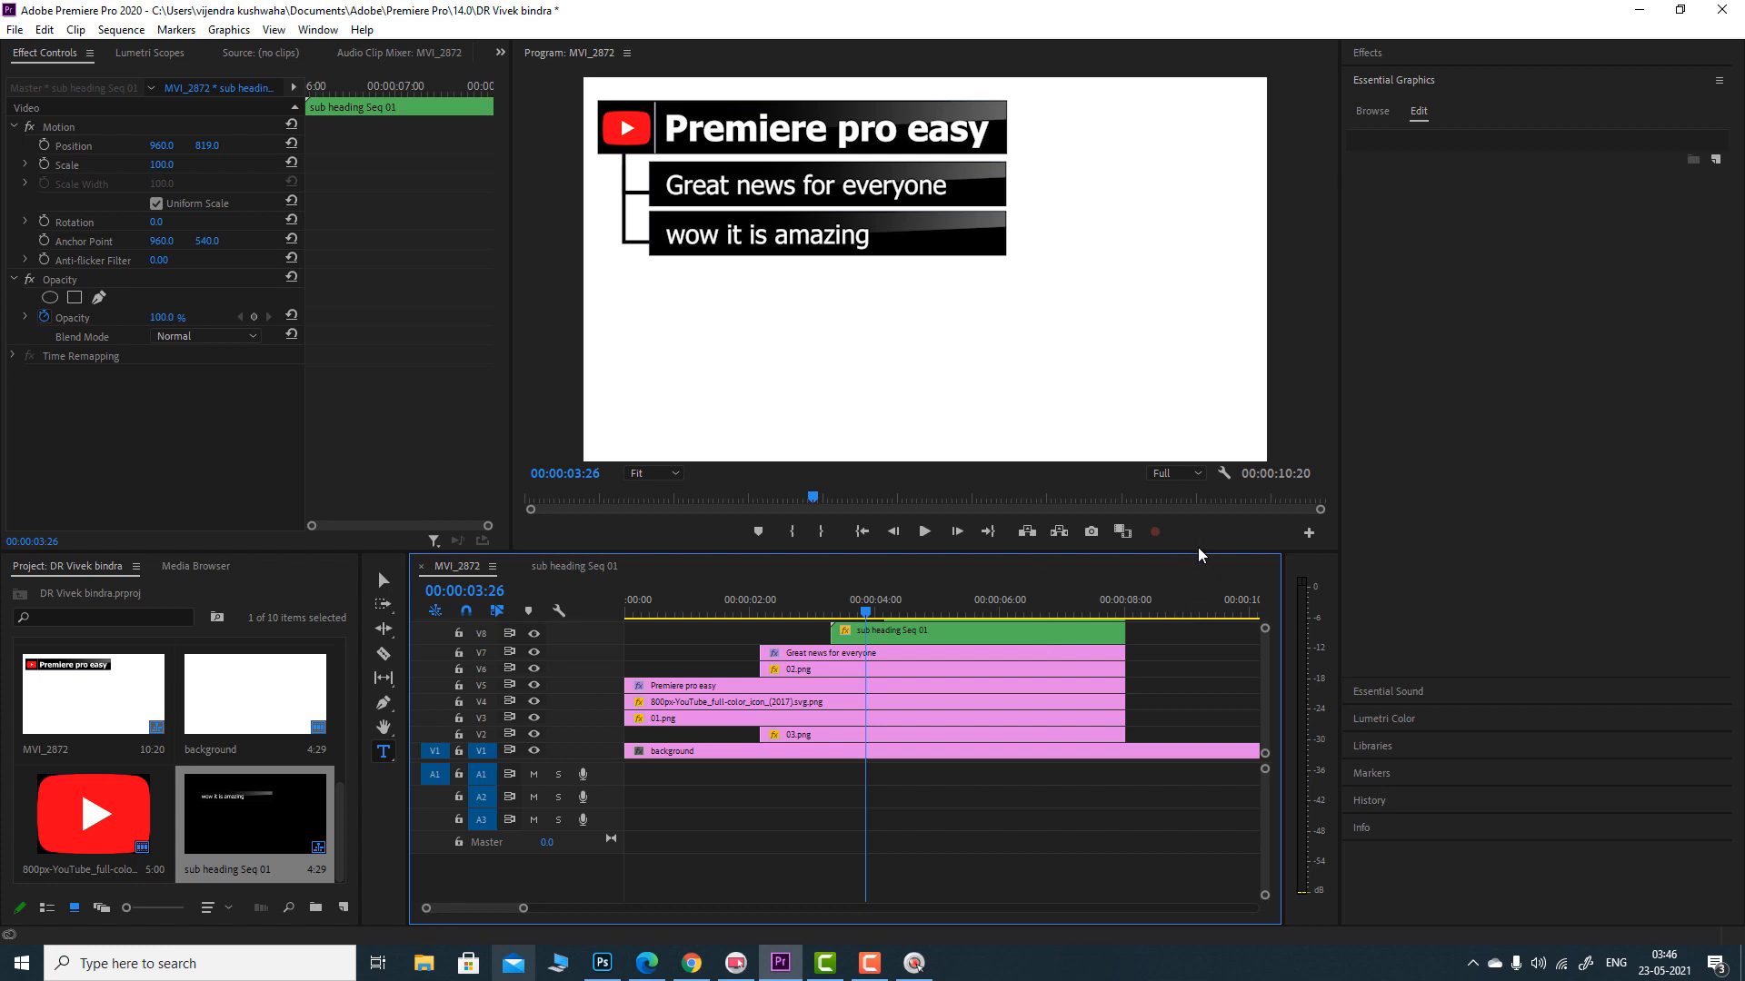
drag(1201, 549, 1201, 453)
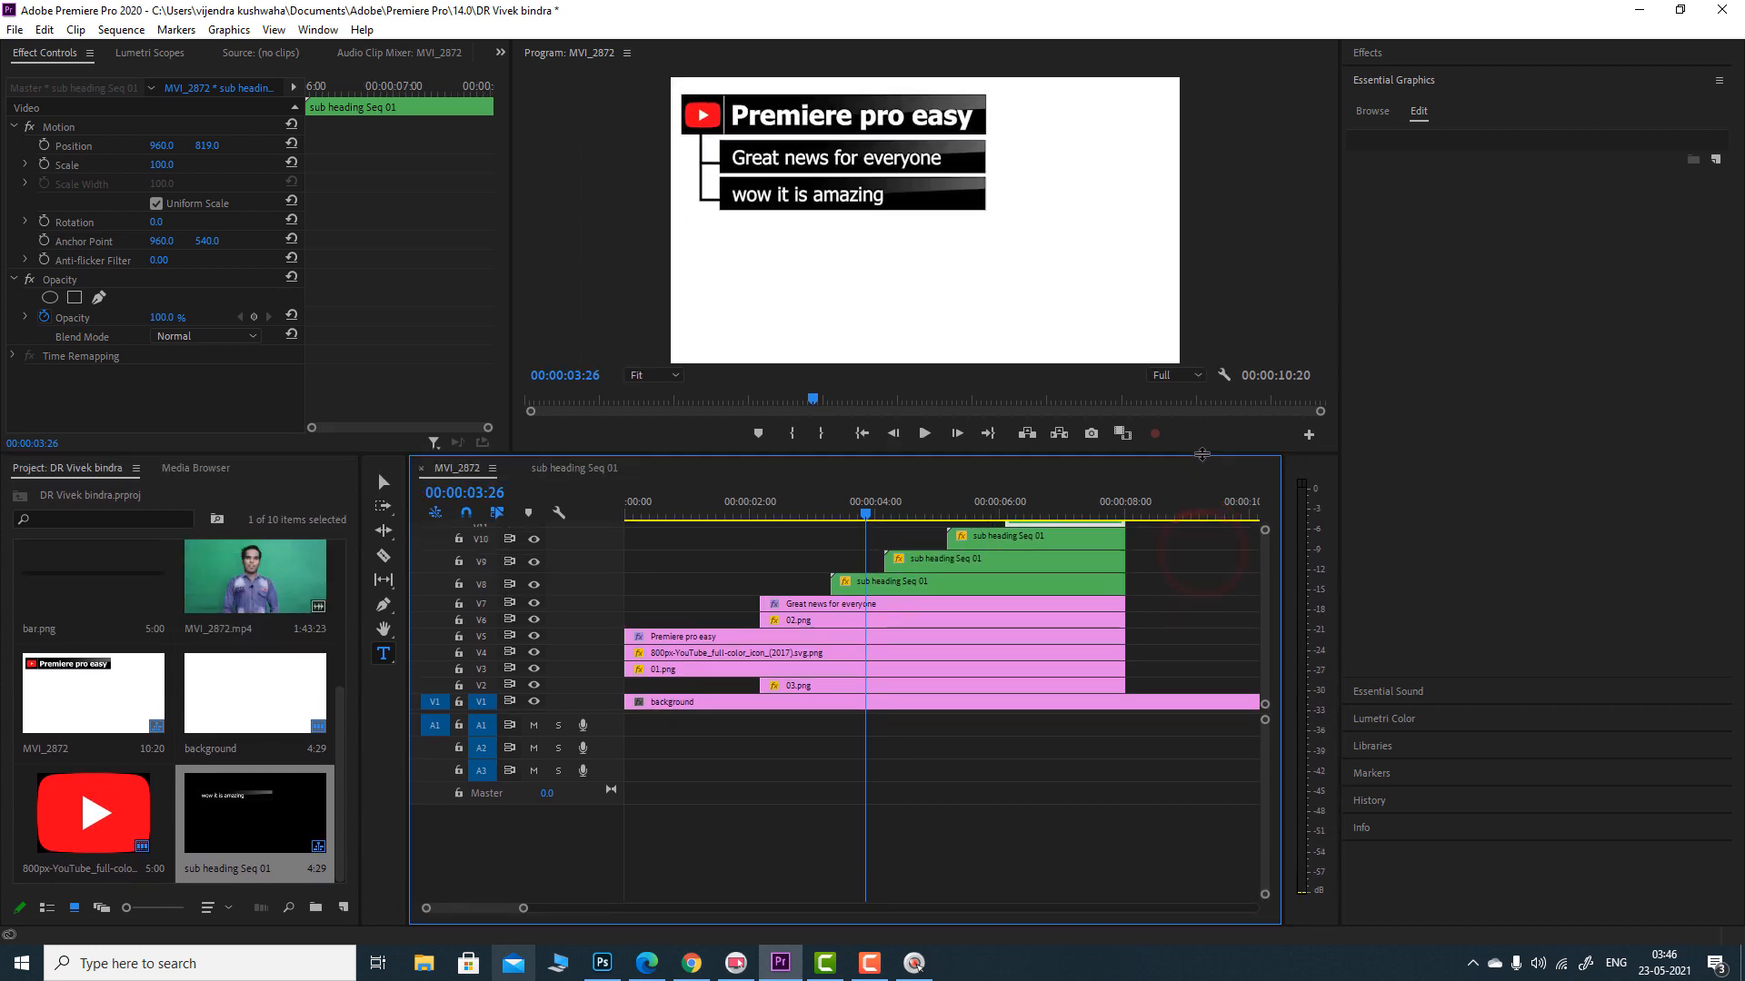
scroll(1254, 603, up, 1)
click(1256, 603)
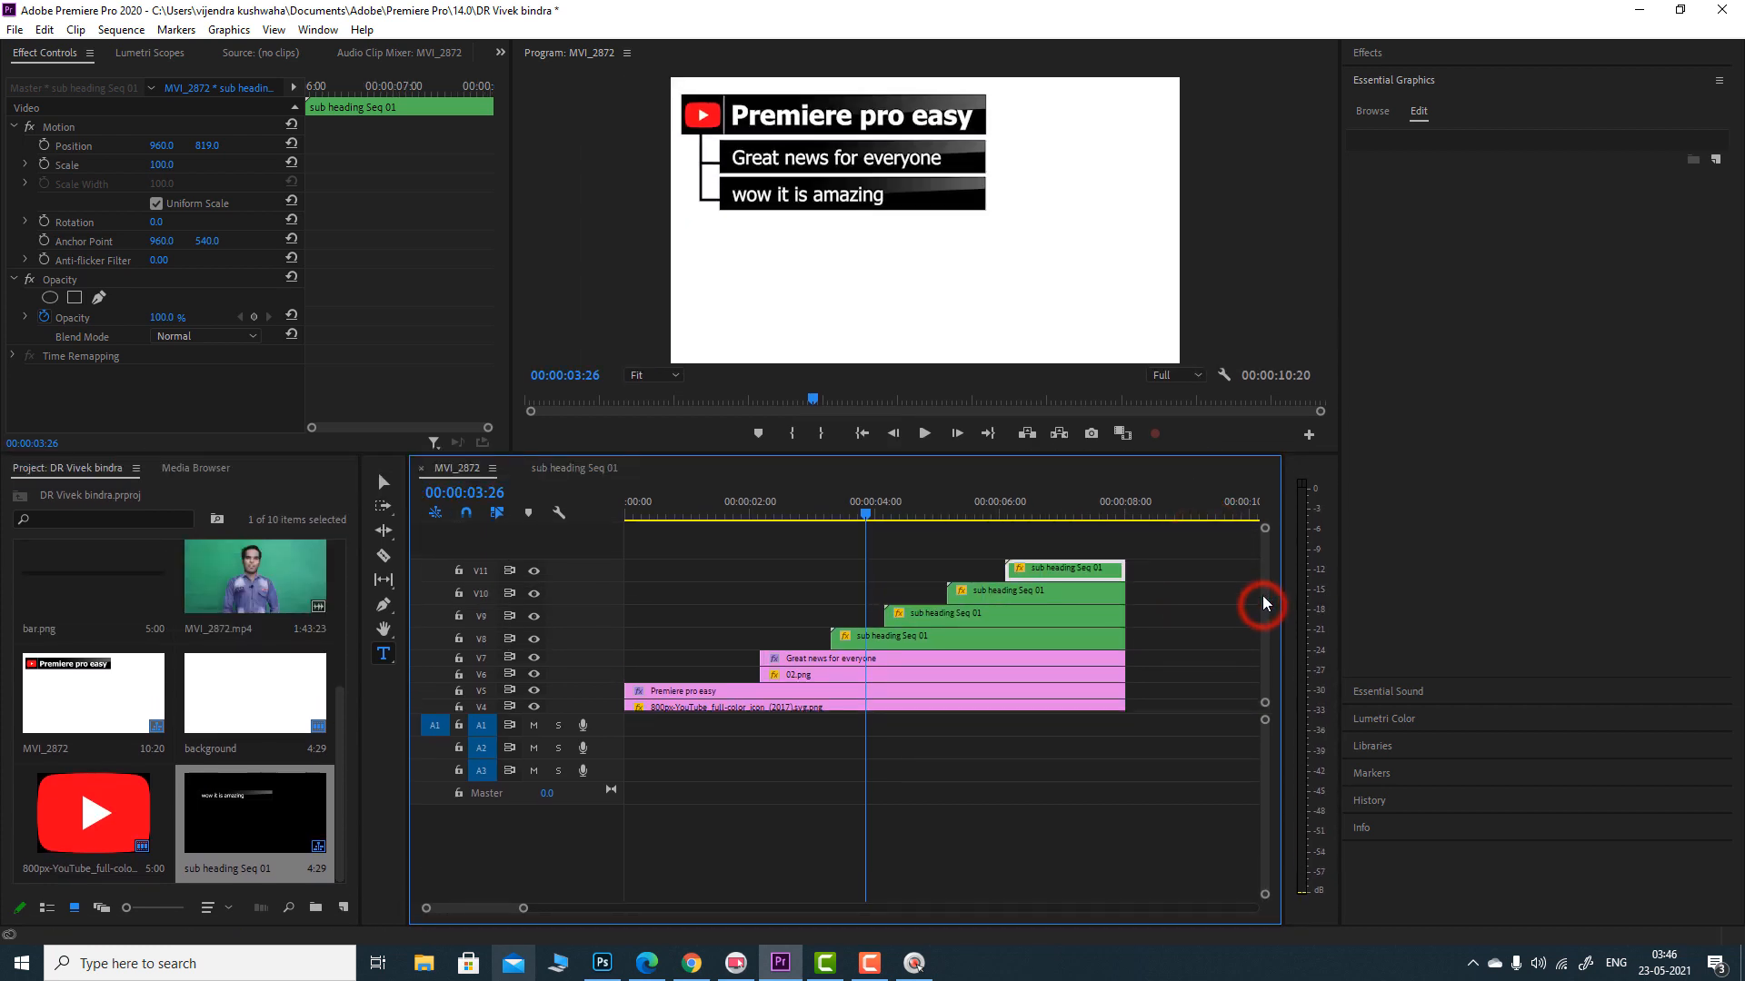
- Check the nested subheading clips on V8 and V9 by toggling each track's output off and on
click(879, 643)
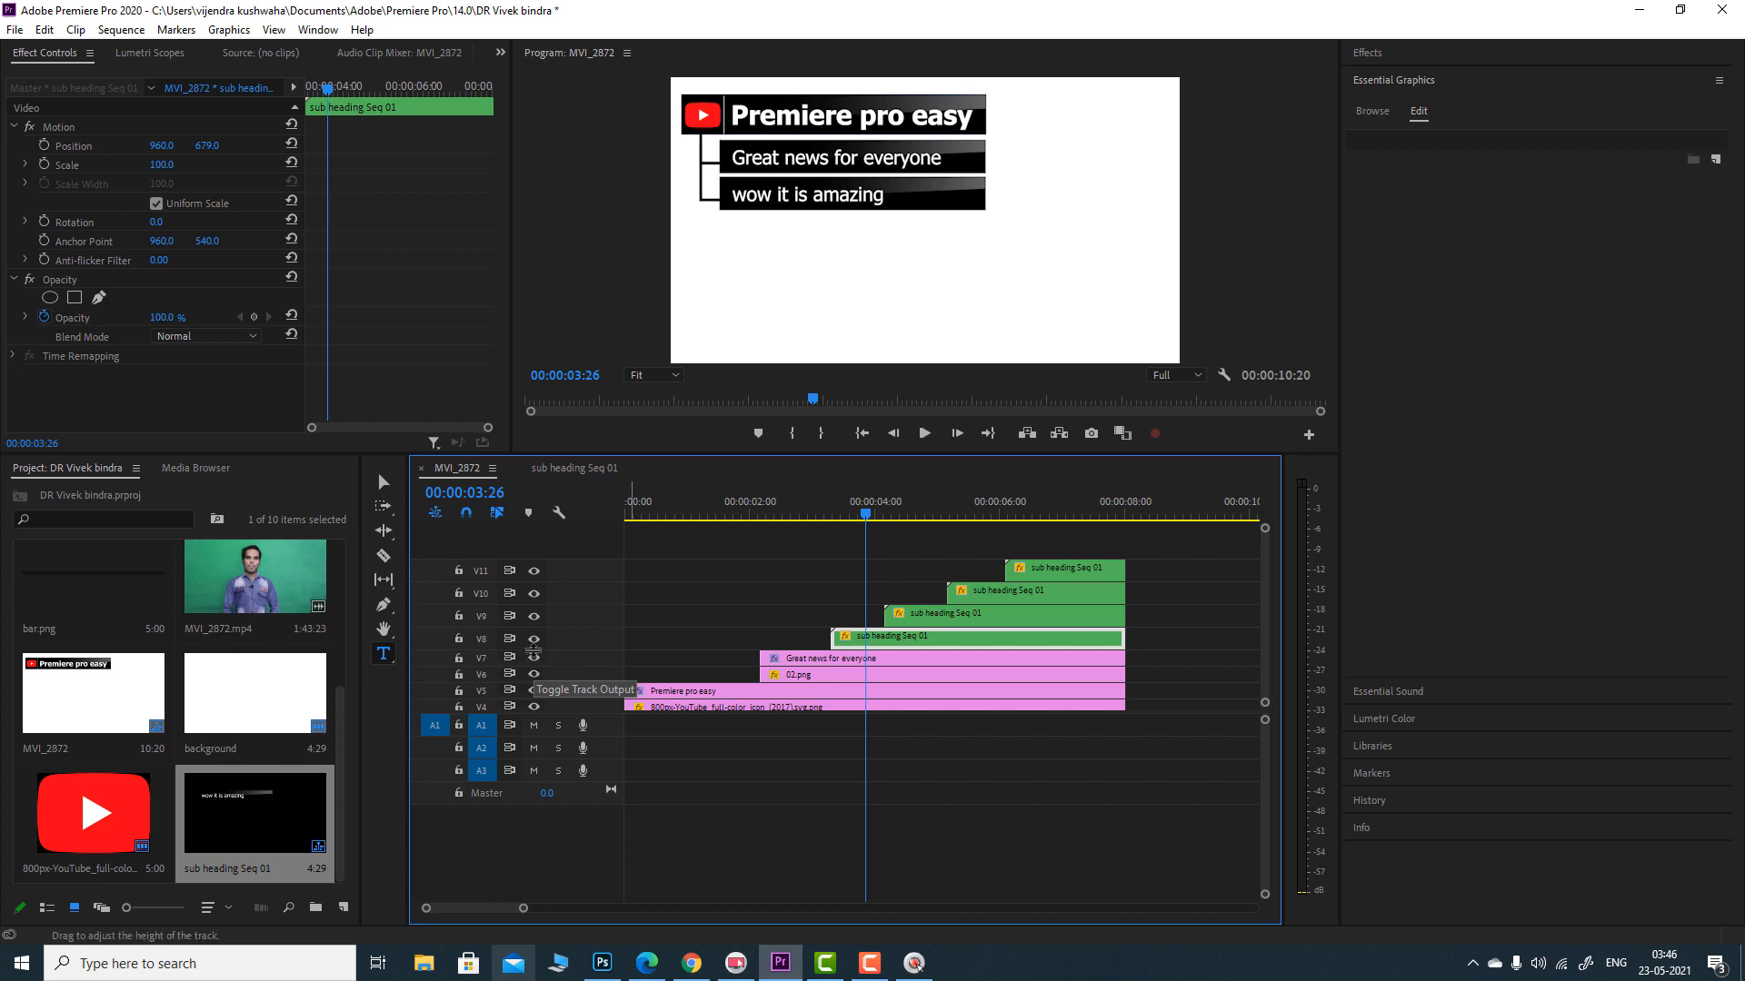
click(535, 639)
click(535, 641)
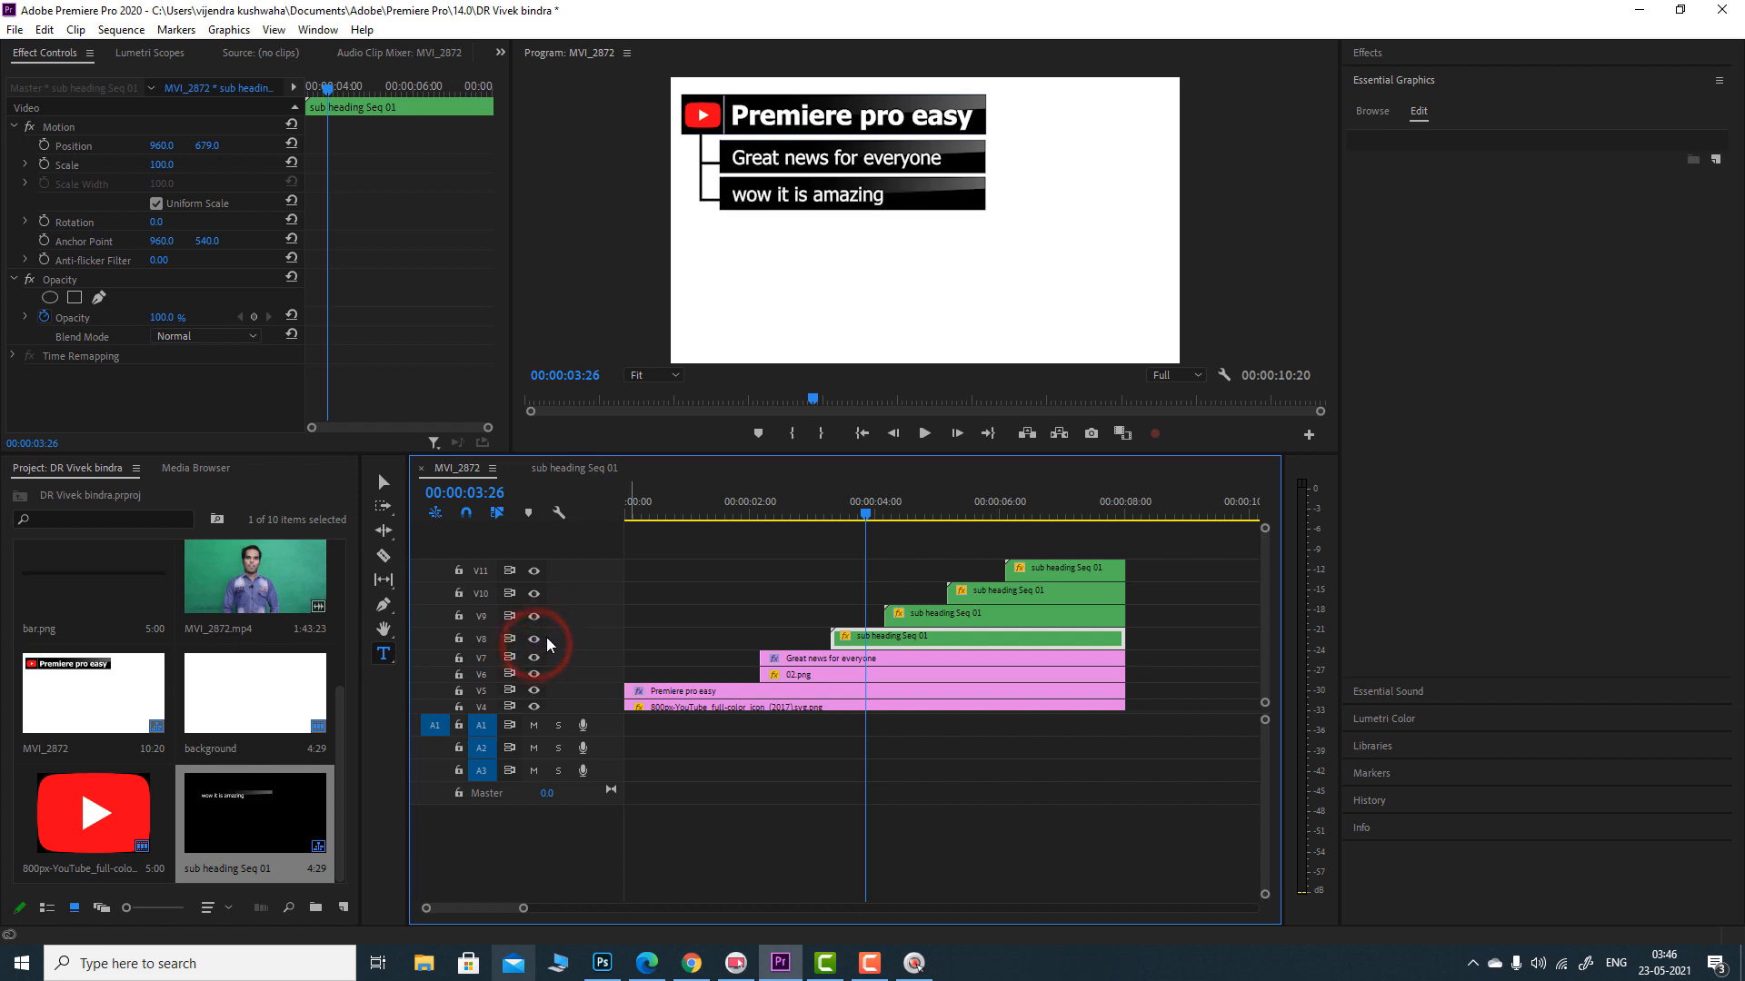
click(927, 514)
click(934, 615)
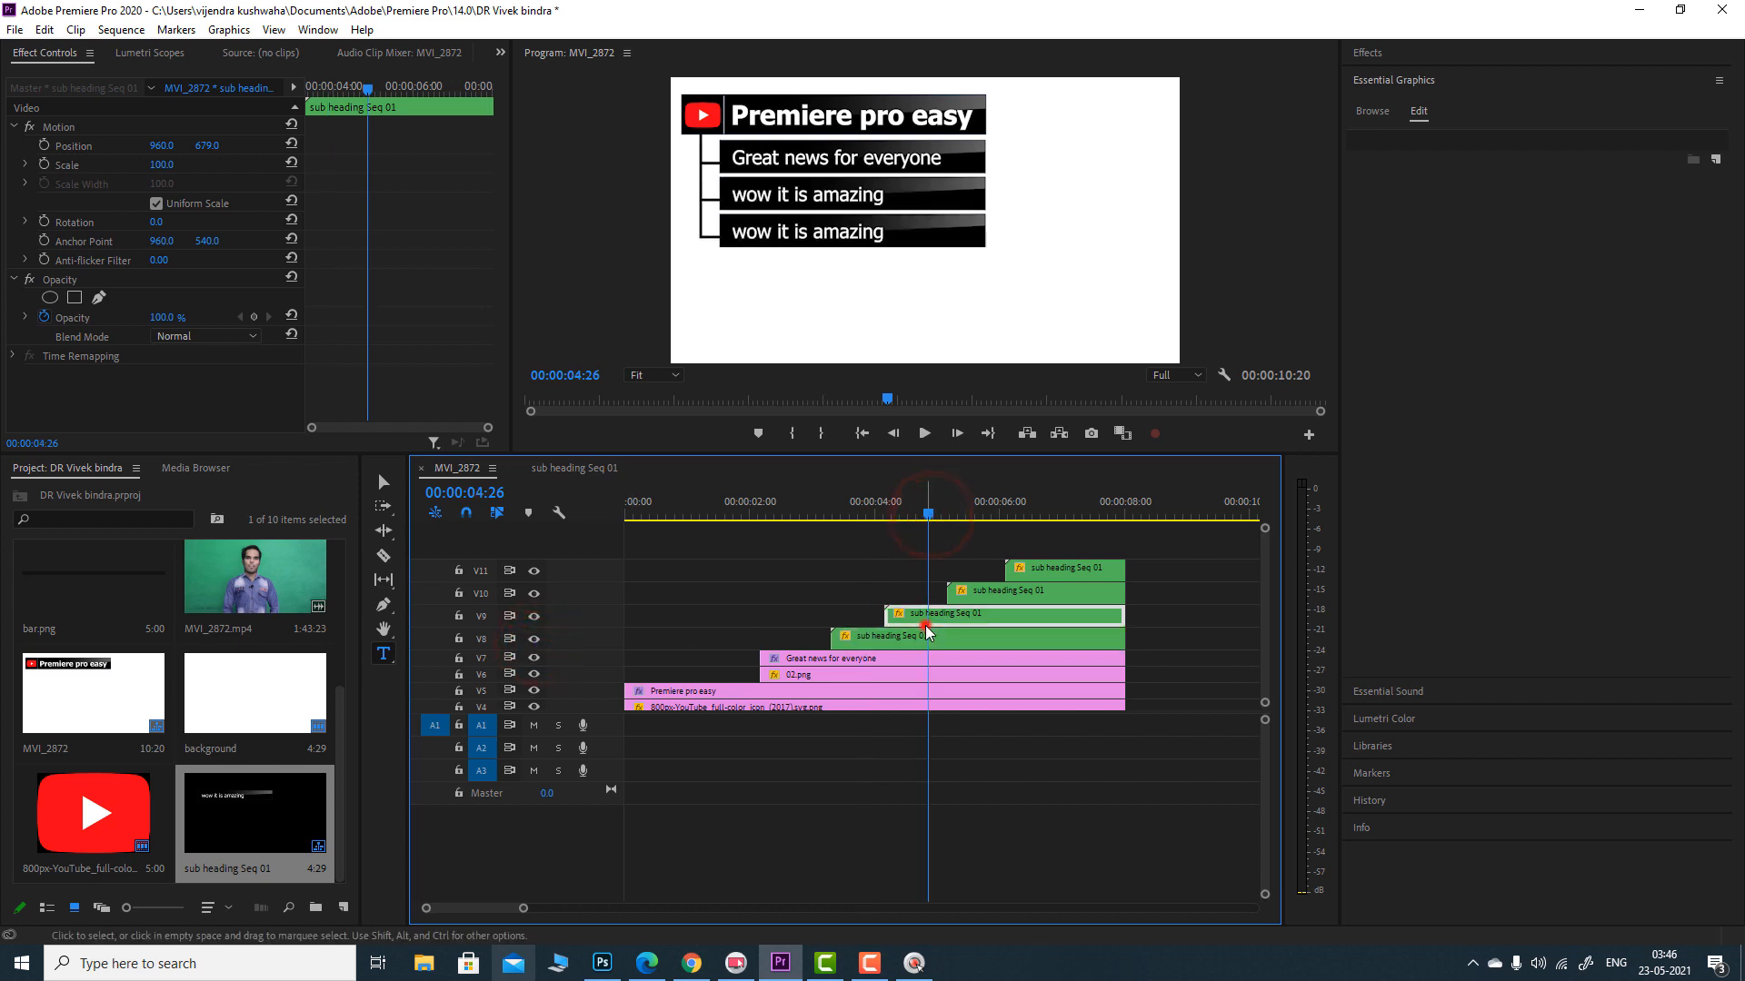
click(535, 616)
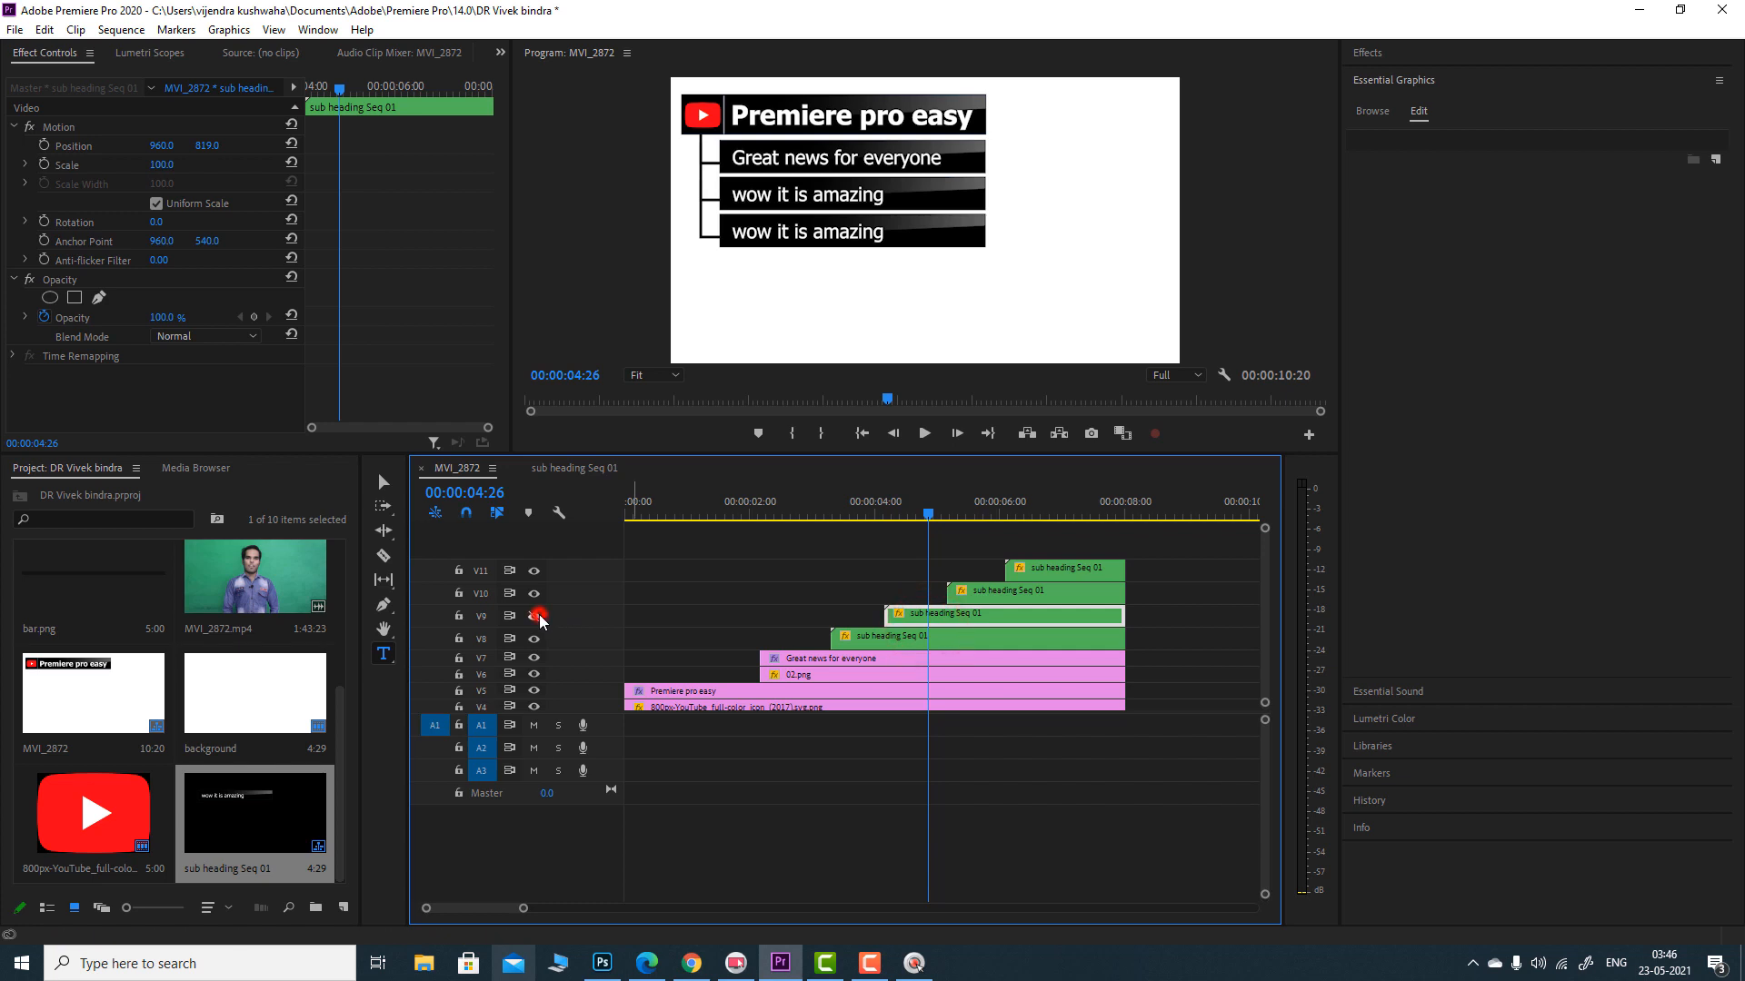
click(535, 616)
- At 00:00:05:23, set the vertical position of the nested subheading clip on V10 to 960
click(985, 515)
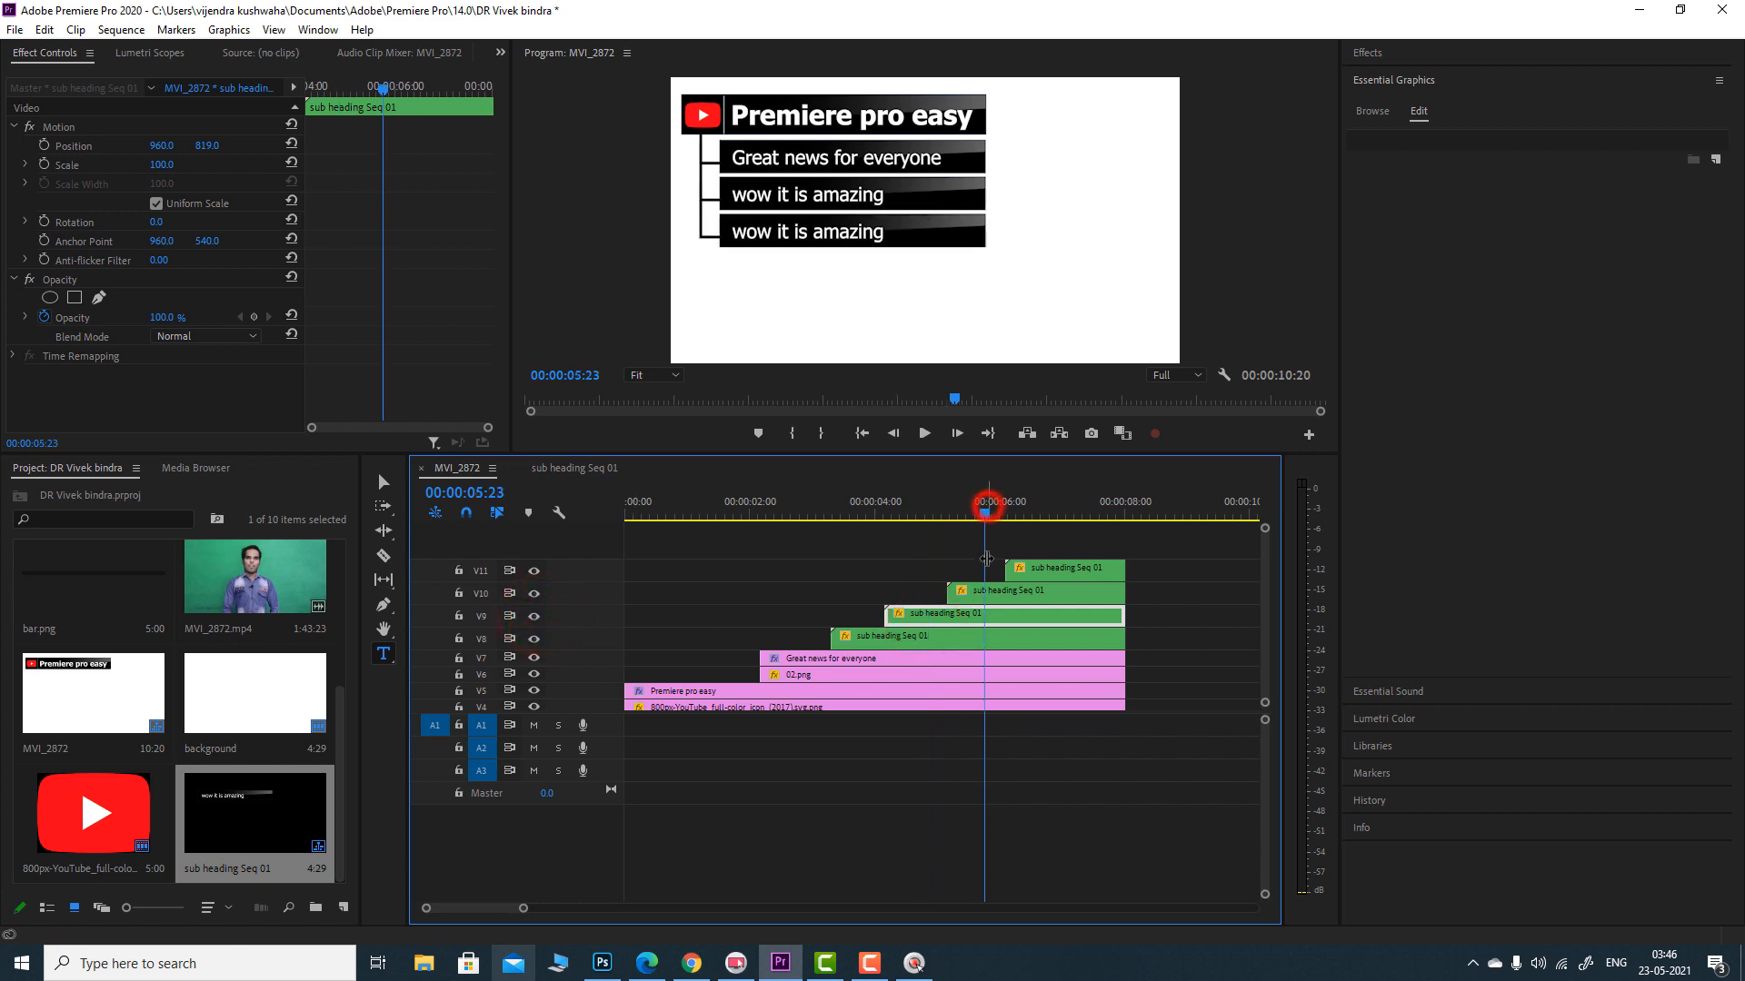
click(987, 592)
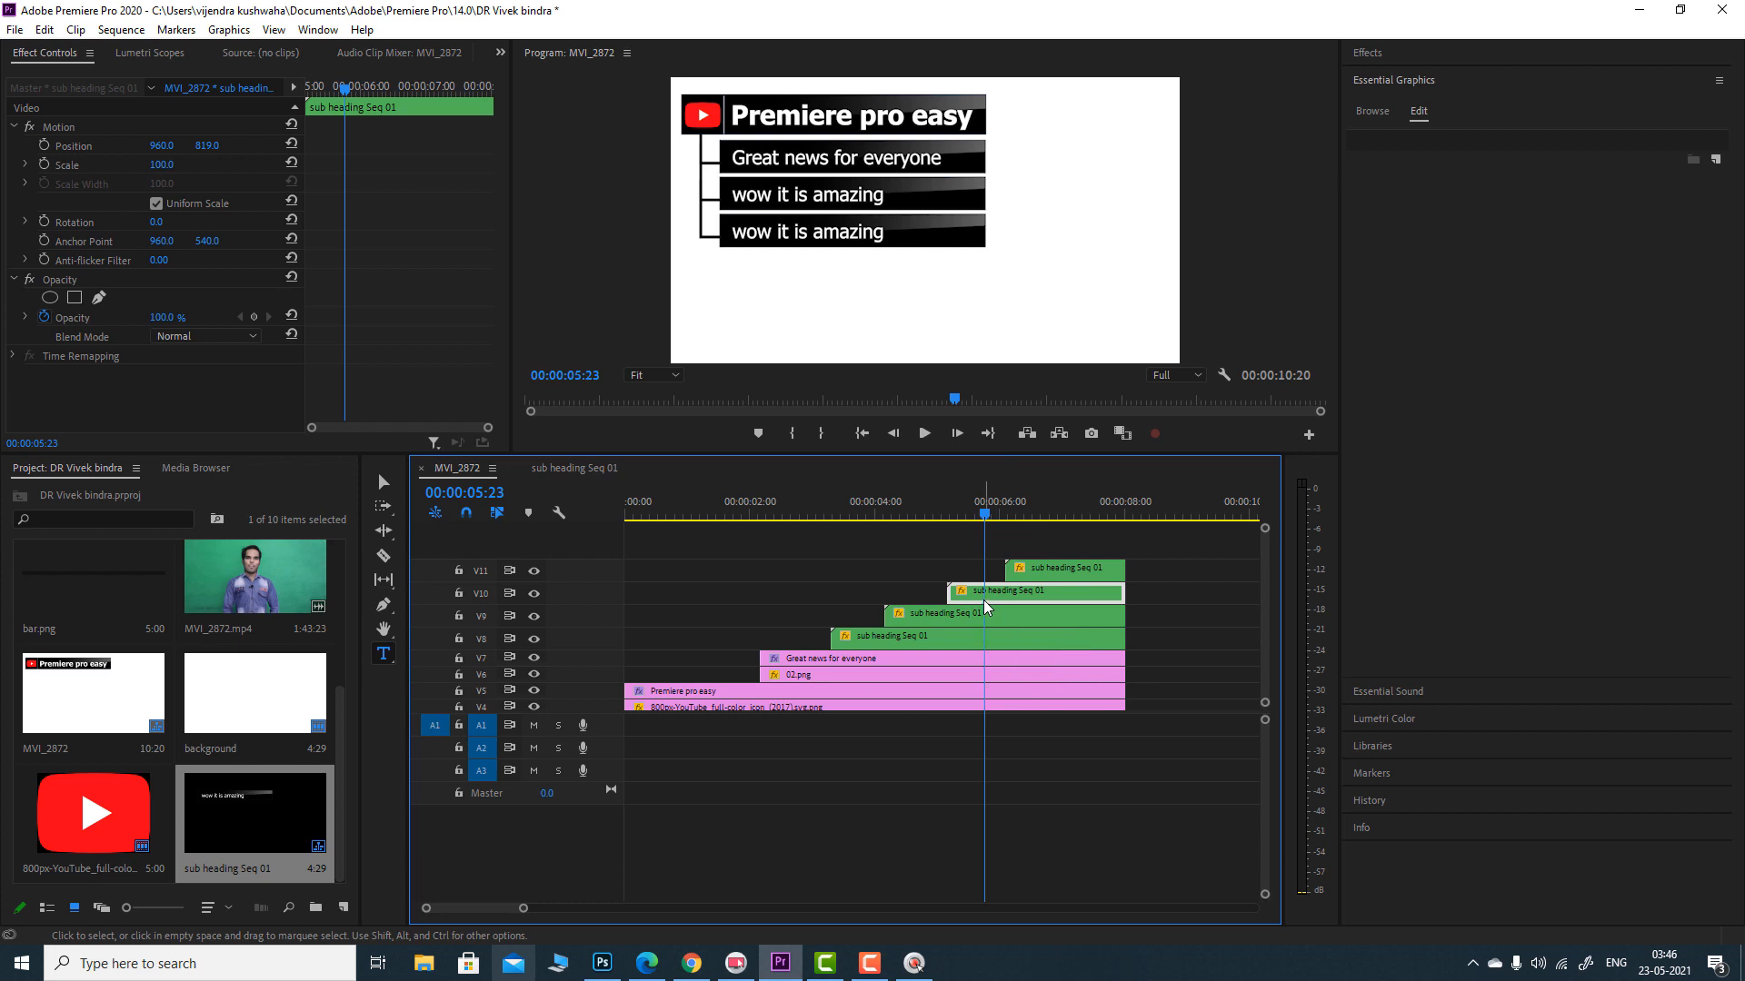
drag(208, 151, 281, 152)
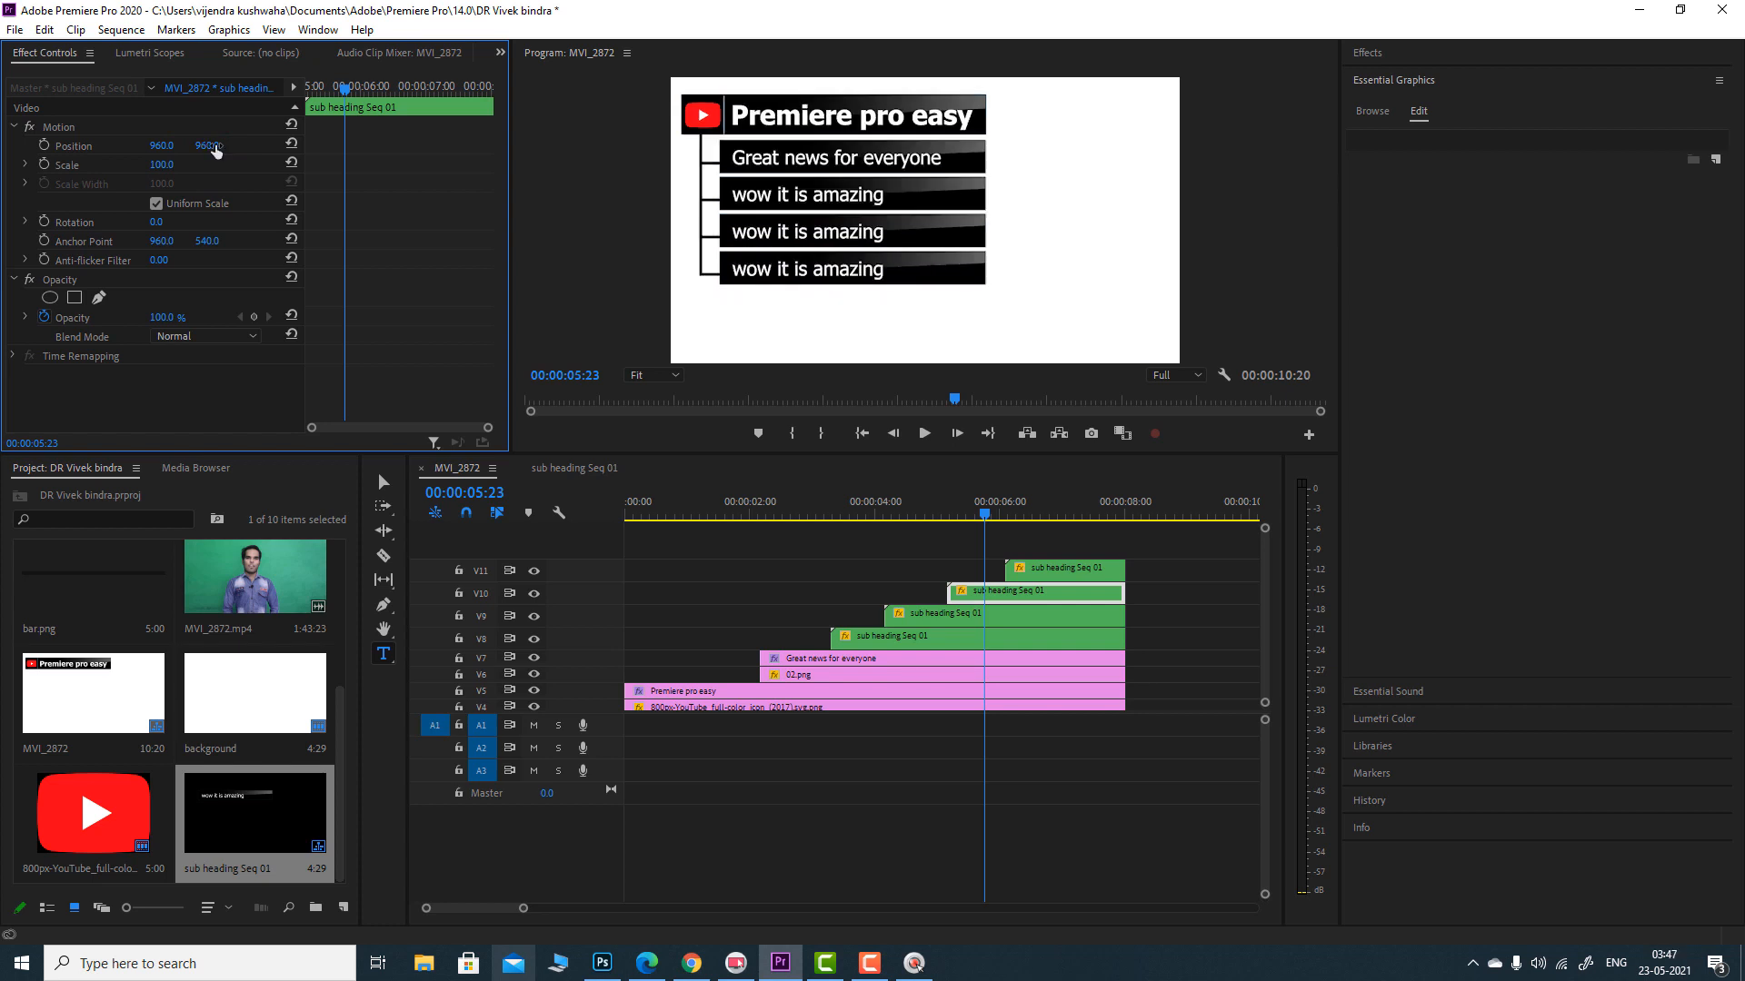
- At 00:00:06:11, set the vertical position of the nested subheading clip on V11 to 1102
click(1021, 506)
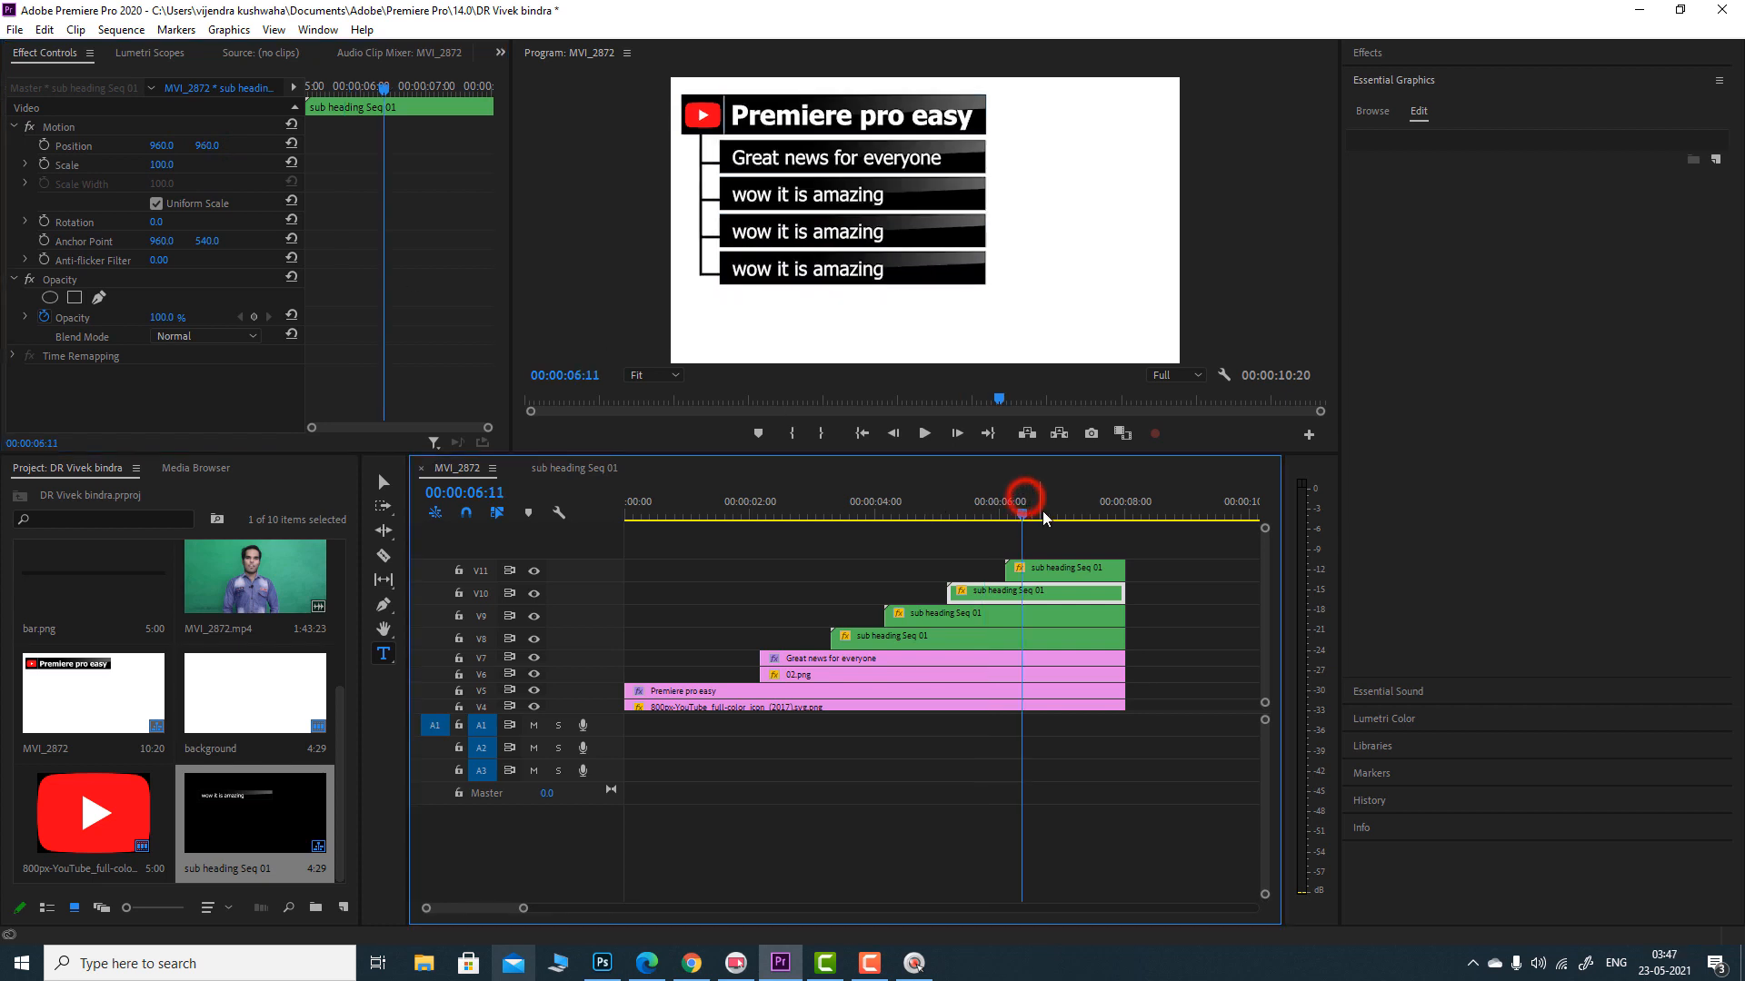
click(1054, 577)
drag(209, 145, 262, 145)
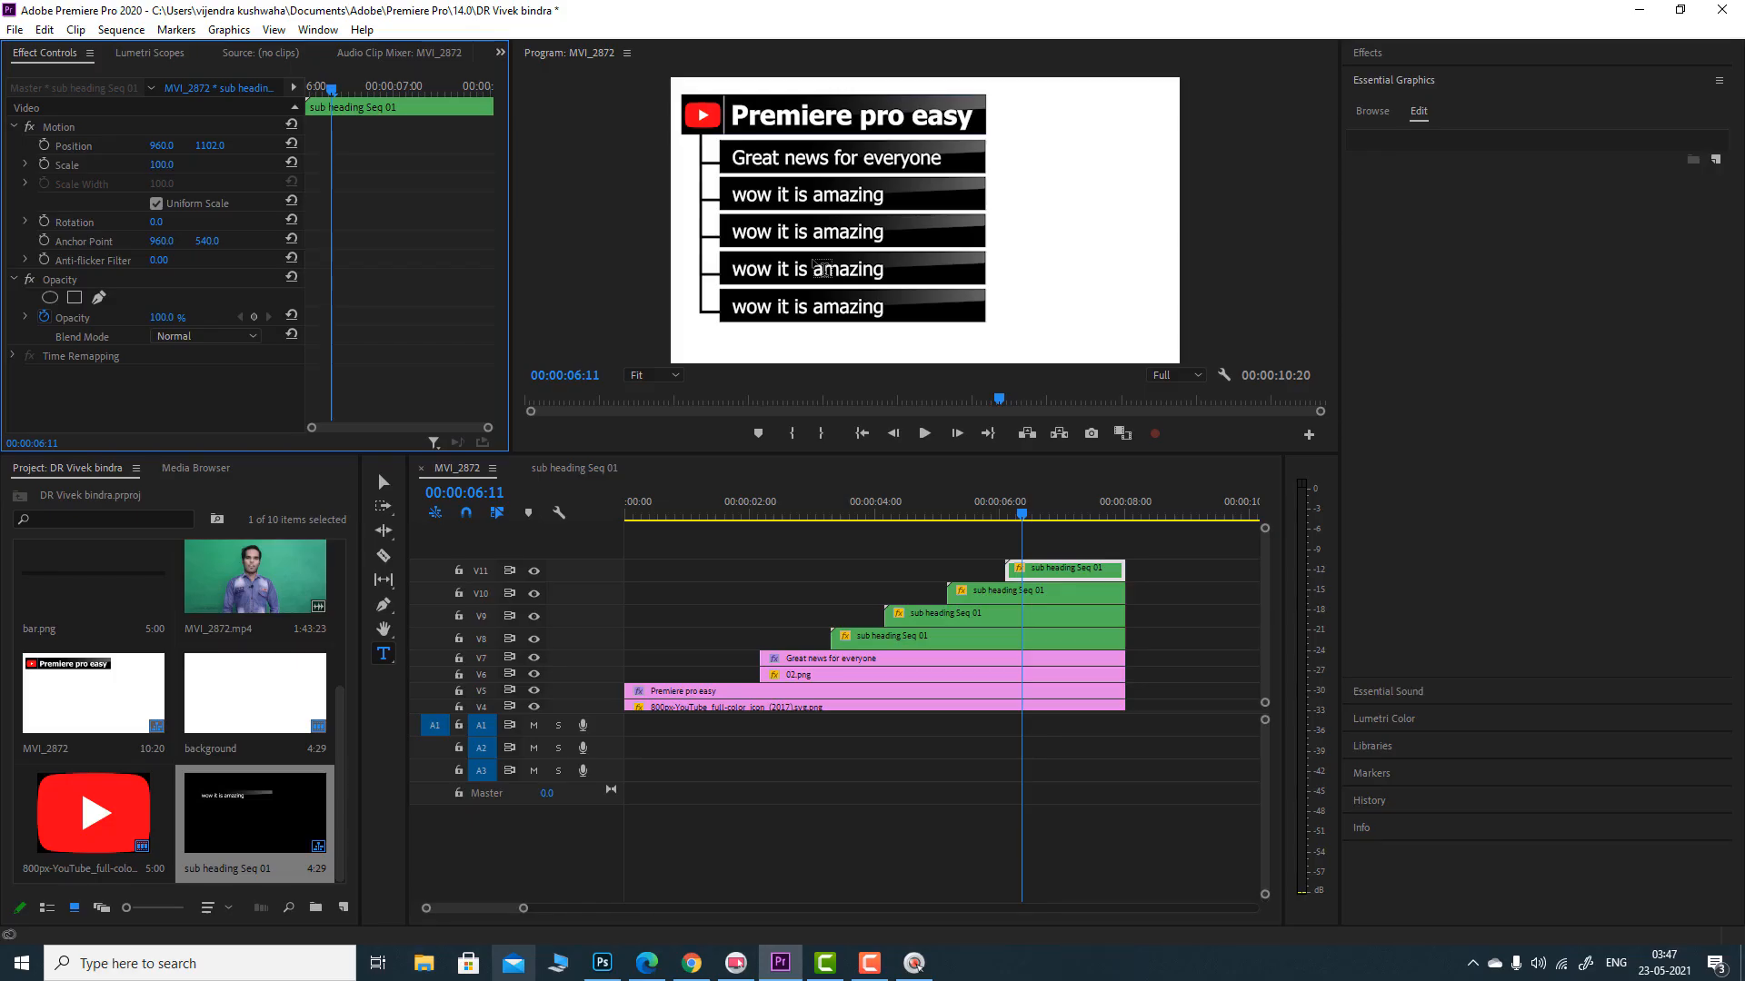
- Place the MVI_2872.mp4 clip on a new track V12 above the nested subheadings, starting at the beginning of the sequence
click(250, 582)
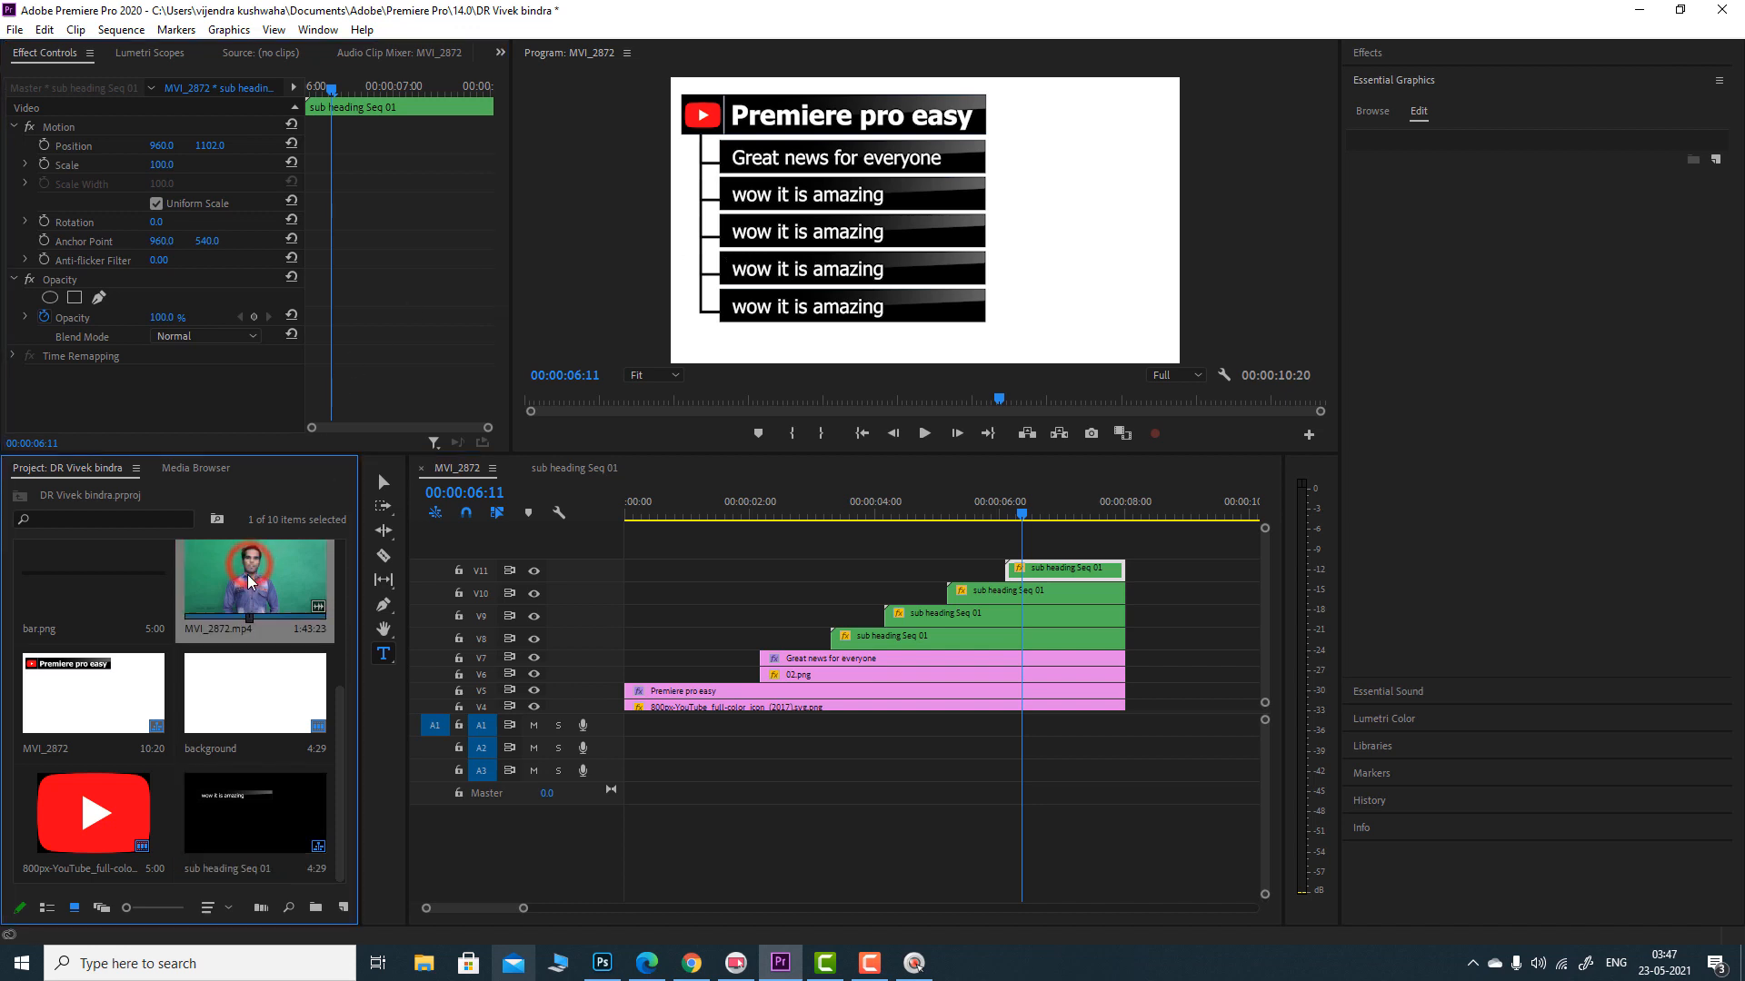
drag(259, 574, 625, 543)
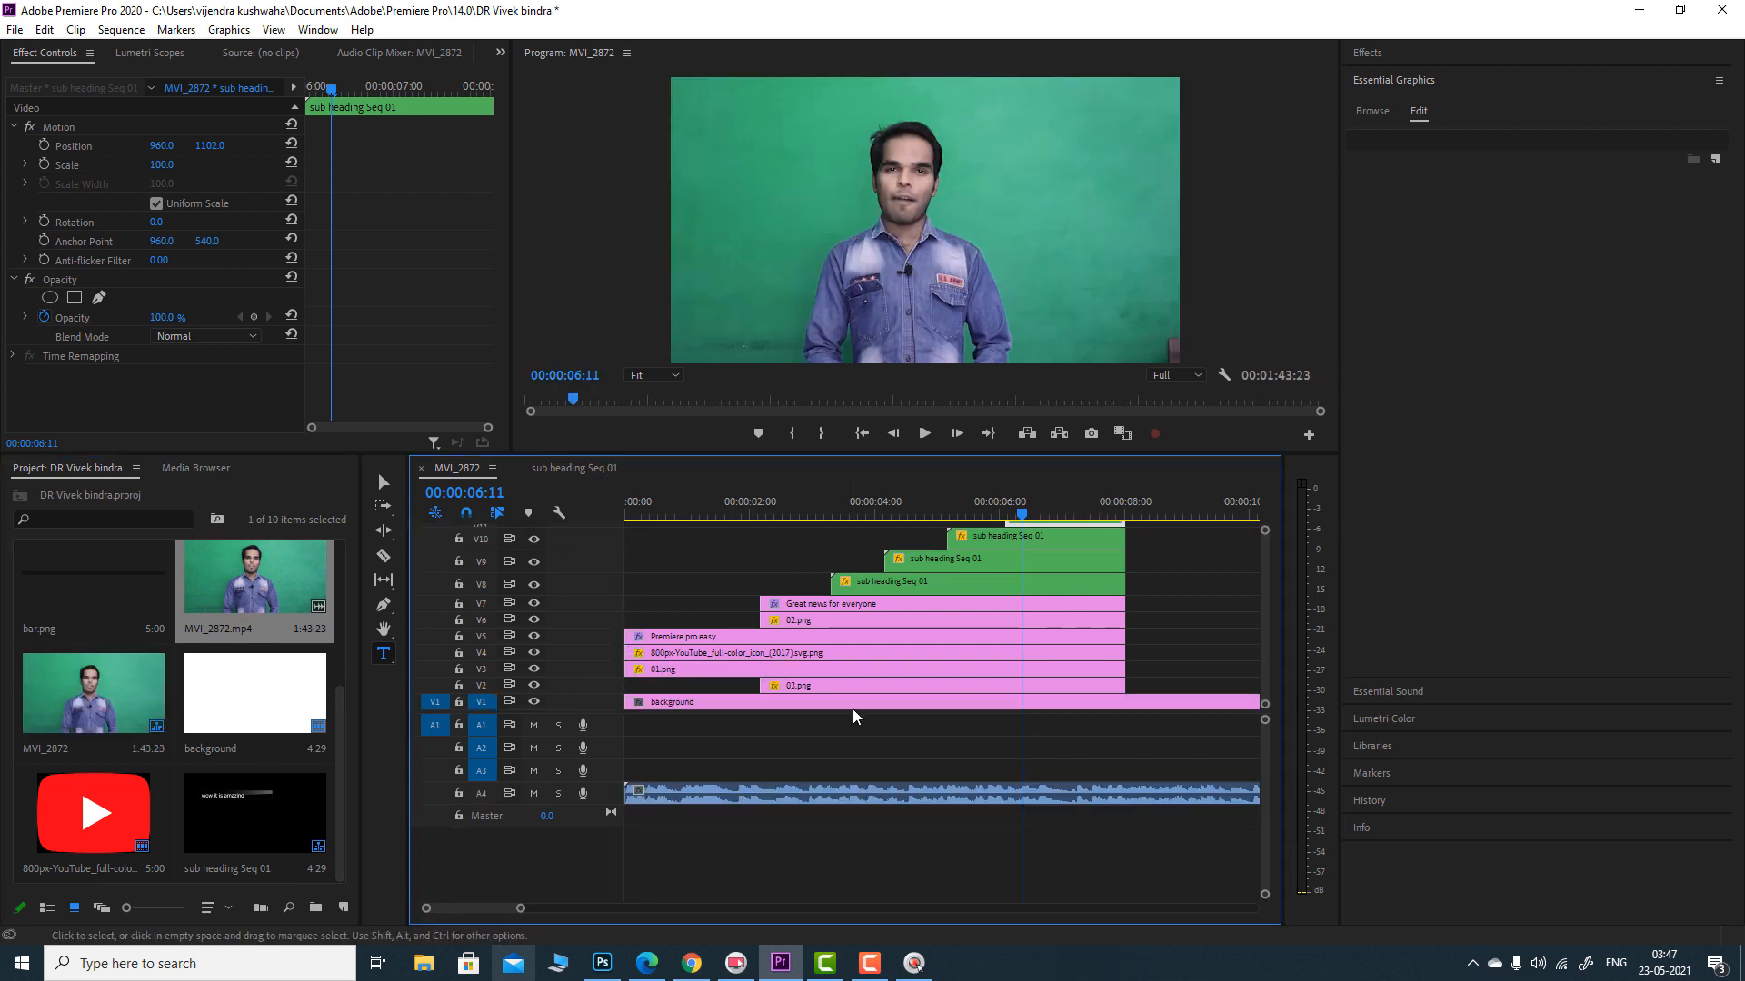
drag(1265, 579, 1264, 573)
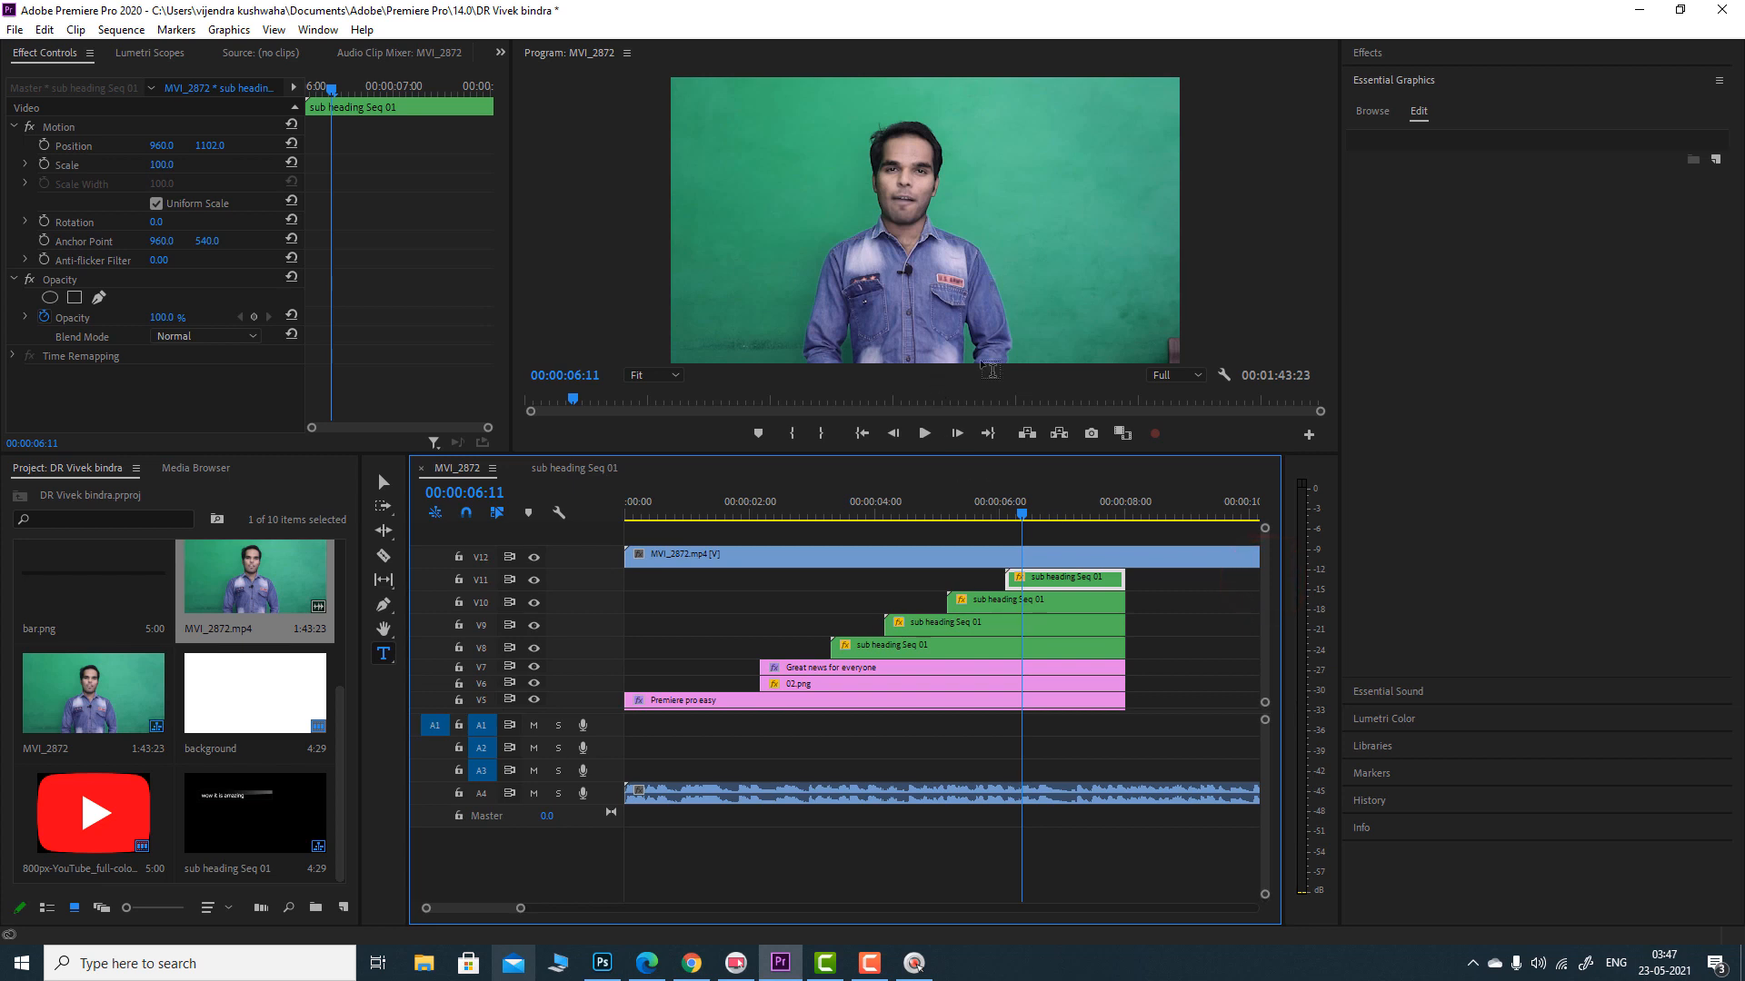
- Find the Ultra Key effect and apply it to the MVI_2872.mp4 clip on V12
click(1423, 56)
click(1441, 76)
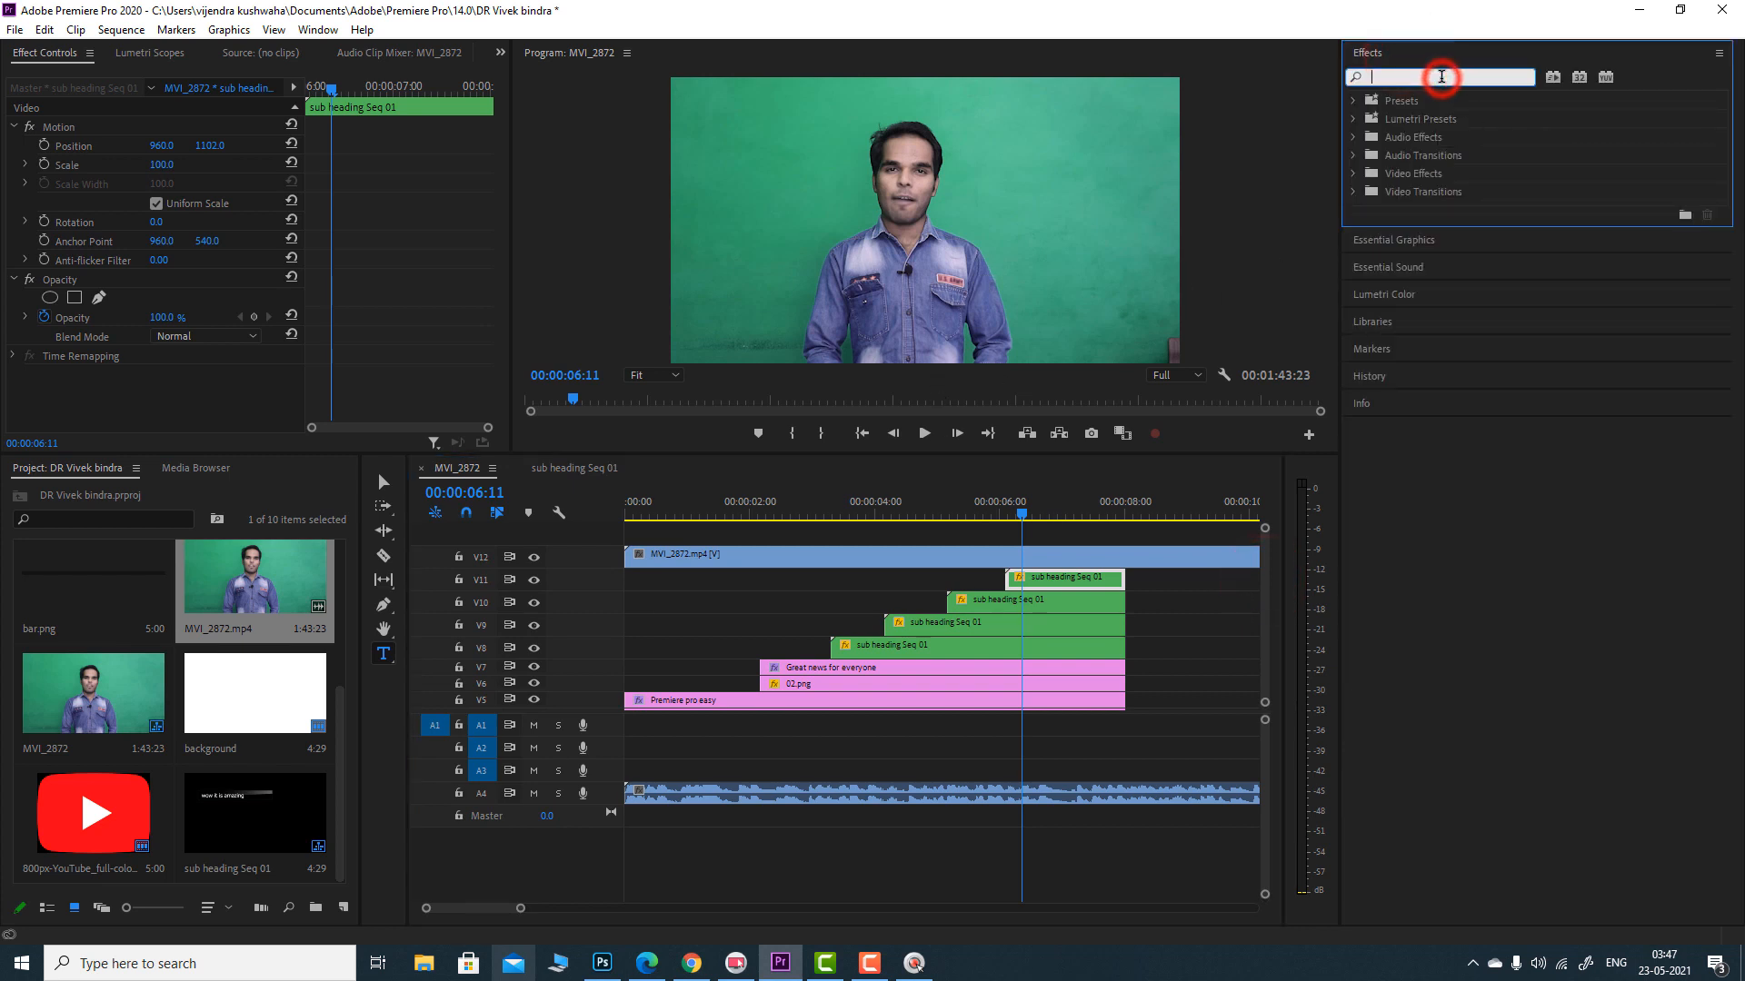
text(ultra)
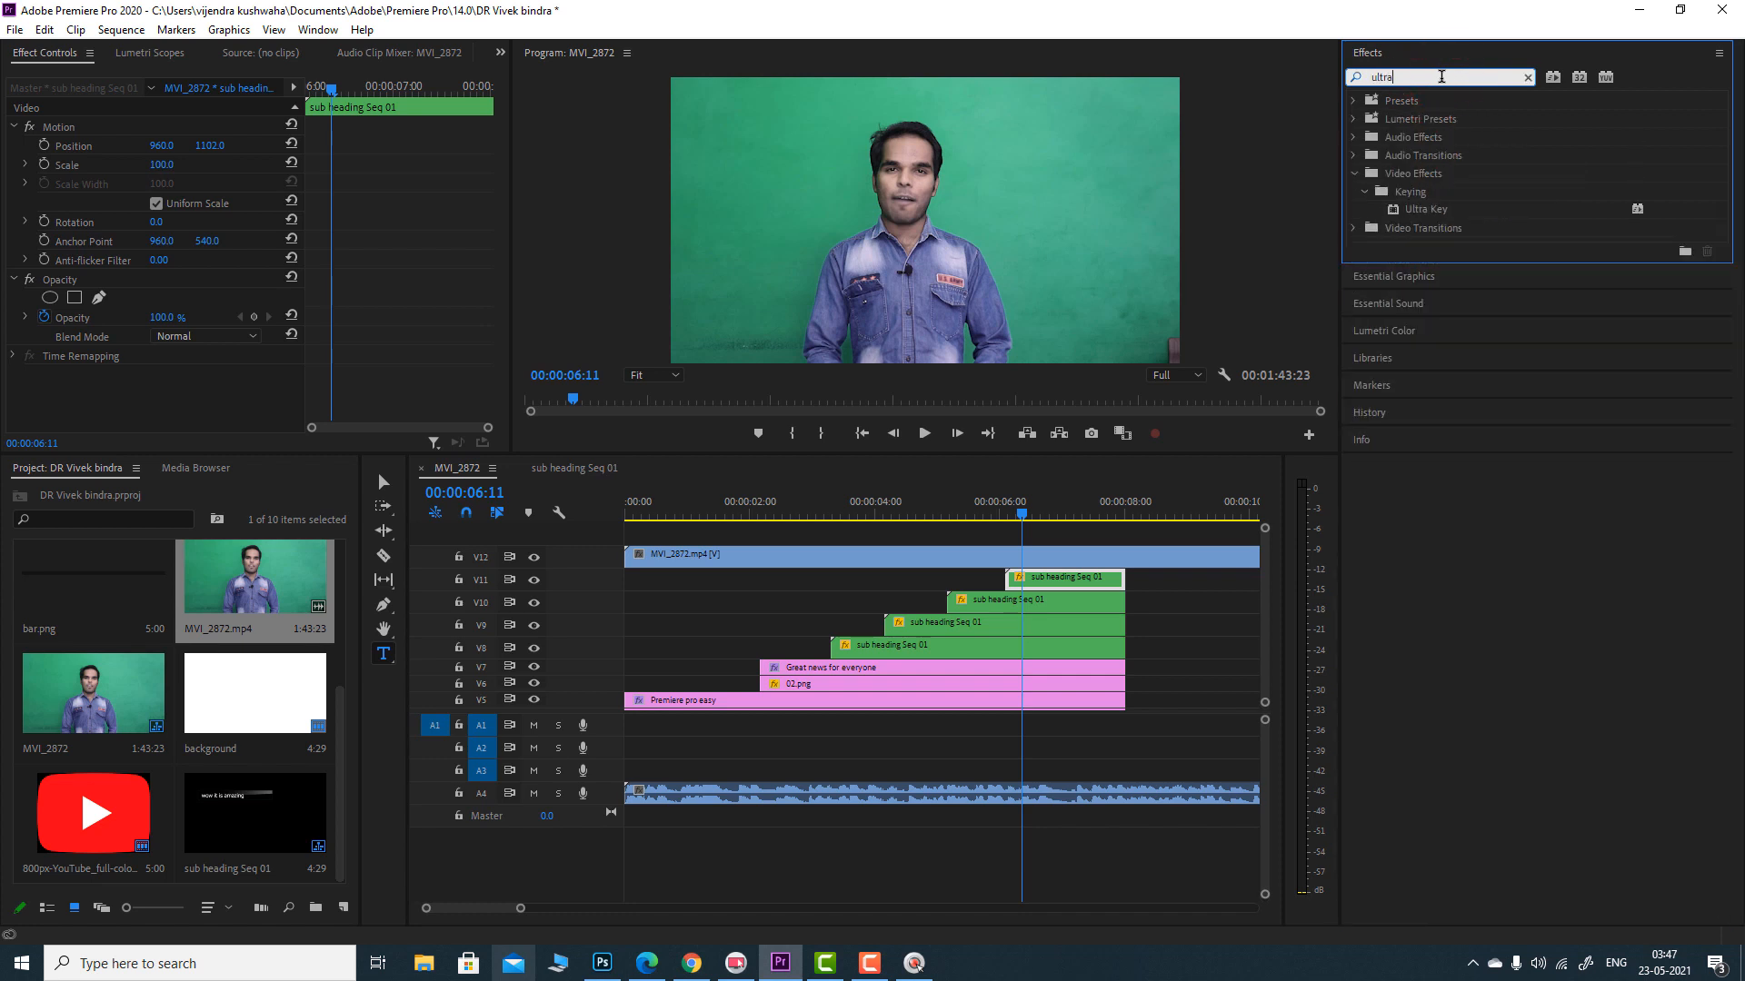
drag(1421, 210, 801, 556)
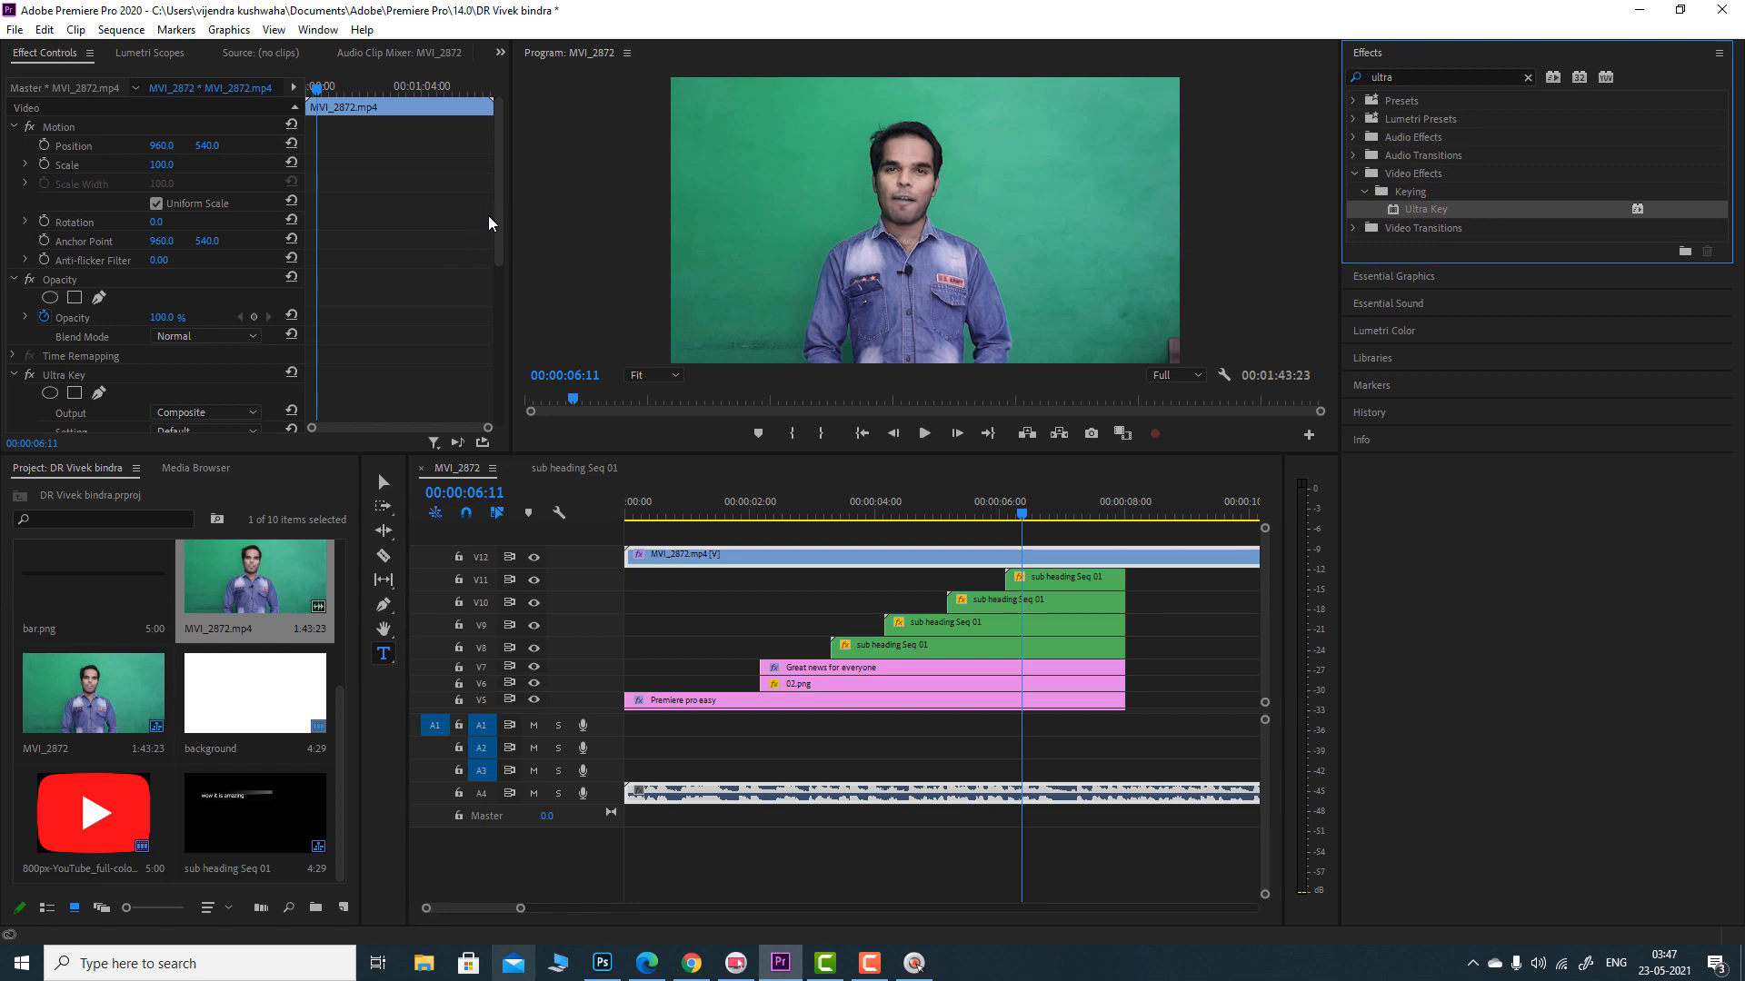
- Set the Ultra Key colour by sampling the green backdrop beside the presenter
drag(499, 192, 502, 267)
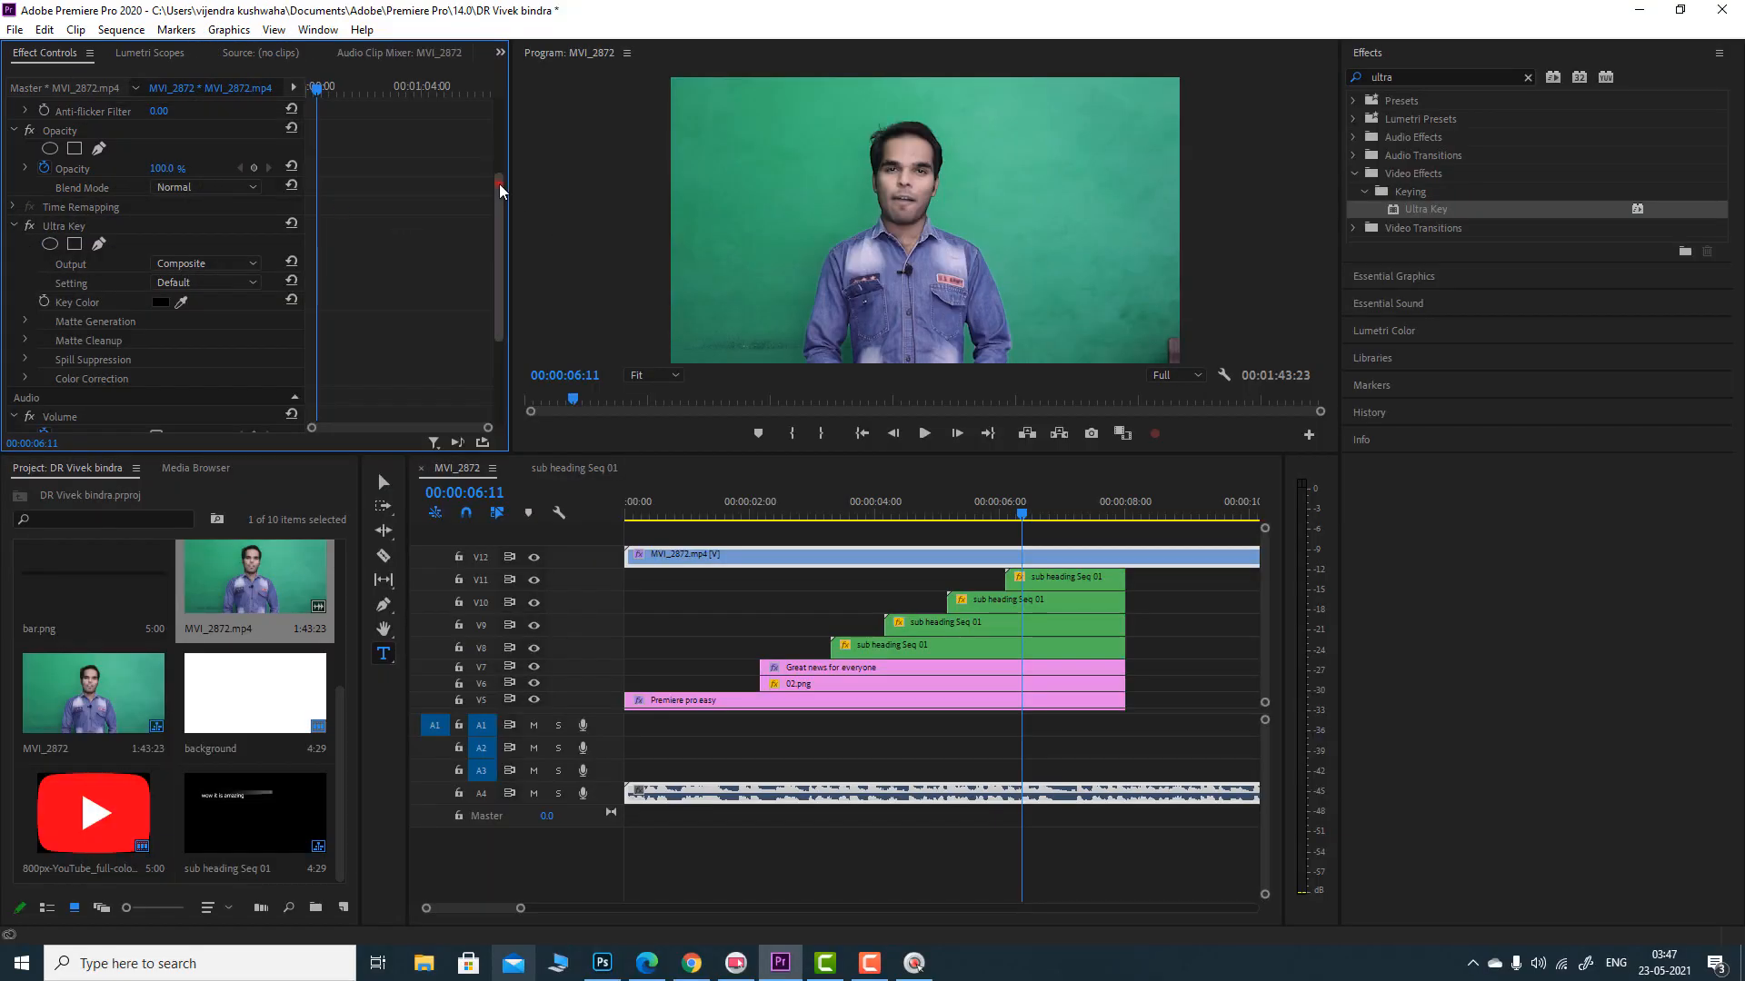
drag(499, 184, 495, 224)
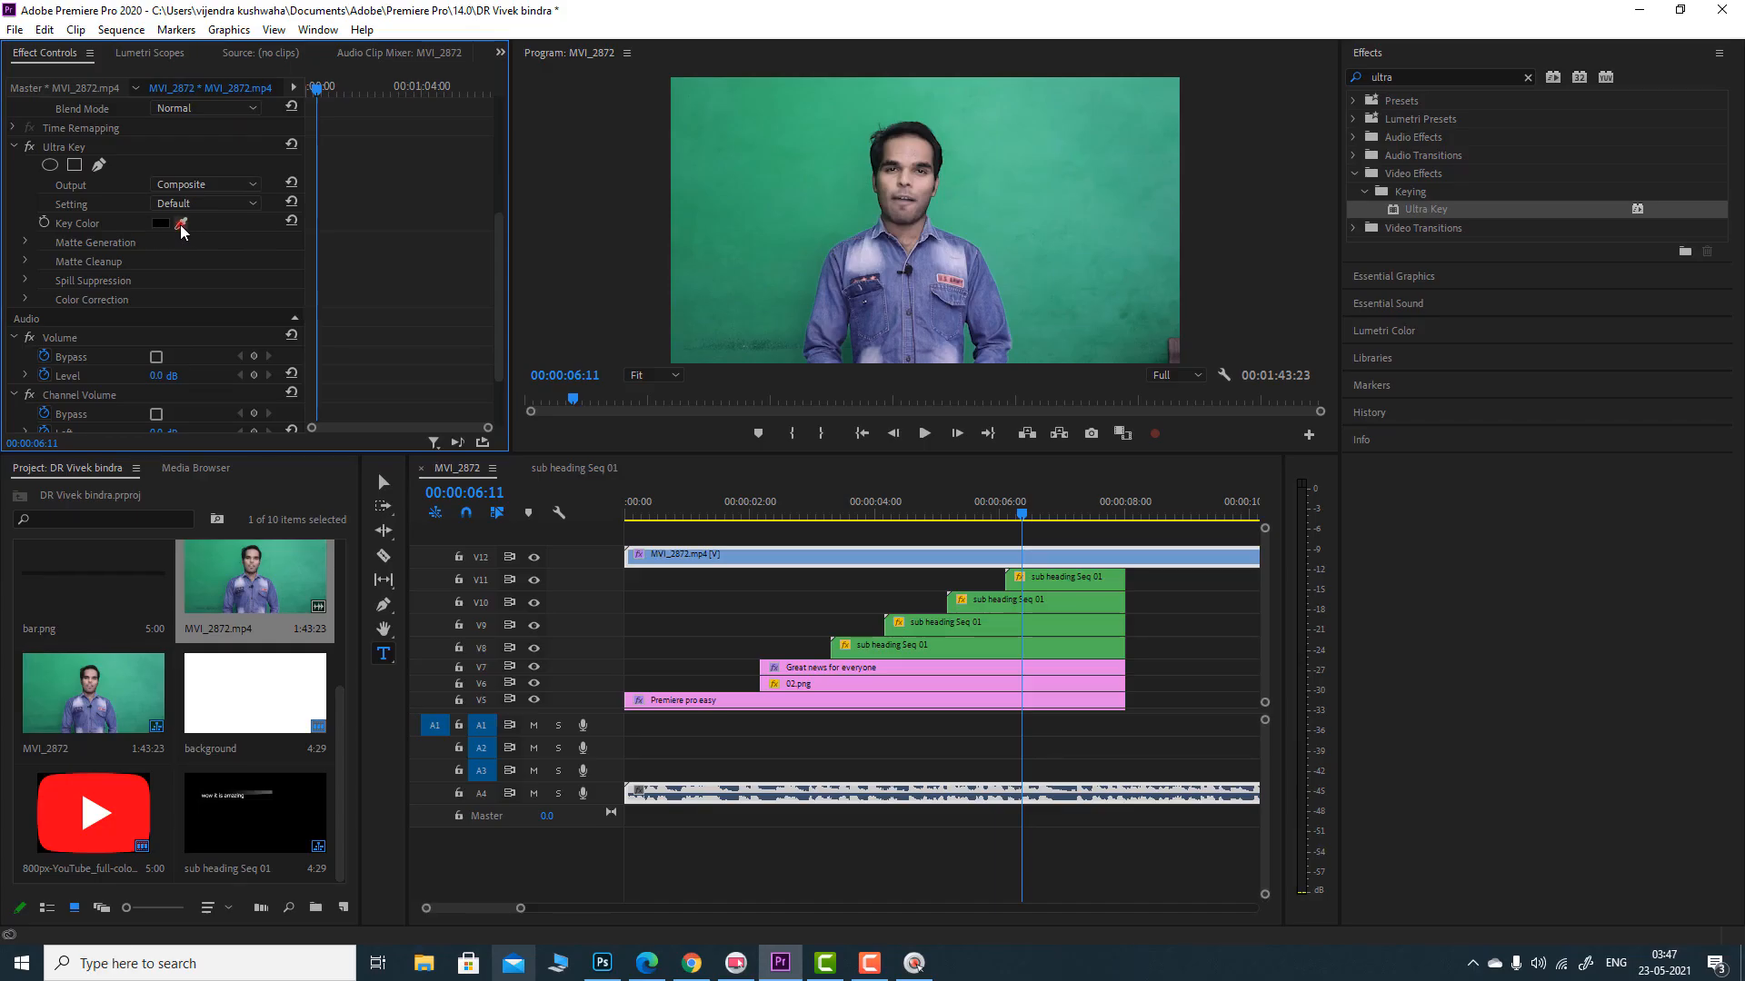
click(180, 224)
click(954, 182)
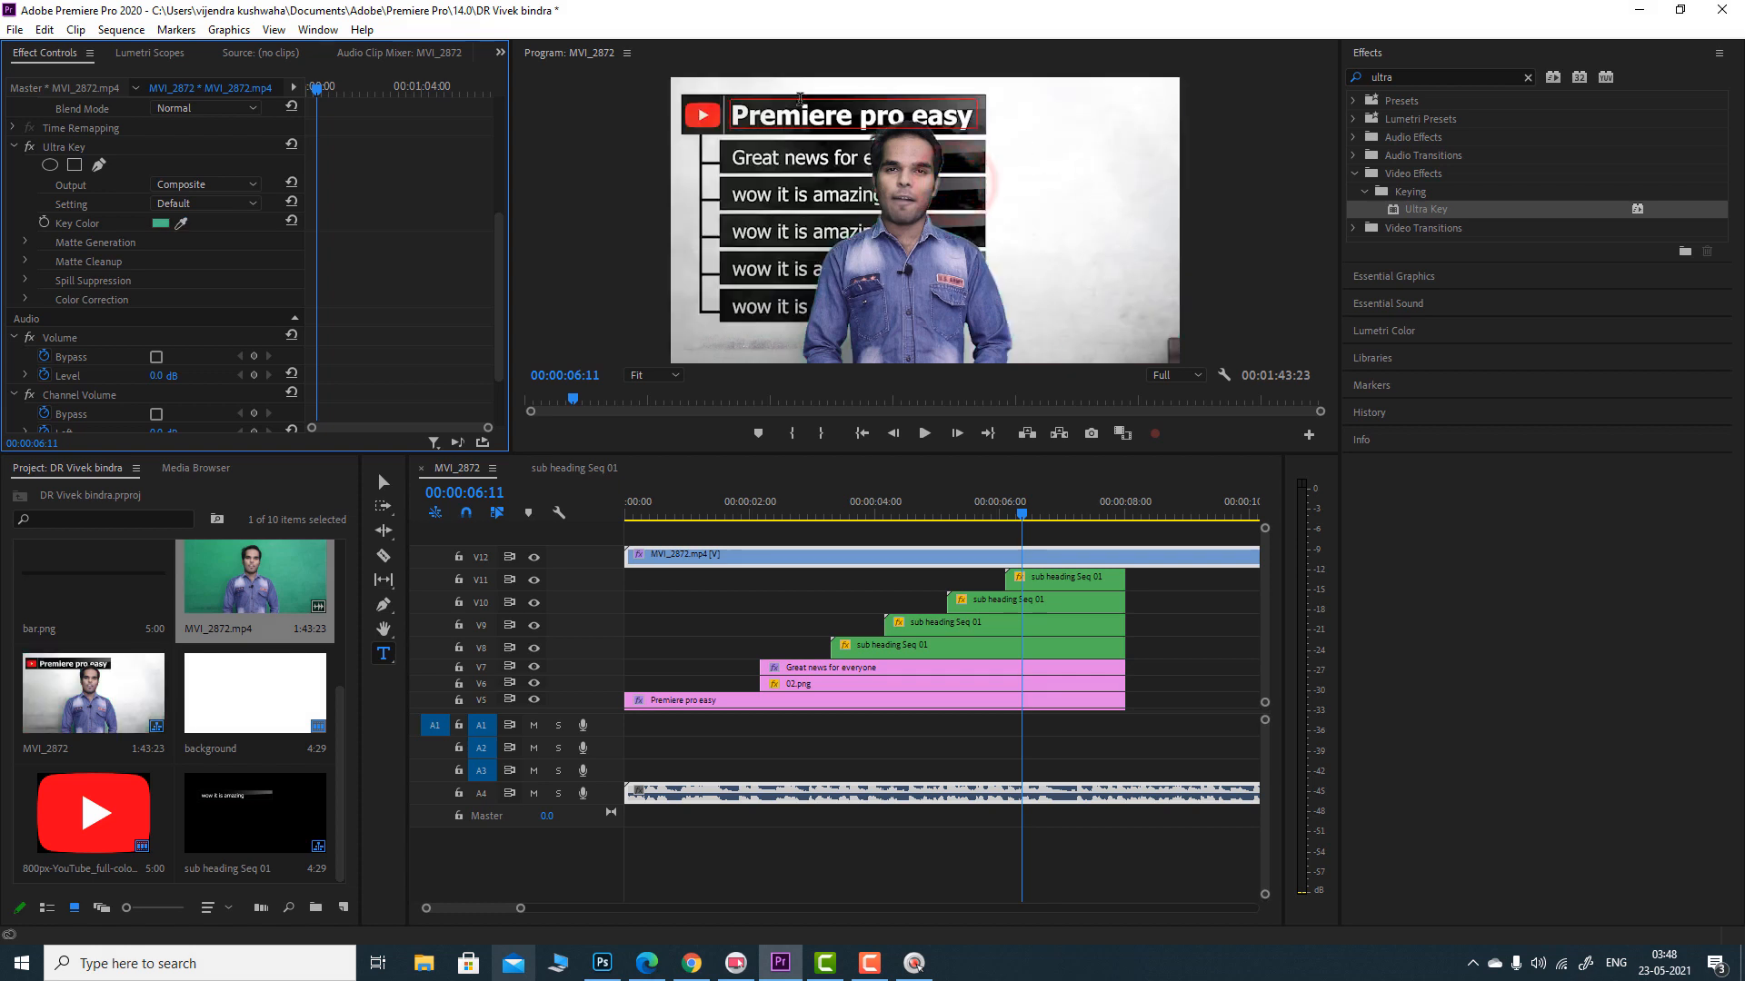
- In the Alpha Channel output, set Ultra Key Transparency 33, Highlight 0, Tolerance 97 and Pedestal 90, and switch the output back to Composite
click(218, 184)
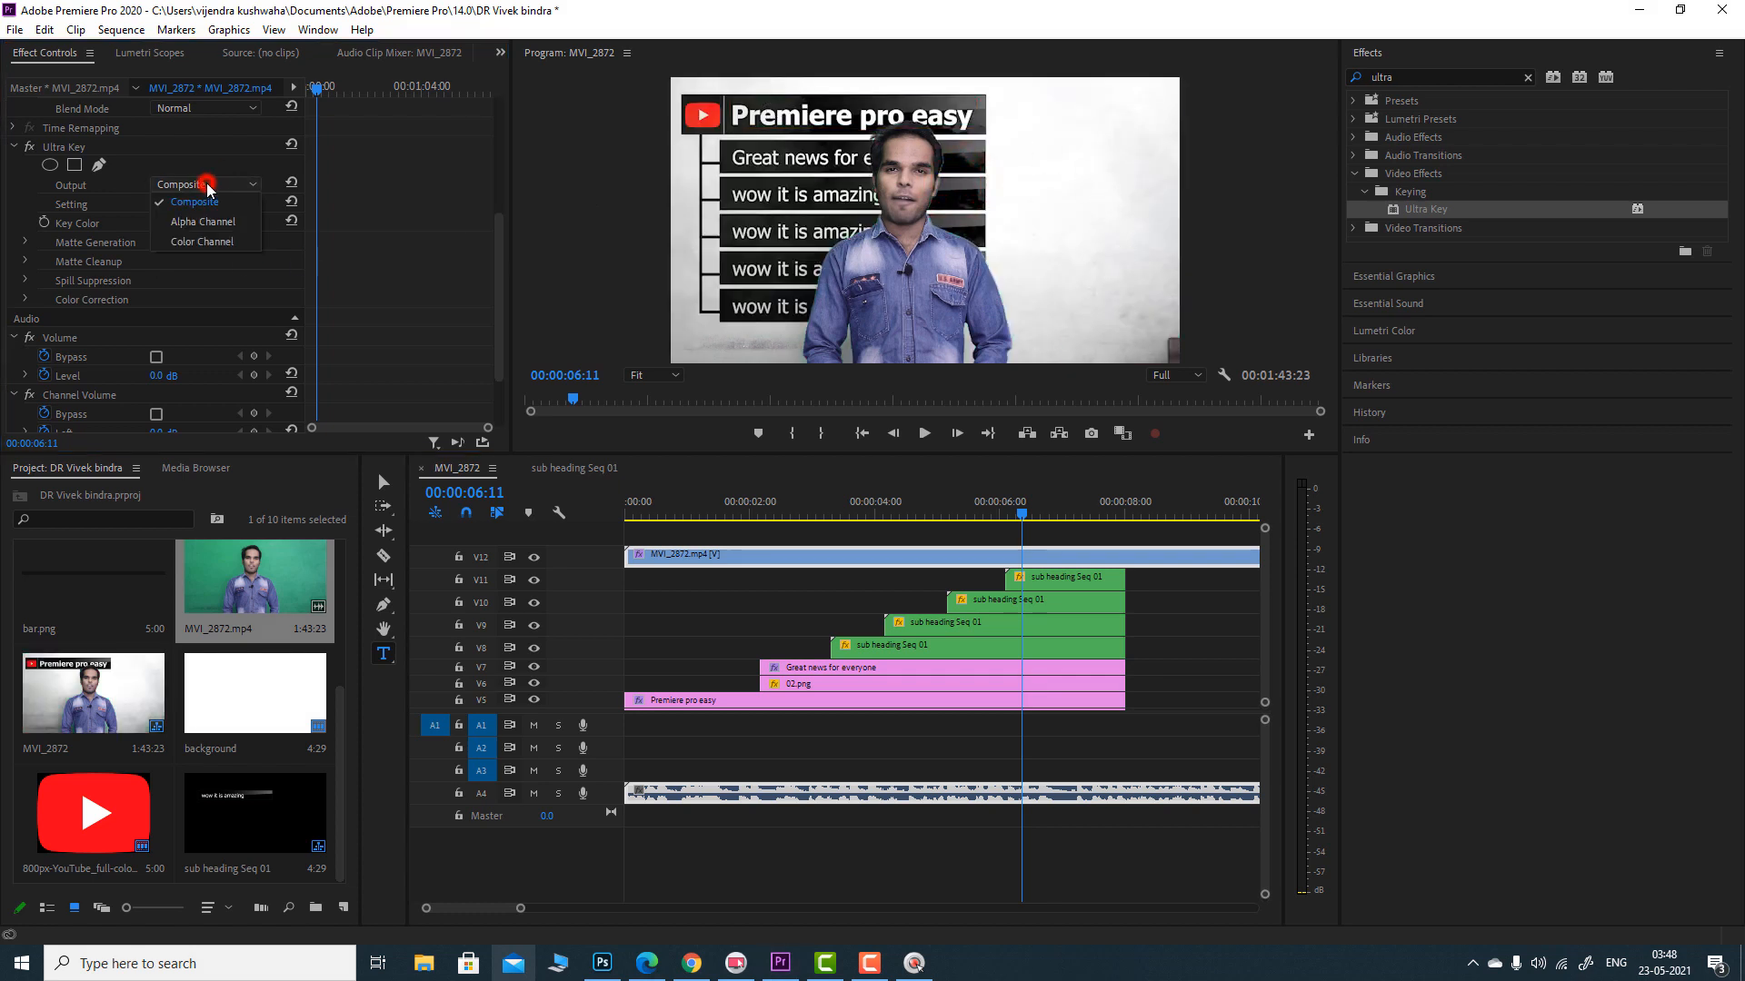
click(210, 223)
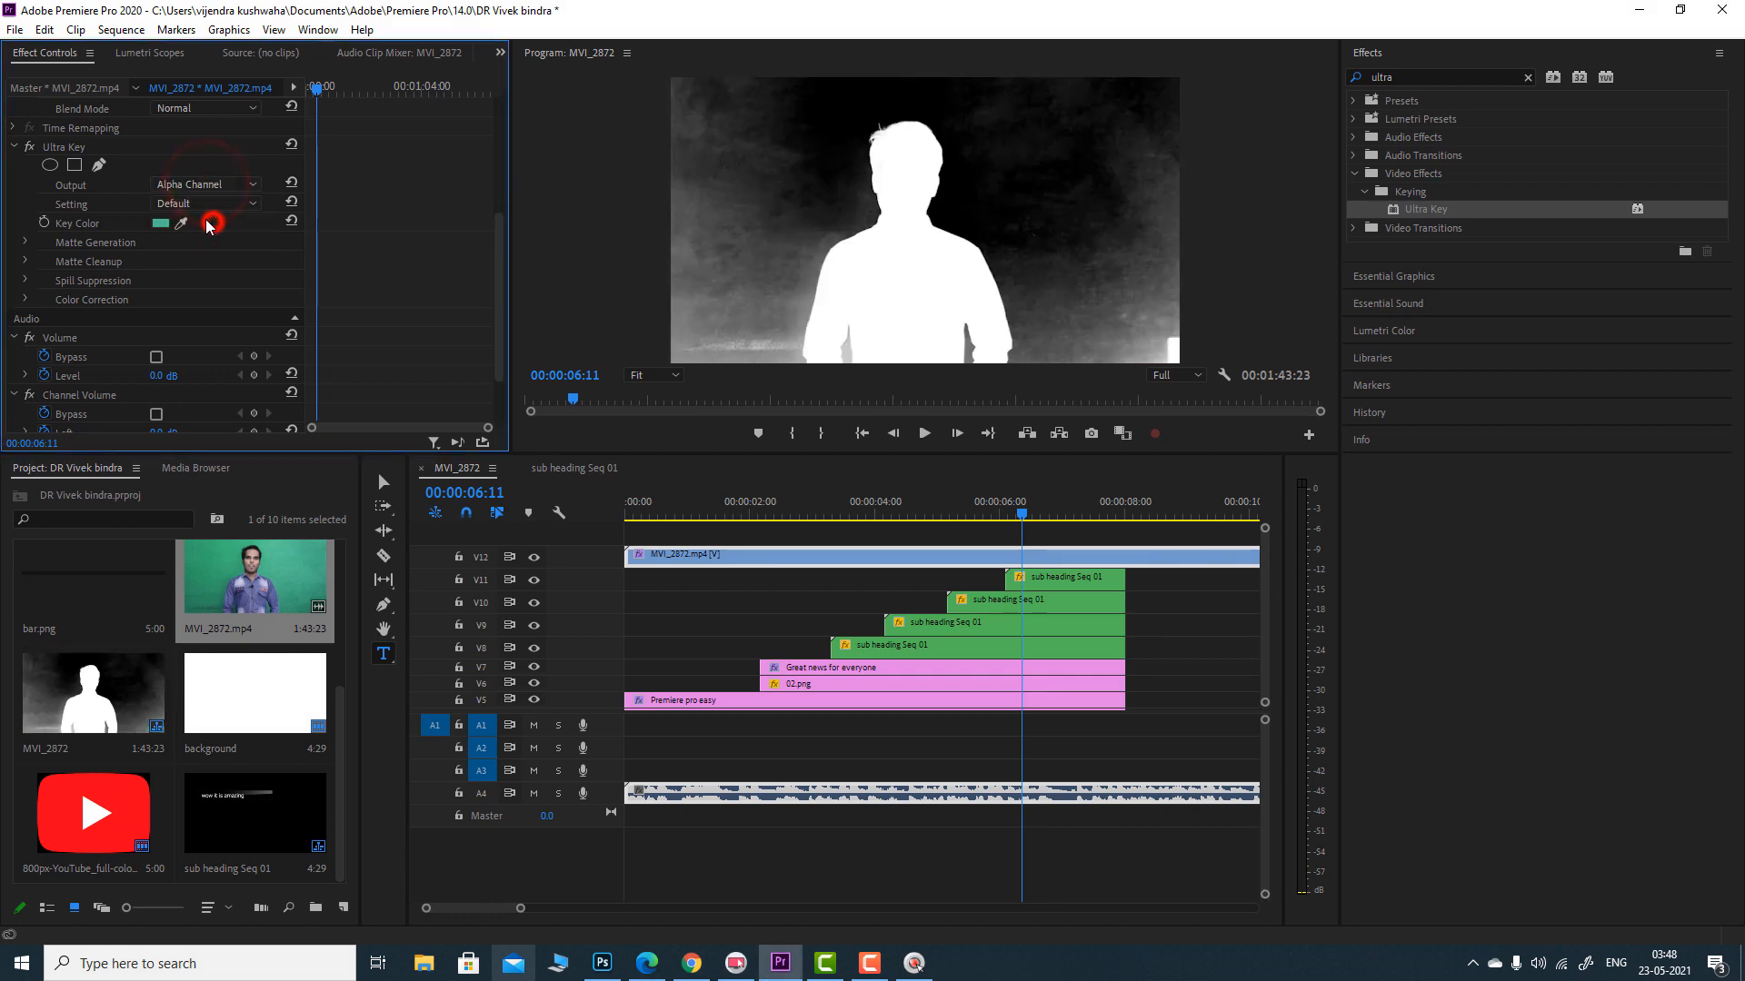
click(30, 243)
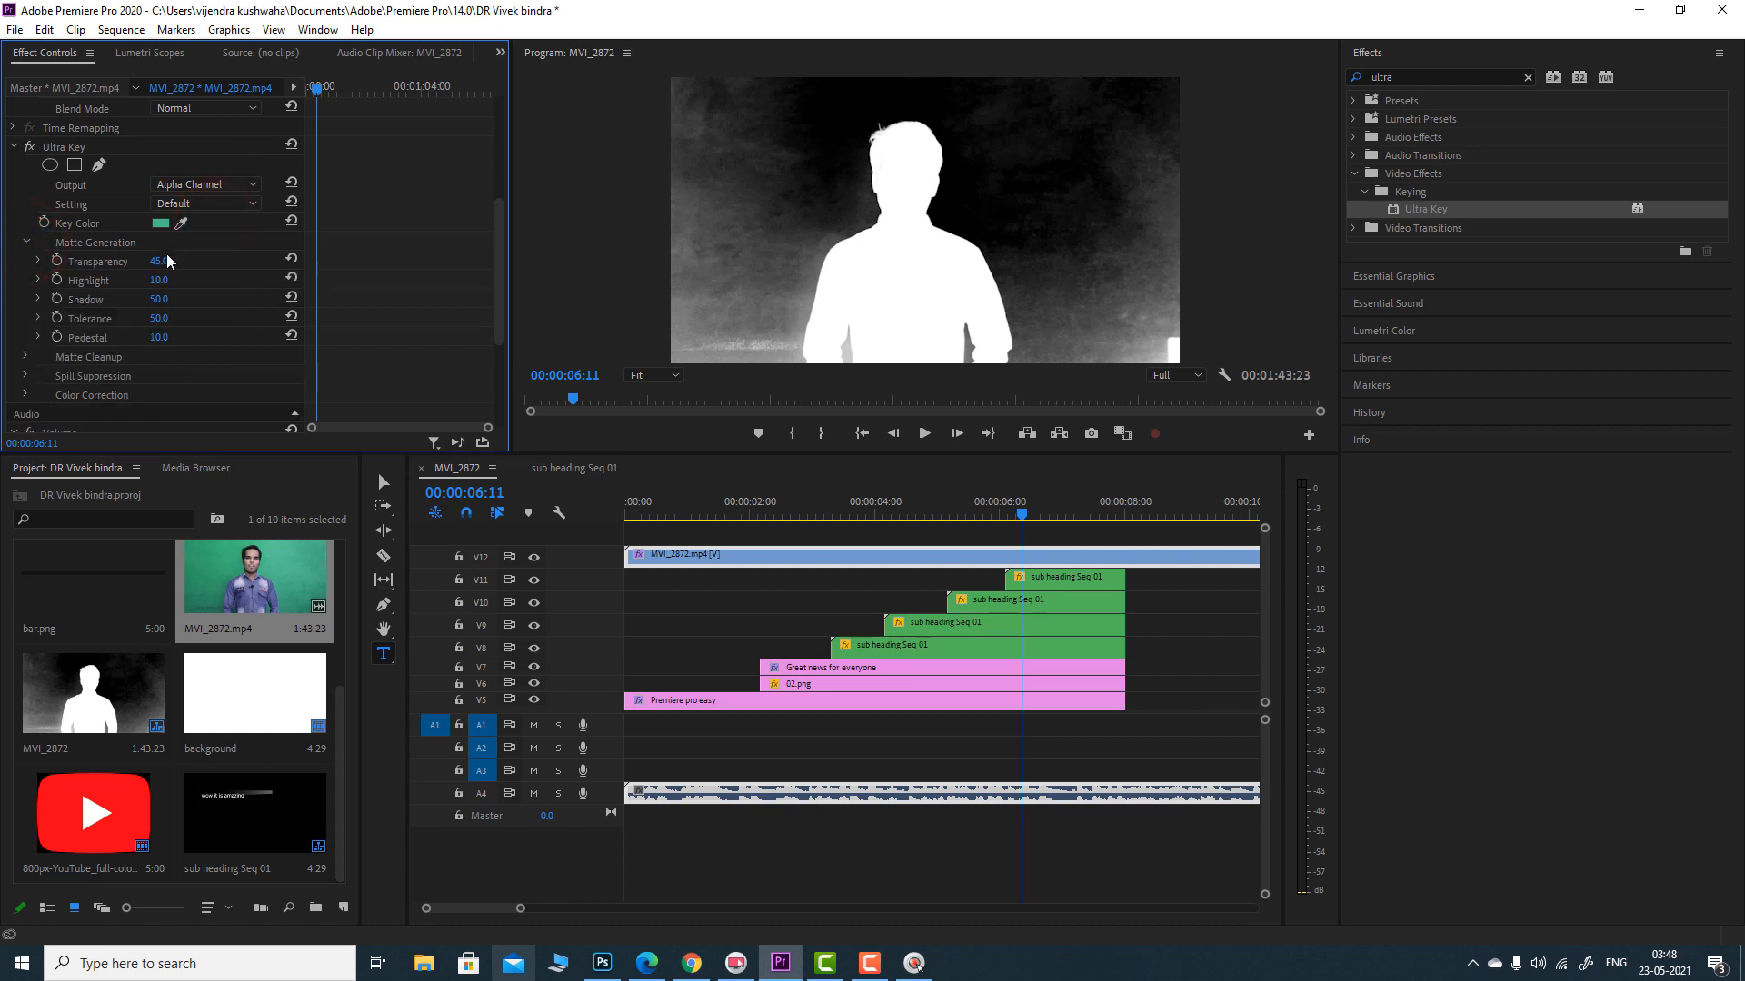
drag(163, 281, 163, 338)
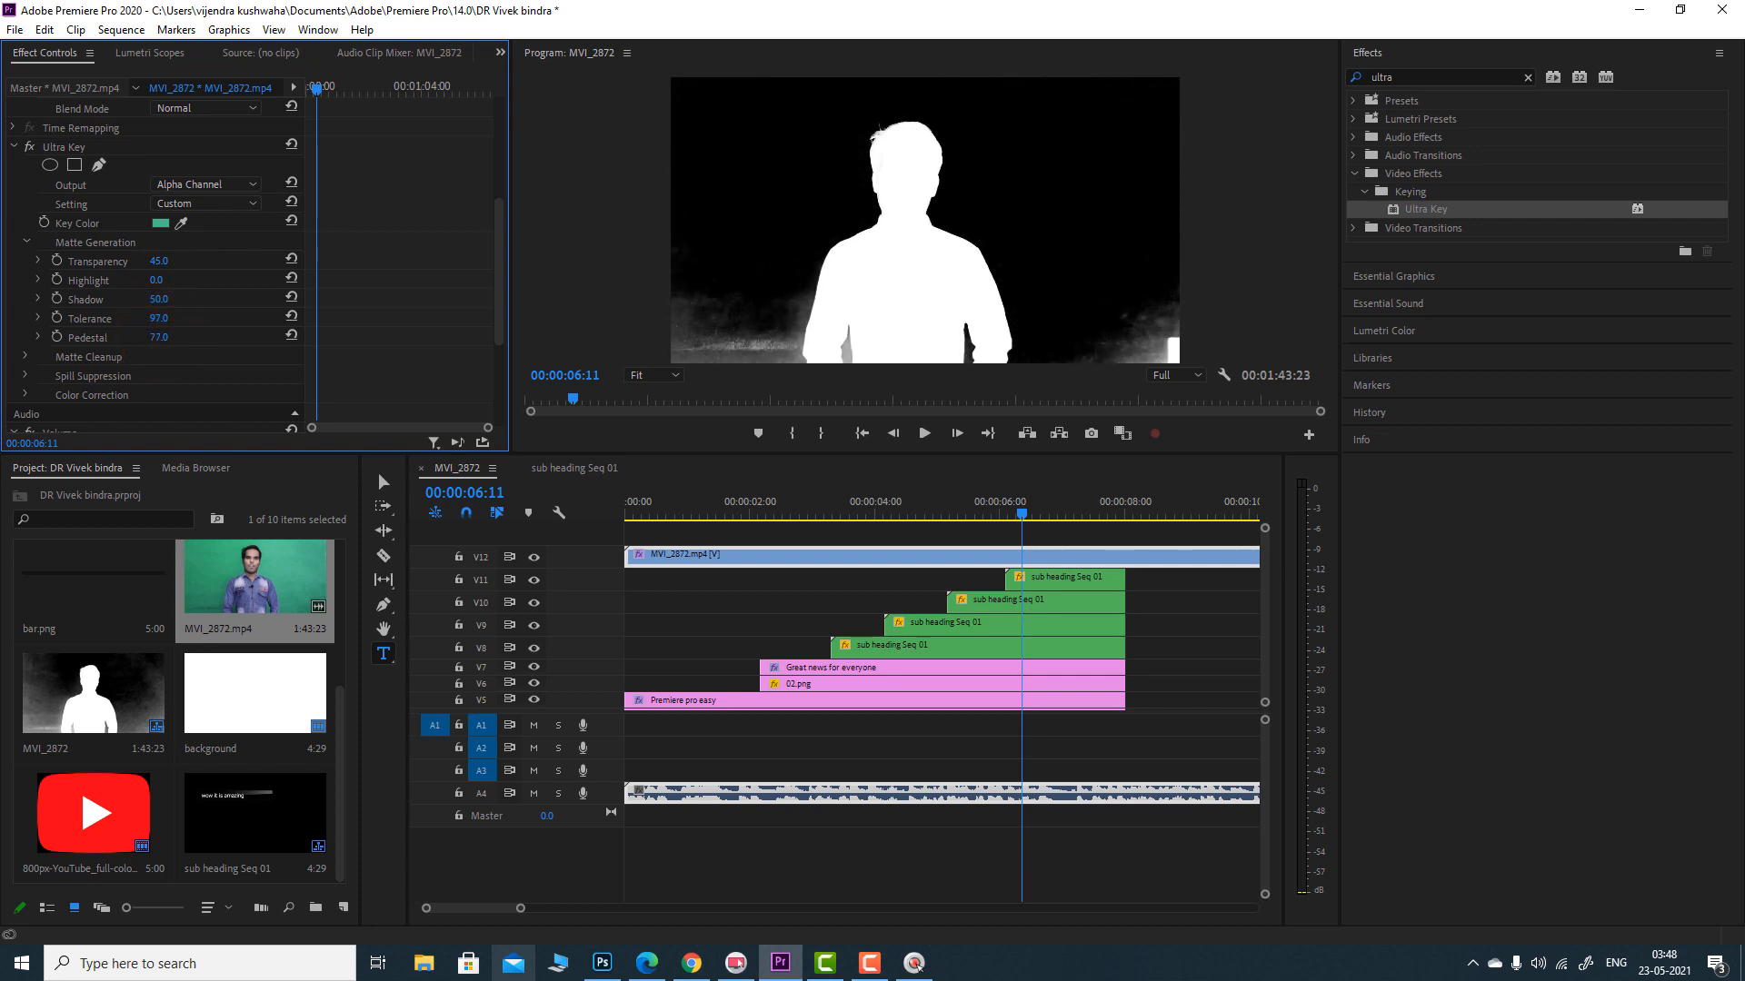
drag(159, 261, 156, 262)
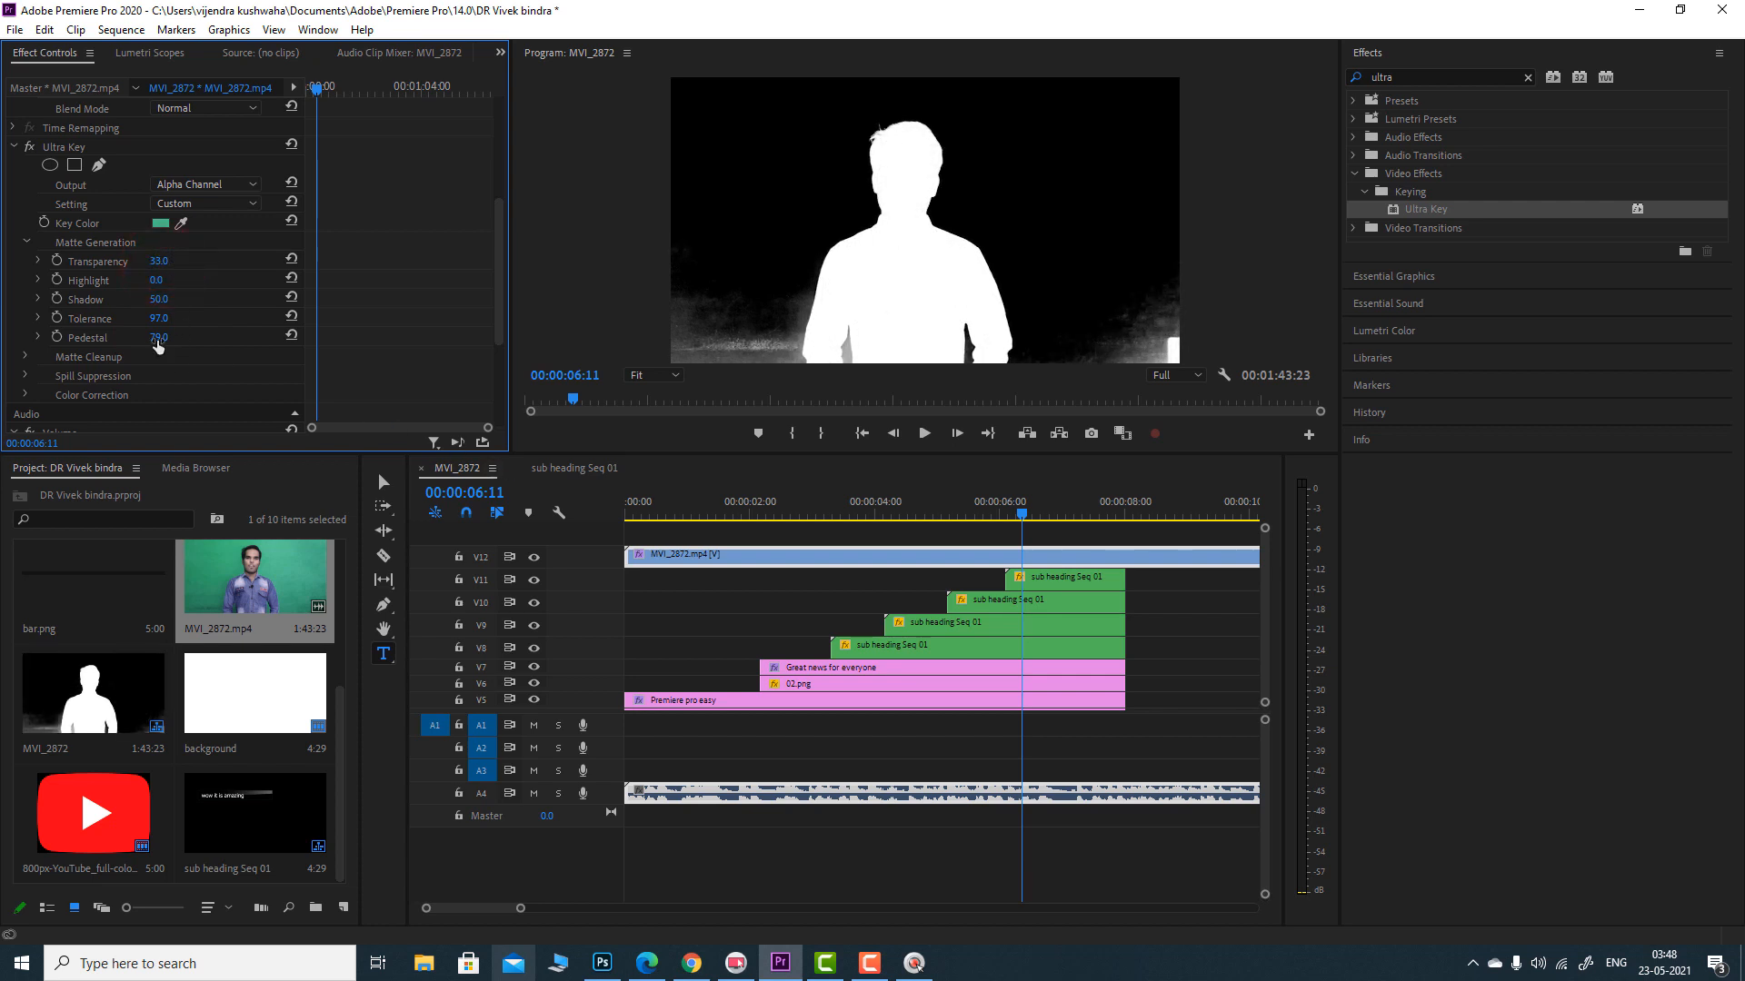
drag(160, 339, 199, 343)
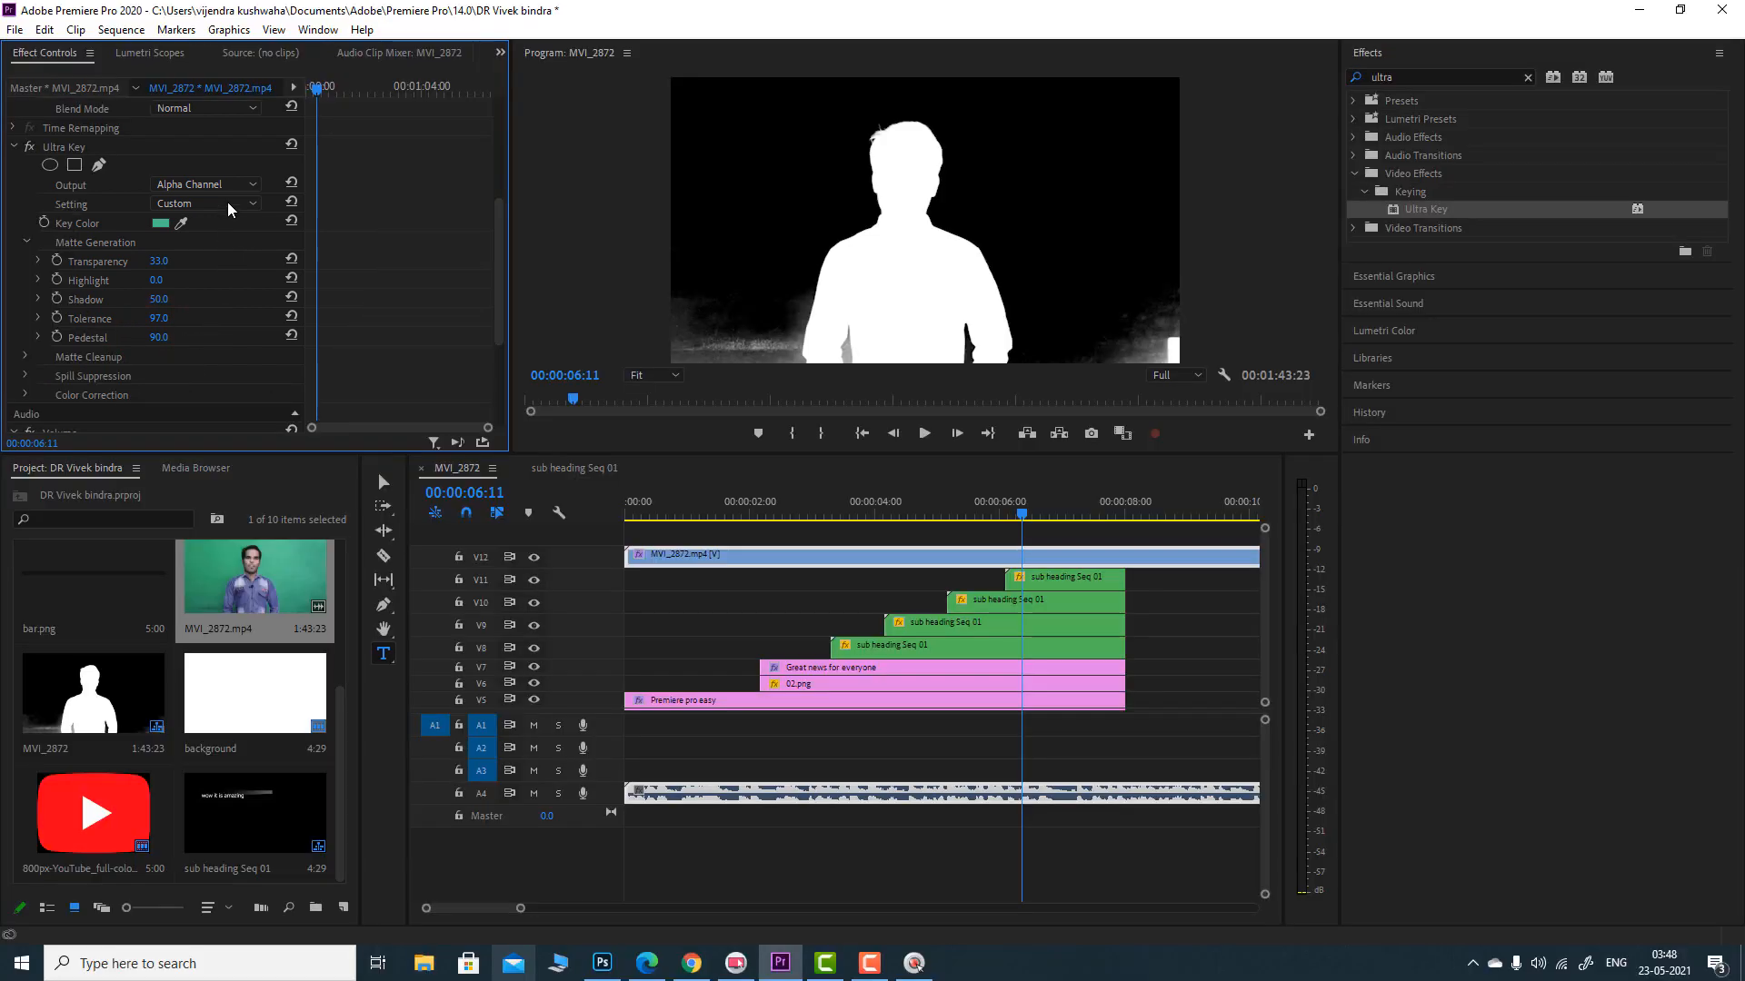
click(229, 191)
click(223, 202)
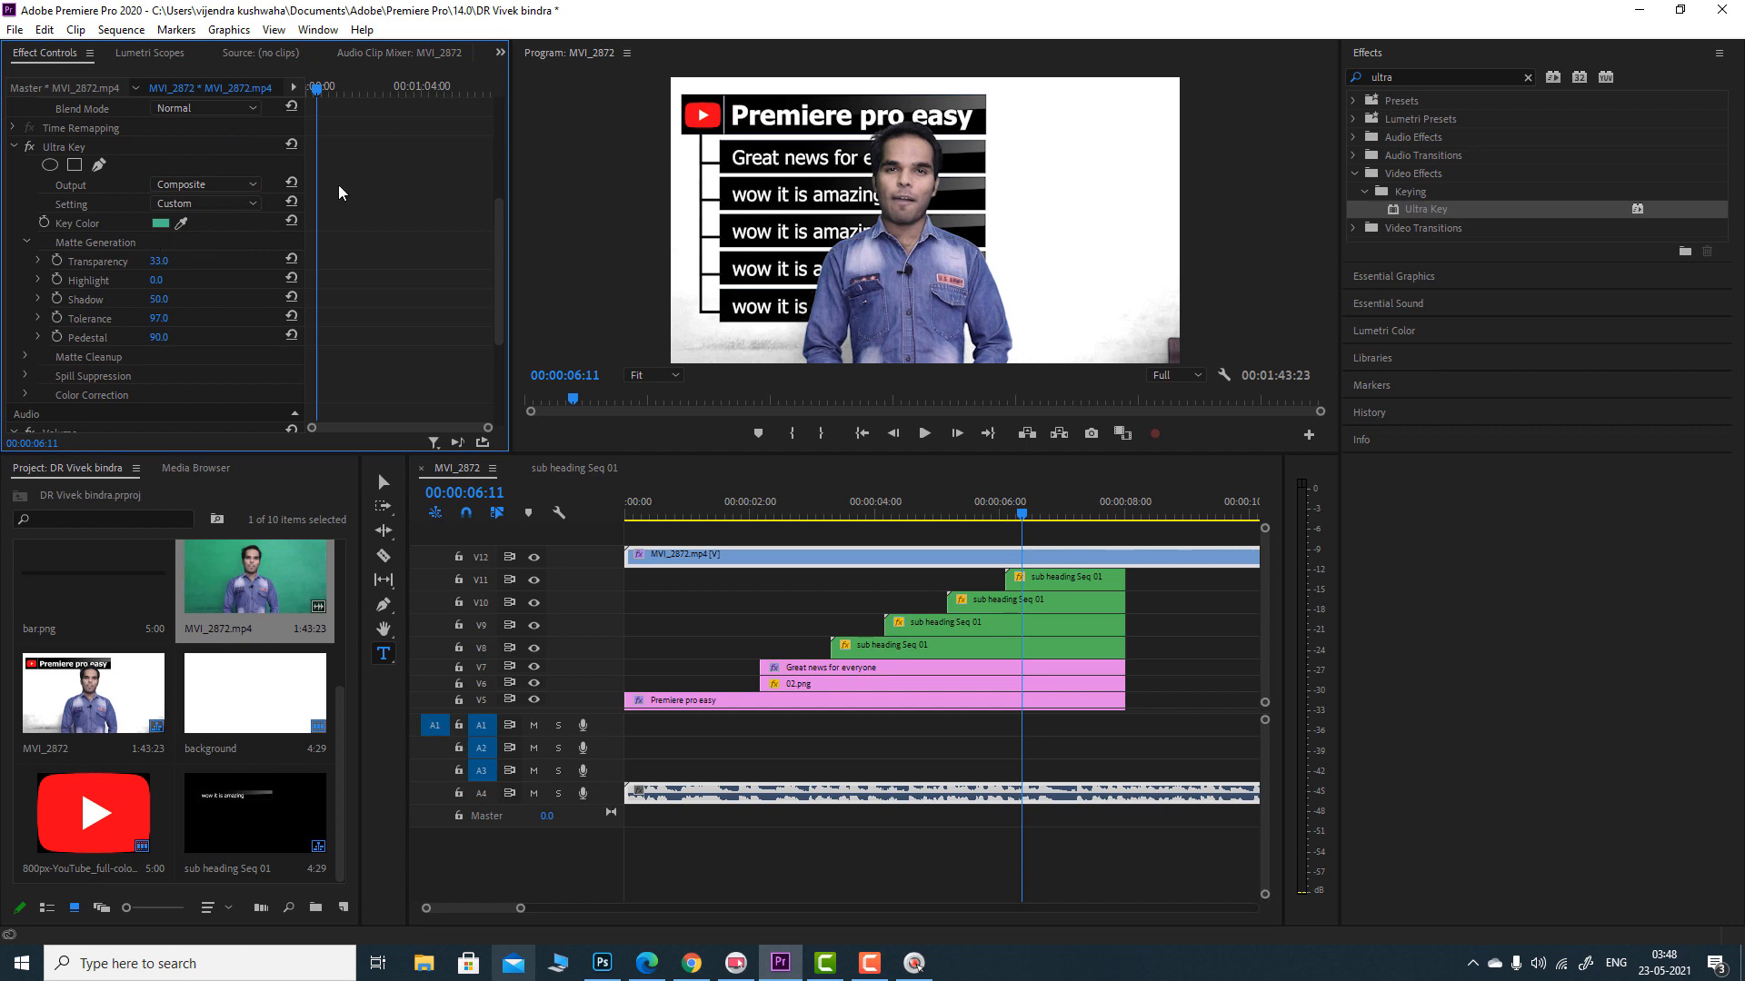
- Find the Crop effect and apply it to the MVI_2872.mp4 clip on V12
click(1528, 77)
click(1463, 77)
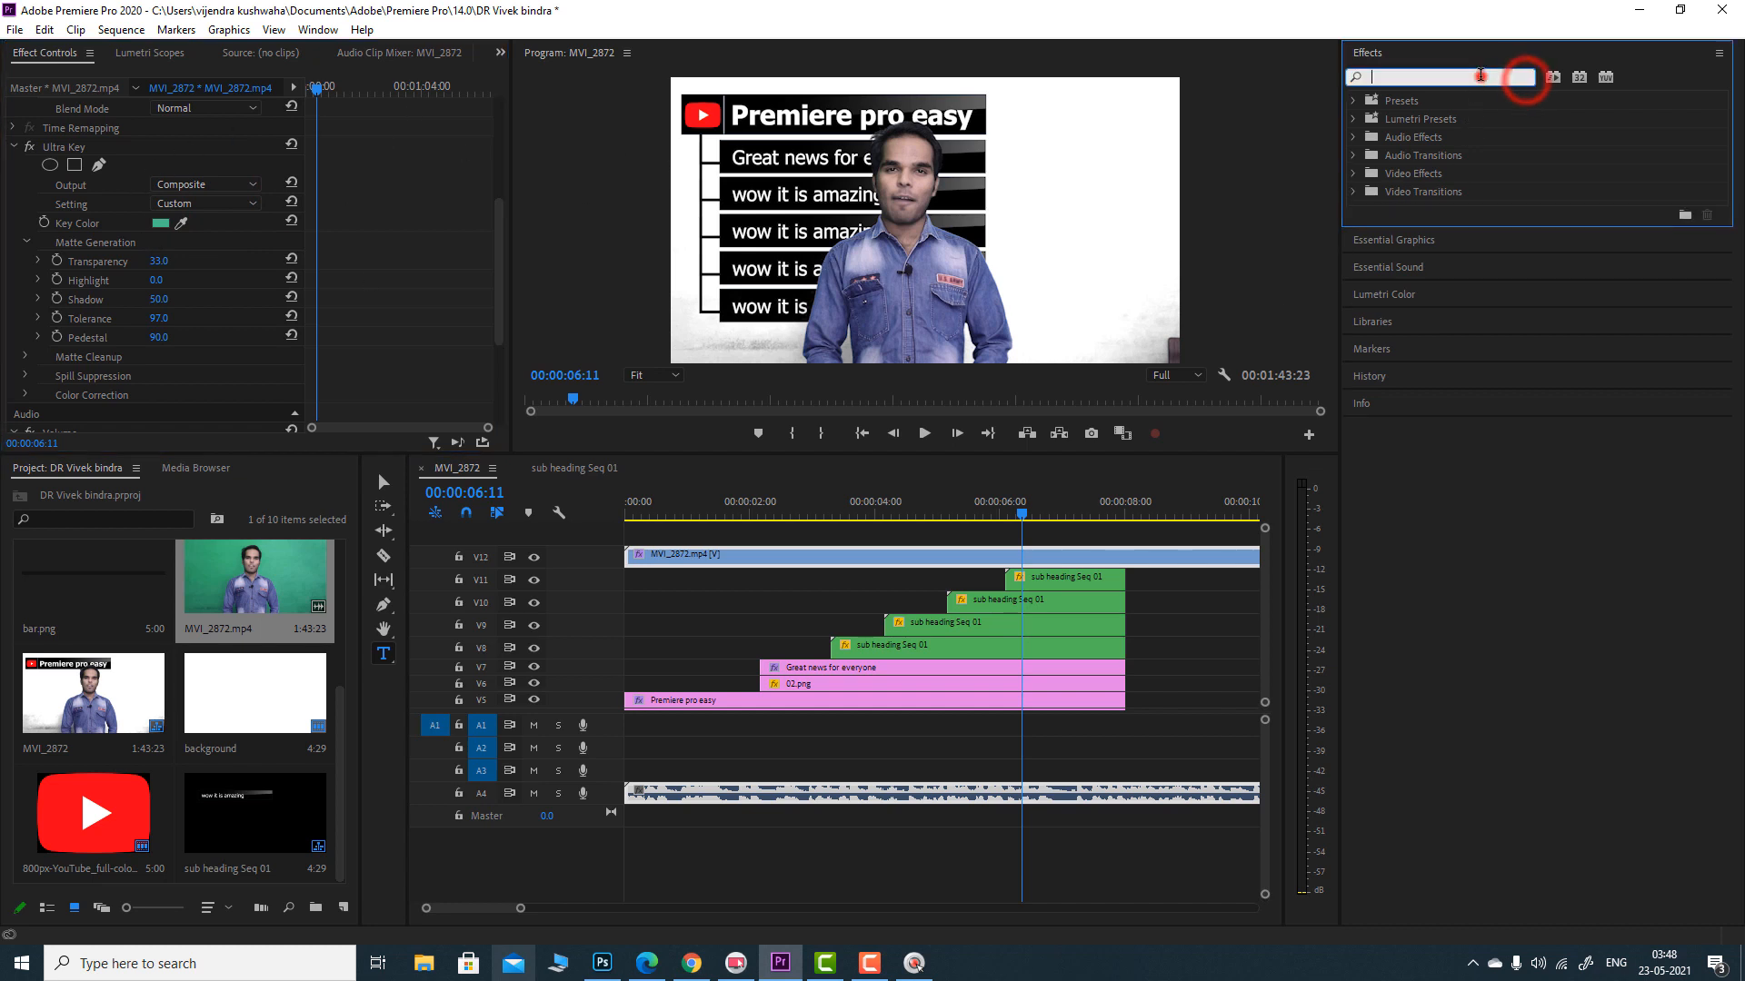
text(crop)
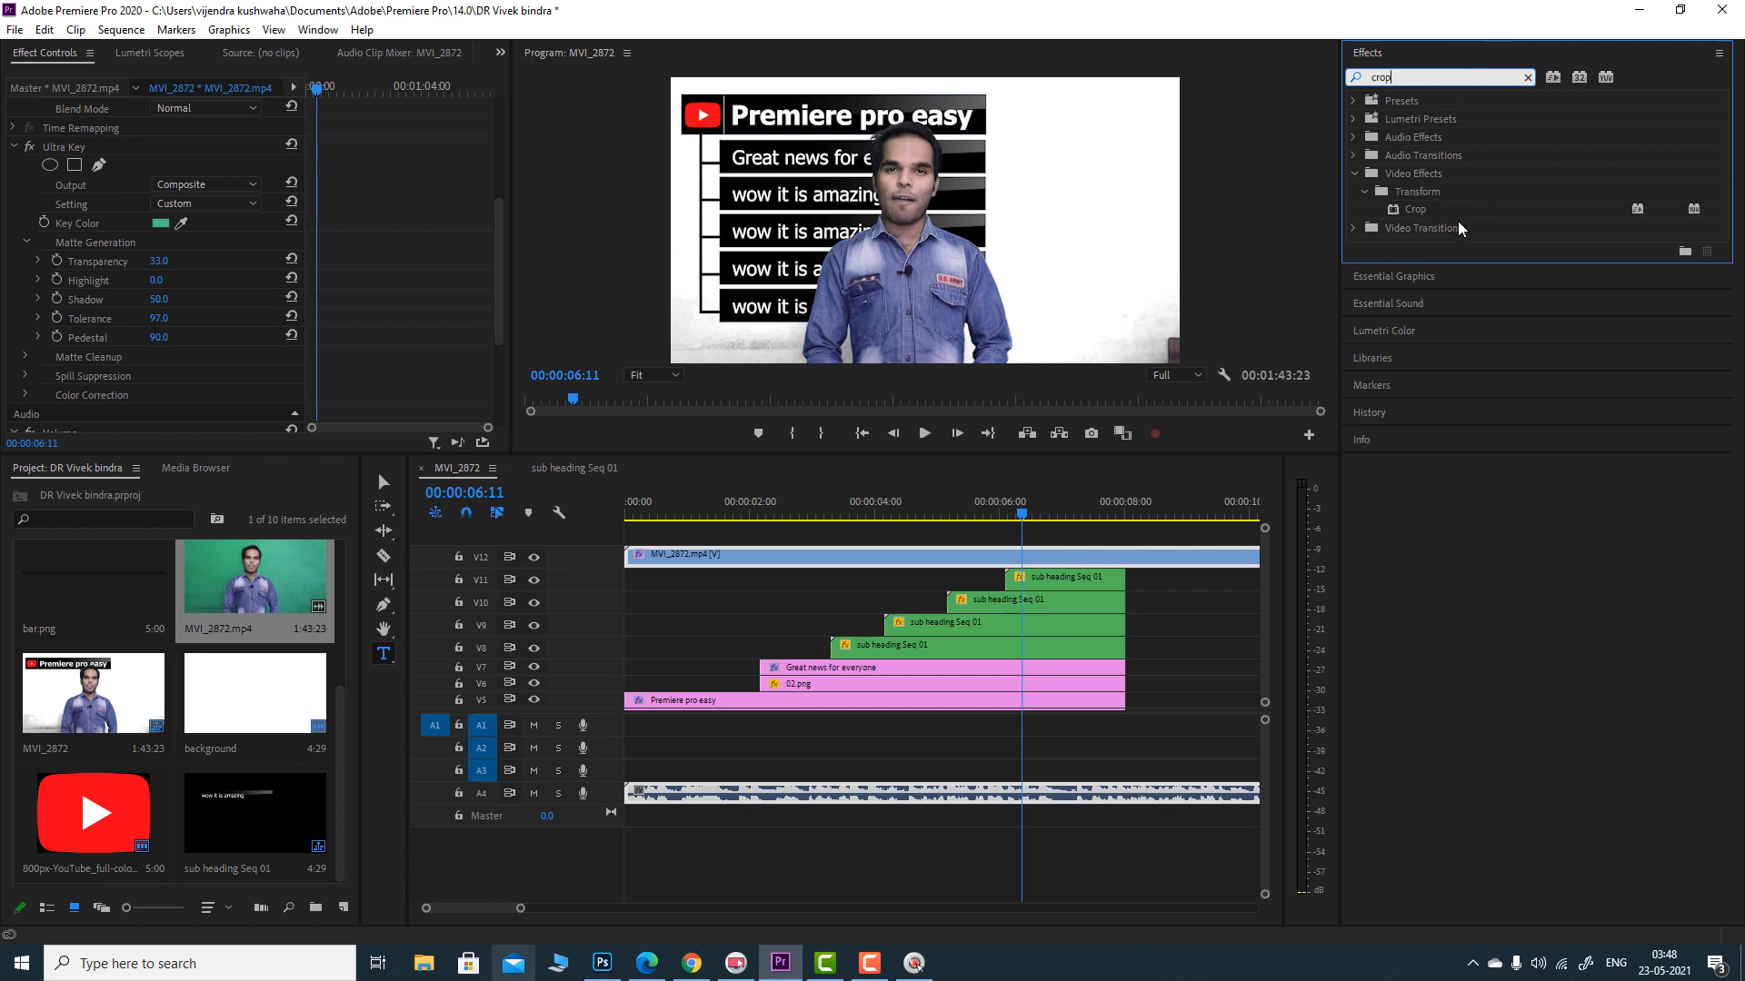
drag(1448, 209, 888, 559)
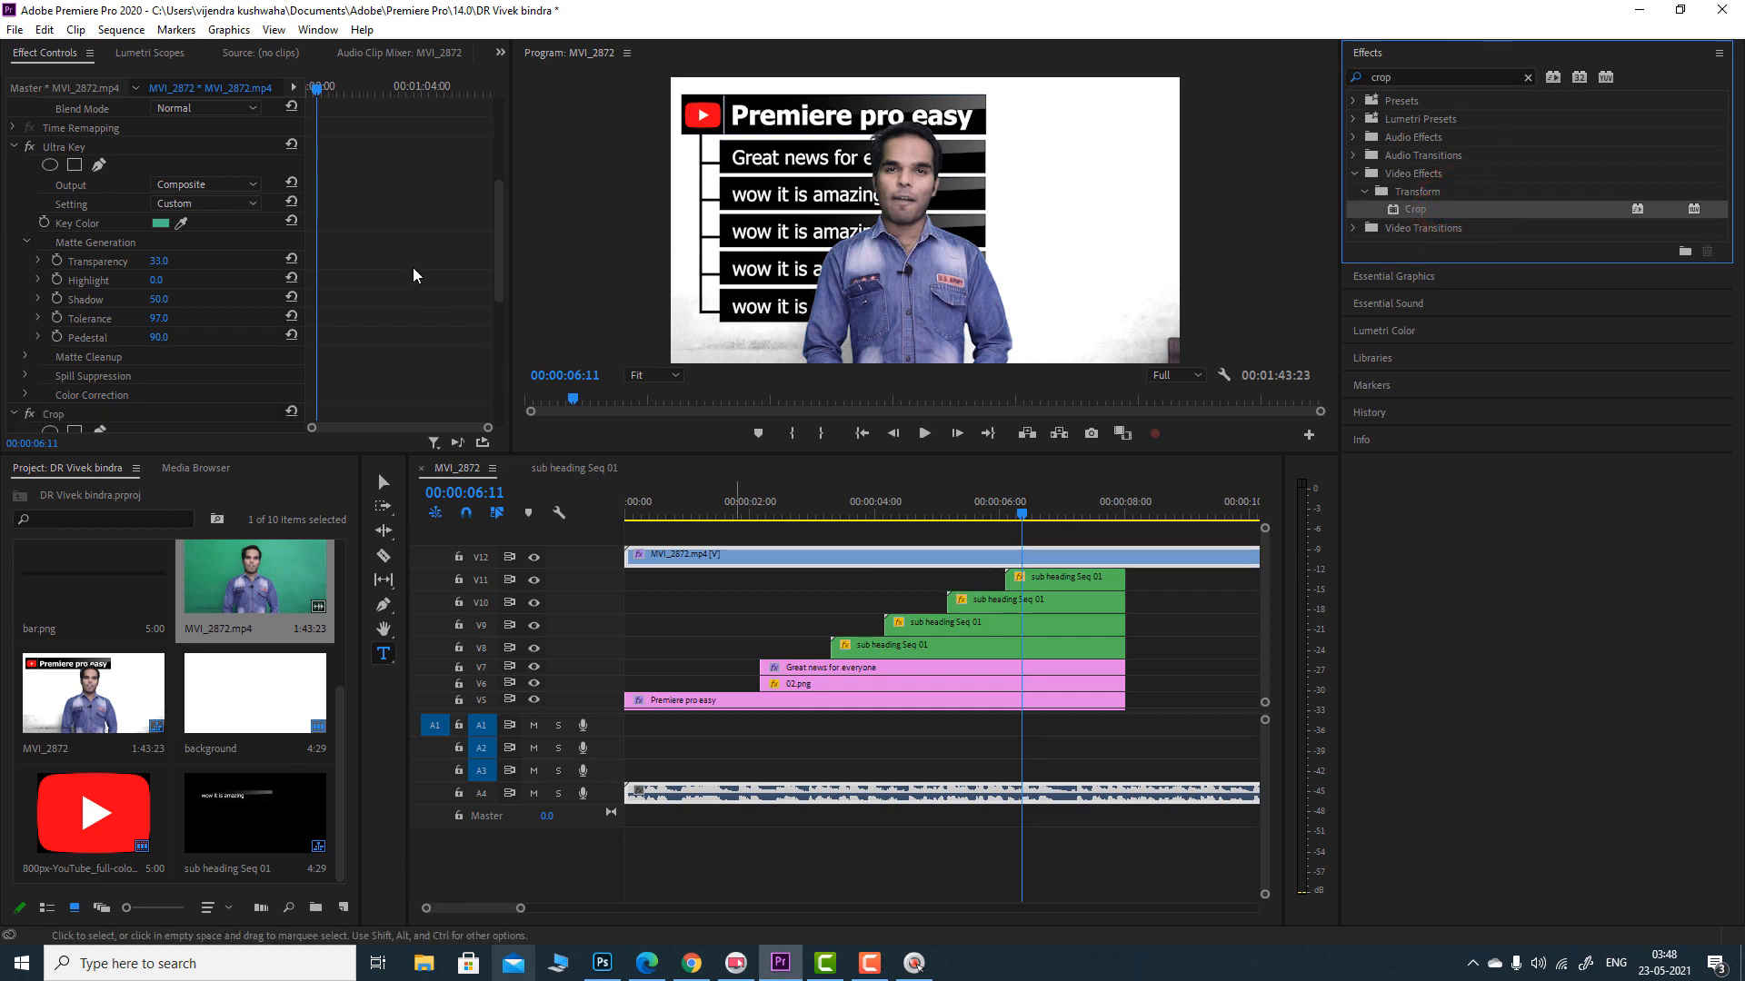
- Crop the presenter clip 20% on the left and 18% on the right, and set its horizontal position to 1614
click(495, 225)
scroll(498, 234, down, 5)
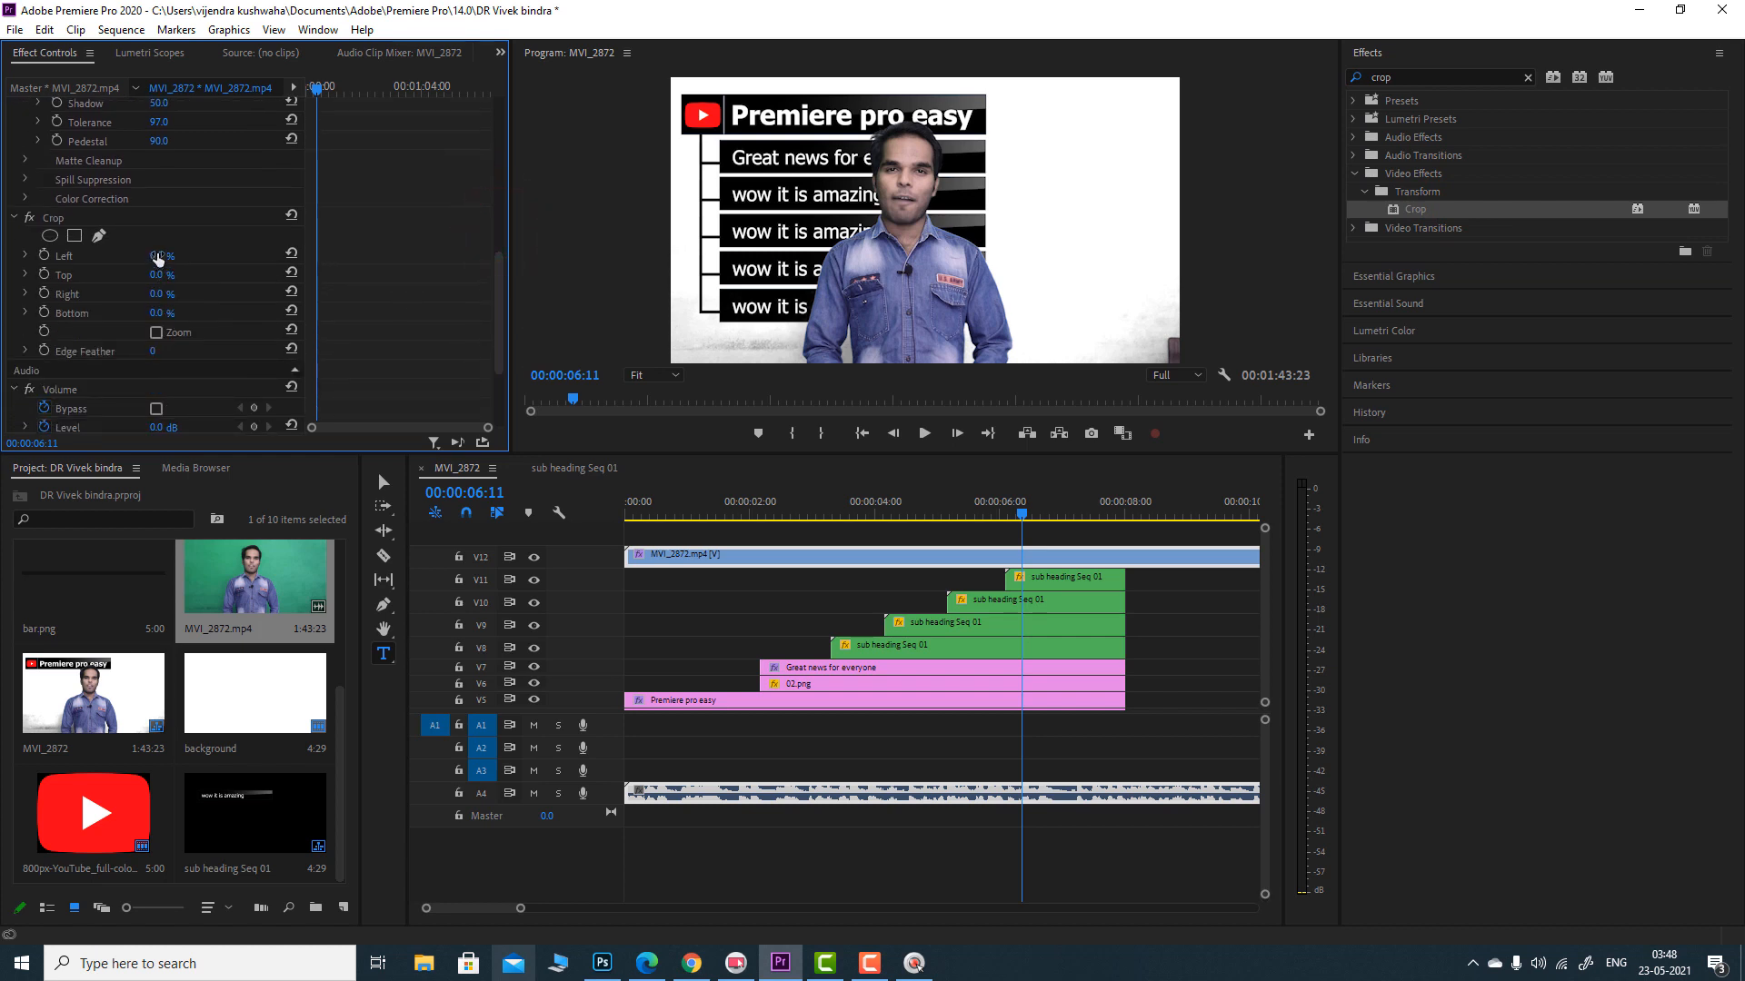
drag(158, 259, 213, 260)
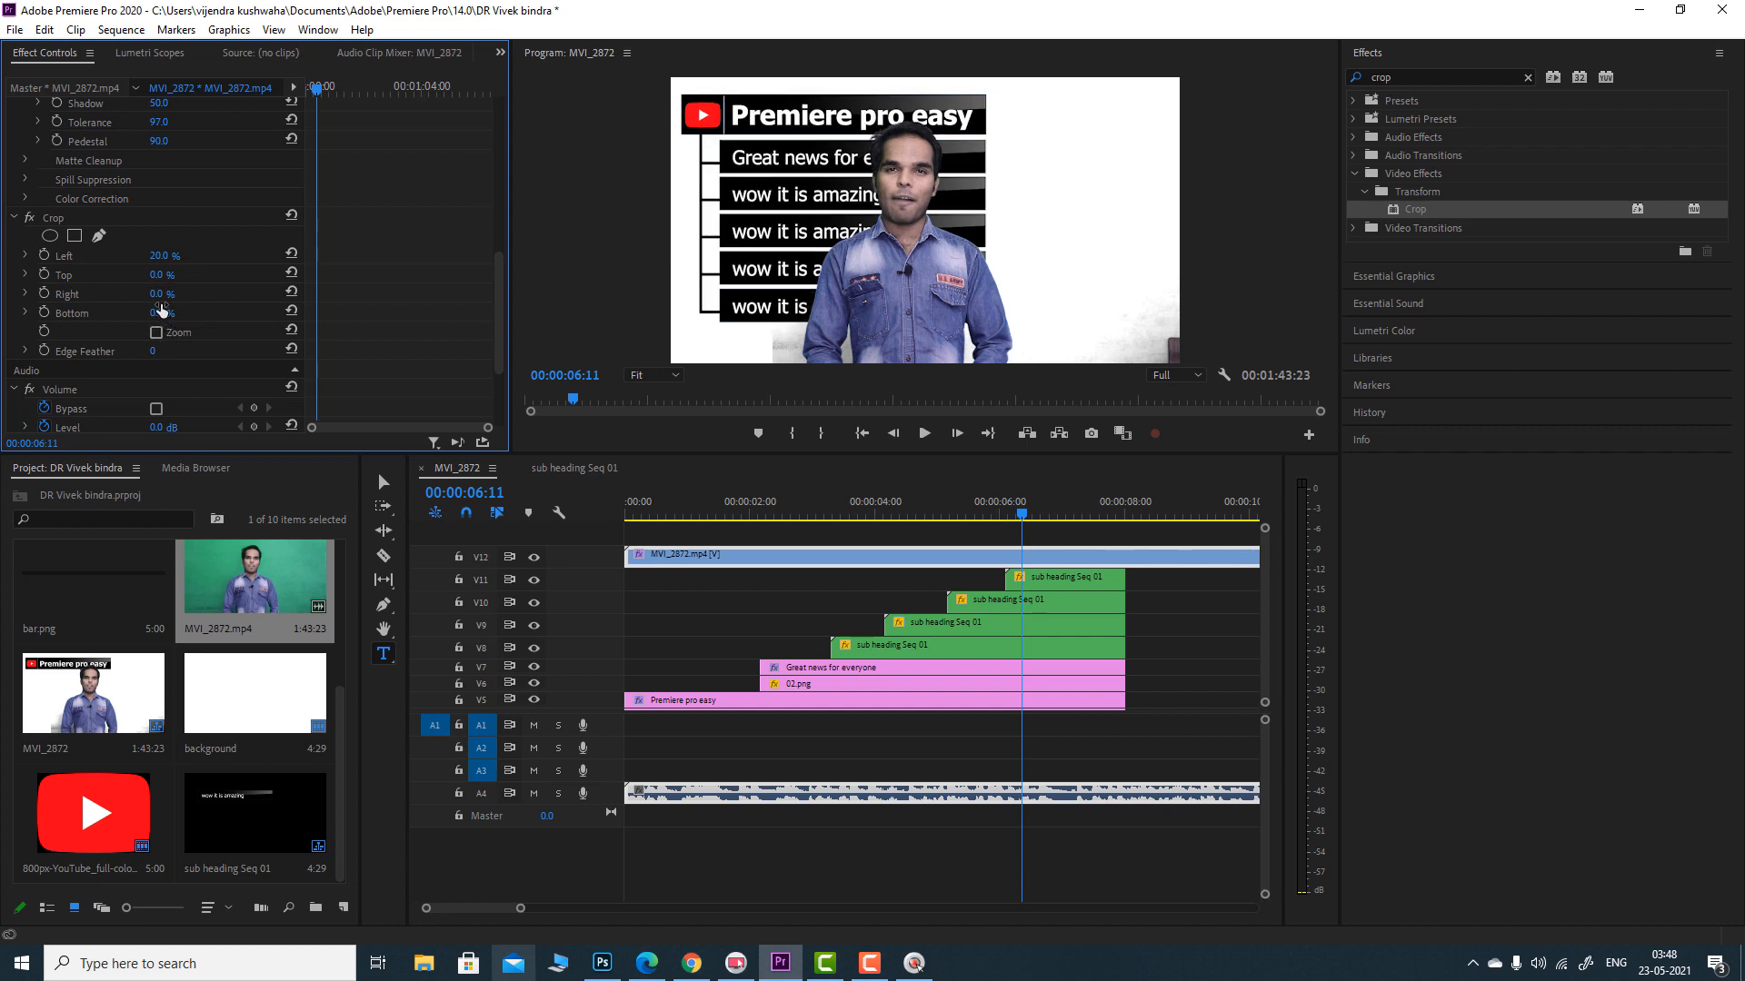
drag(158, 295, 166, 295)
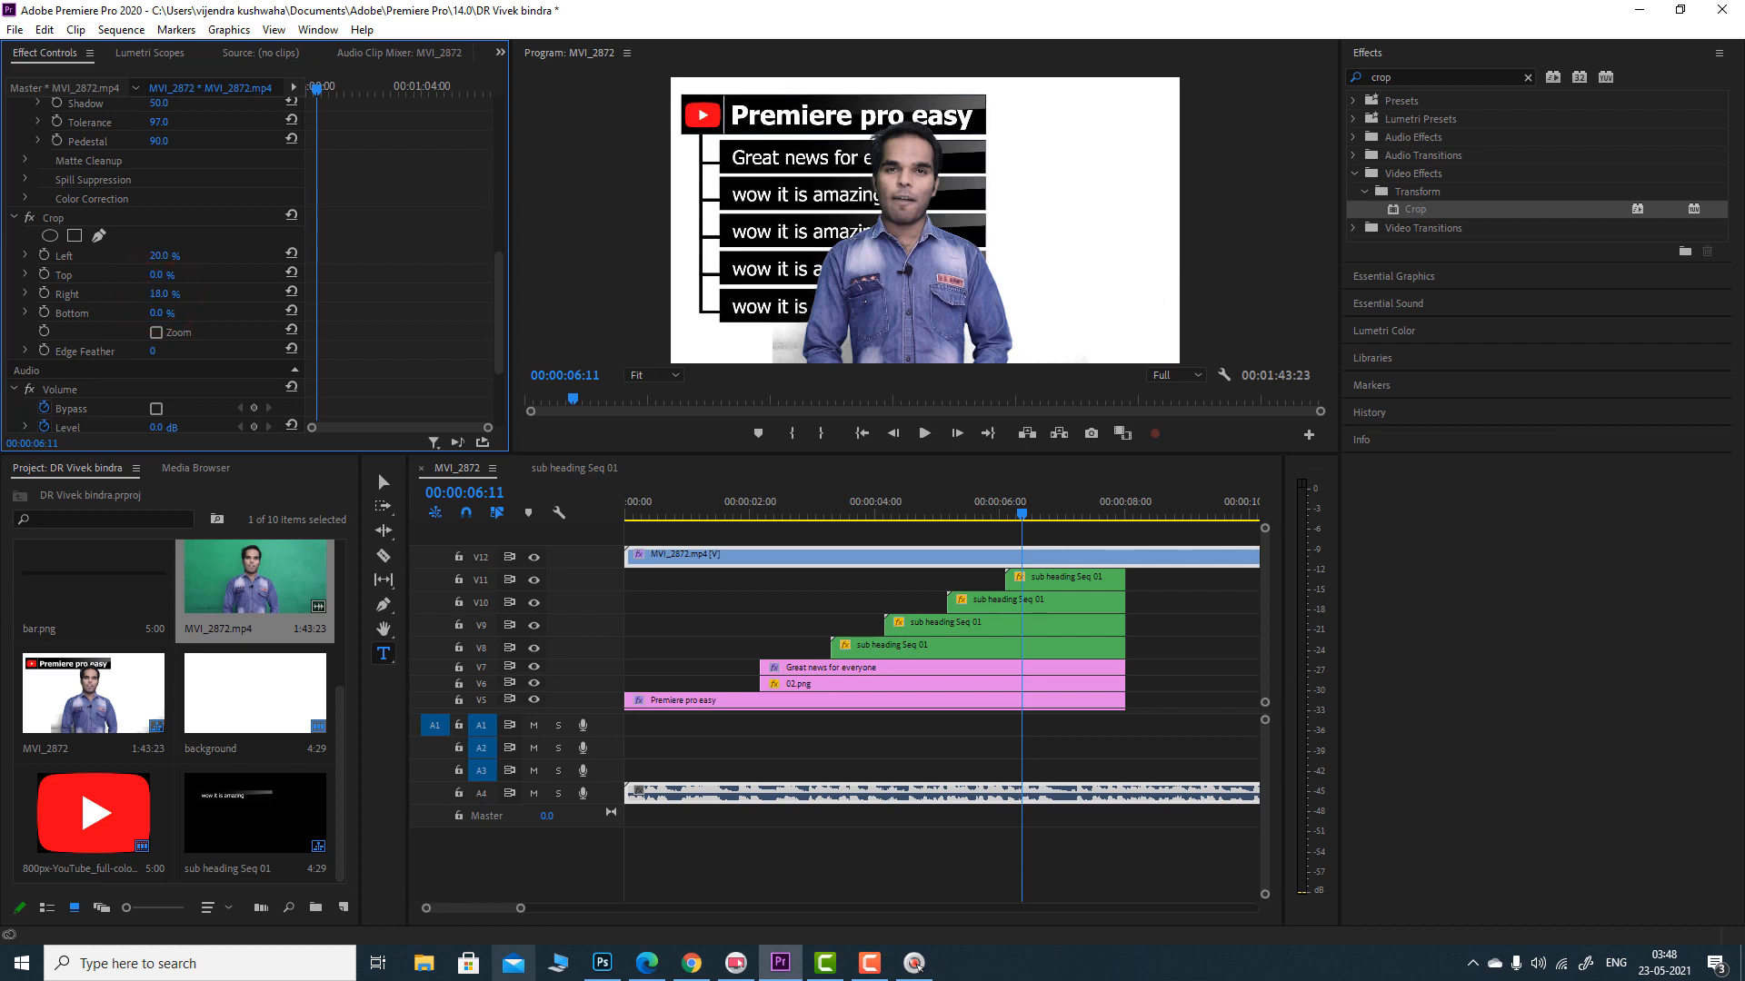
scroll(180, 307, up, 8)
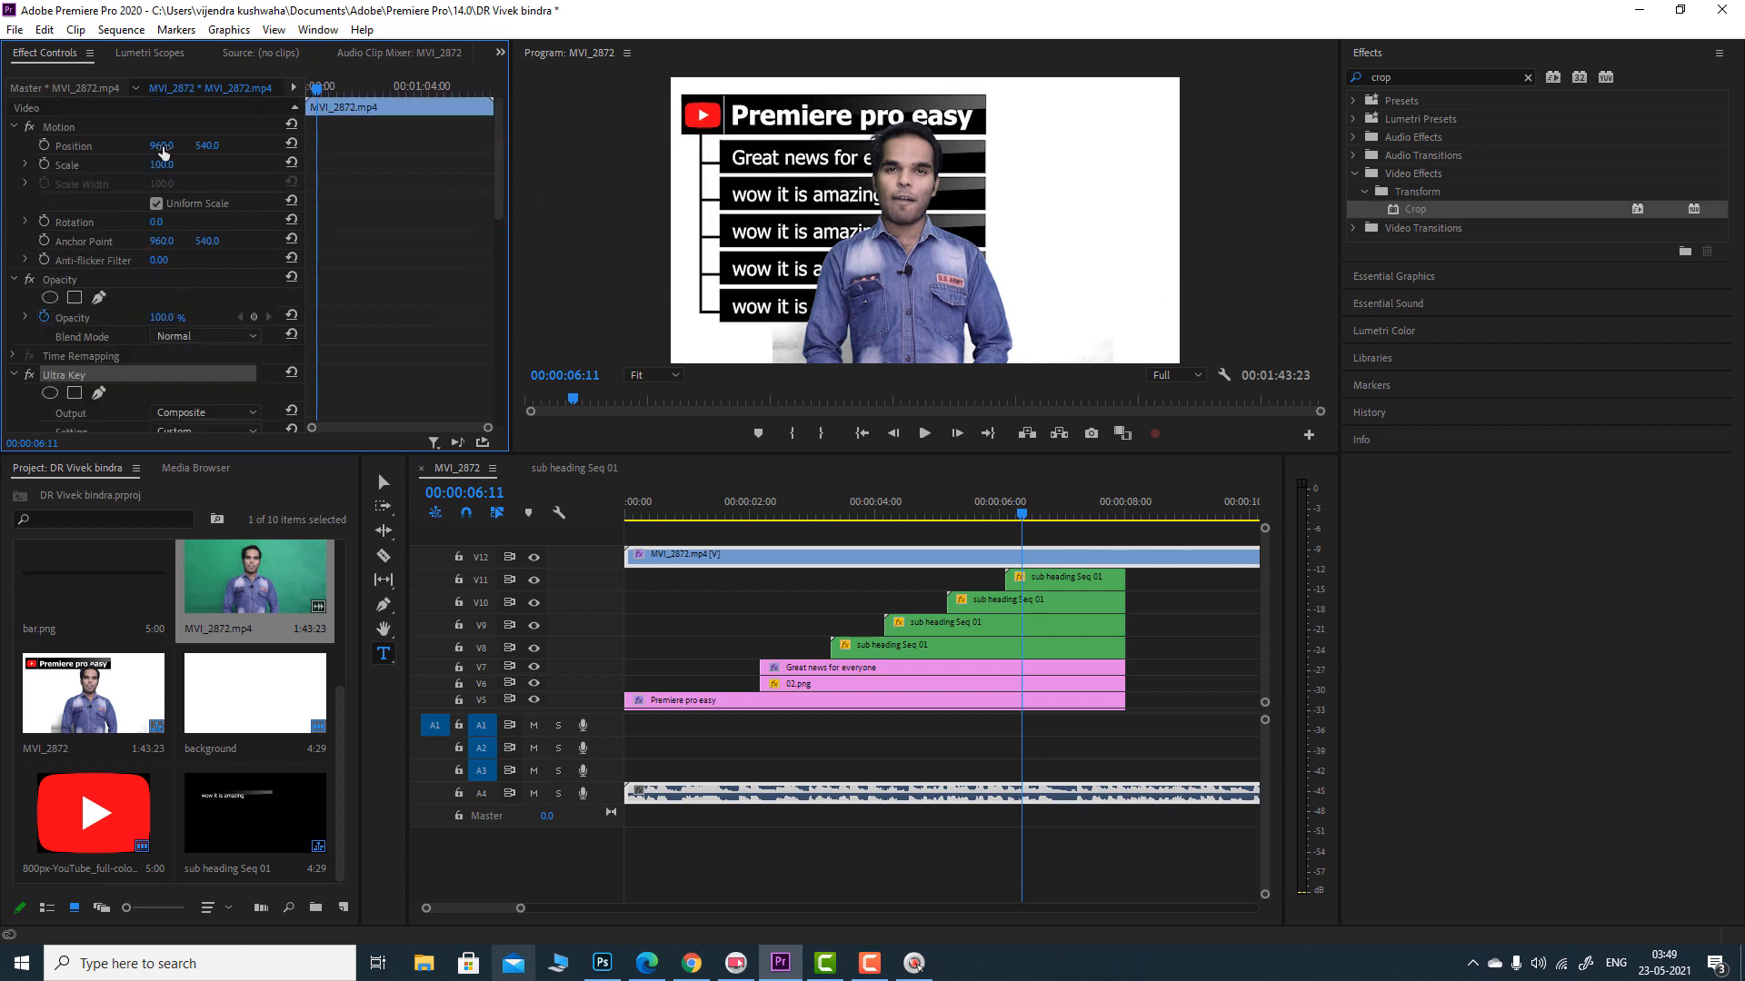
drag(162, 147, 171, 147)
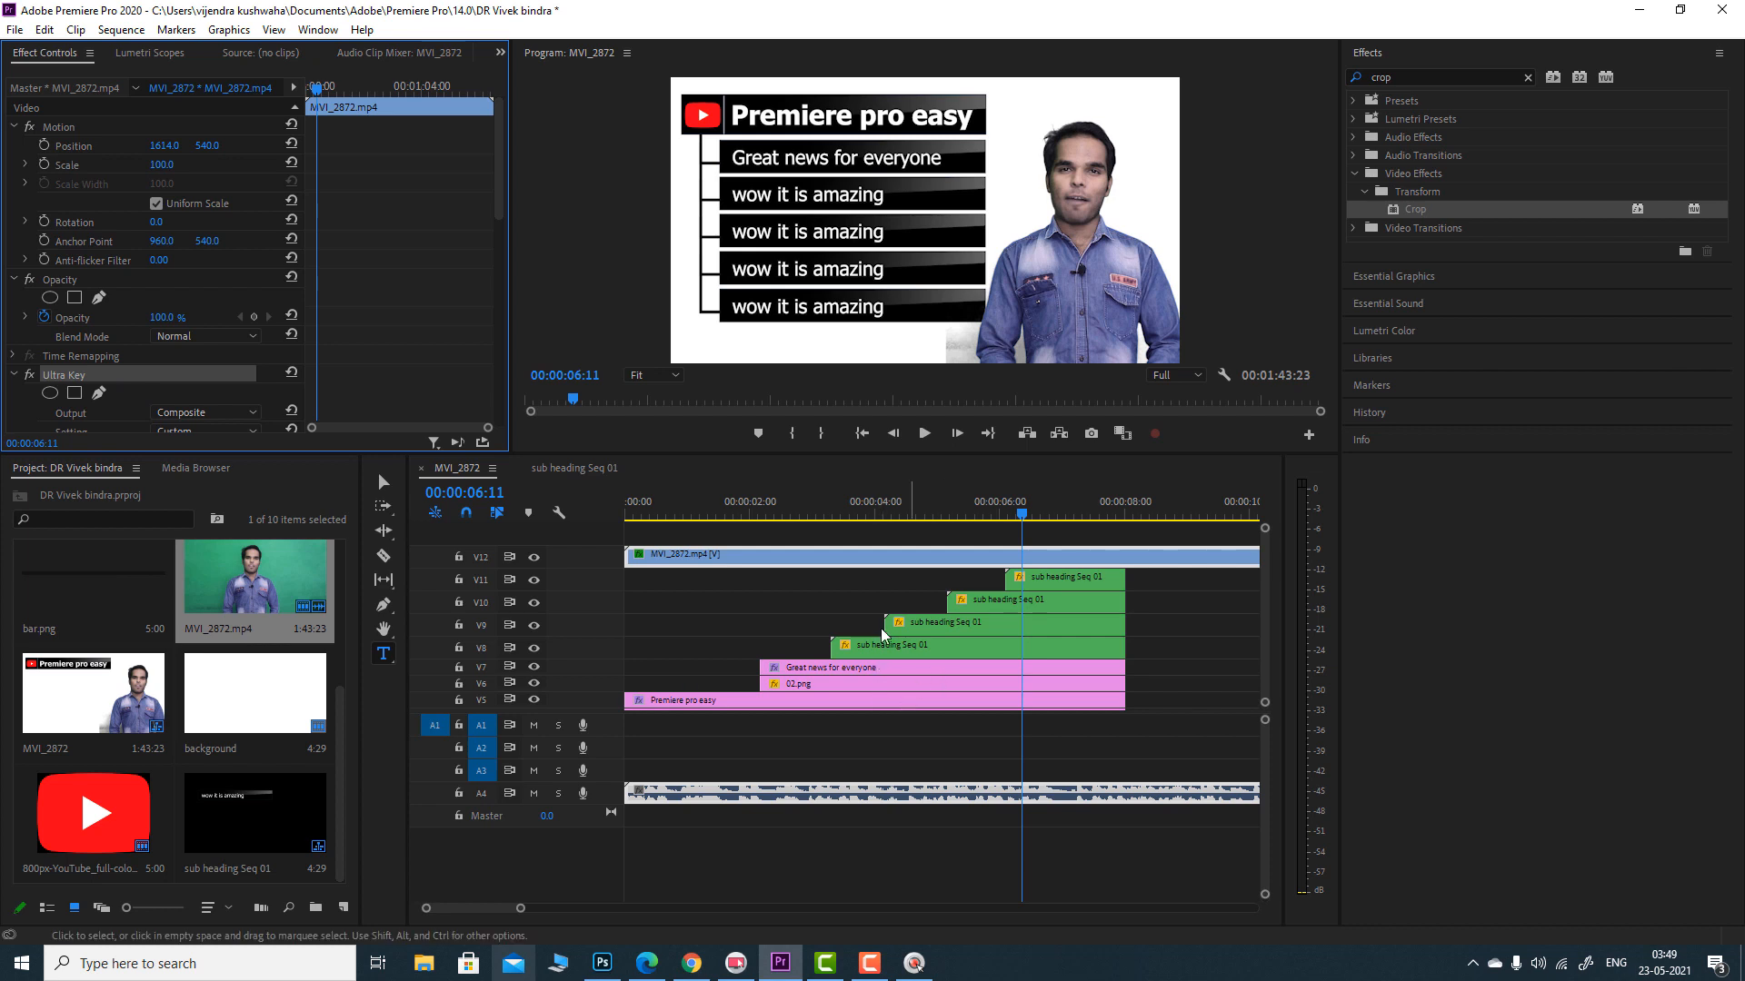
- Place bar.png on a new track V13 from the sequence start and extend it to the end of the subheading clips
click(86, 573)
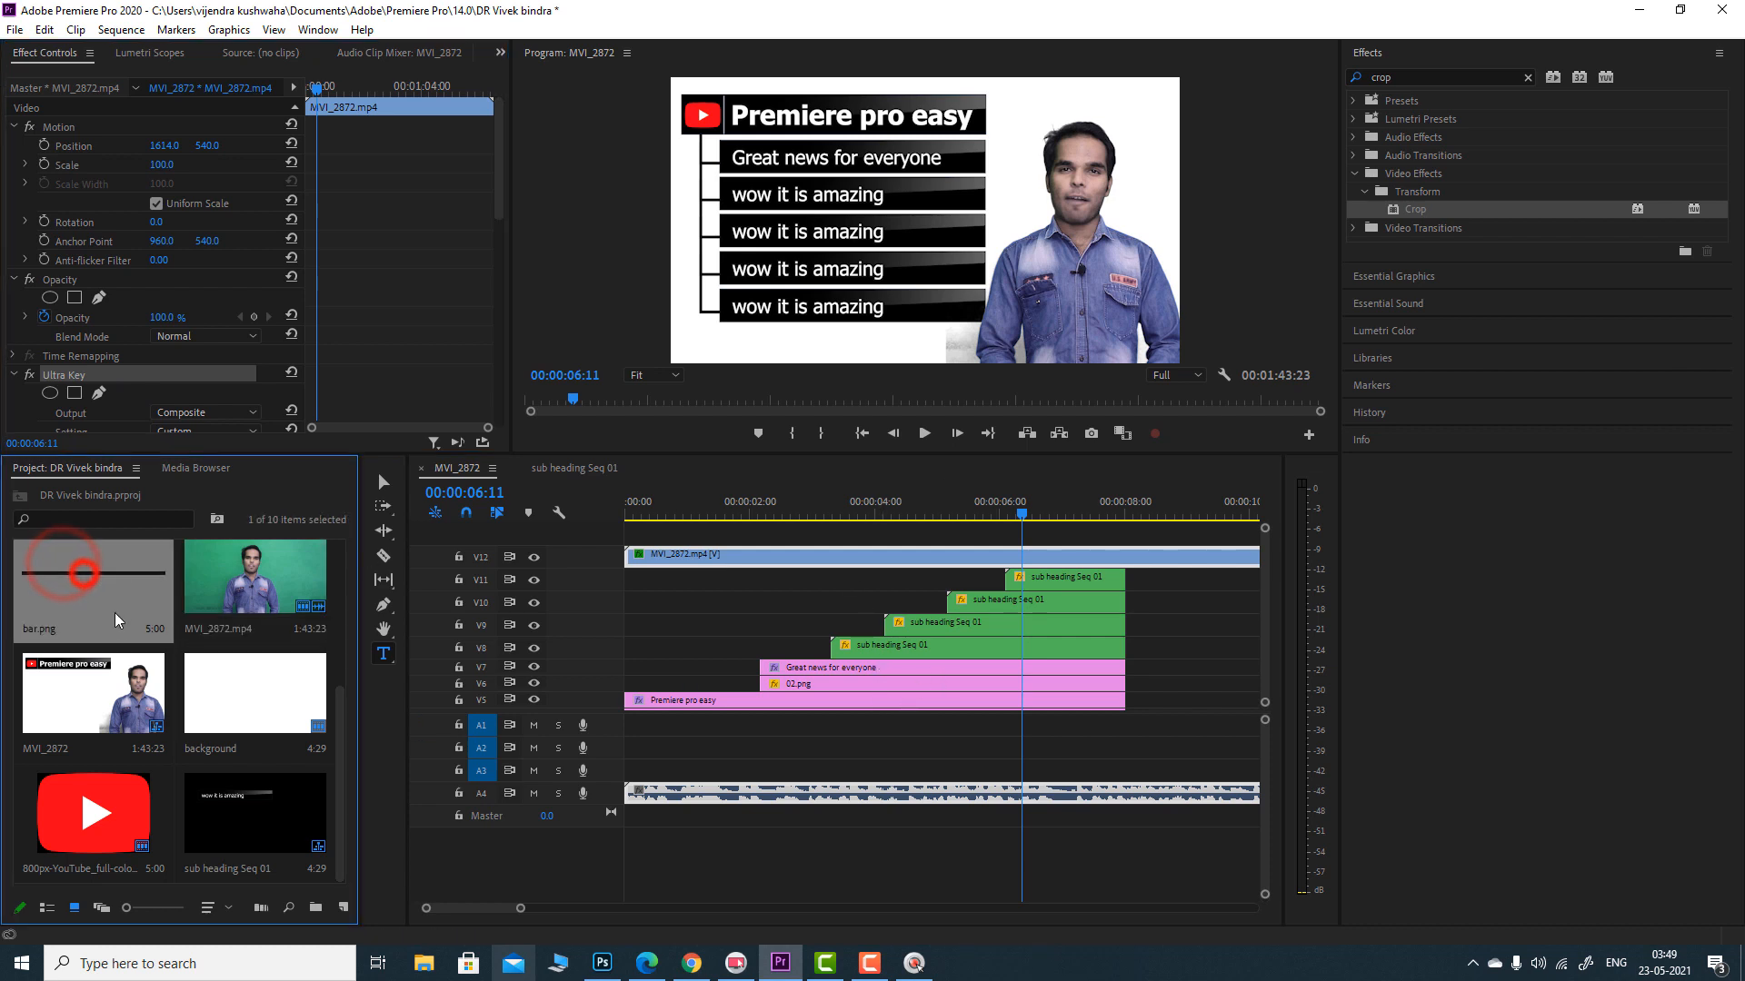
drag(92, 575, 627, 536)
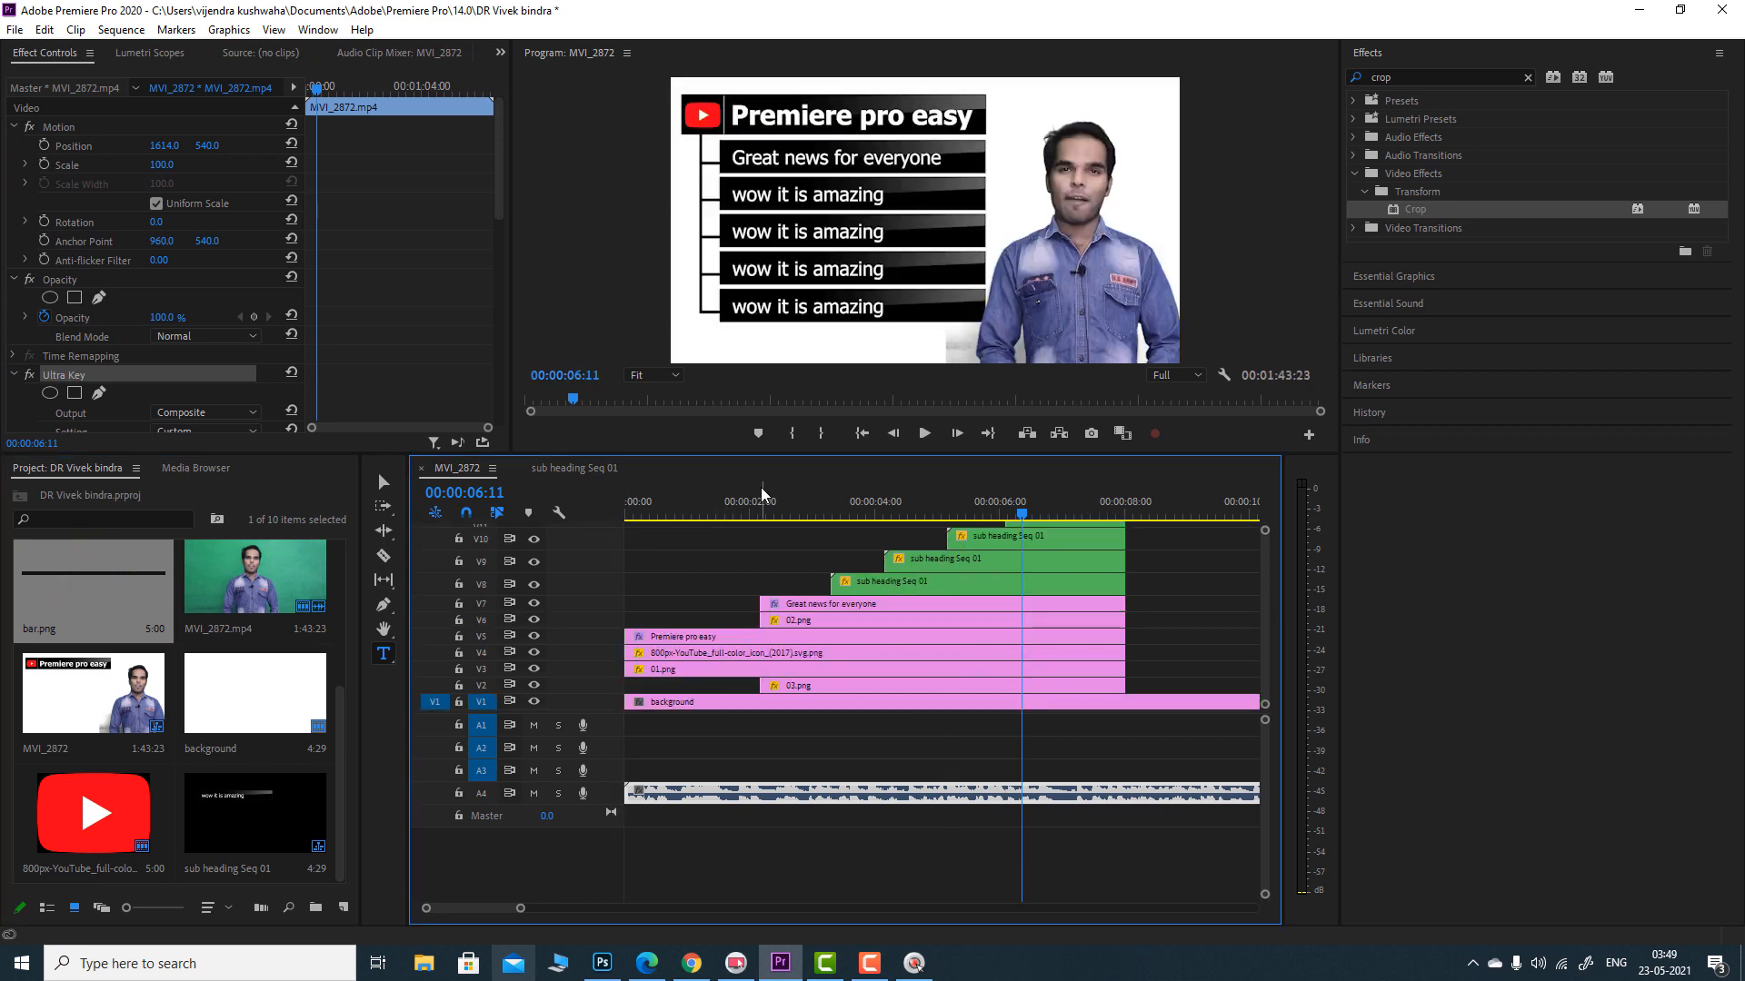
drag(1267, 571, 1266, 556)
click(841, 511)
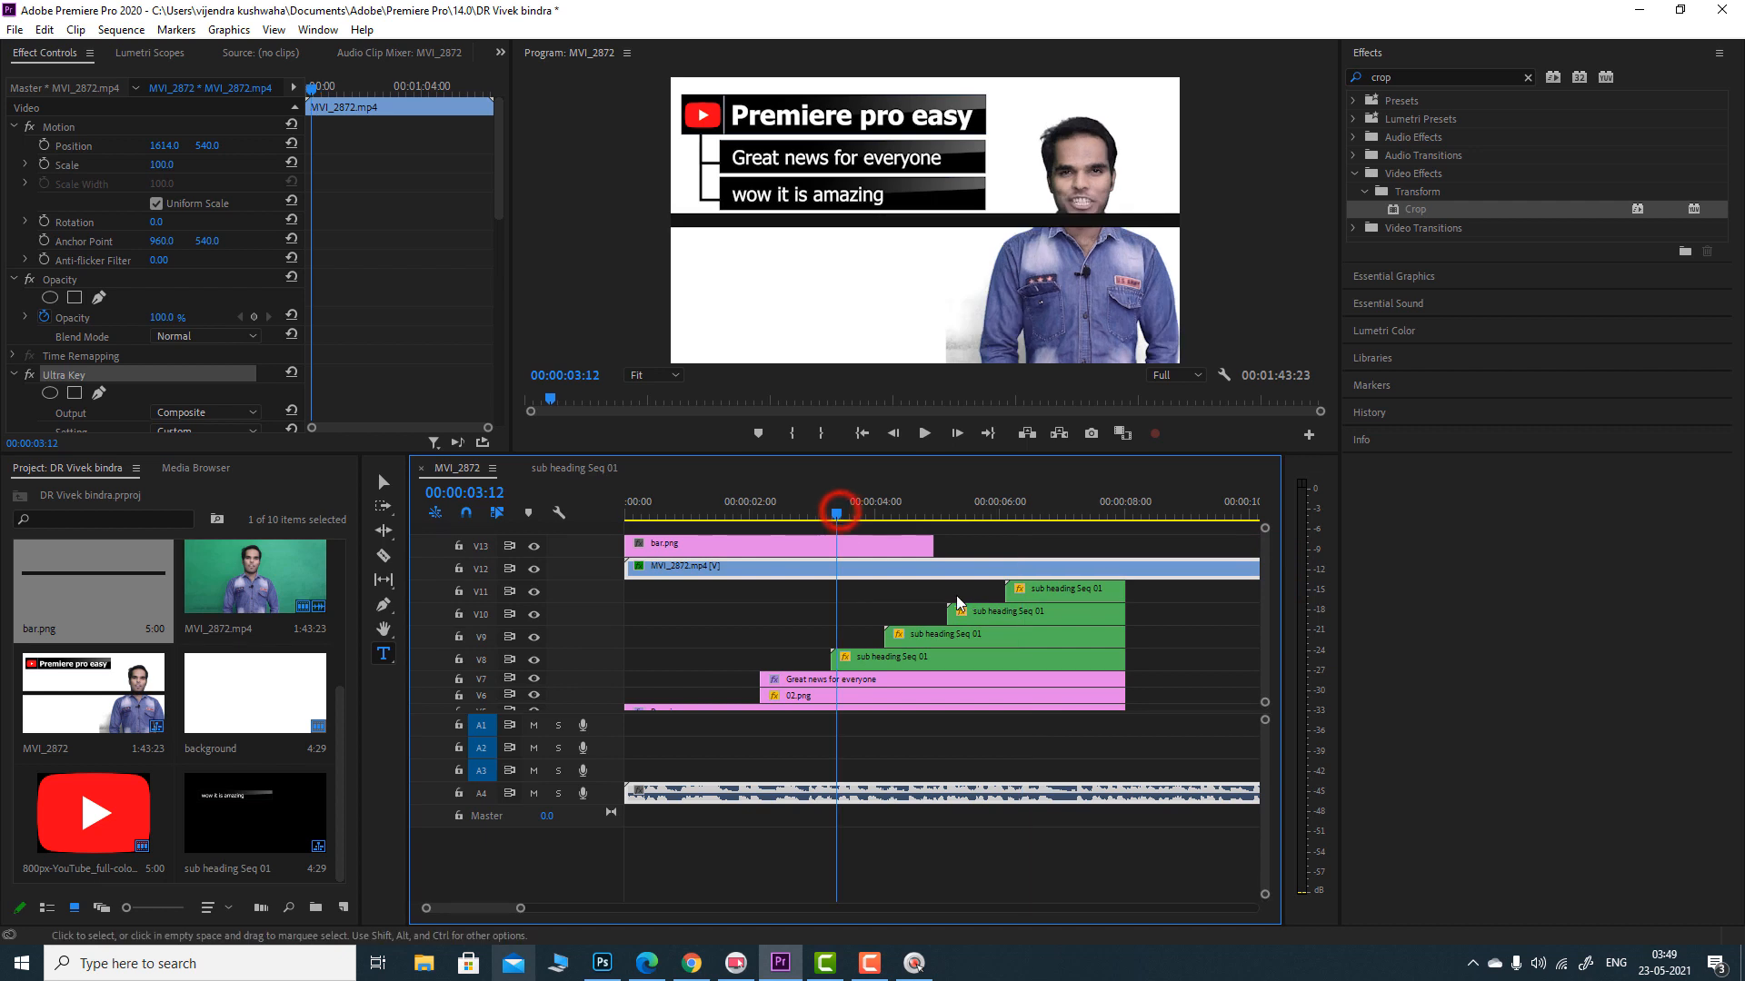
drag(934, 543, 1126, 542)
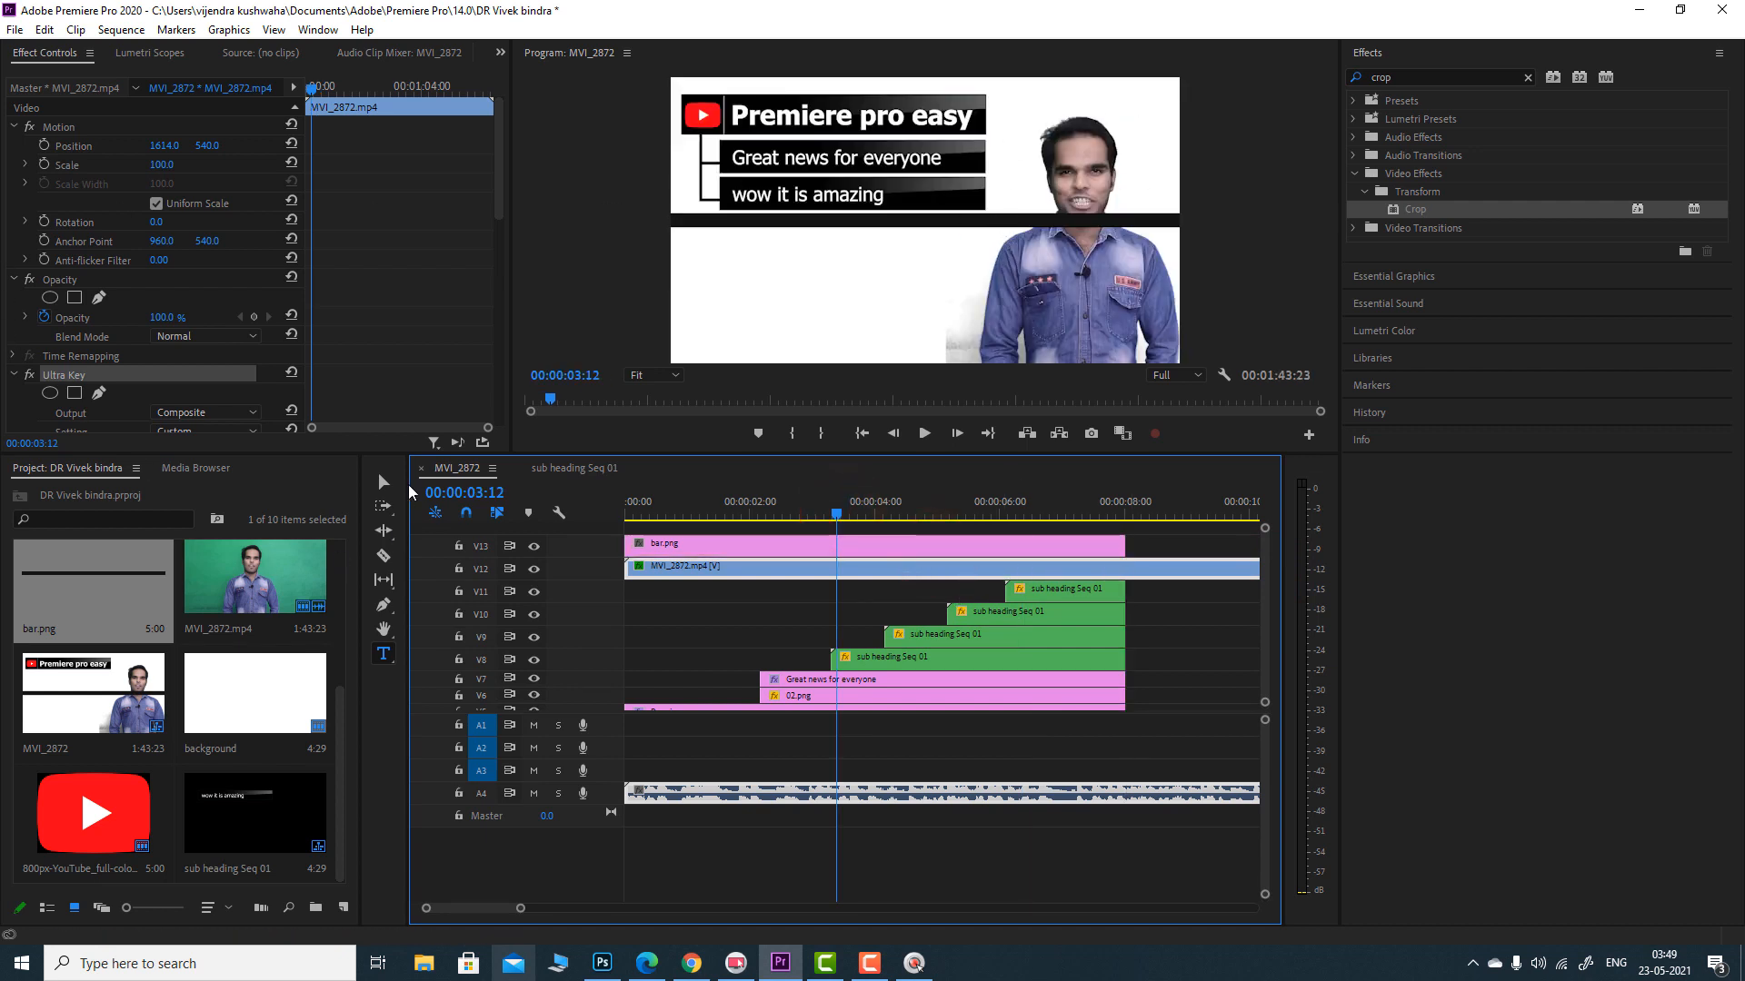
- Move the black bar to the bottom edge of the video frame, at a position of about 950, 1051
click(383, 482)
click(982, 221)
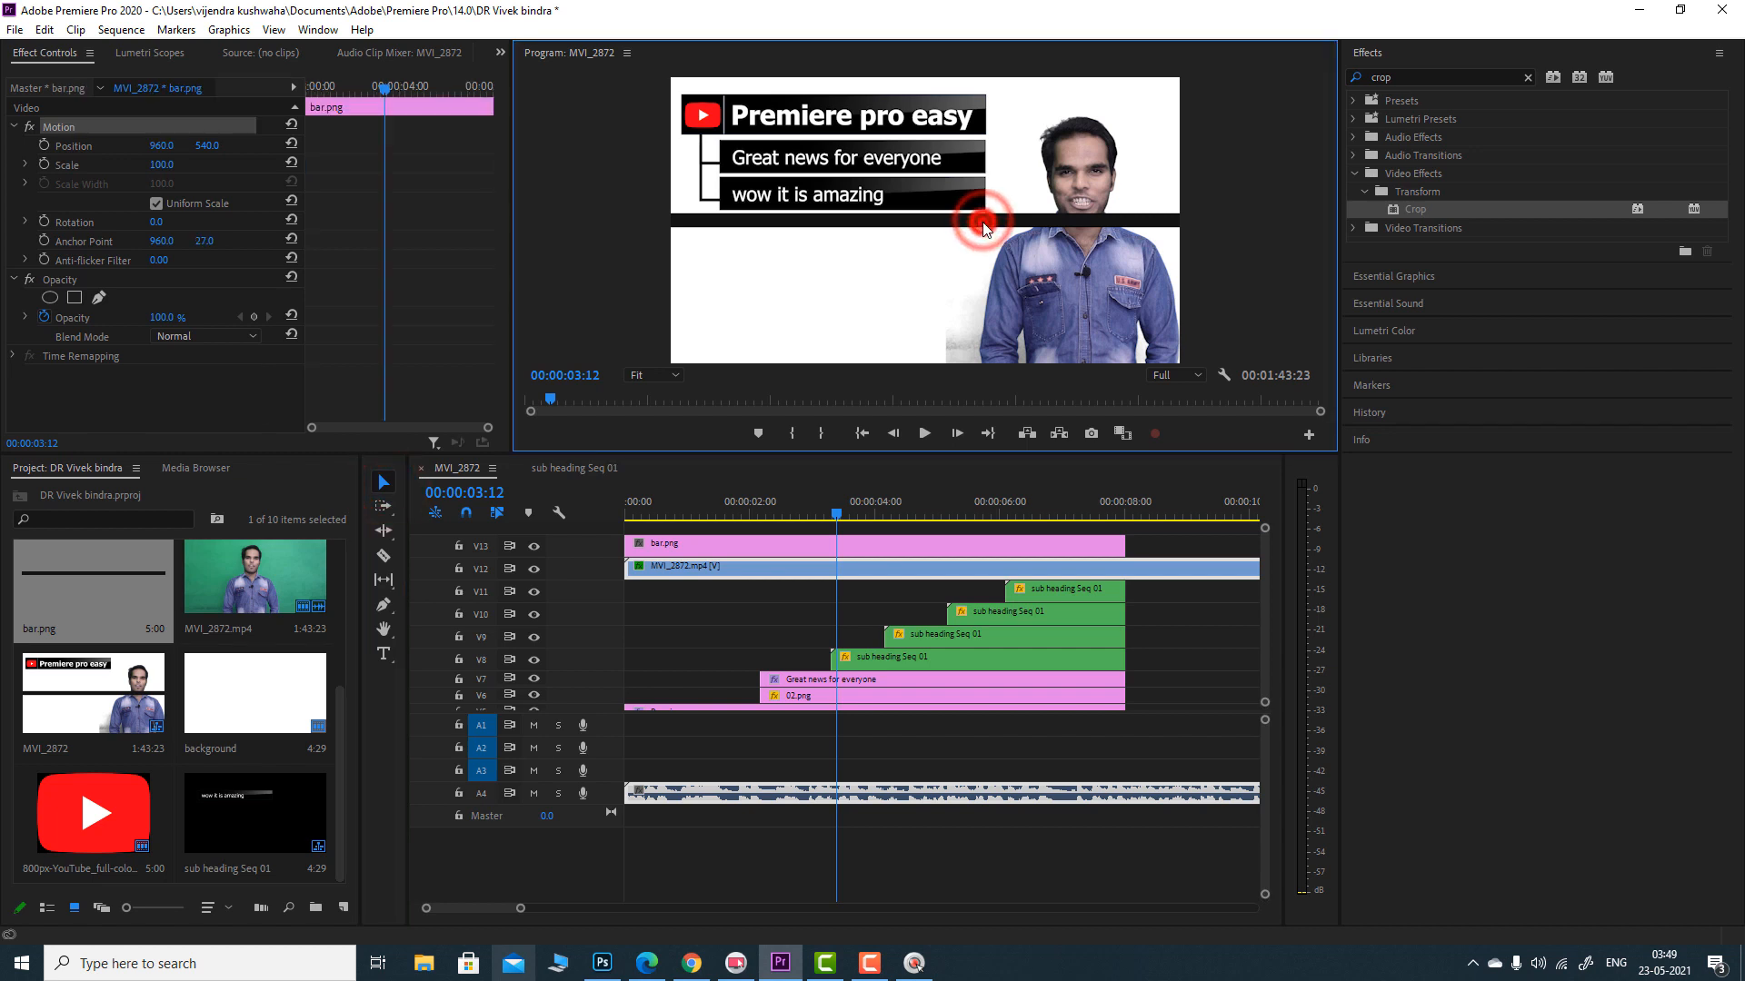
click(990, 222)
drag(992, 222, 989, 353)
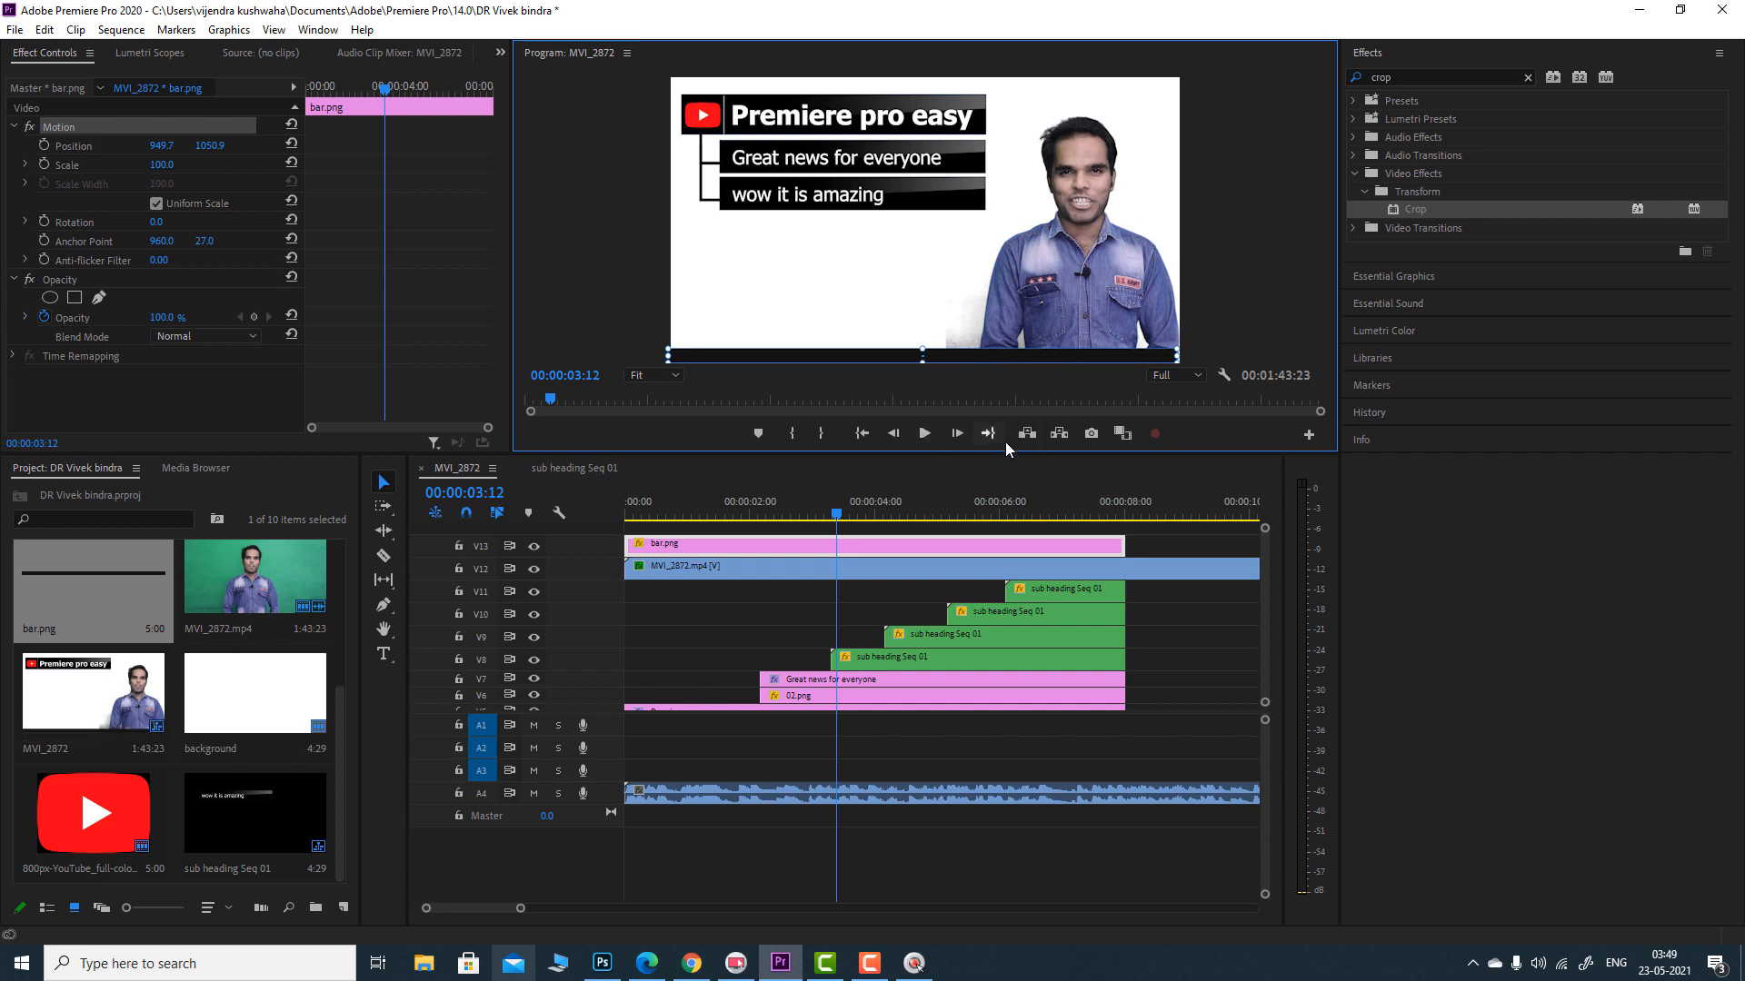
- Duplicate the bar.png clip from V13 onto a new track V14, aligned with the original
click(876, 545)
scroll(880, 549, down, 3)
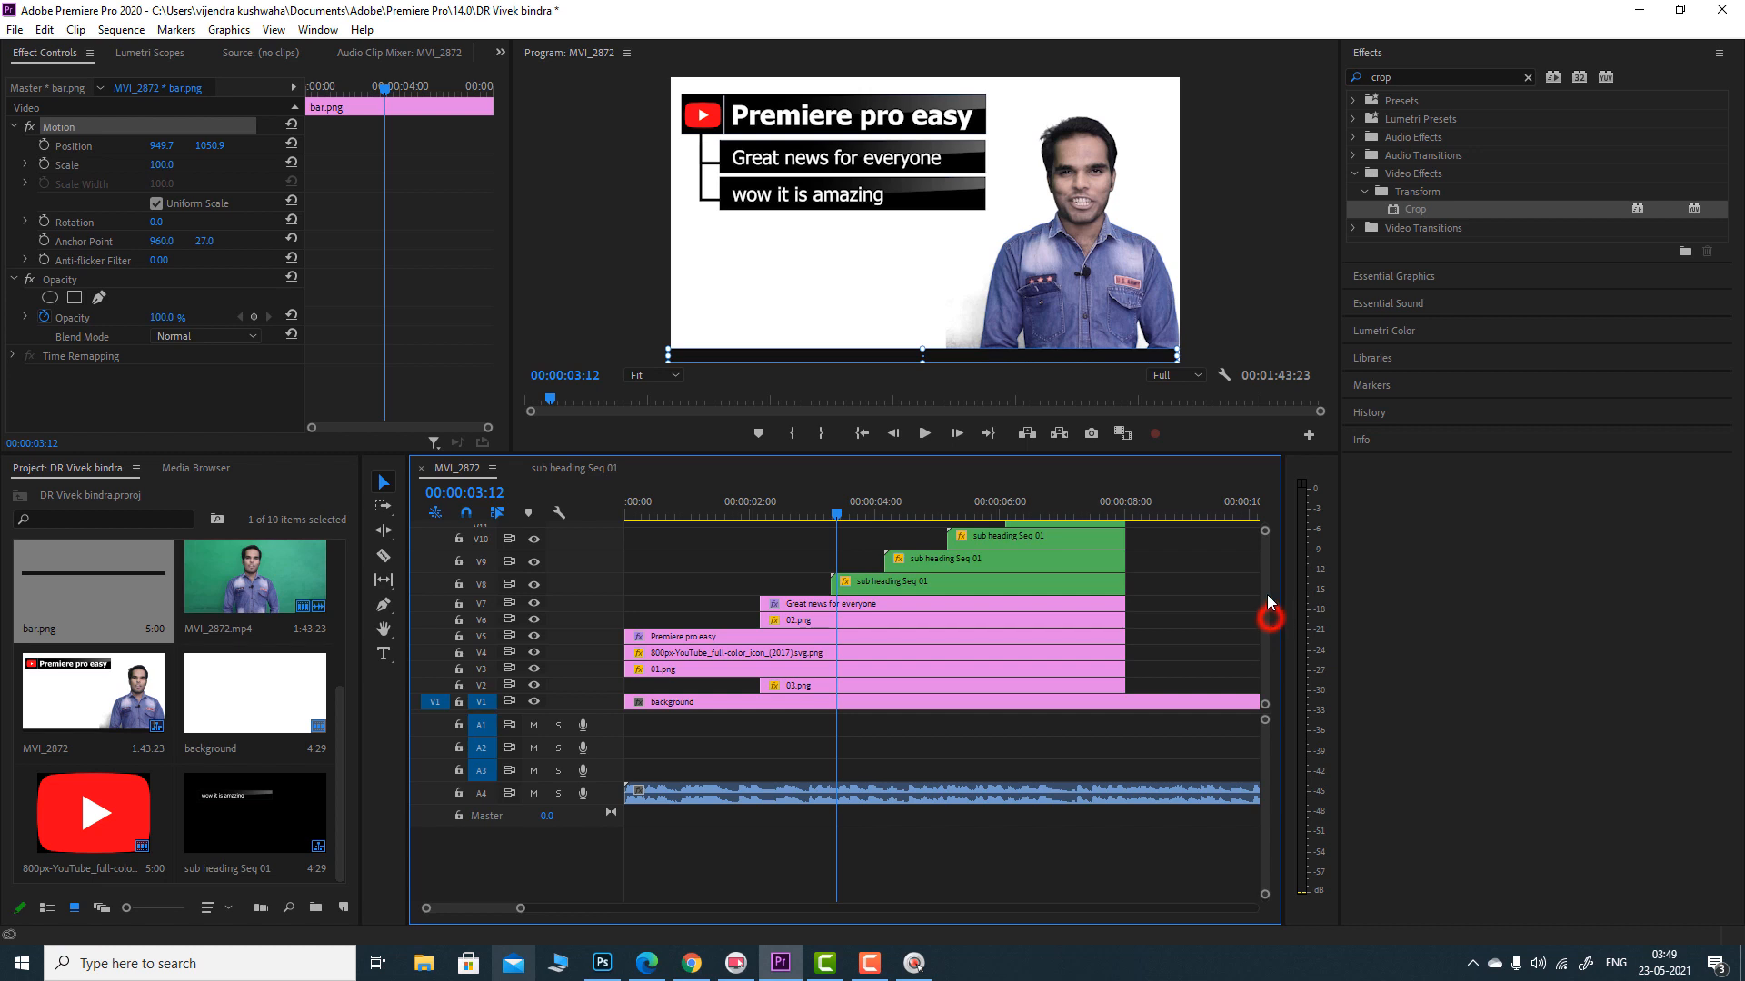
drag(1269, 596, 1264, 563)
click(750, 540)
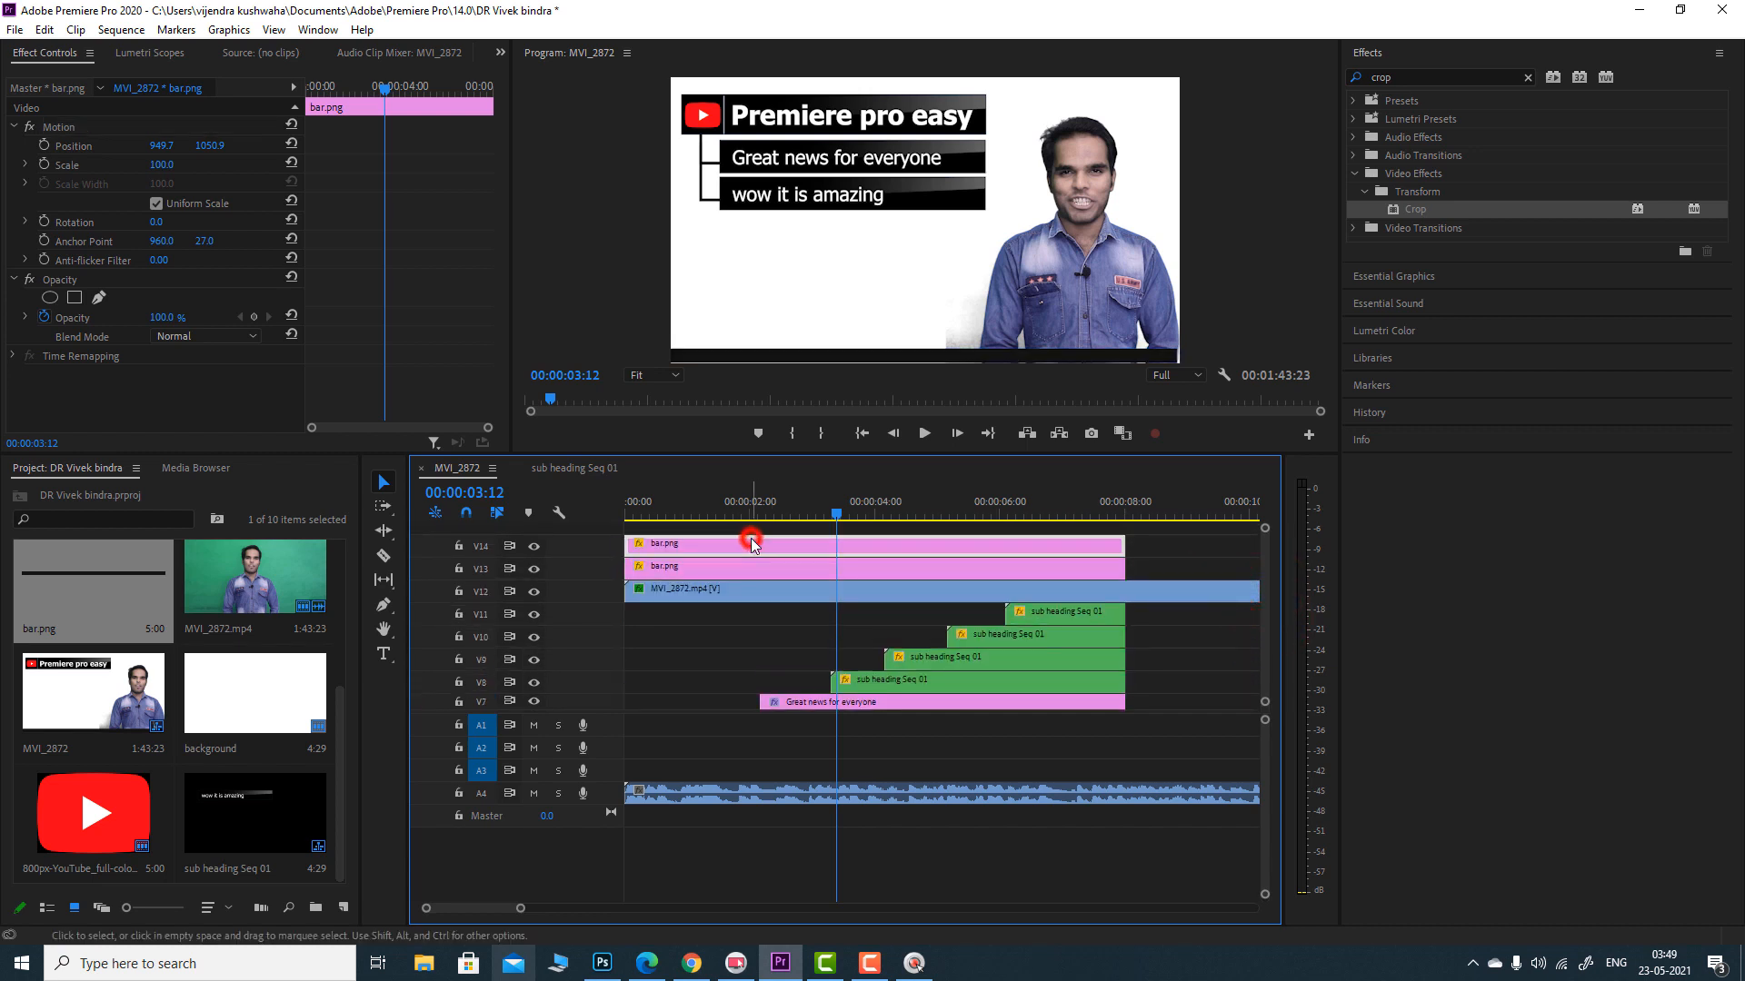
- Move the duplicated bar to the top edge of the video frame, at a position of about 957, 22, and deselect it
click(914, 364)
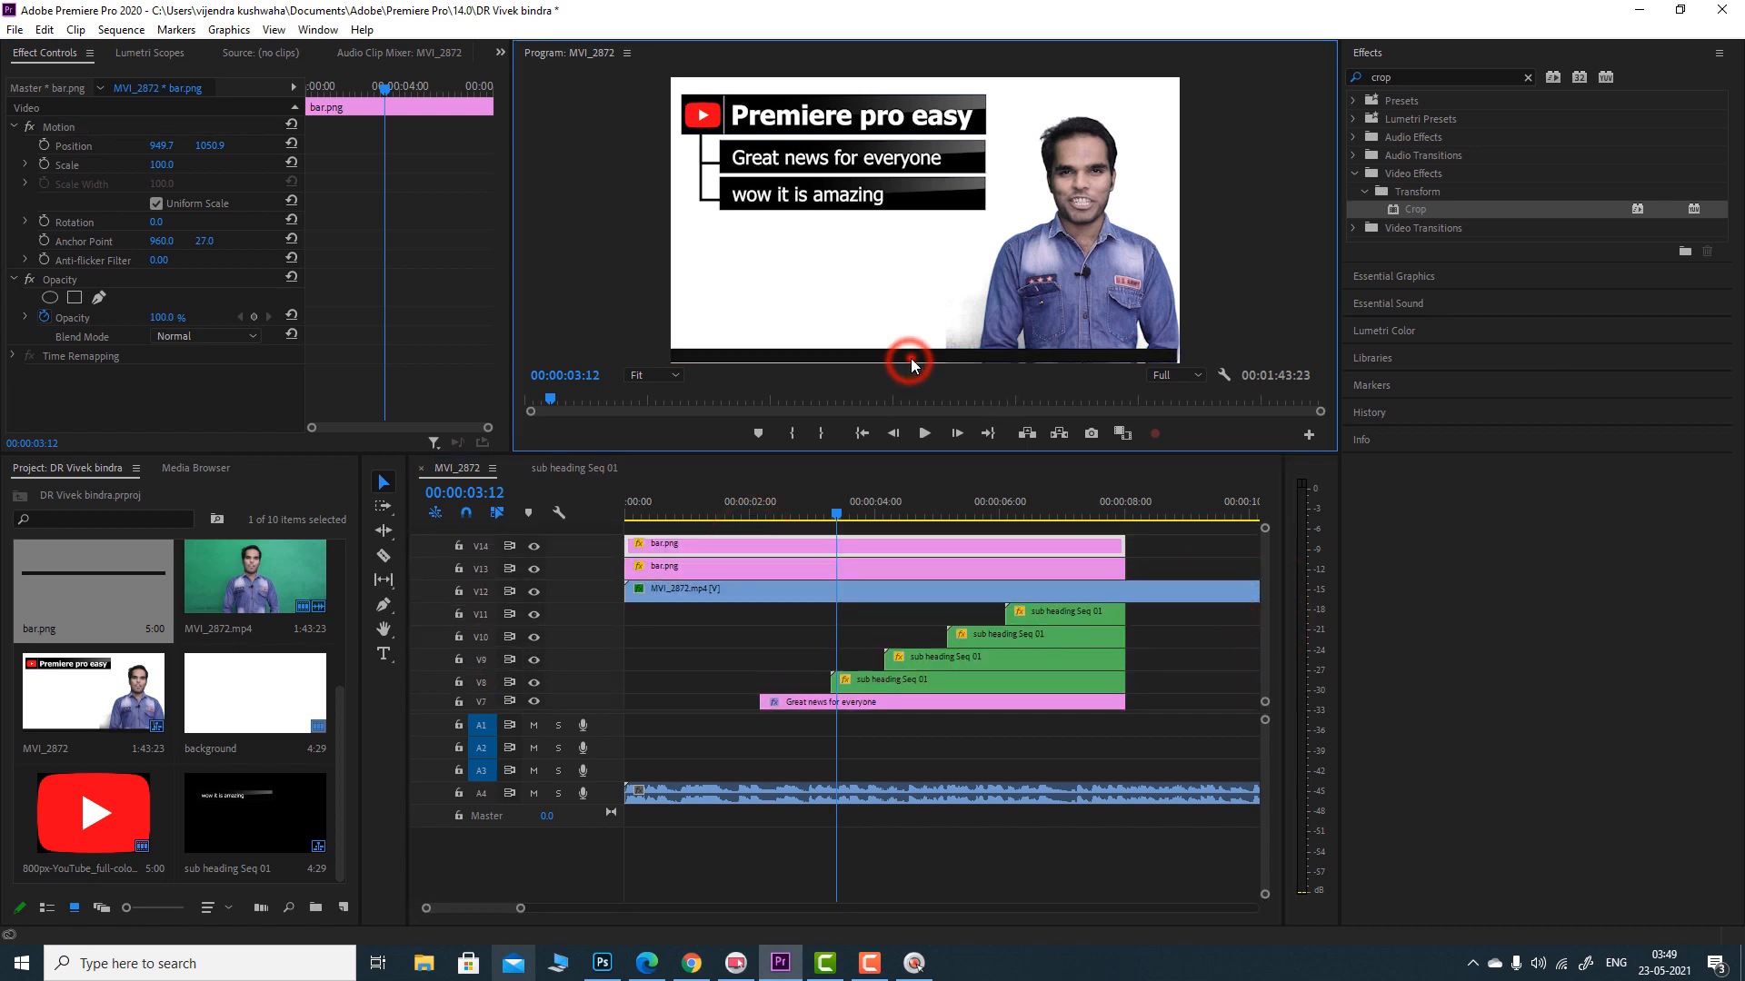
drag(913, 365, 905, 88)
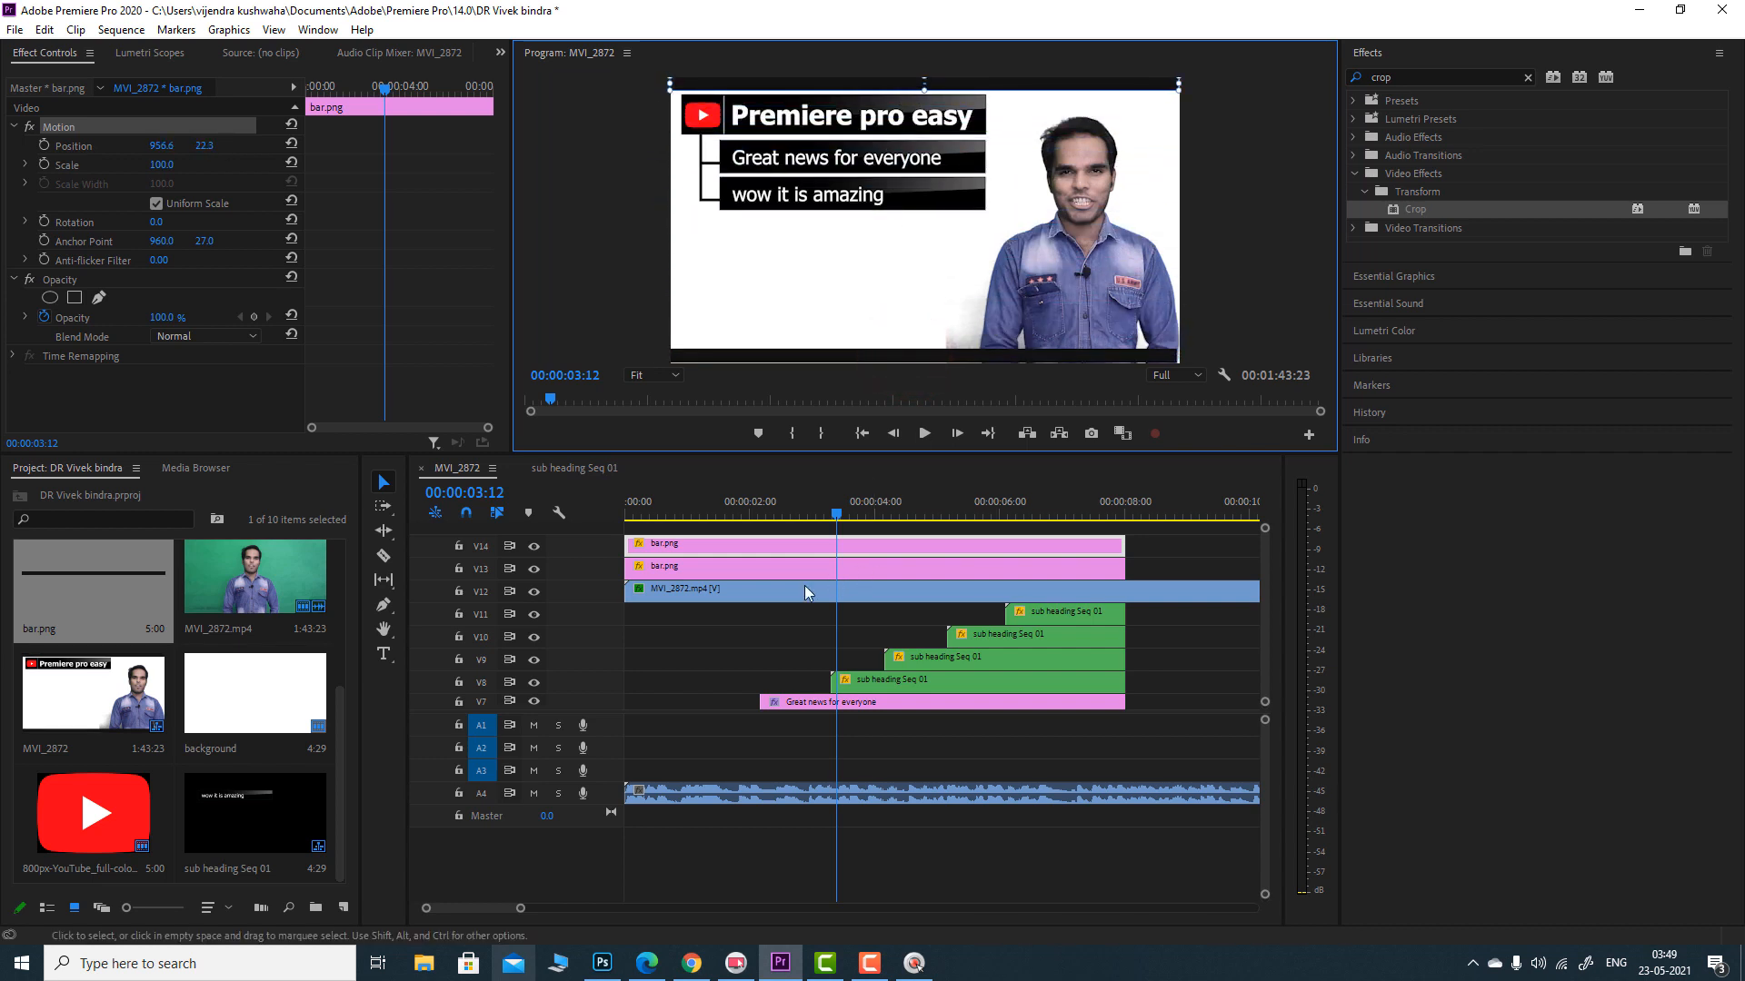
click(757, 623)
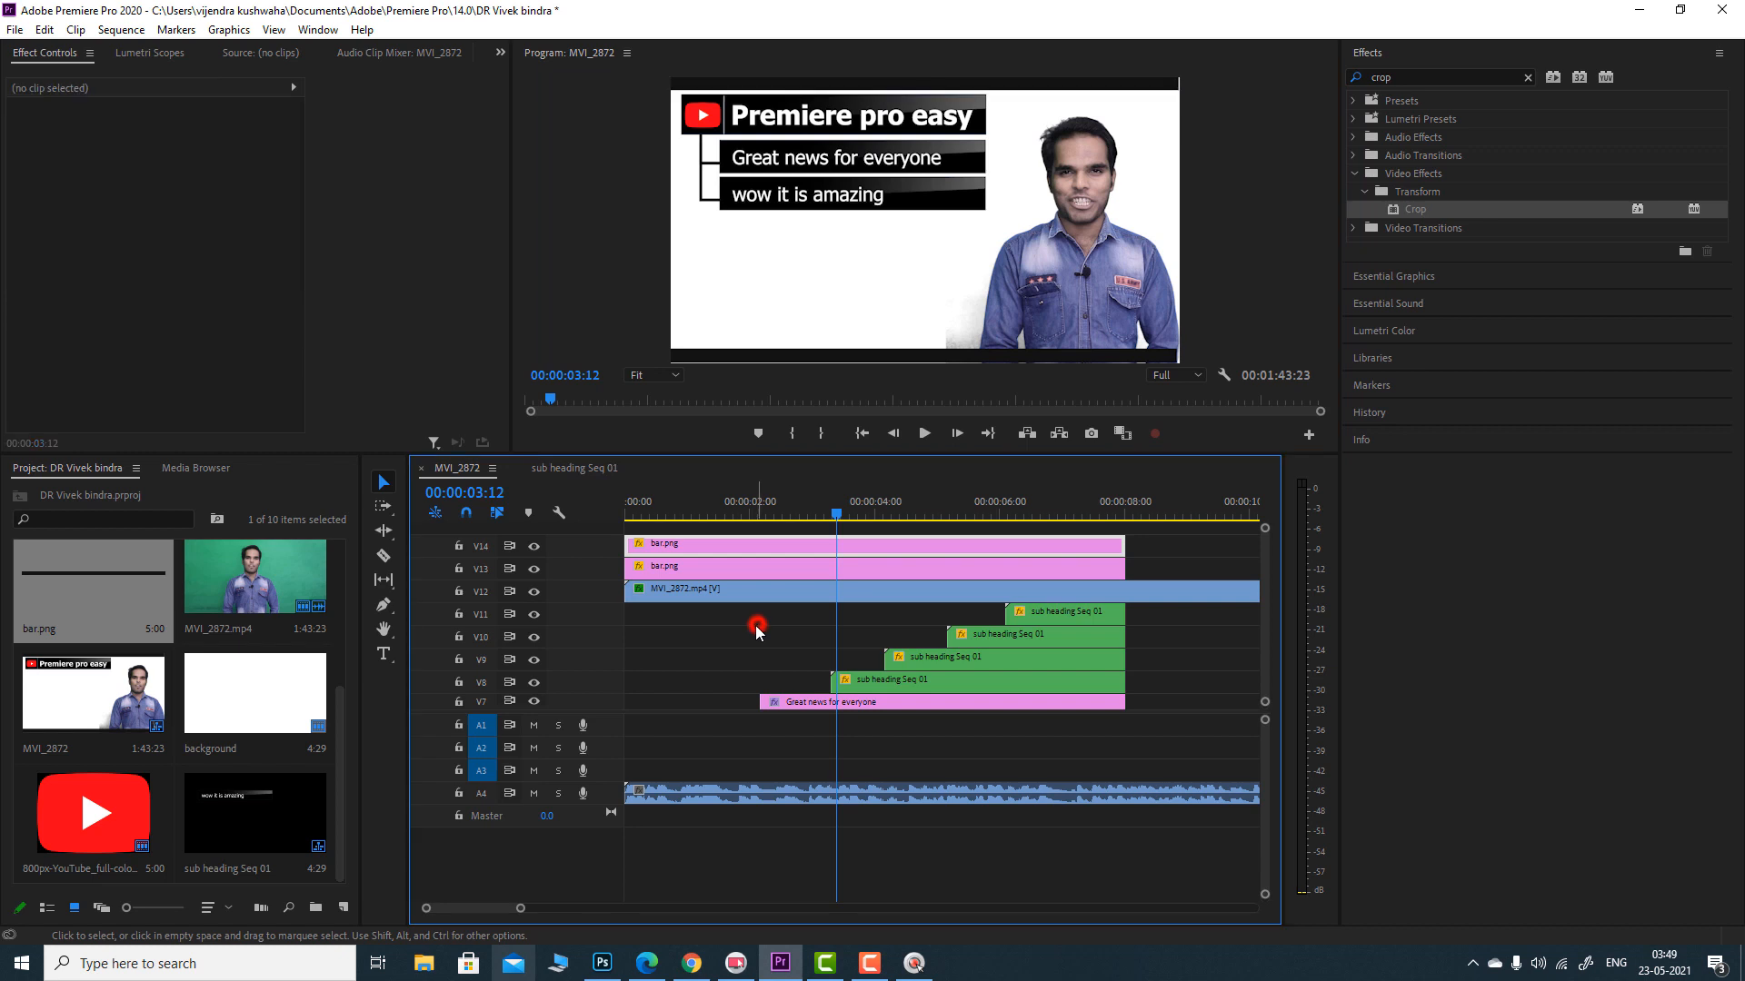
- Mute audio track A4 and play the sequence from the start to preview the layout
click(1147, 85)
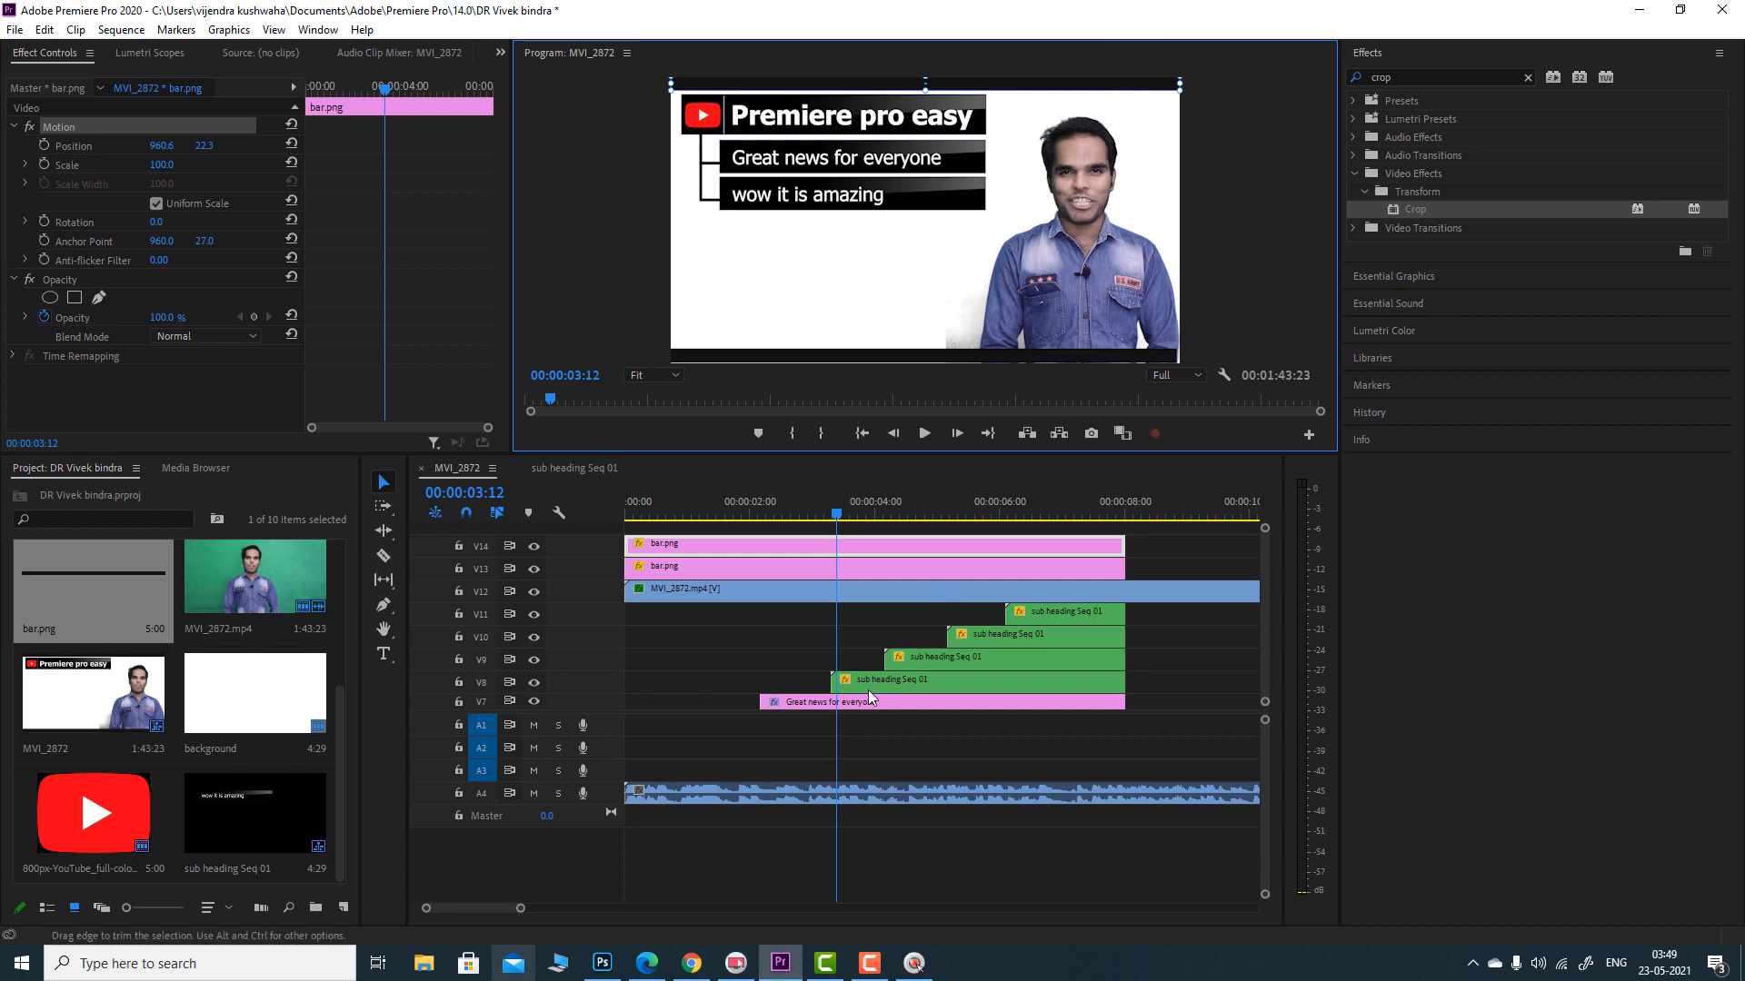
click(827, 643)
click(1036, 501)
mouse_move(1036, 502)
mouse_down()
mouse_move(1077, 503)
mouse_move(1043, 507)
mouse_up()
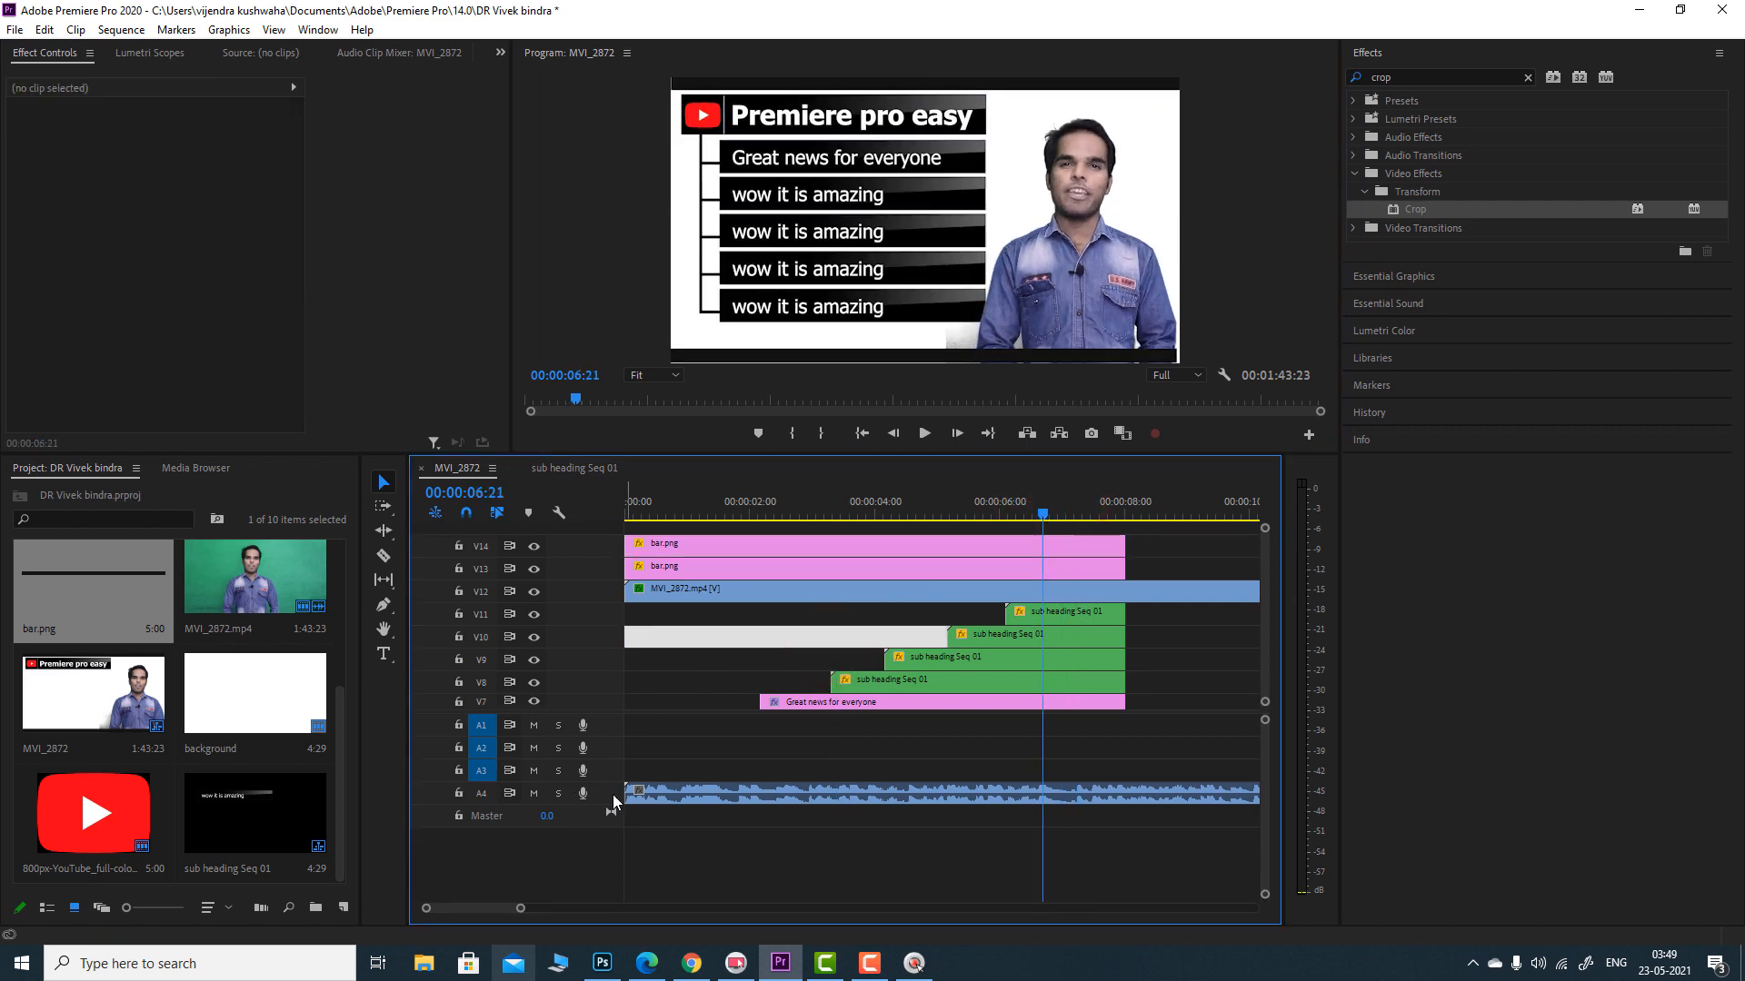
click(534, 793)
drag(895, 502, 553, 525)
key(space)
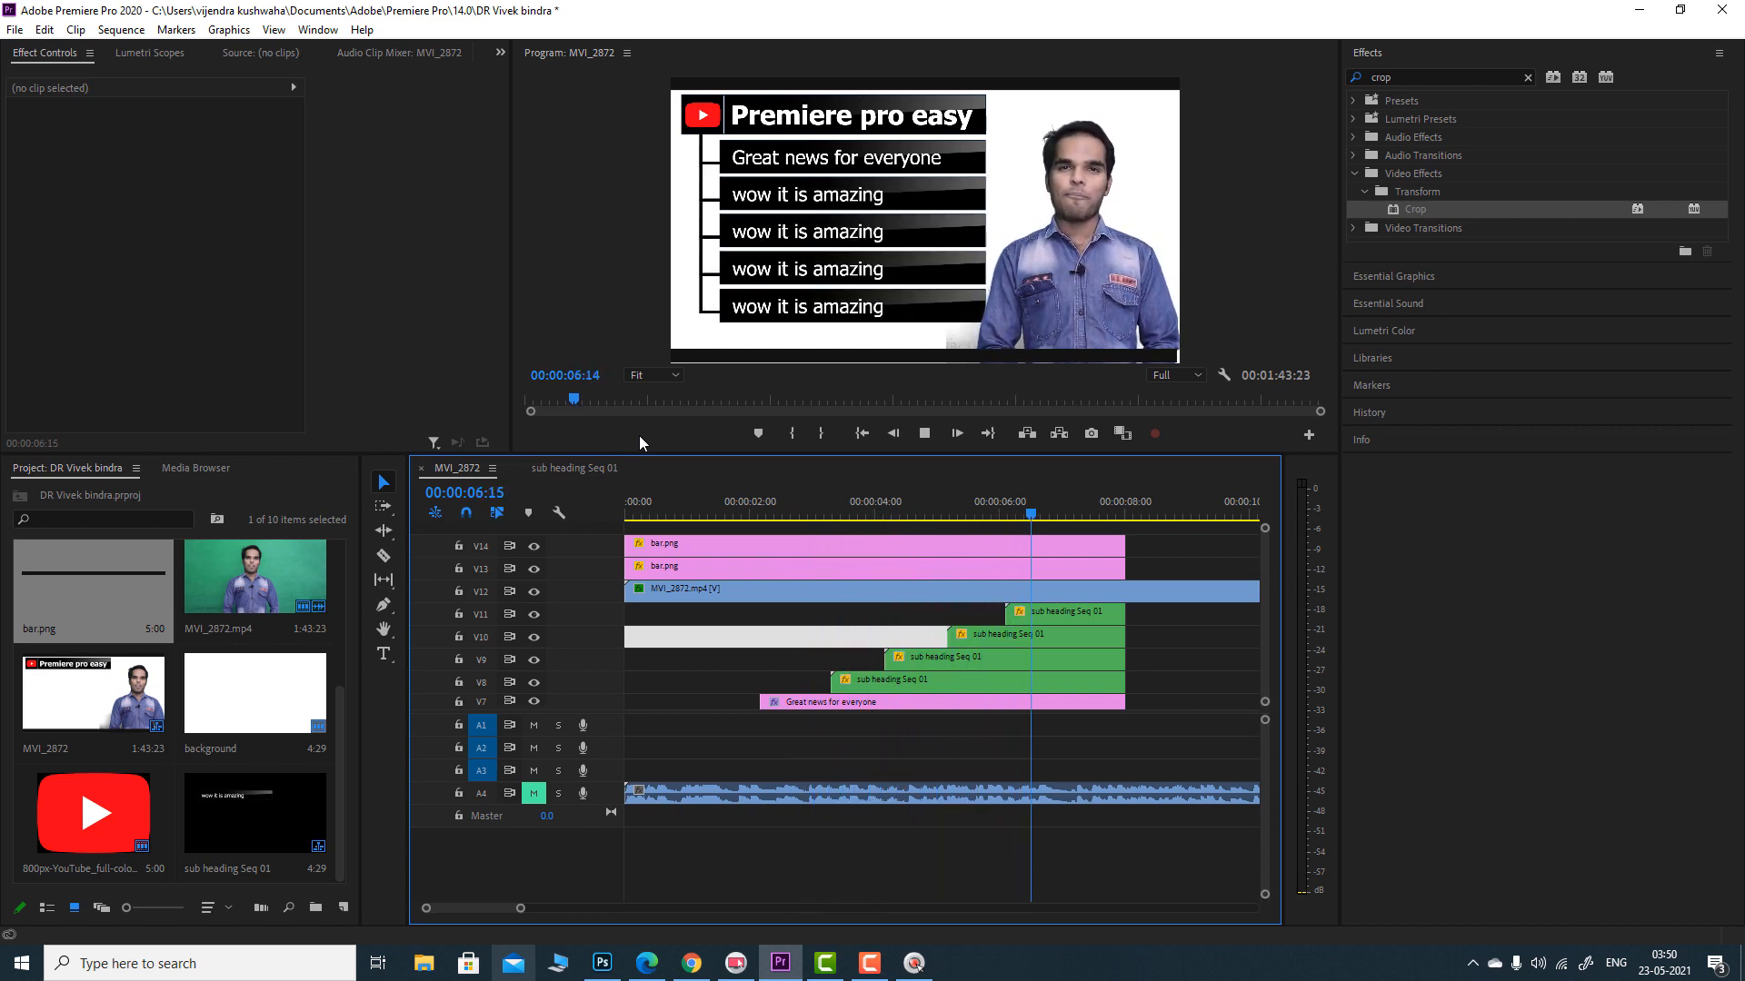
key(space)
- Place 04.png on a new track V15, starting about 4 seconds into the sequence
scroll(209, 647, up, 2)
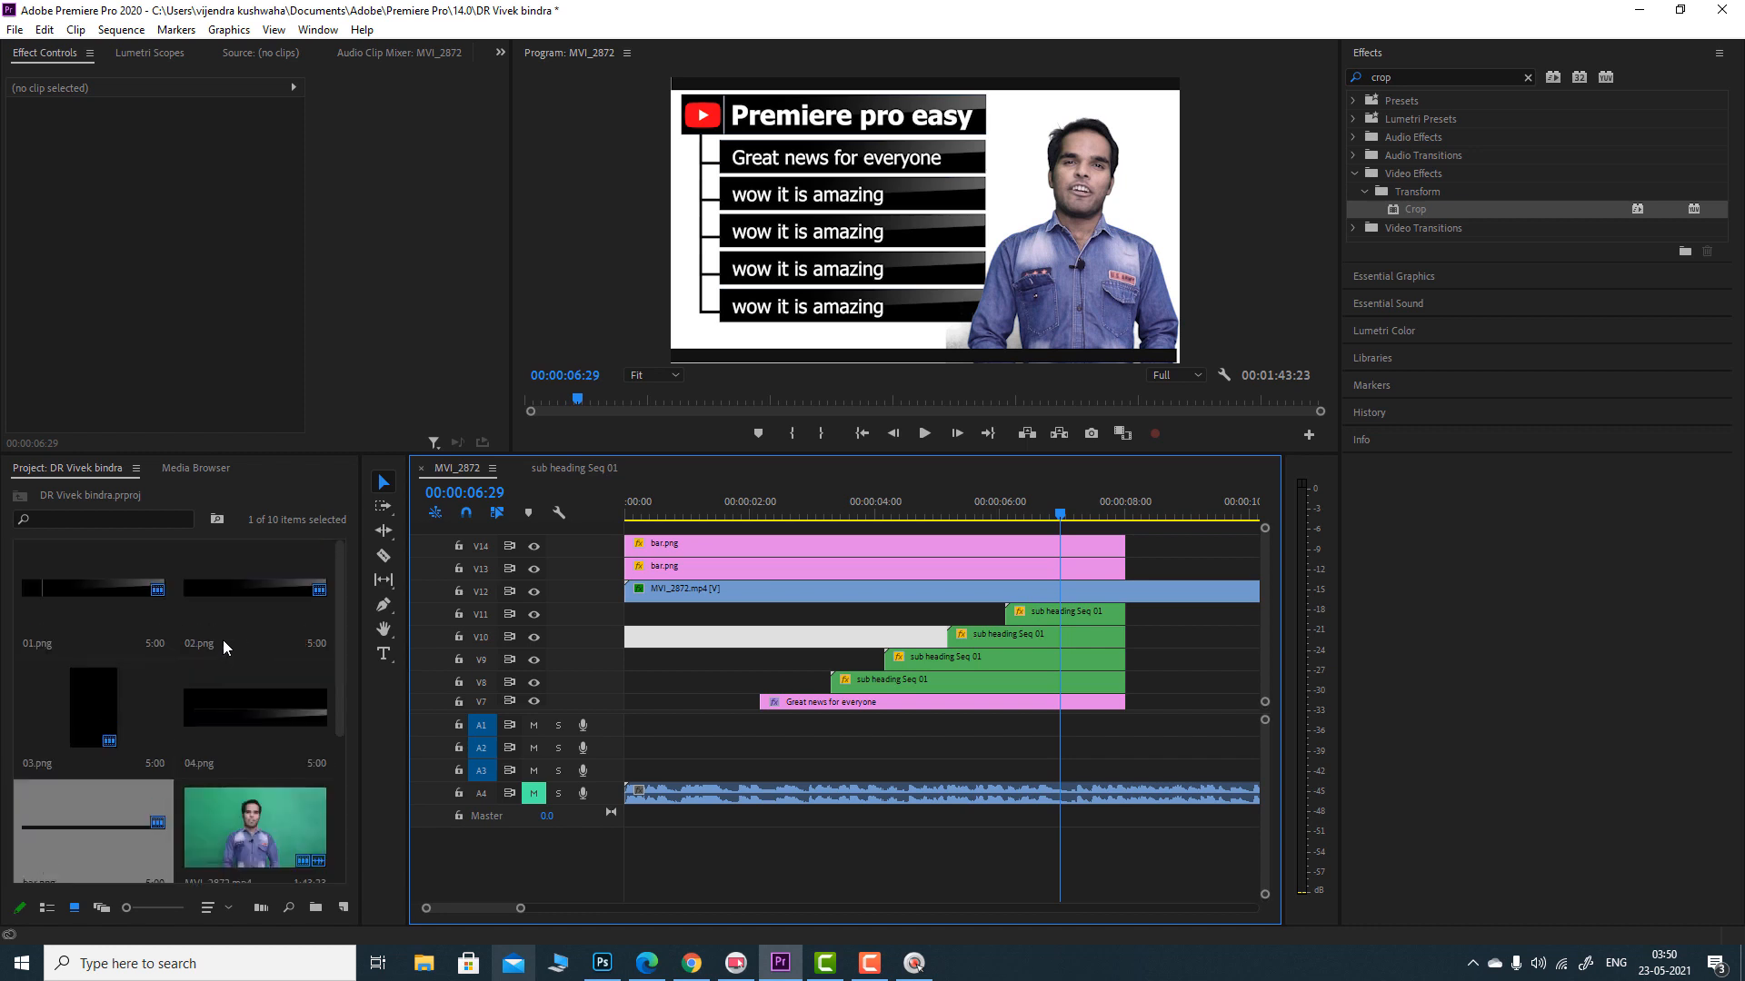
click(264, 742)
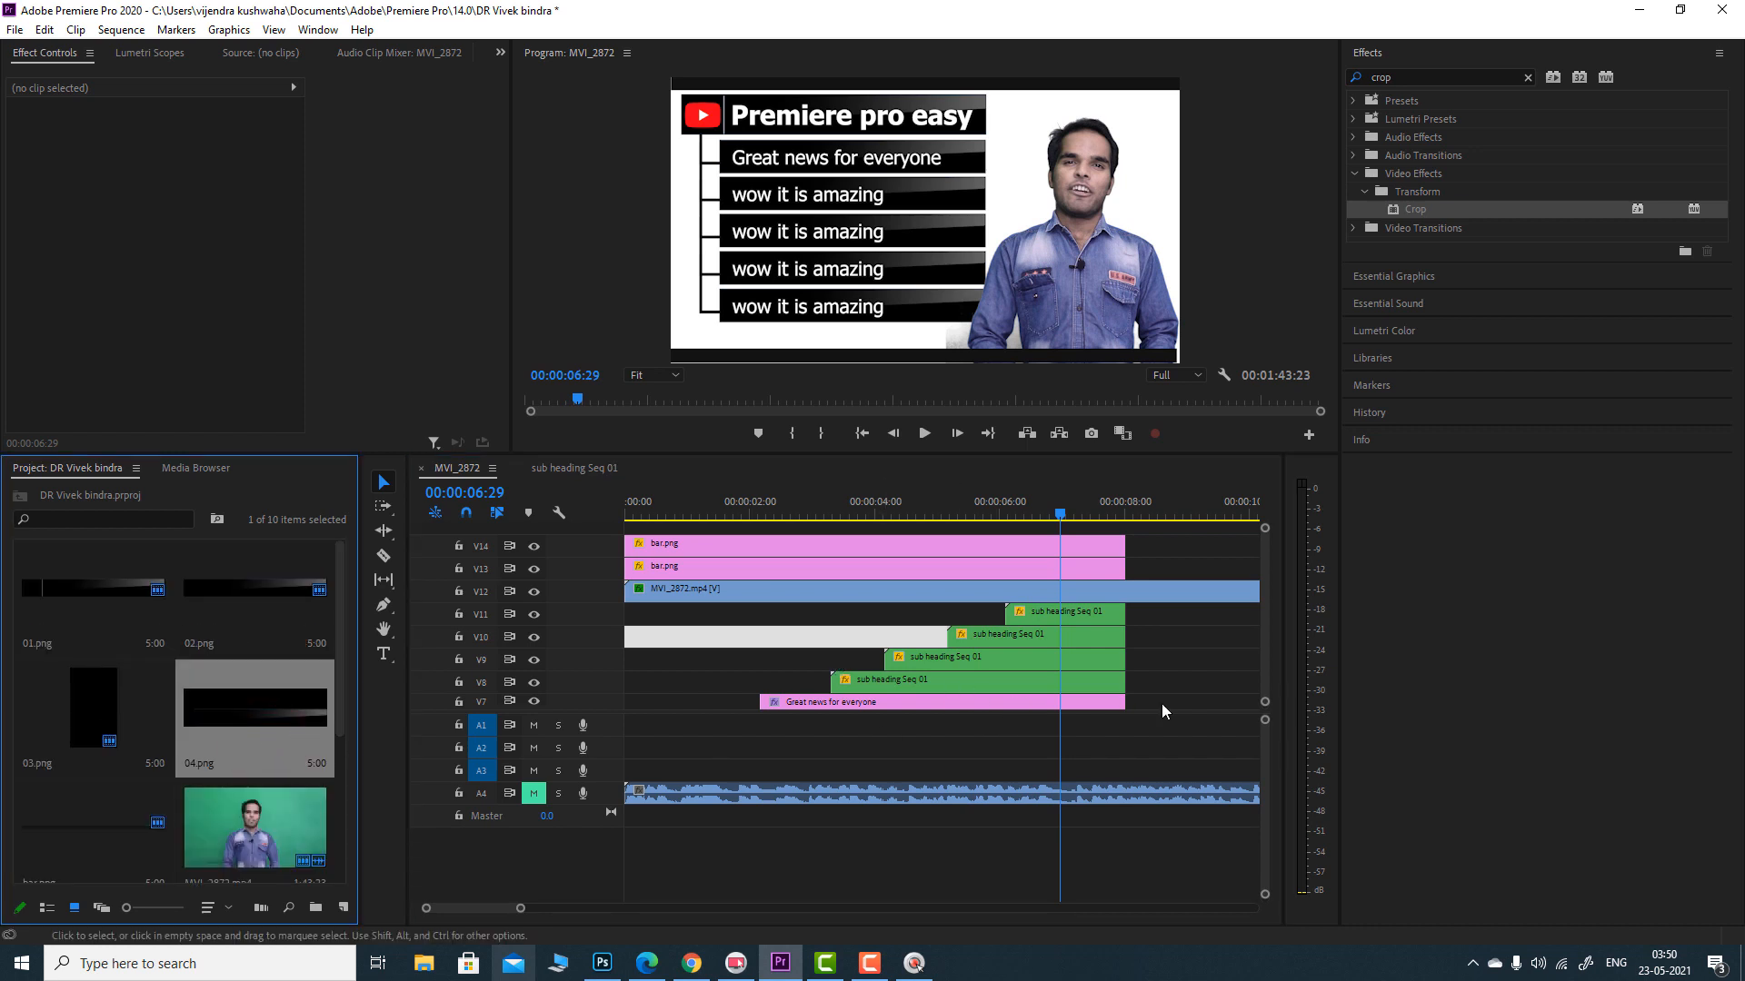
click(1262, 575)
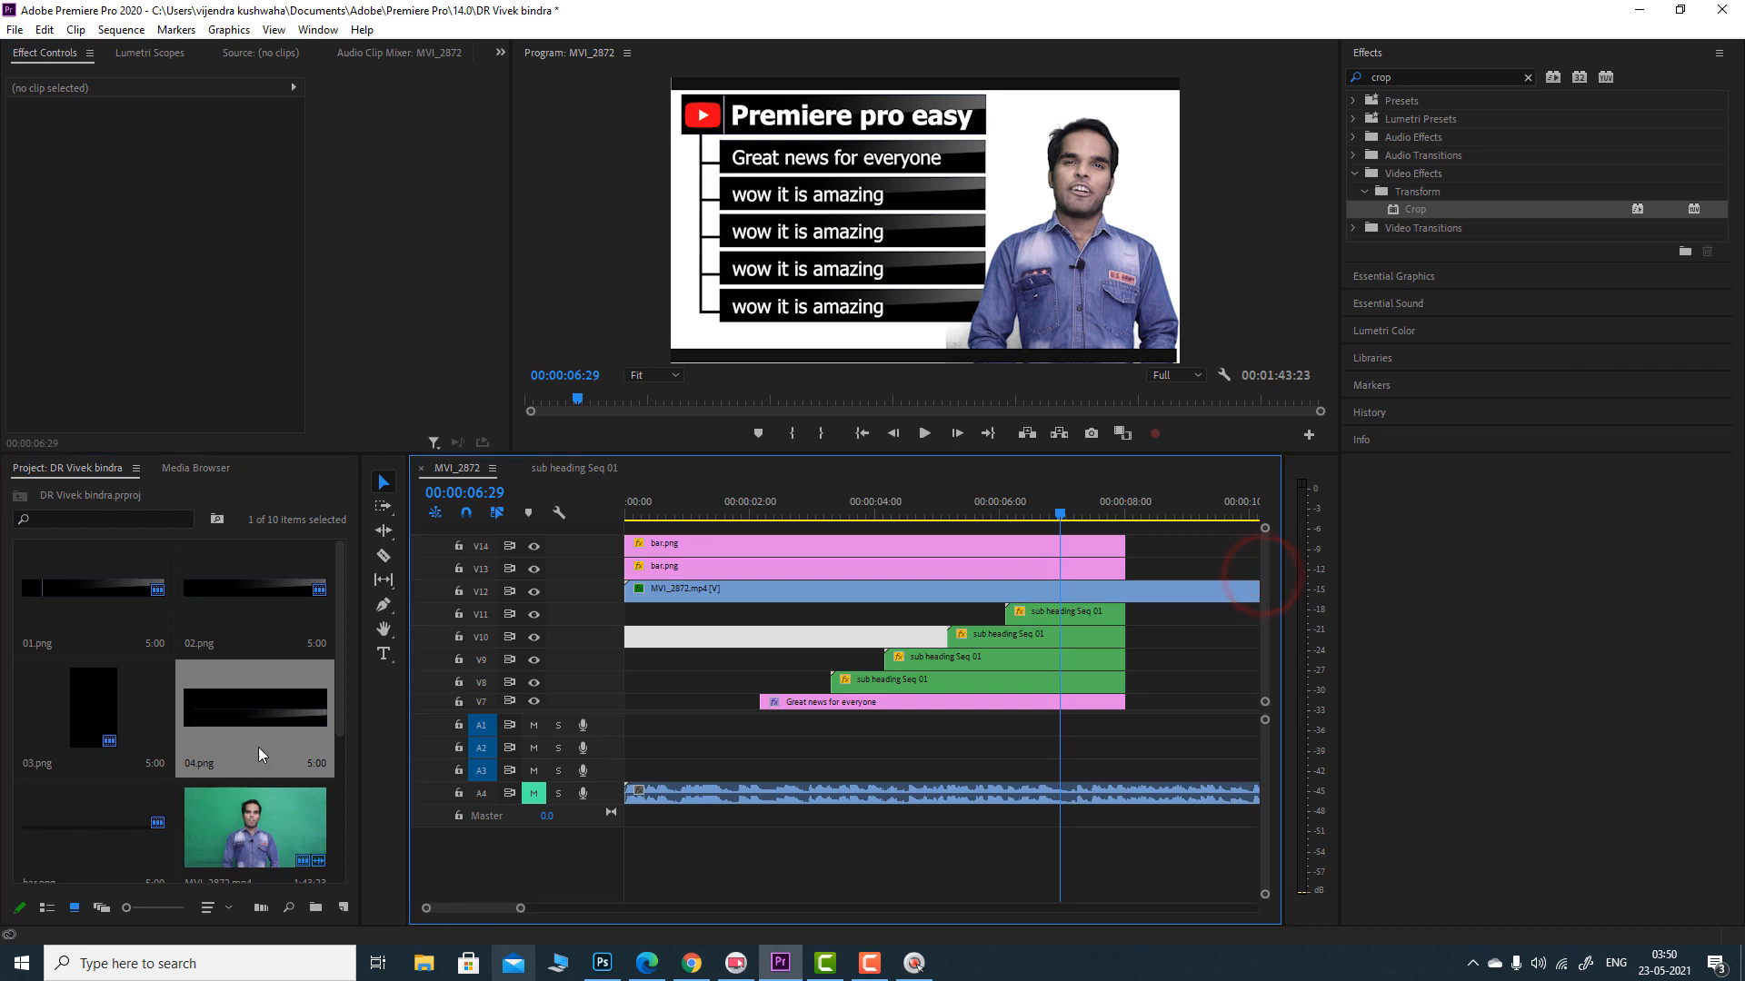
drag(259, 698, 895, 519)
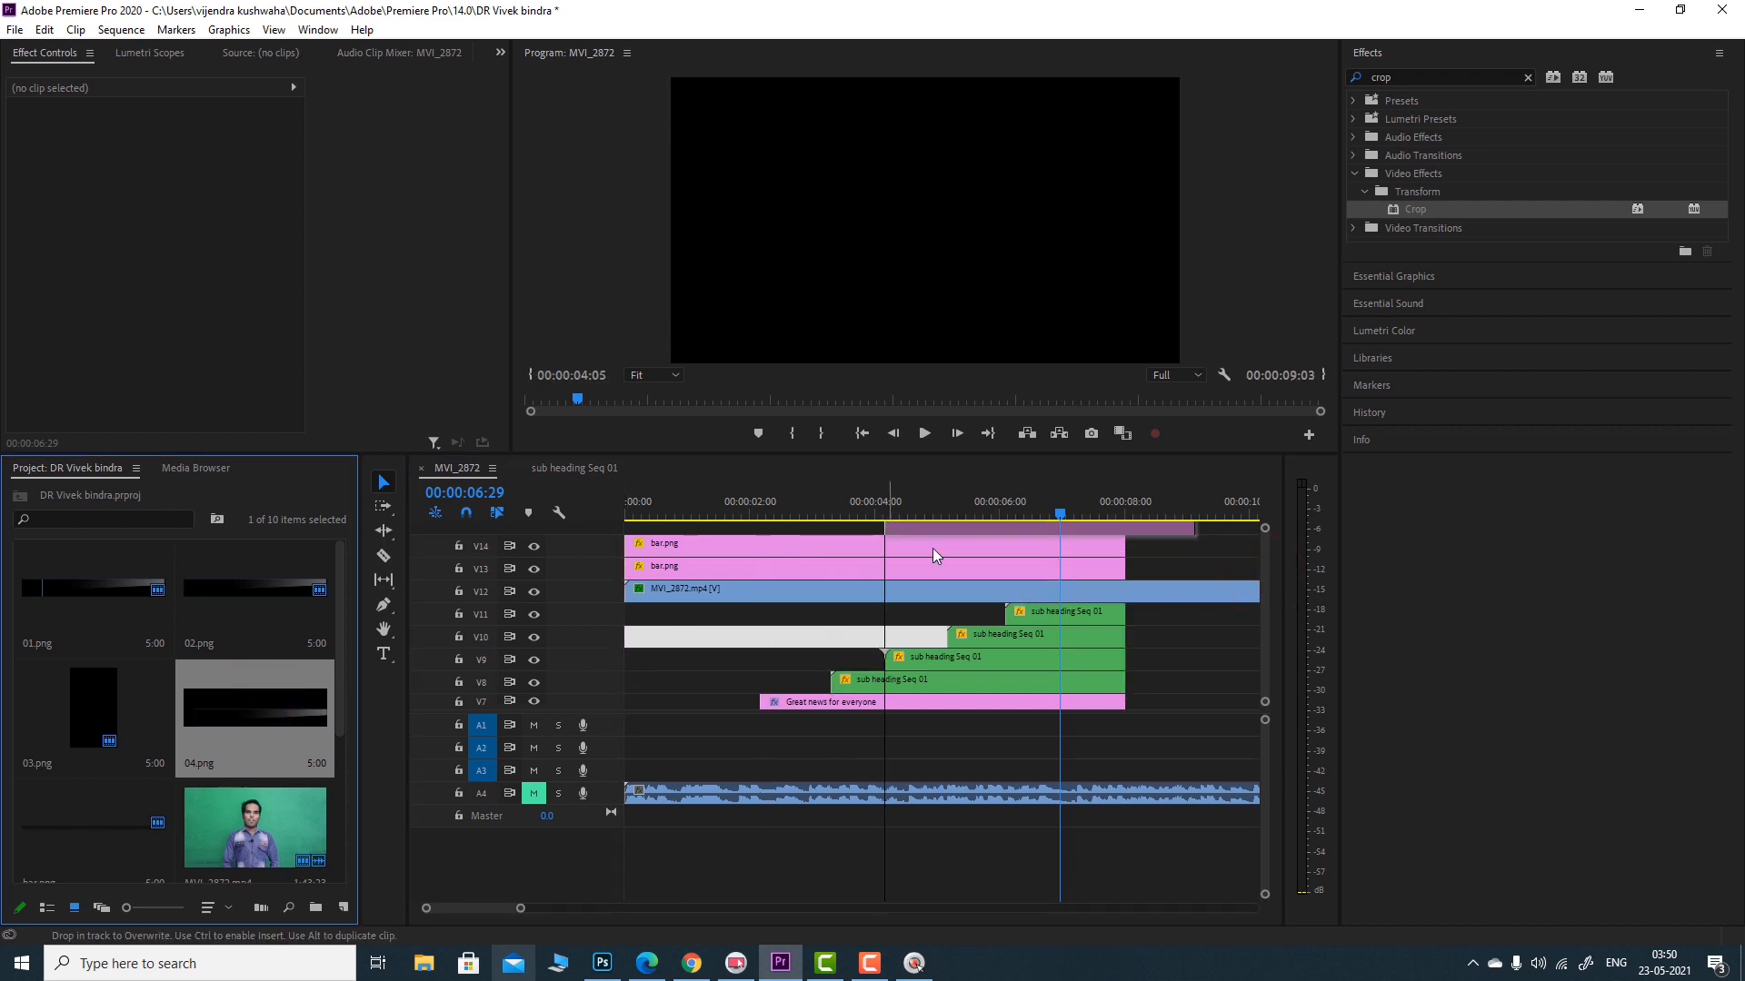
drag(932, 548, 934, 545)
drag(1273, 596, 1265, 589)
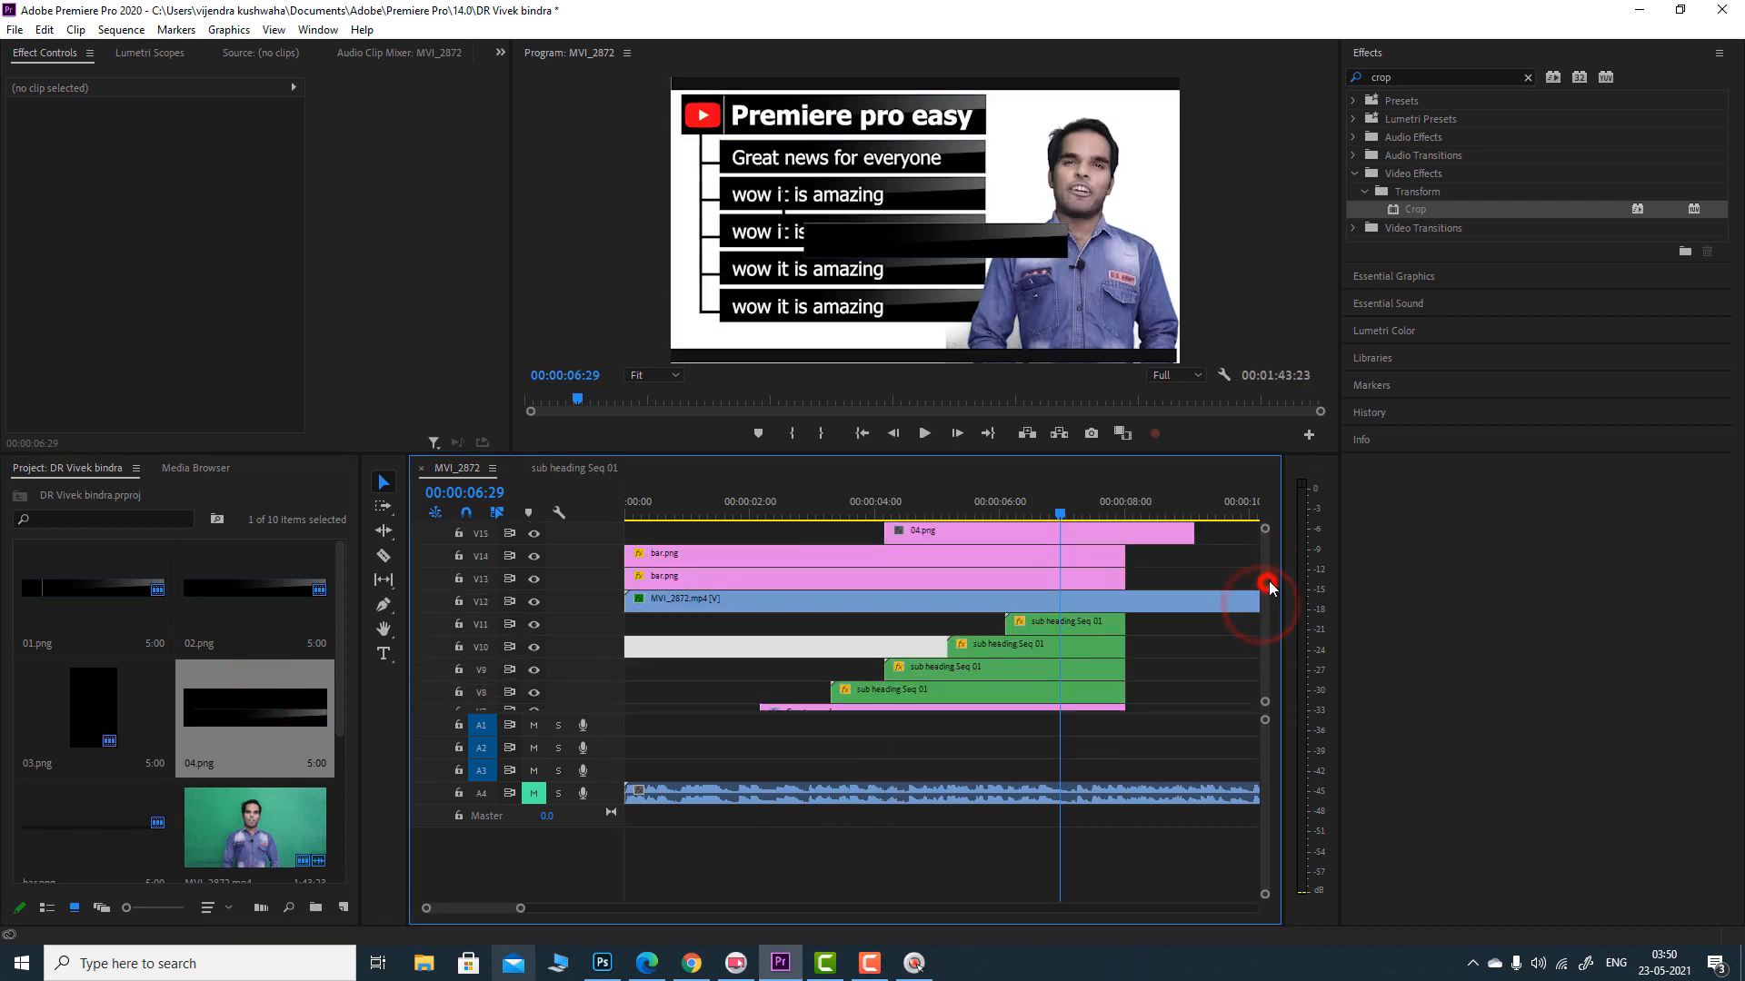
- Place 02.png on a new track V16, starting about 3.5 seconds into the sequence
drag(257, 583, 1001, 532)
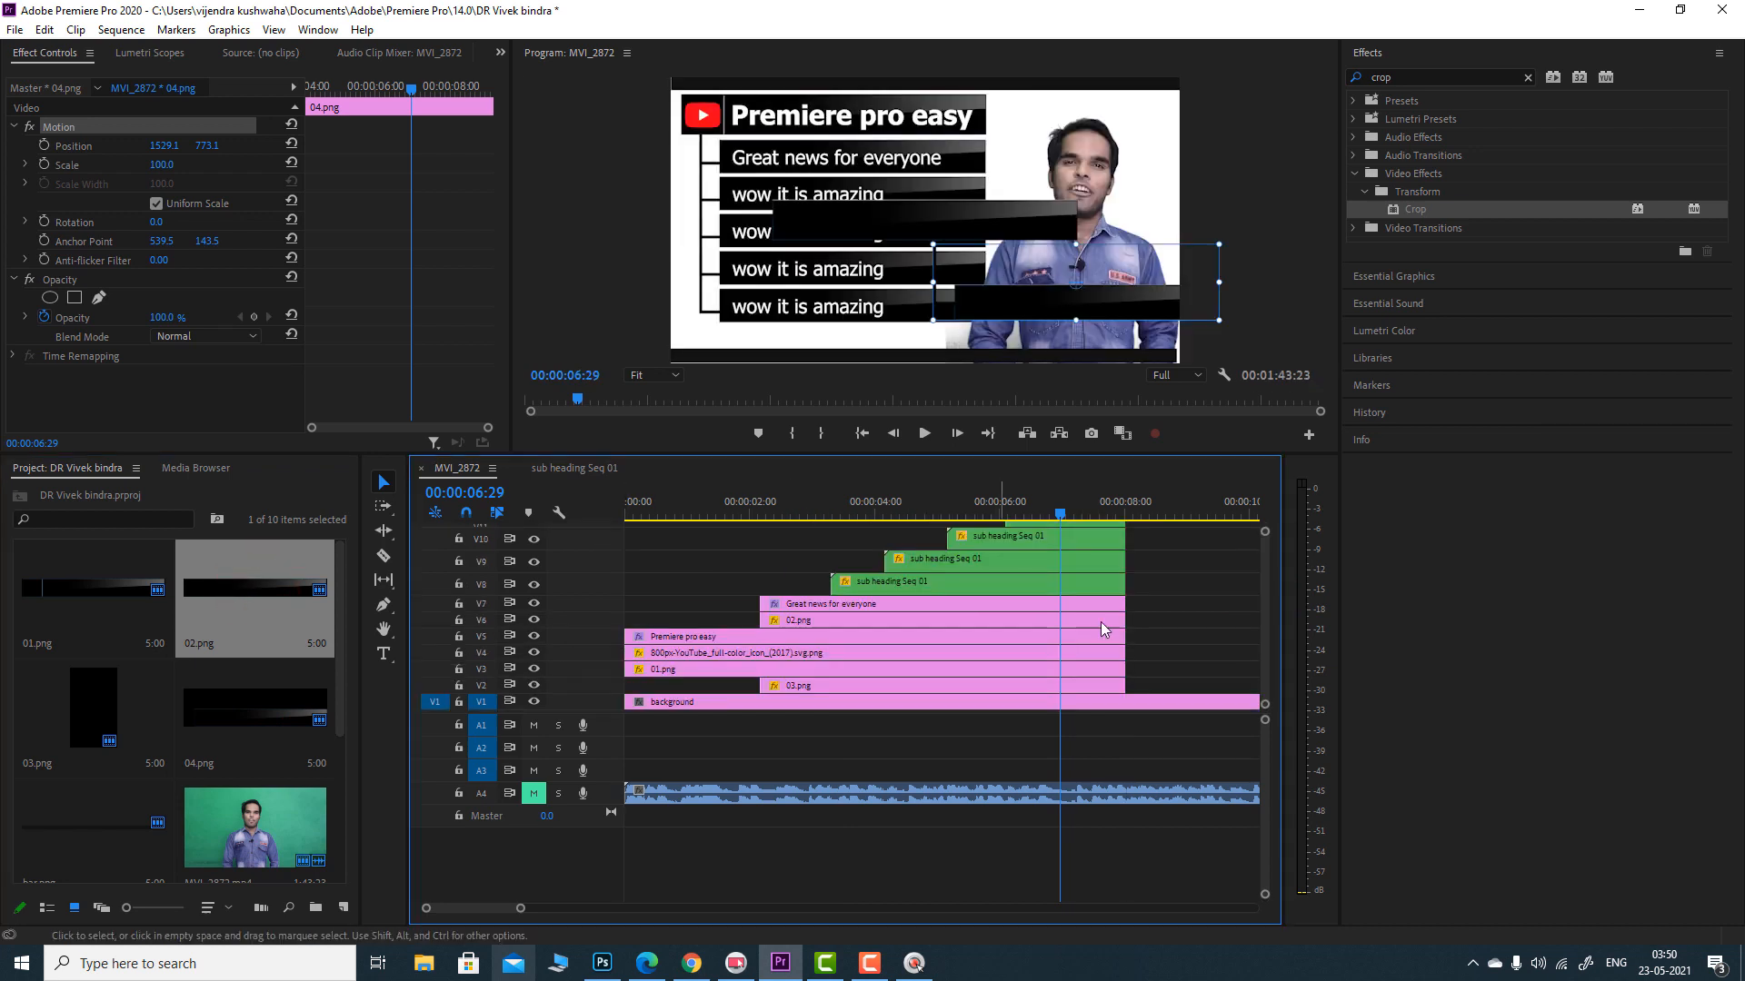
drag(1264, 604, 1265, 600)
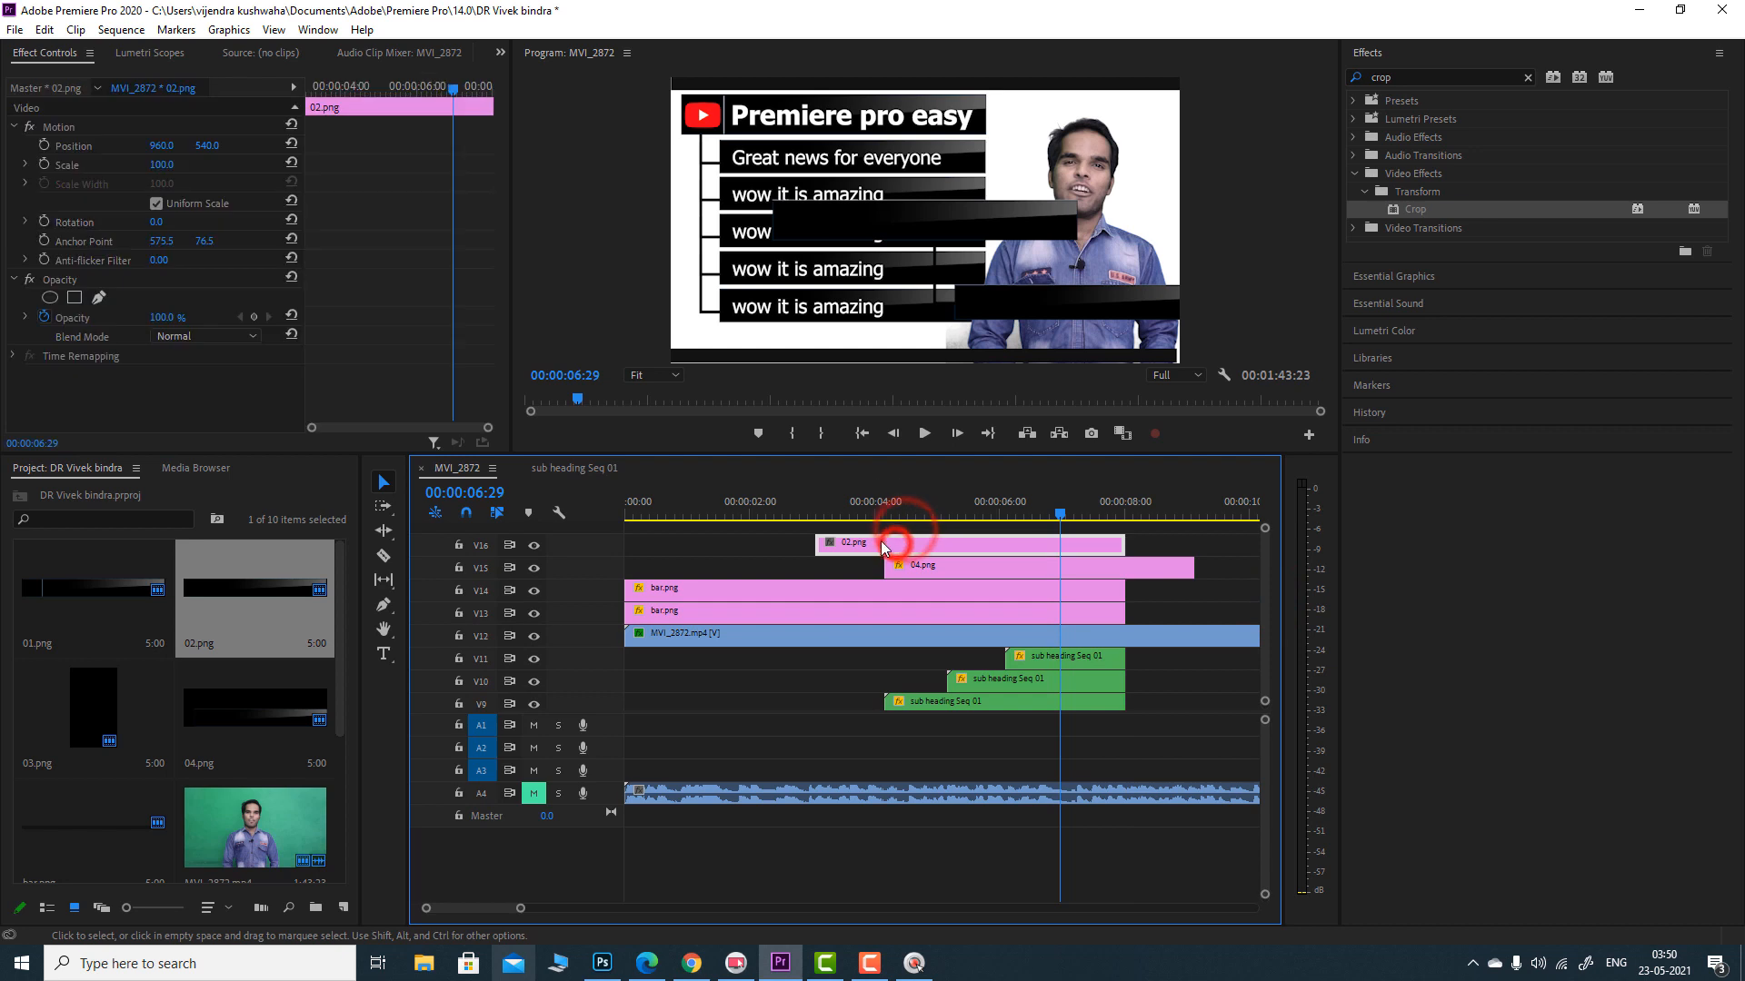
drag(896, 544, 929, 543)
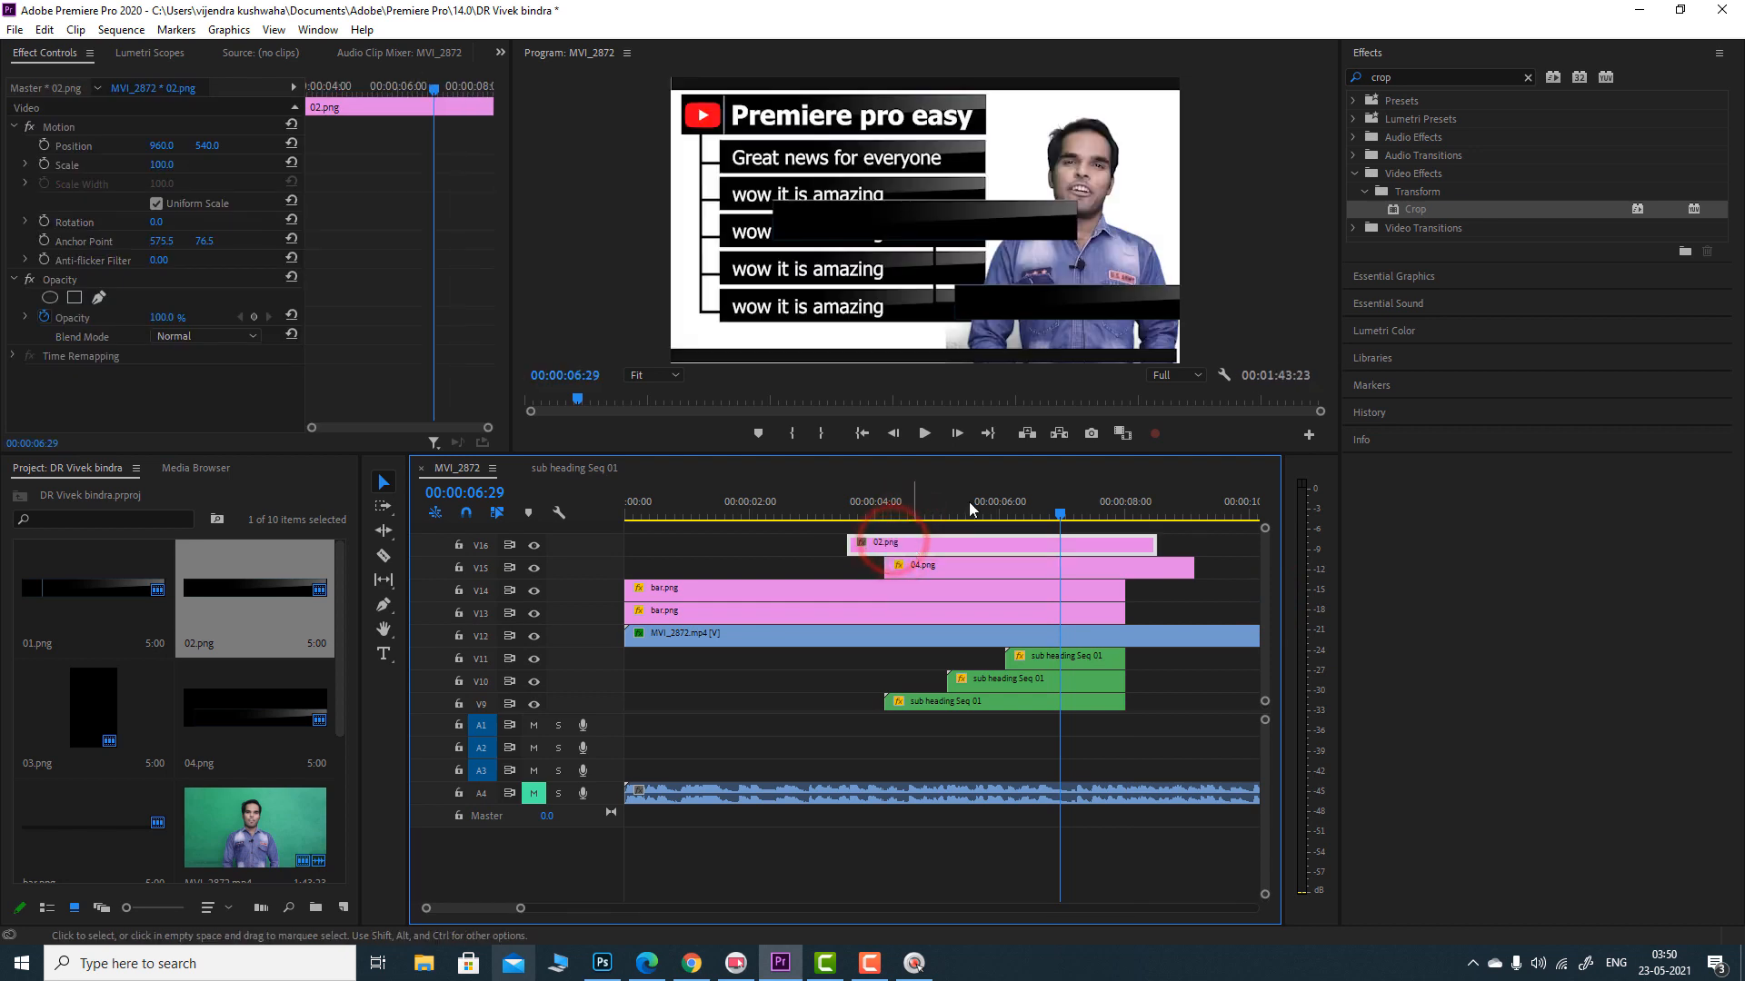
- Delete the 04.png clip from track V15
click(989, 222)
click(1000, 294)
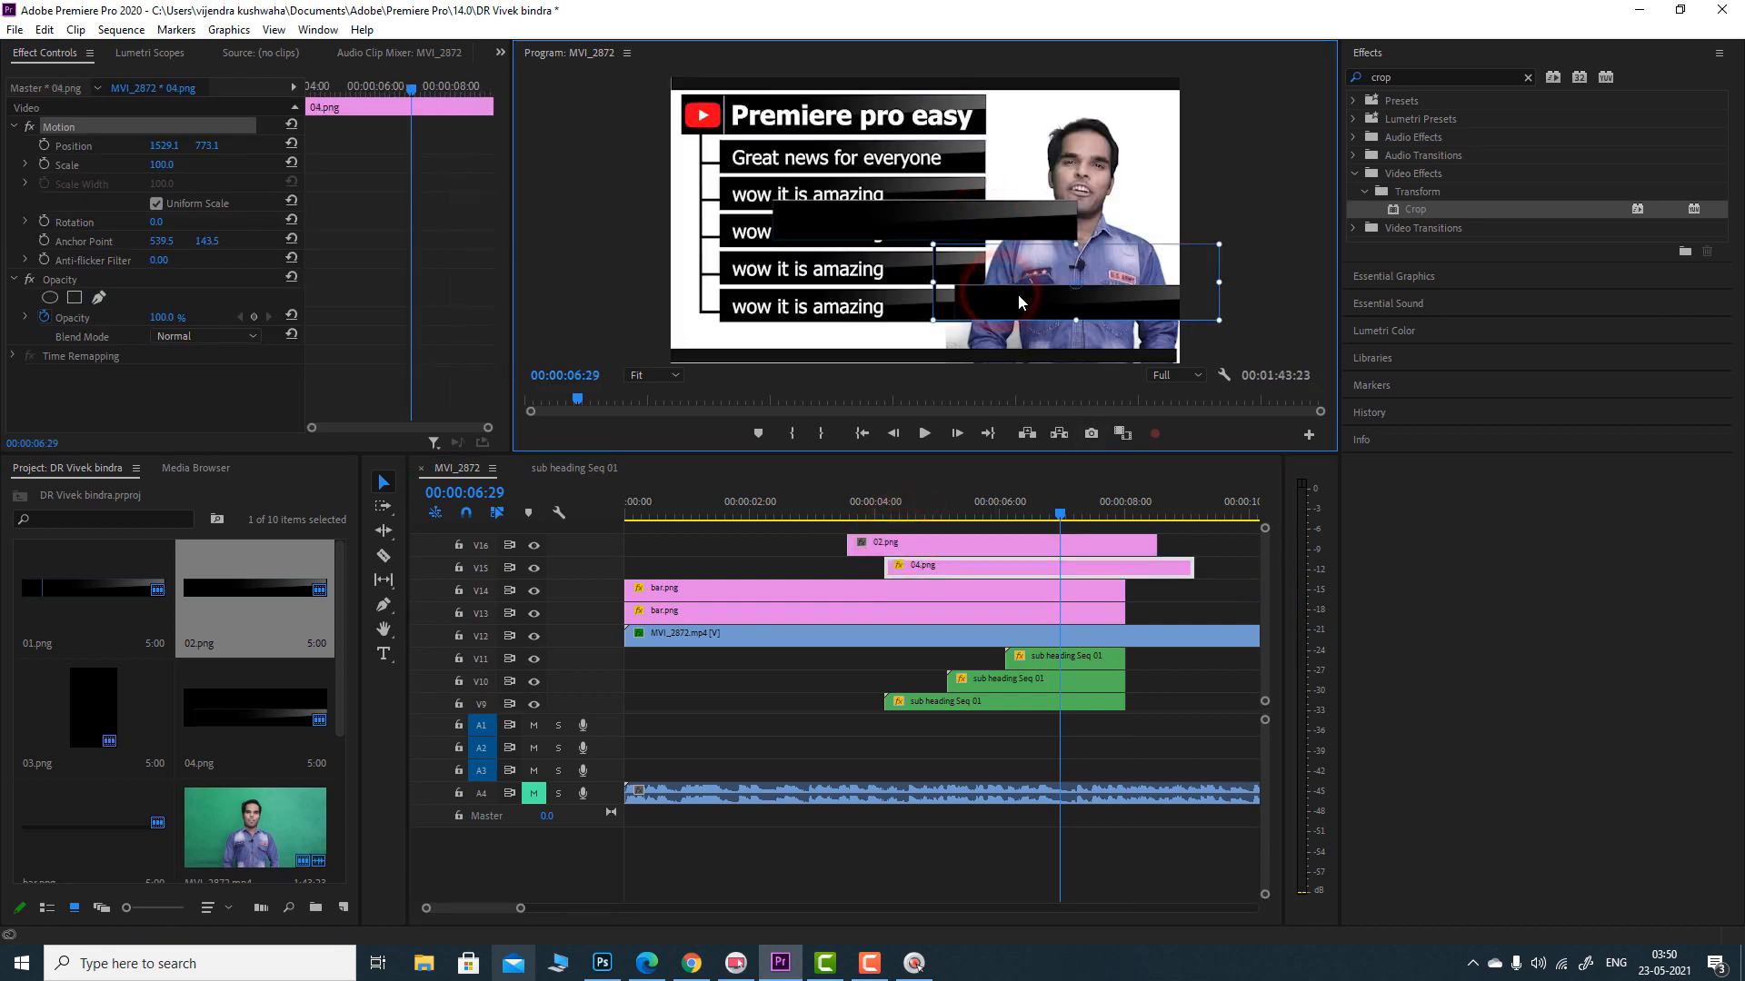
click(1055, 570)
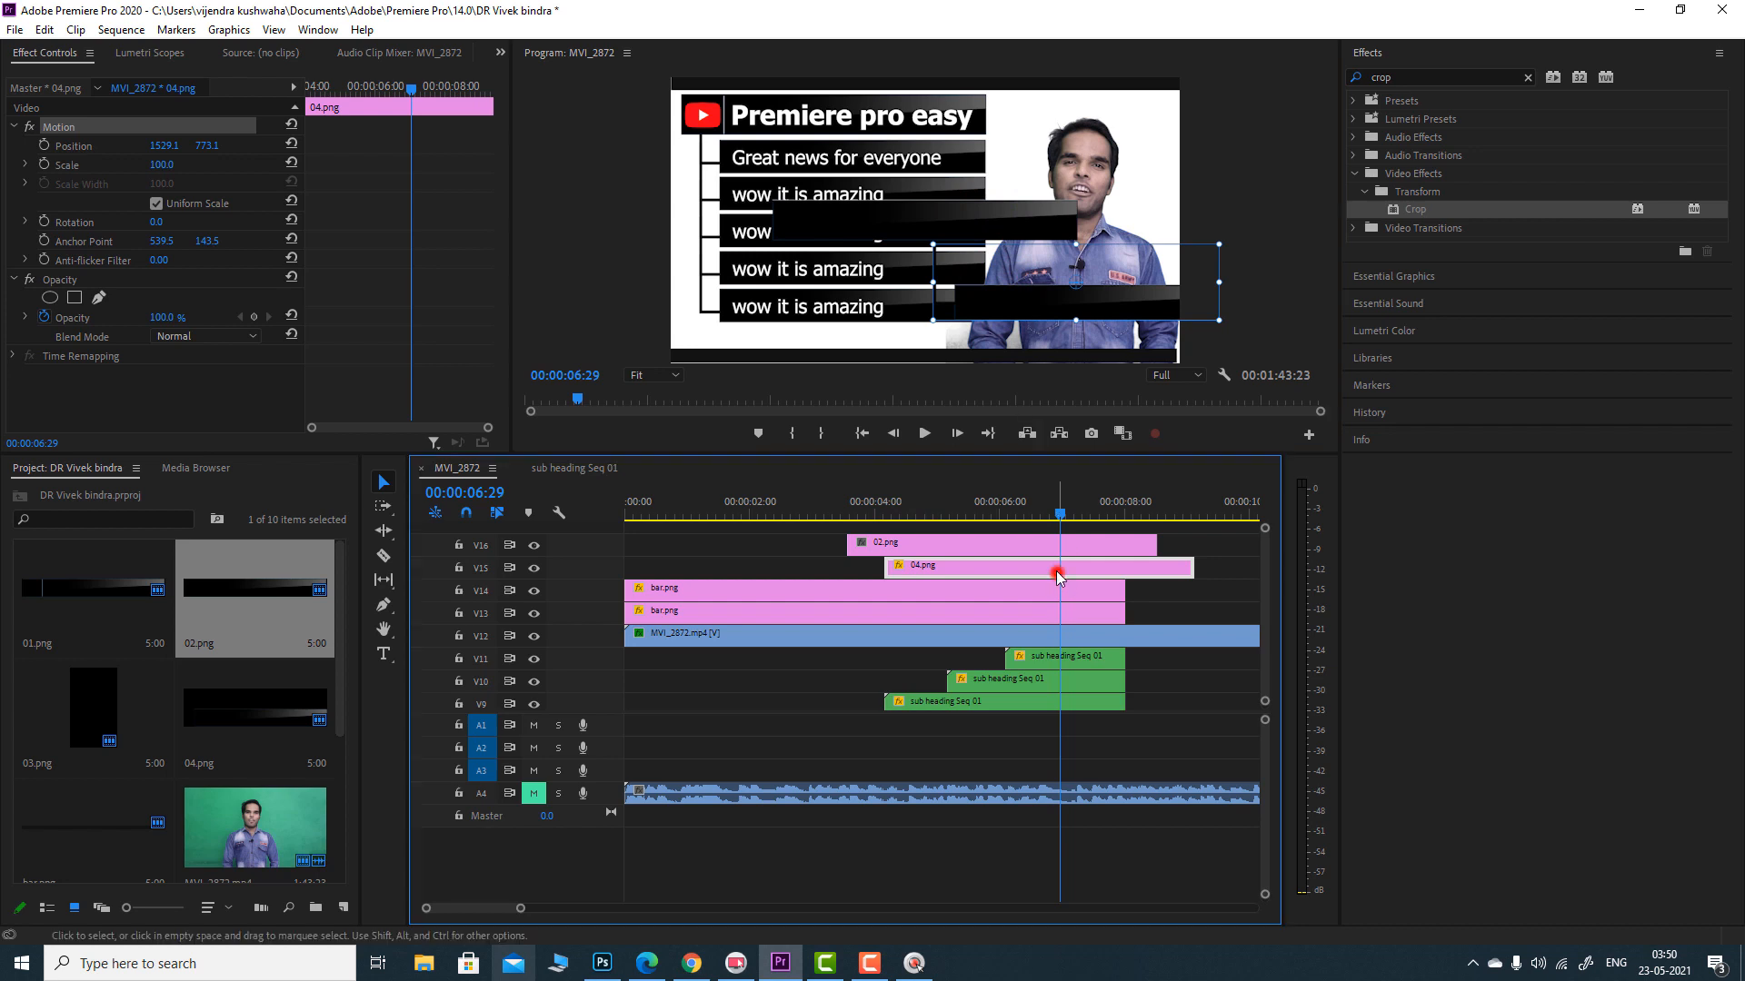
key(Delete)
- Scale the 02.png bar down to about 64.1 and move it over the presenter's lower body, at about 1518.9, 930.9
click(999, 546)
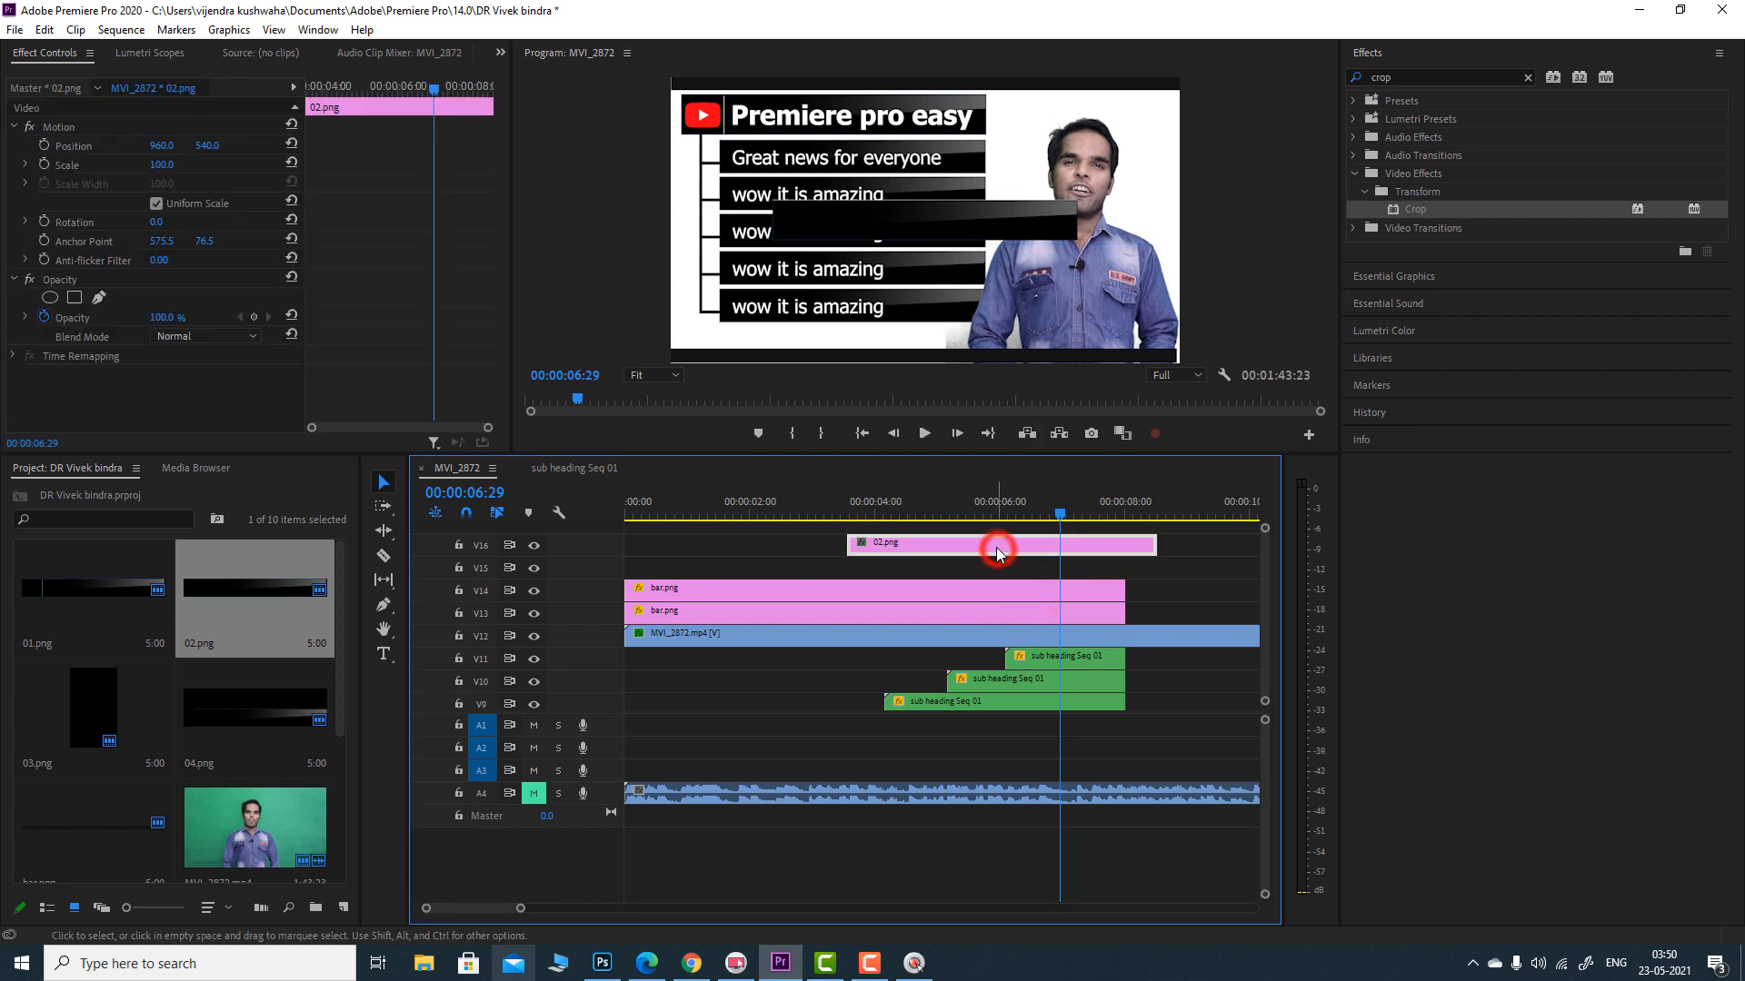
click(916, 223)
click(889, 221)
drag(773, 201, 828, 209)
drag(970, 223, 1124, 329)
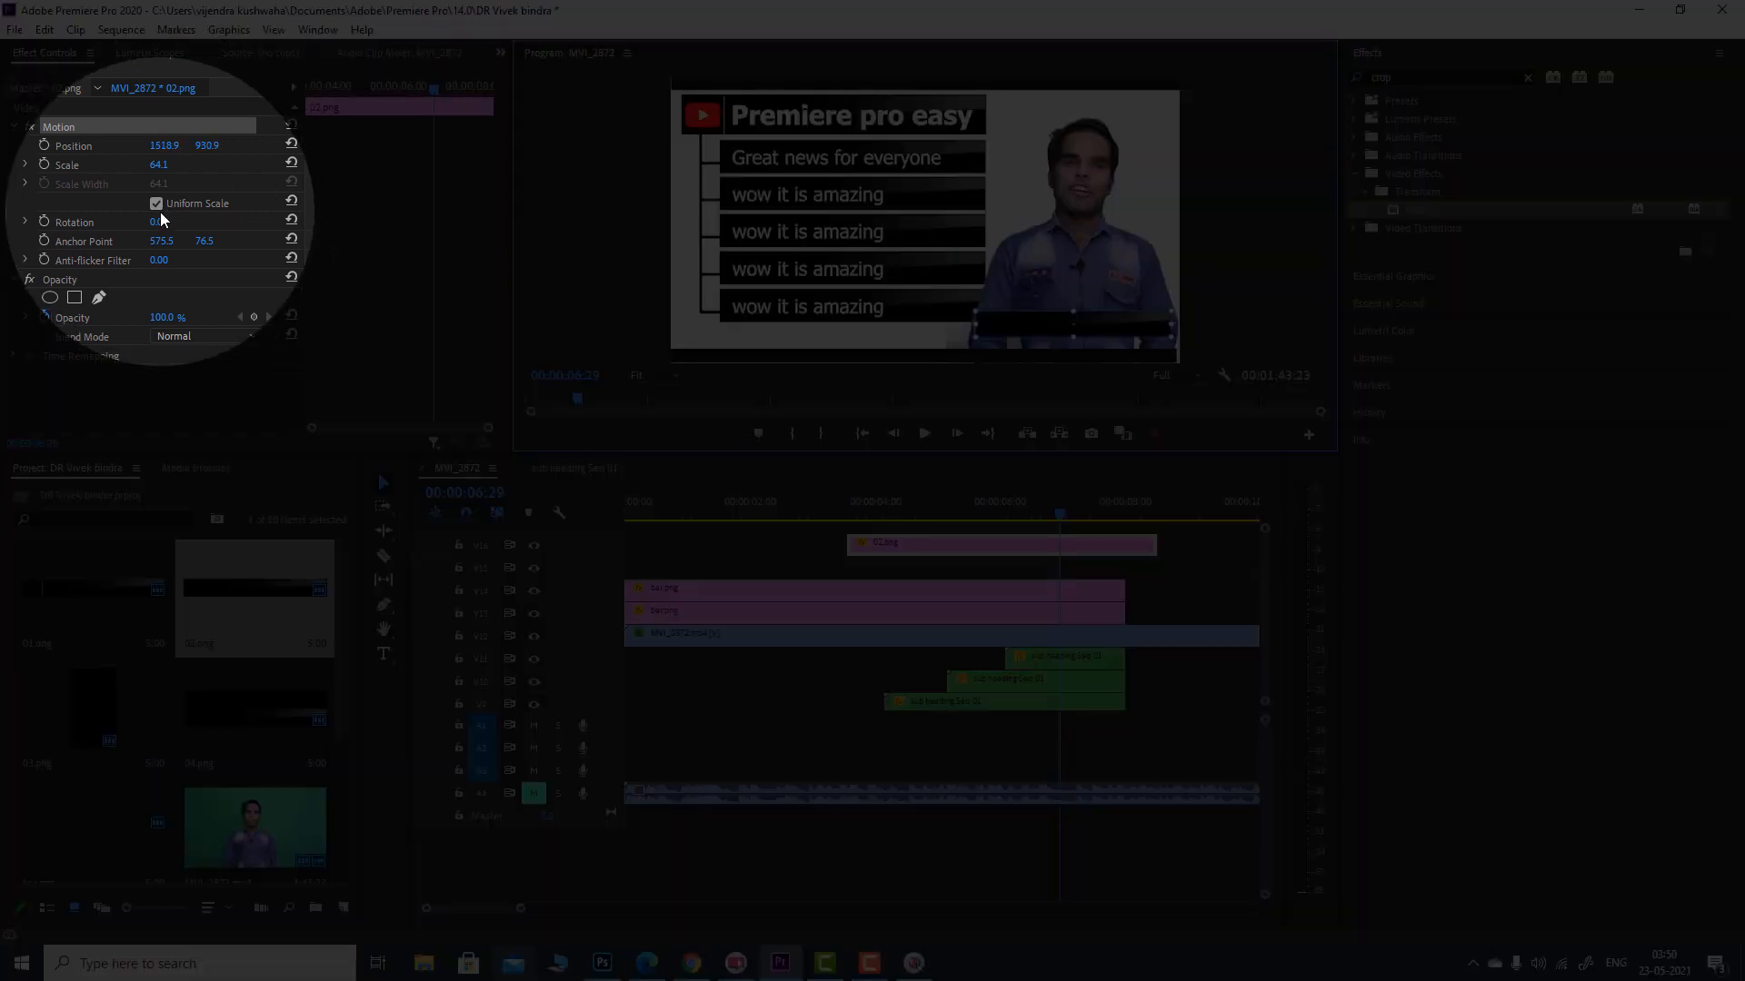
- Turn off uniform scaling, narrow the 02.png bar to a scale width of about 49.3, and move its clip down to V15
click(158, 205)
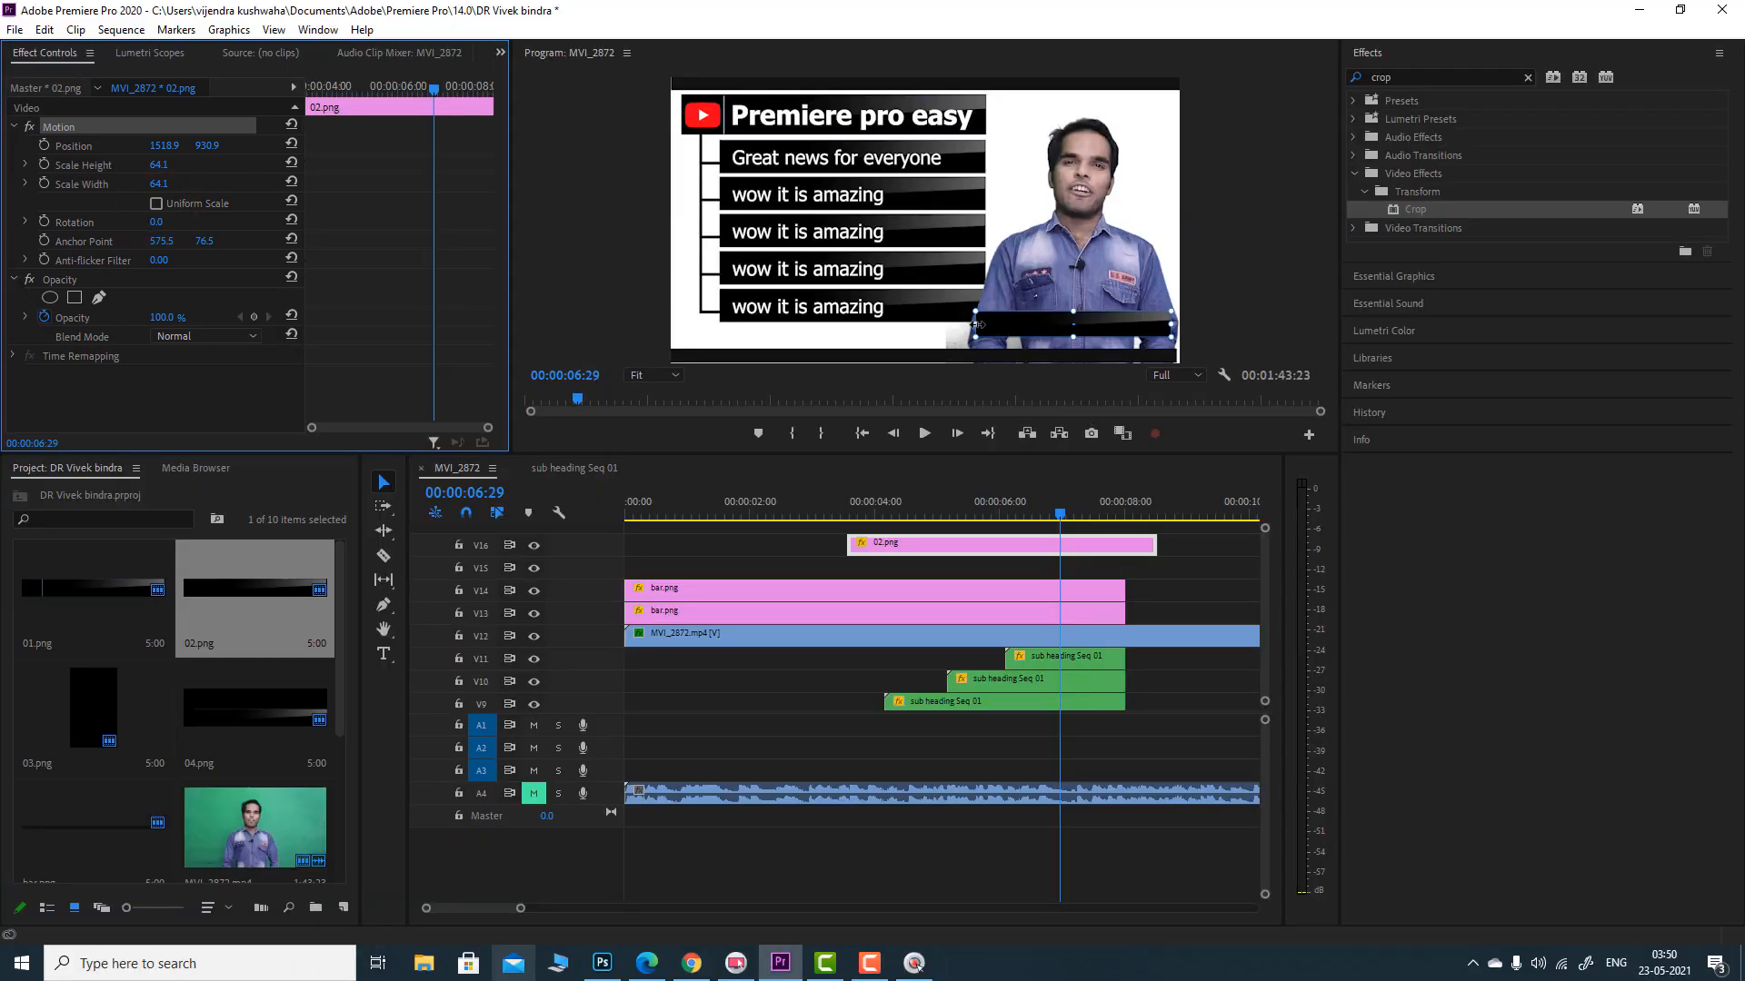
mouse_move(977, 324)
mouse_down()
mouse_move(956, 325)
mouse_move(1001, 326)
mouse_up()
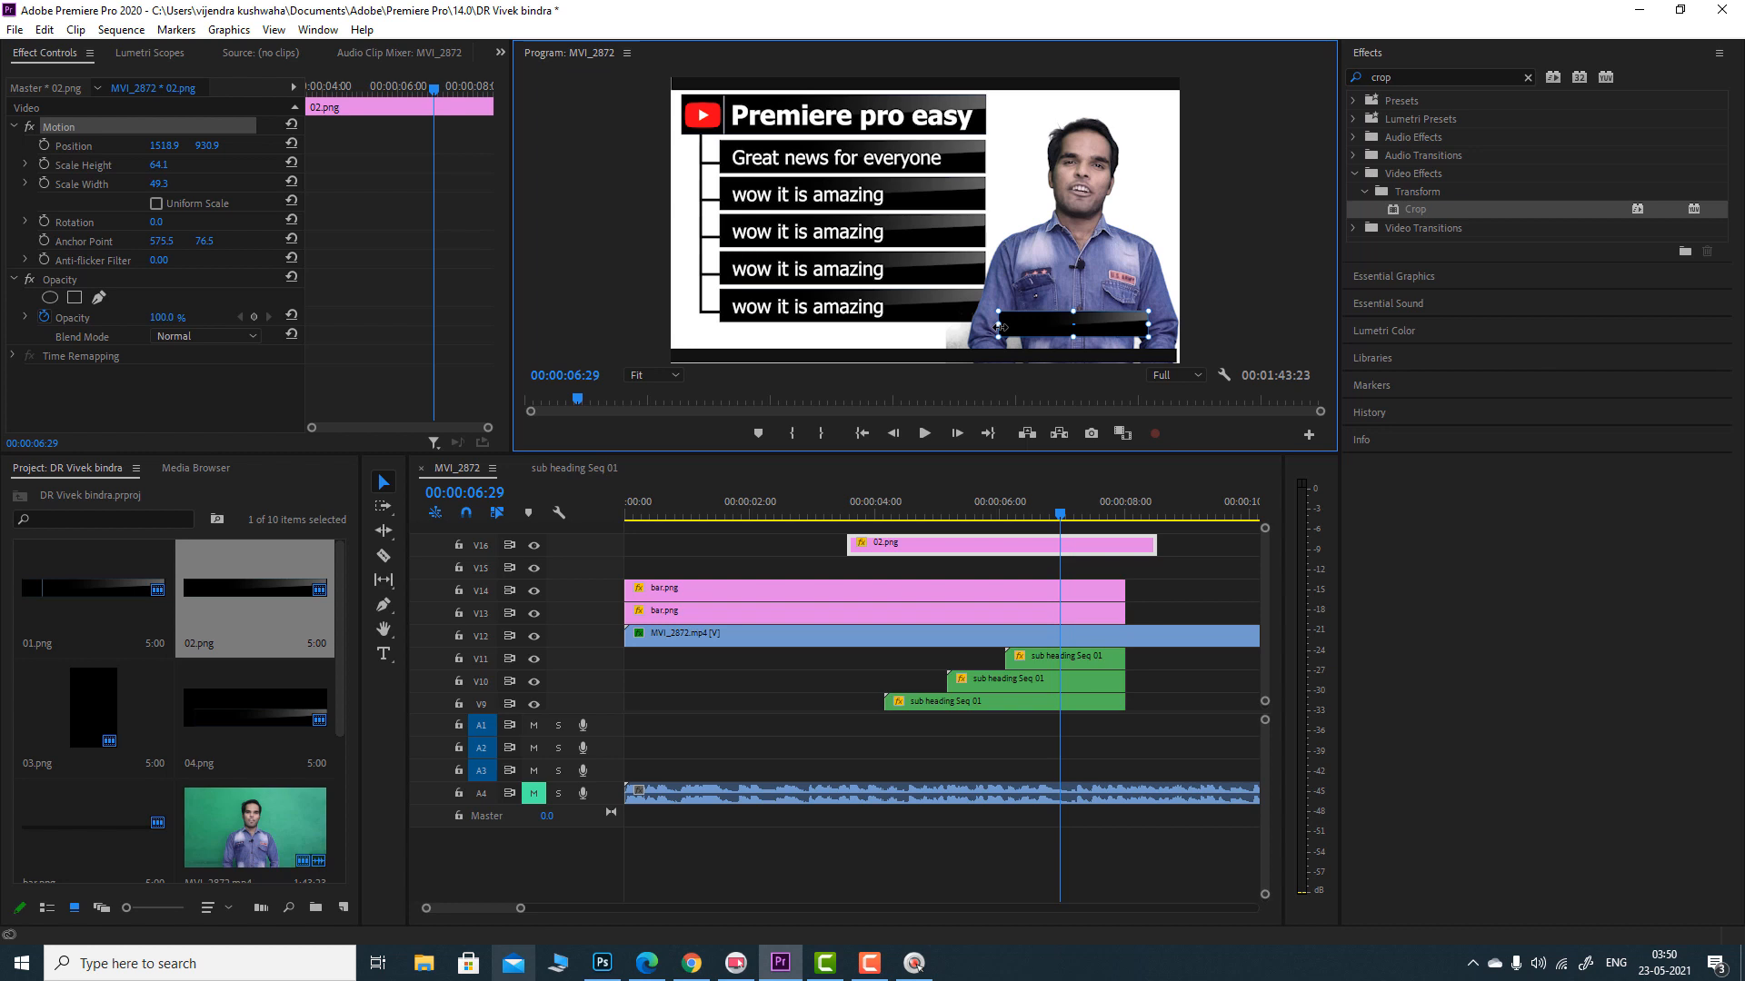
click(1006, 548)
drag(1005, 549, 1005, 569)
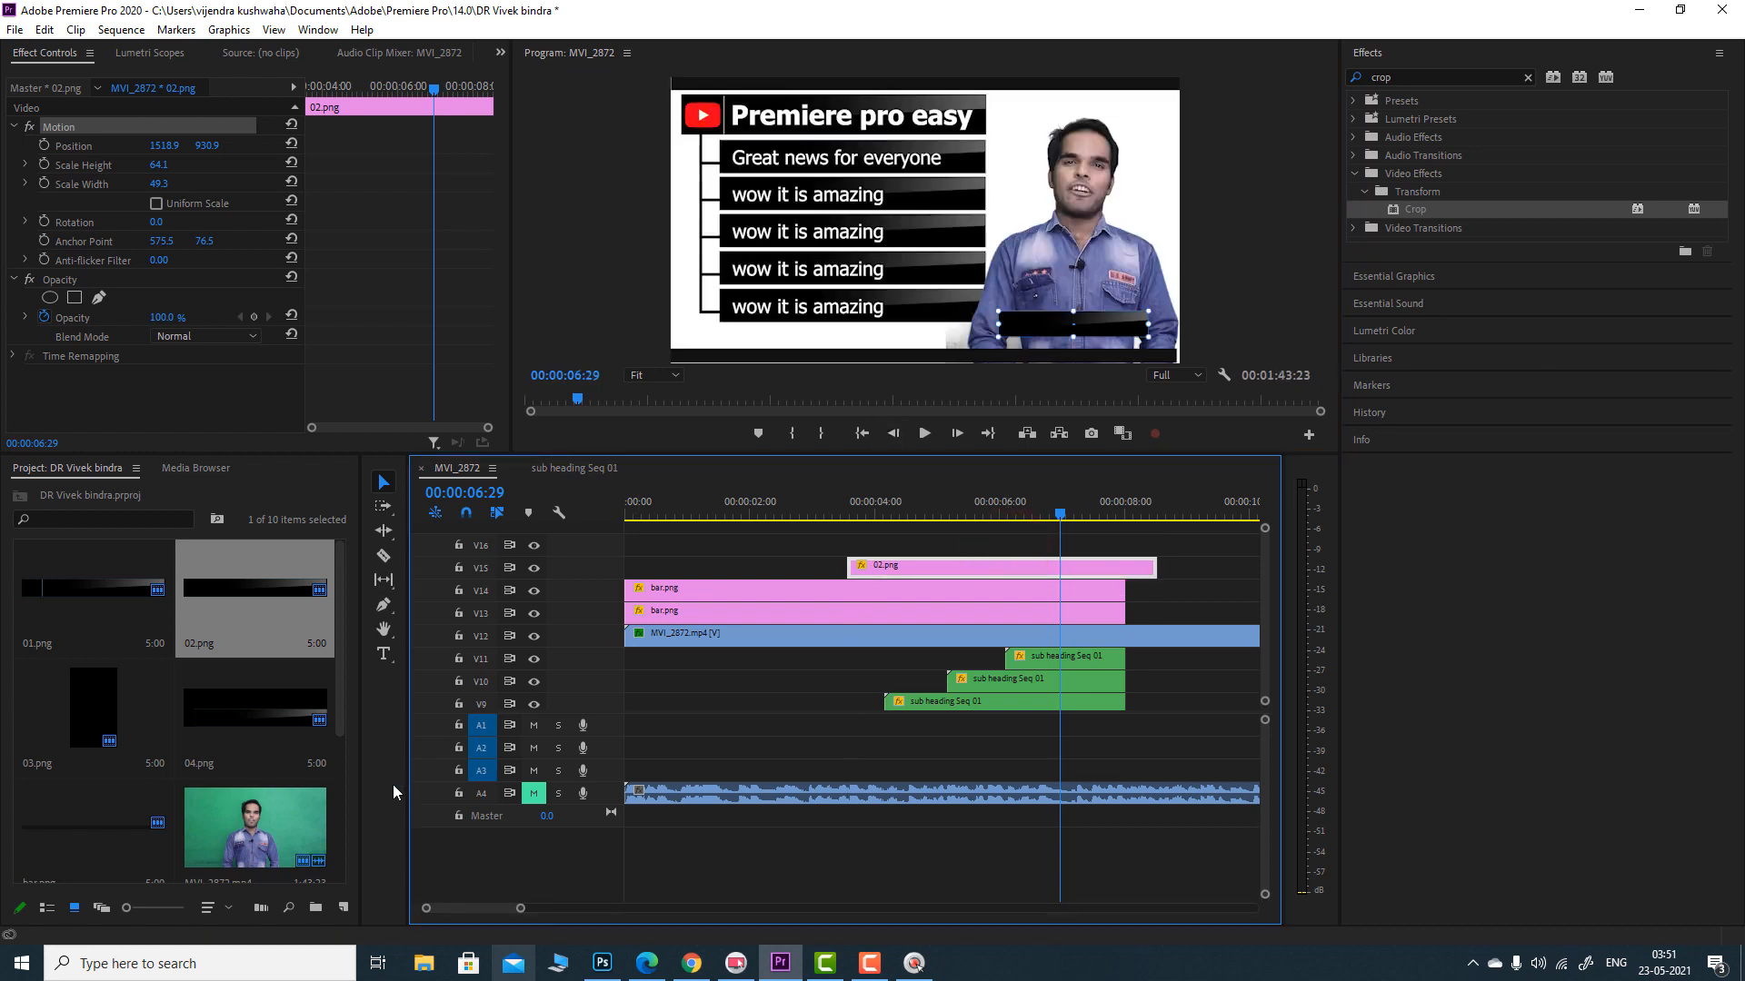
- Draw a text box inside the black 02.png bar in front of the presenter
click(382, 655)
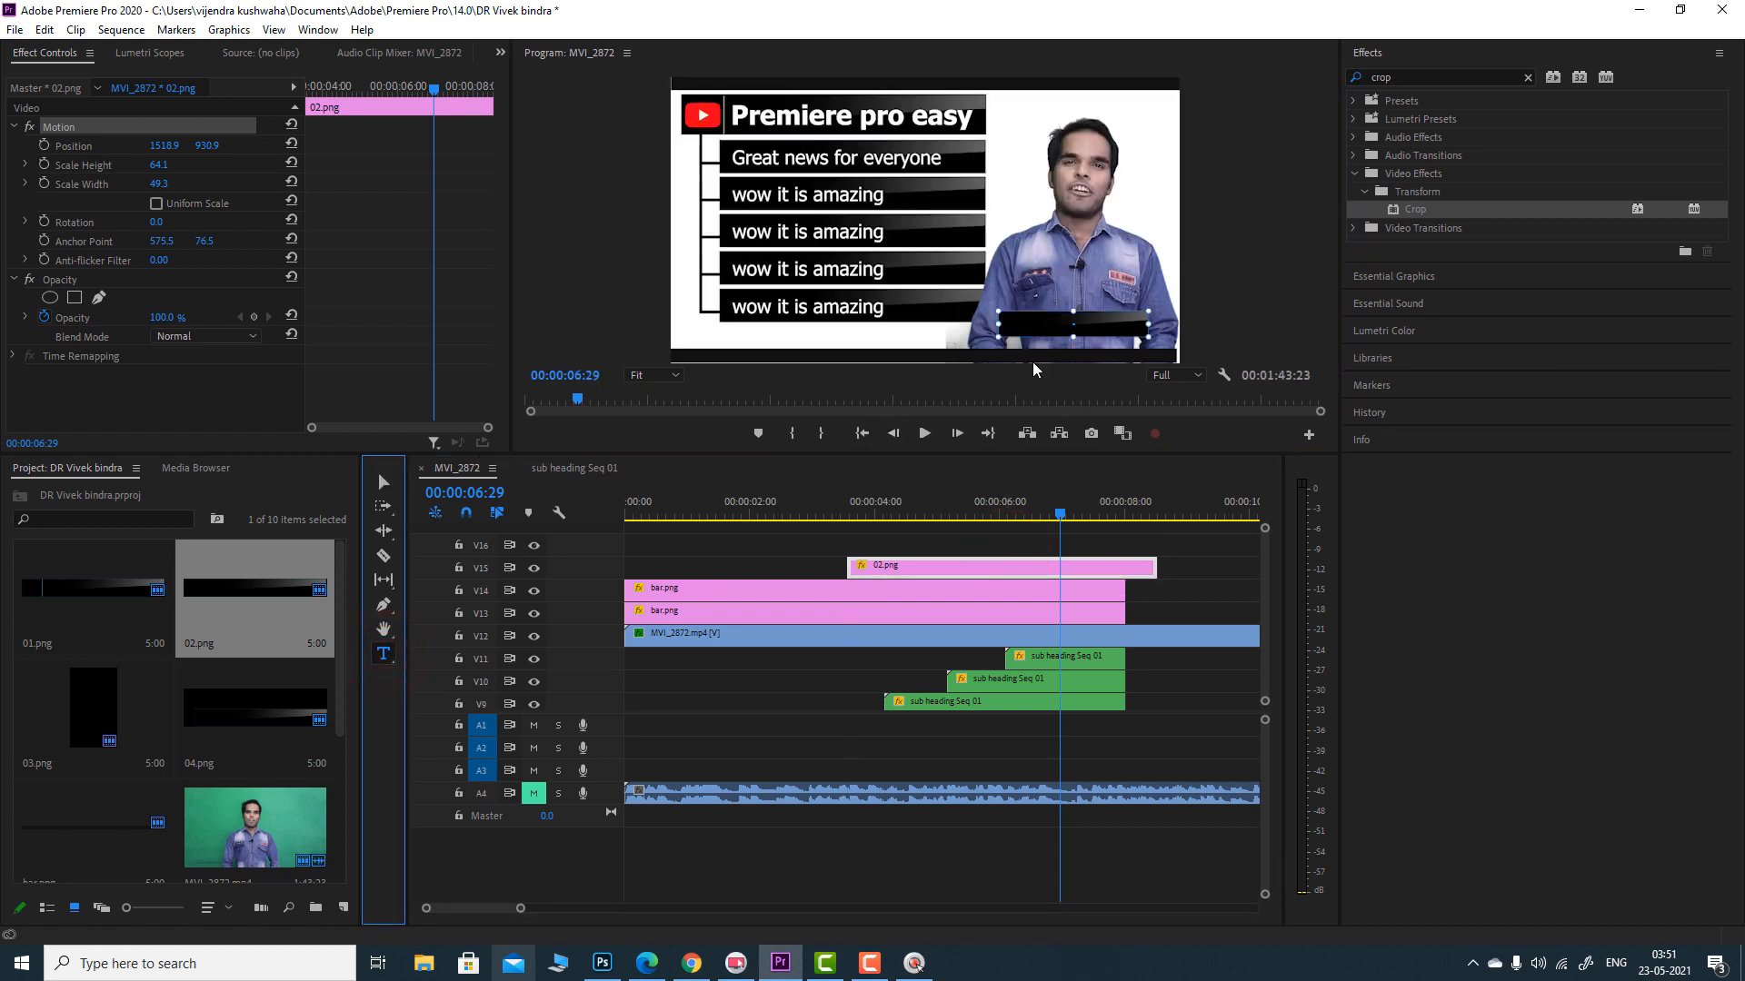
click(1036, 536)
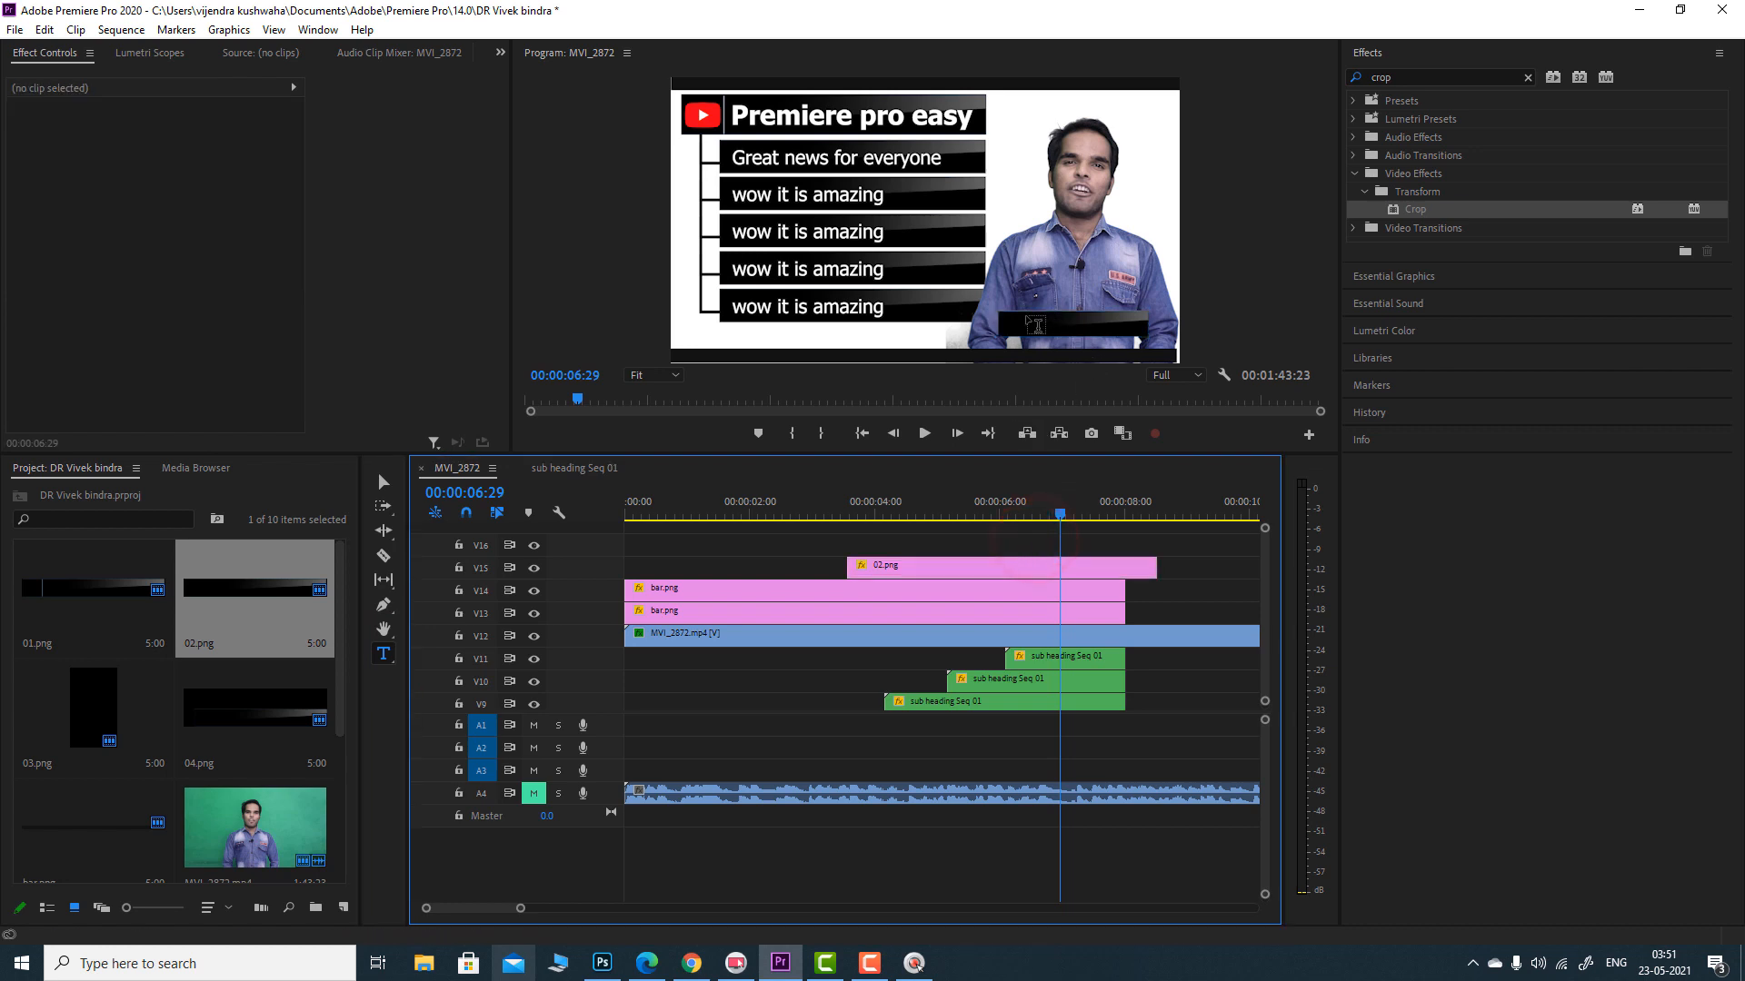
drag(1009, 317, 1141, 343)
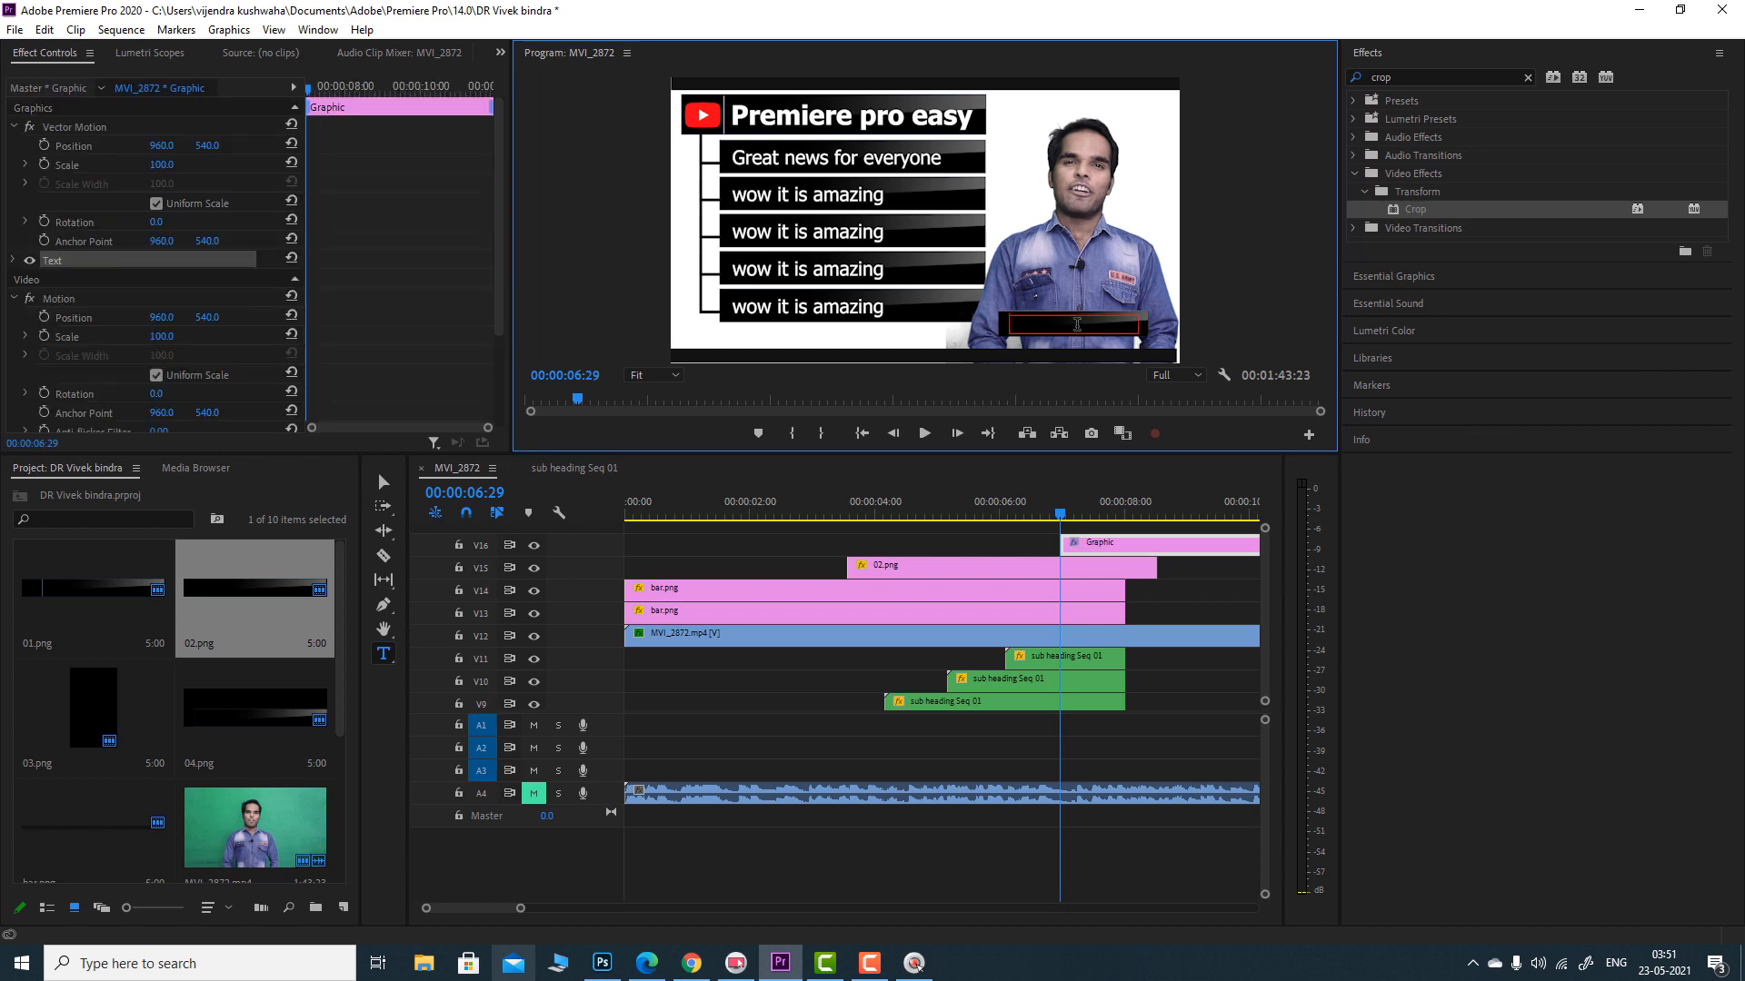
text(D)
text(r. v)
text(ijendr)
text(a k)
key(BackSpace)
key(BackSpace)
text(ku)
key(BackSpace)
key(BackSpace)
key(BackSpace)
key(BackSpace)
key(BackSpace)
key(BackSpace)
key(BackSpace)
key(BackSpace)
key(BackSpace)
key(BackSpace)
key(BackSpace)
key(BackSpace)
- Enter the website caption vijendrashare.com in the text box on the bar and finish the text entry
text(vijendrashare.c)
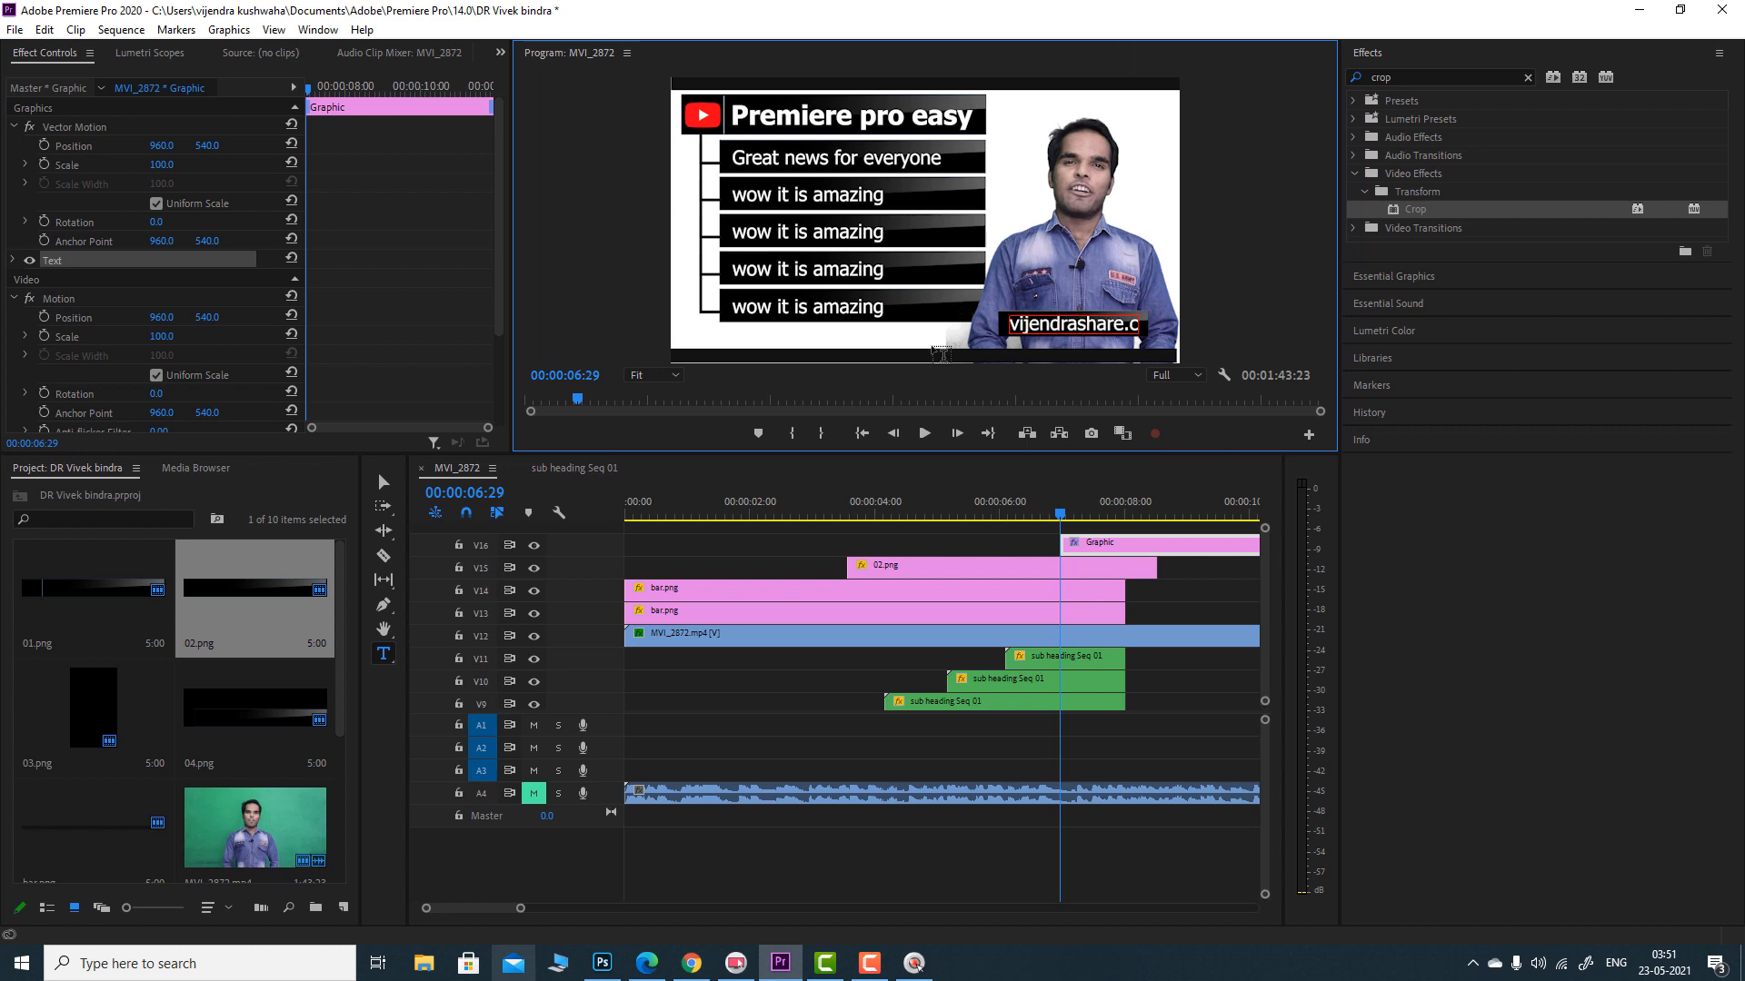
click(1202, 639)
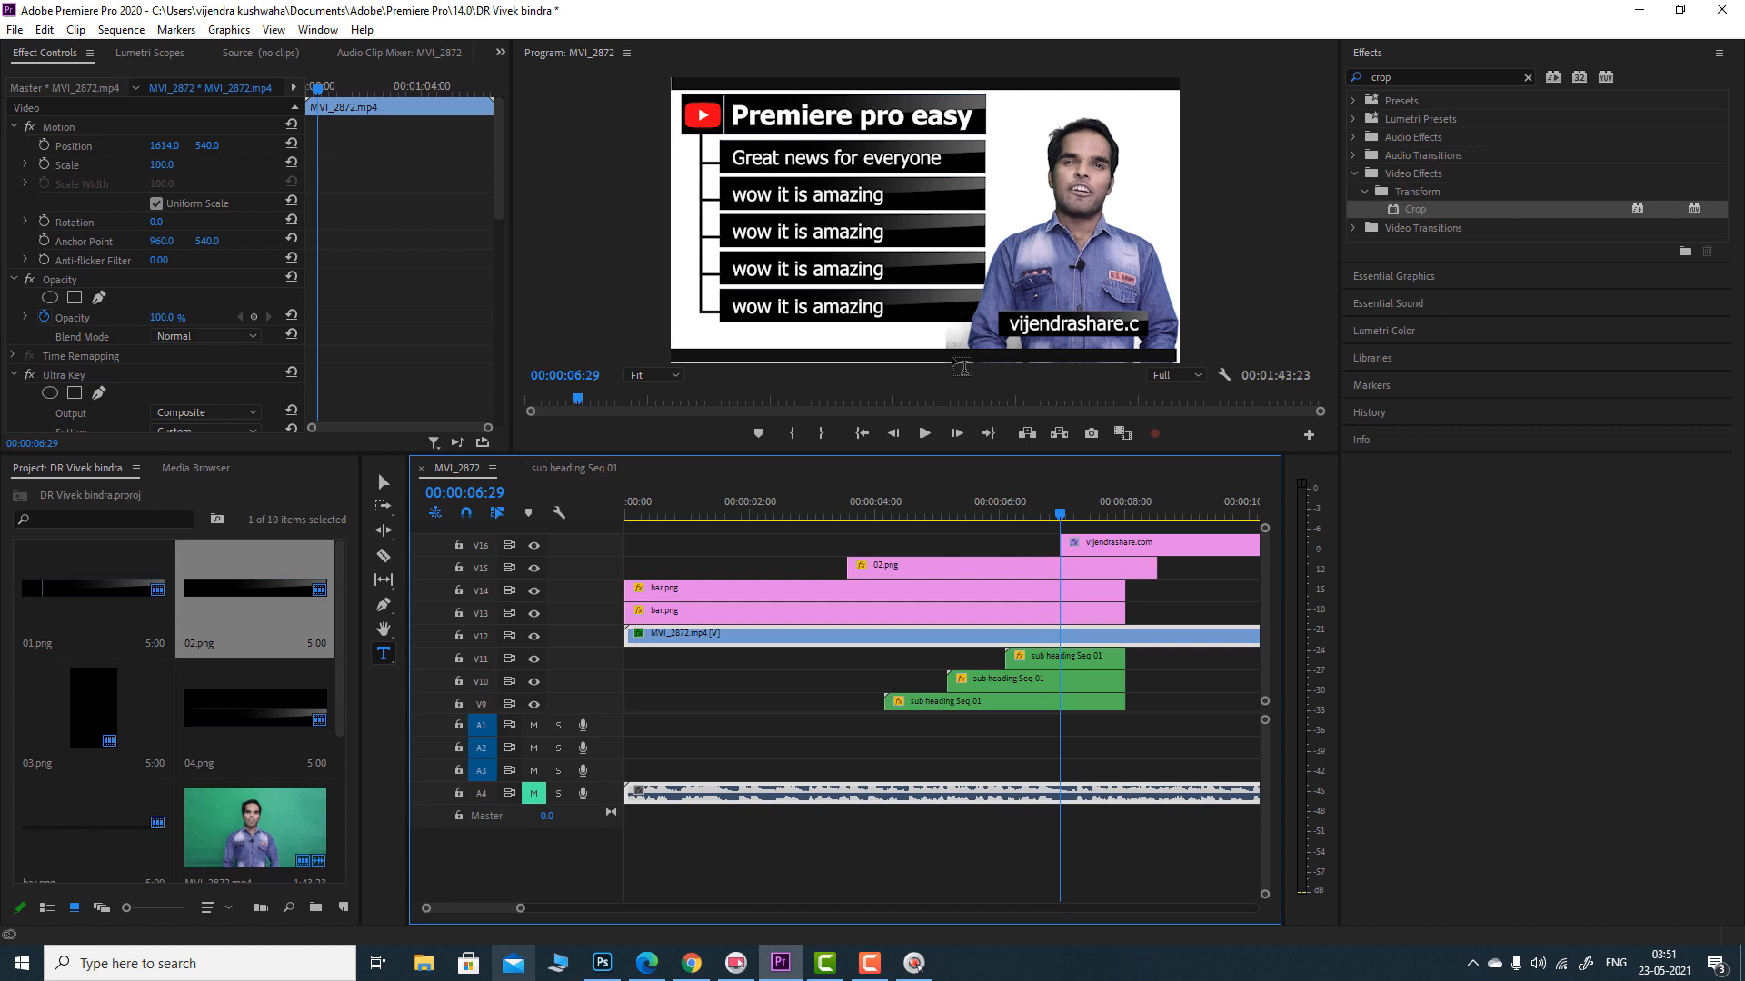
drag(1265, 700, 1267, 706)
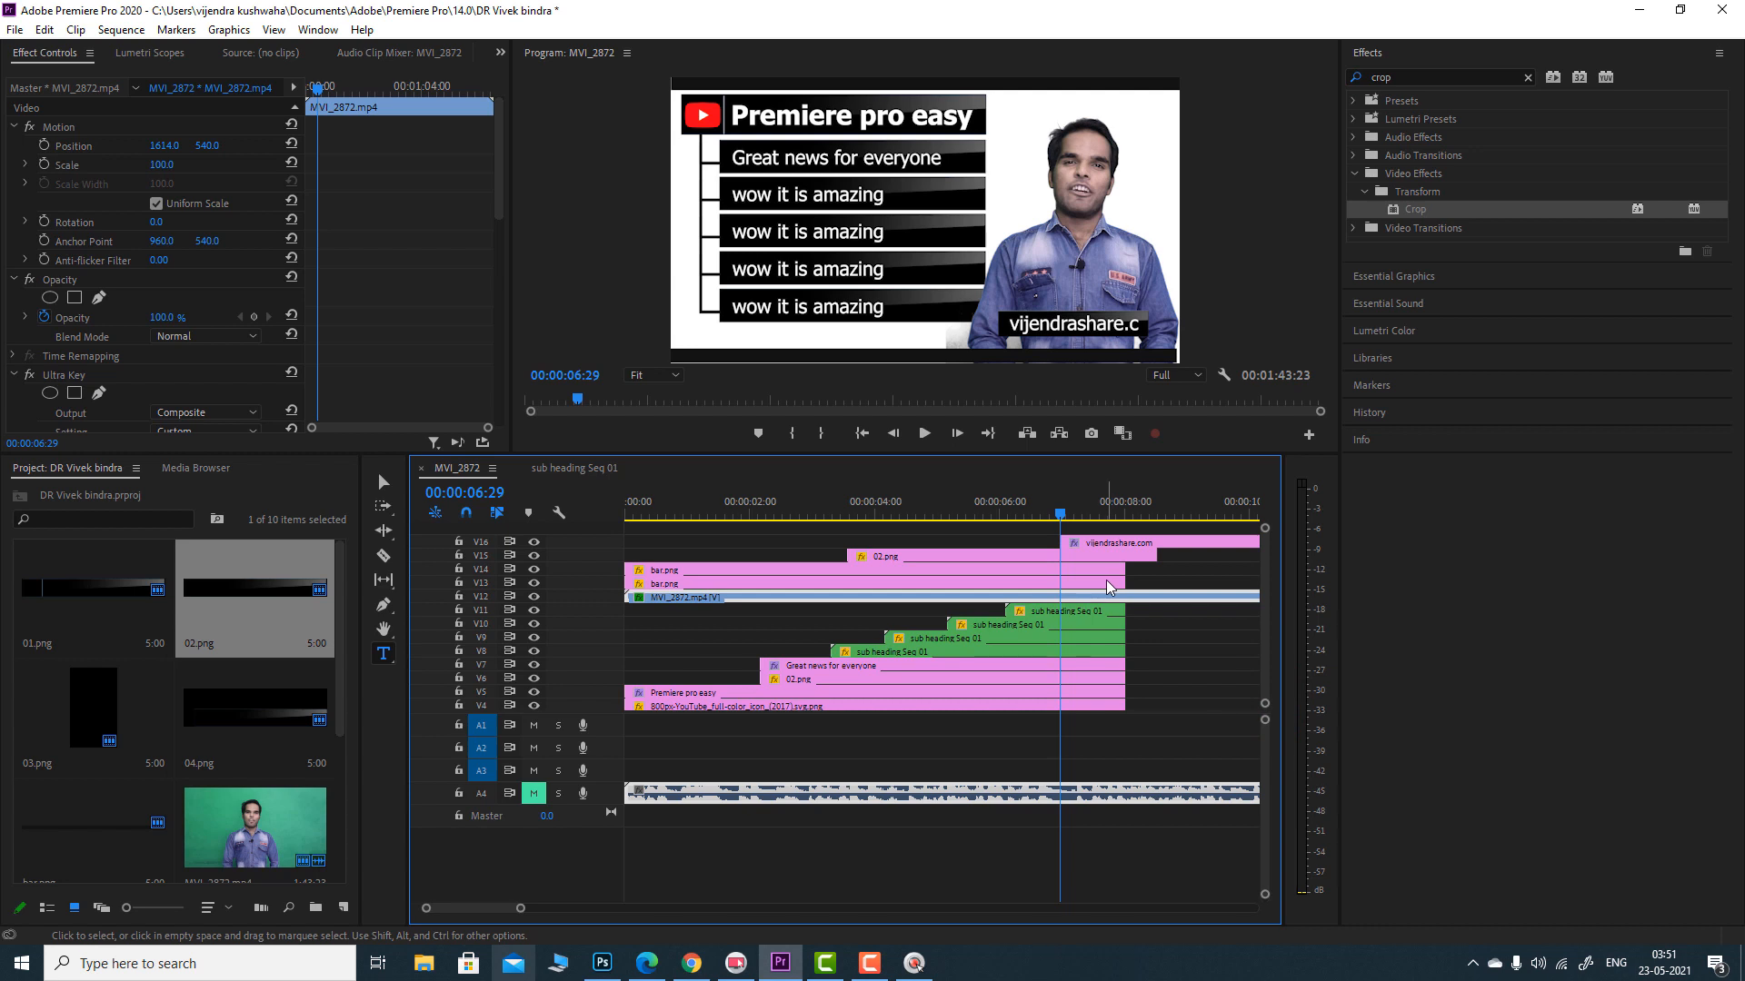